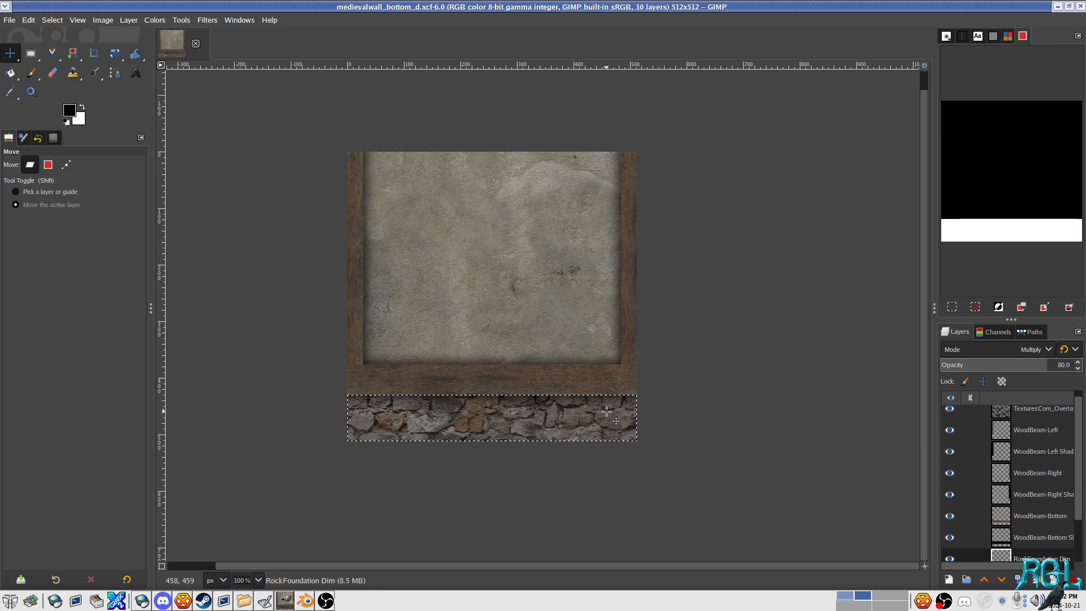
# Step: Examine the textured house walls in Blender from several angles and return to the wall texture in GIMP
pyautogui.scroll(-2, 1023, 486)
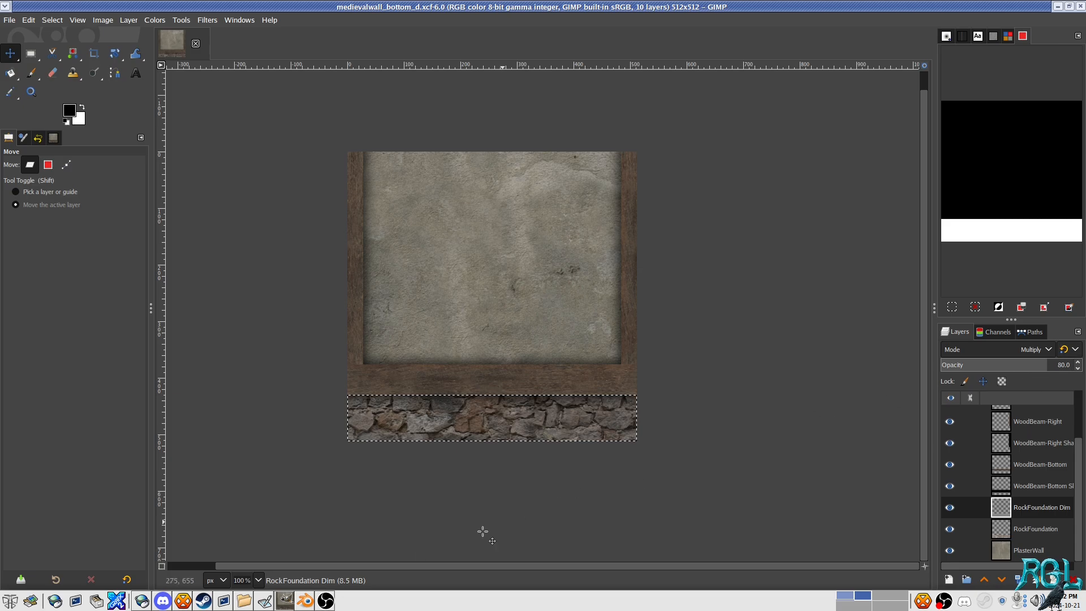
pyautogui.hotkey('alt', 'Tab')
pyautogui.moveTo(485, 354); pyautogui.dragTo(491, 347)
pyautogui.moveTo(658, 347); pyautogui.dragTo(544, 349)
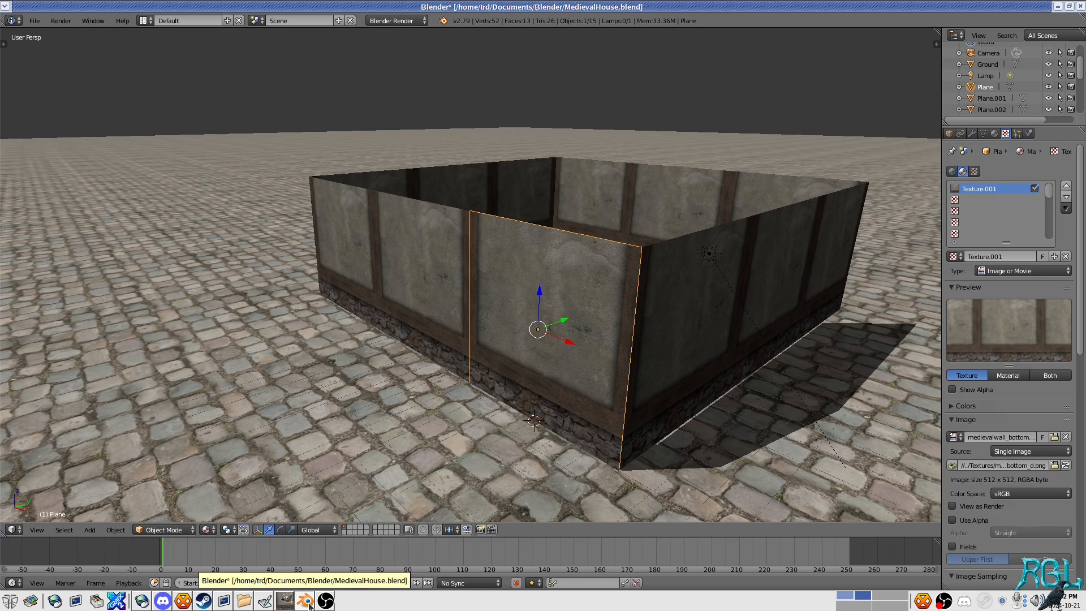
pyautogui.click(305, 600)
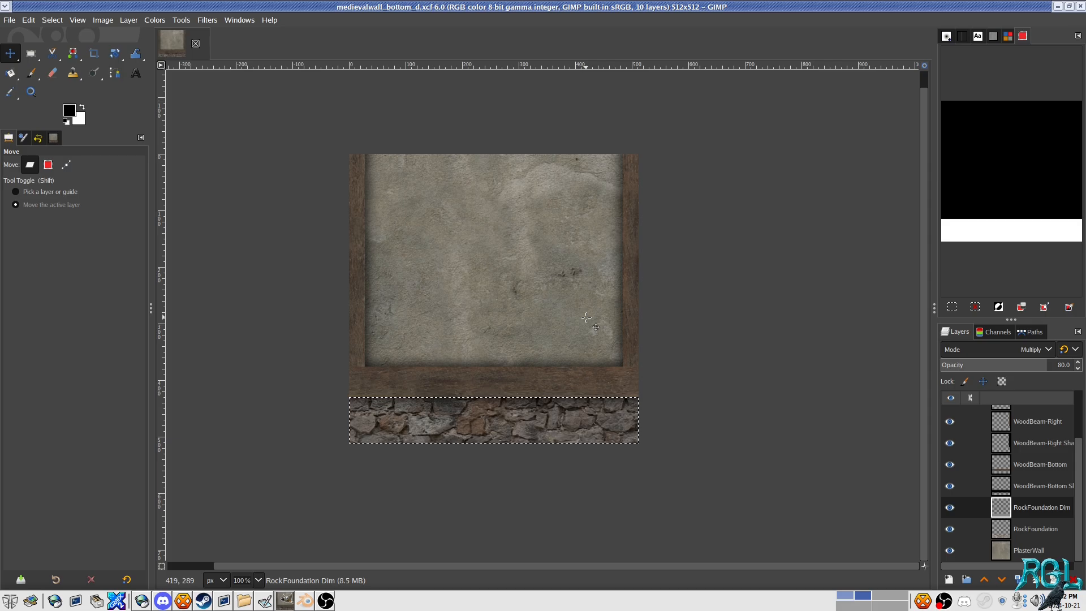
pyautogui.click(306, 600)
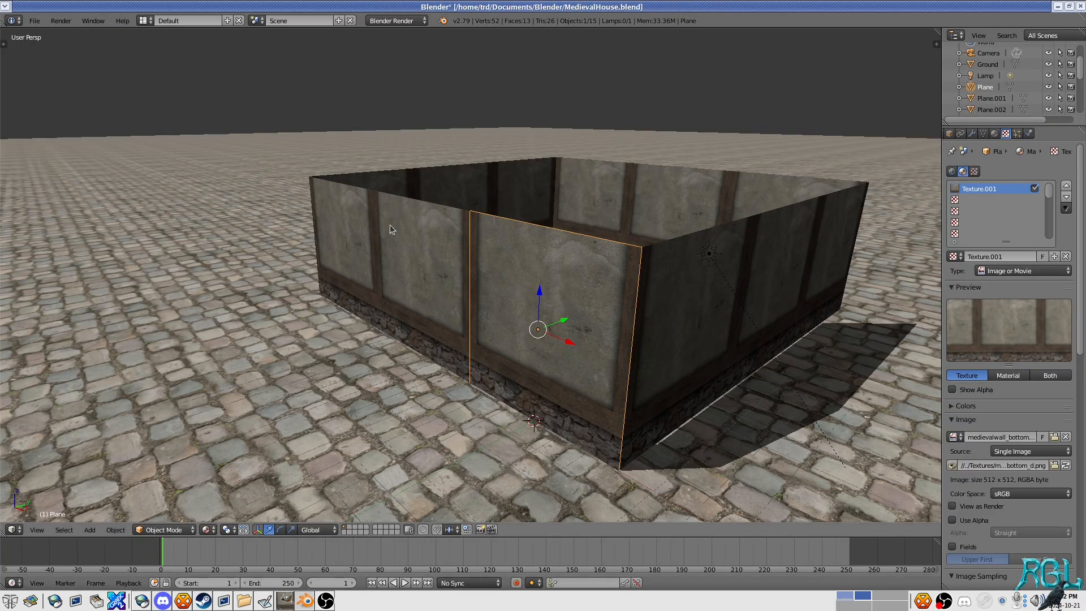
pyautogui.moveTo(376, 317)
pyautogui.mouseDown()
pyautogui.moveTo(492, 329)
pyautogui.moveTo(363, 300)
pyautogui.moveTo(389, 329)
pyautogui.mouseUp()
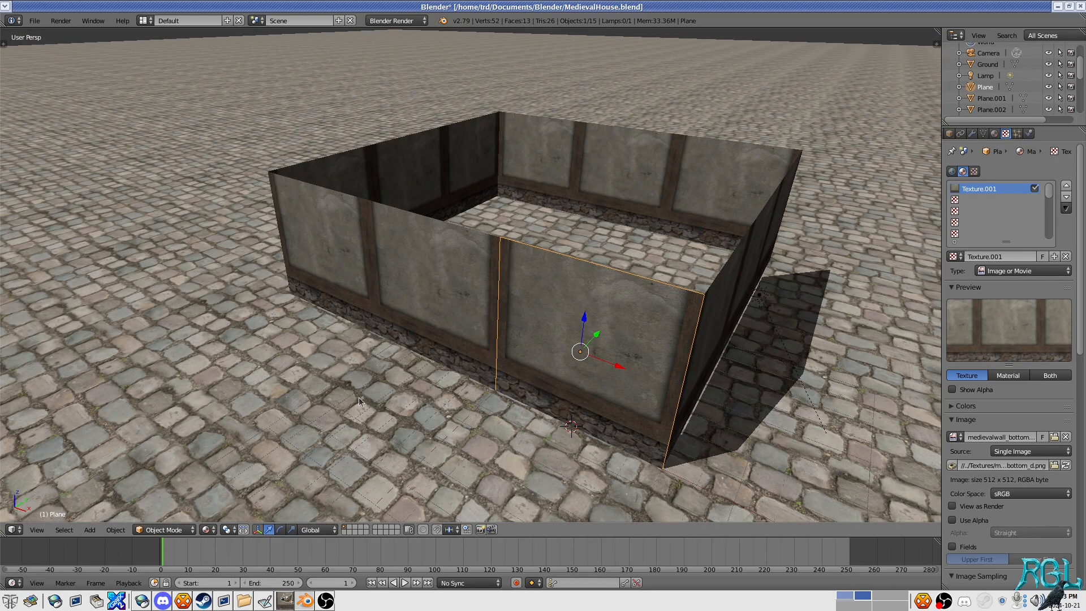
pyautogui.click(285, 601)
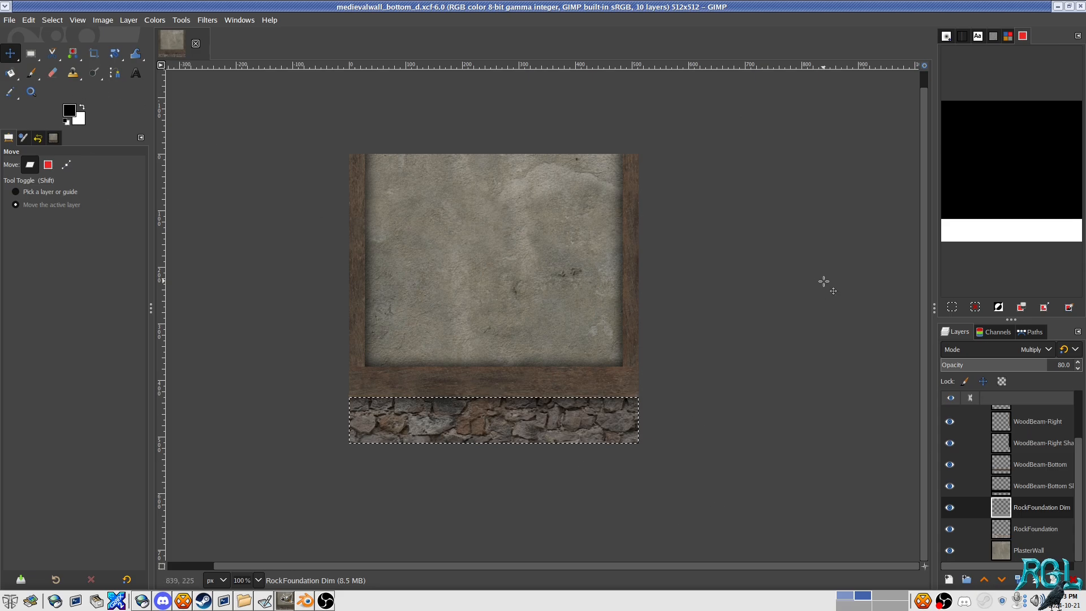
# Step: Duplicate the WoodBeam-Bottom layer and rename the copy WoodBeam-Angled
pyautogui.click(1029, 471)
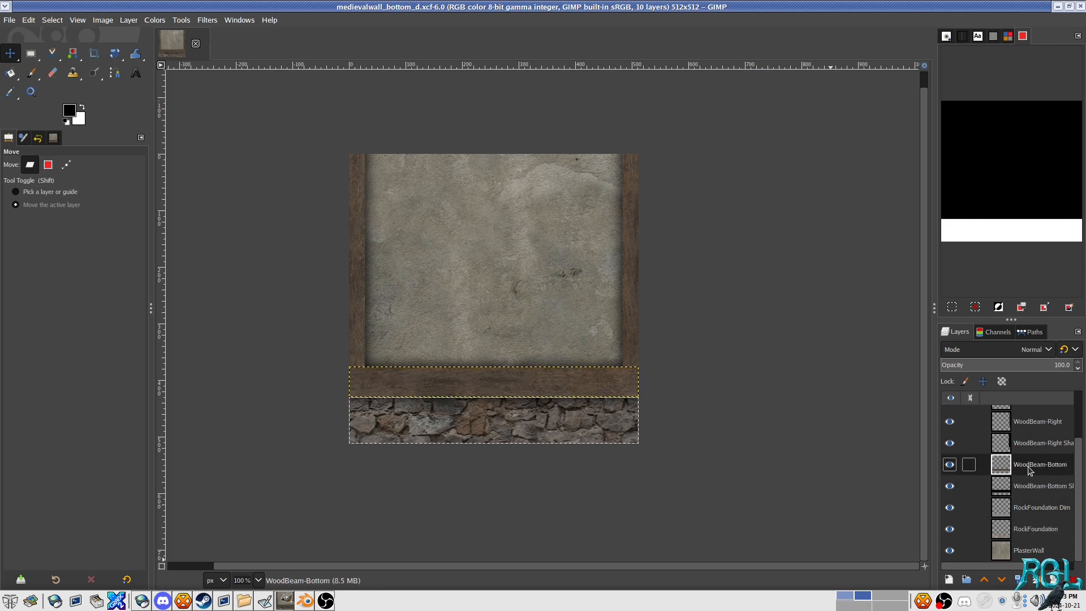
pyautogui.rightClick(1029, 470)
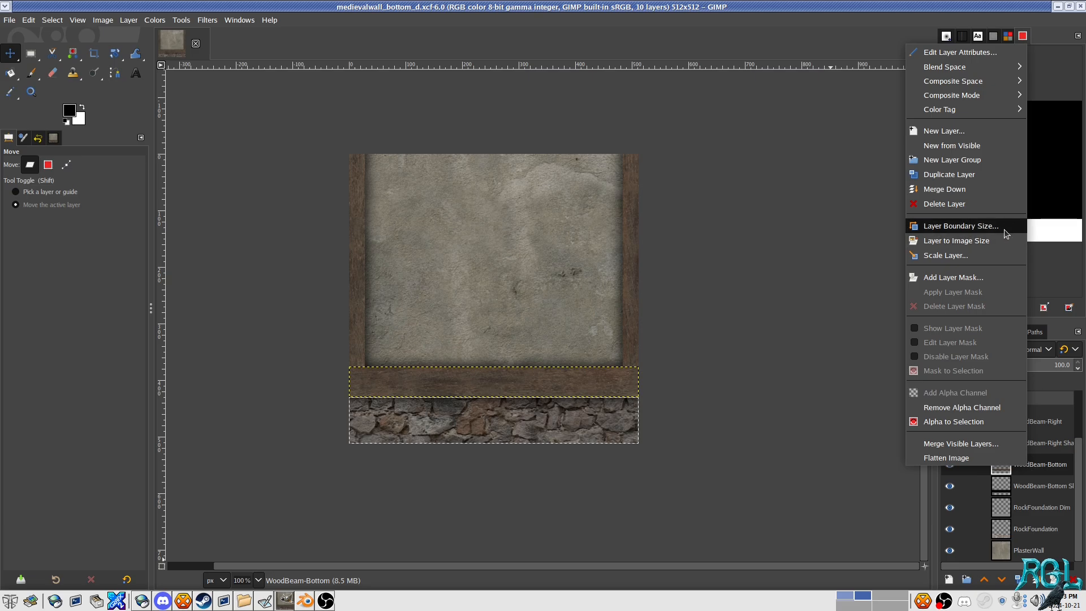
pyautogui.click(952, 175)
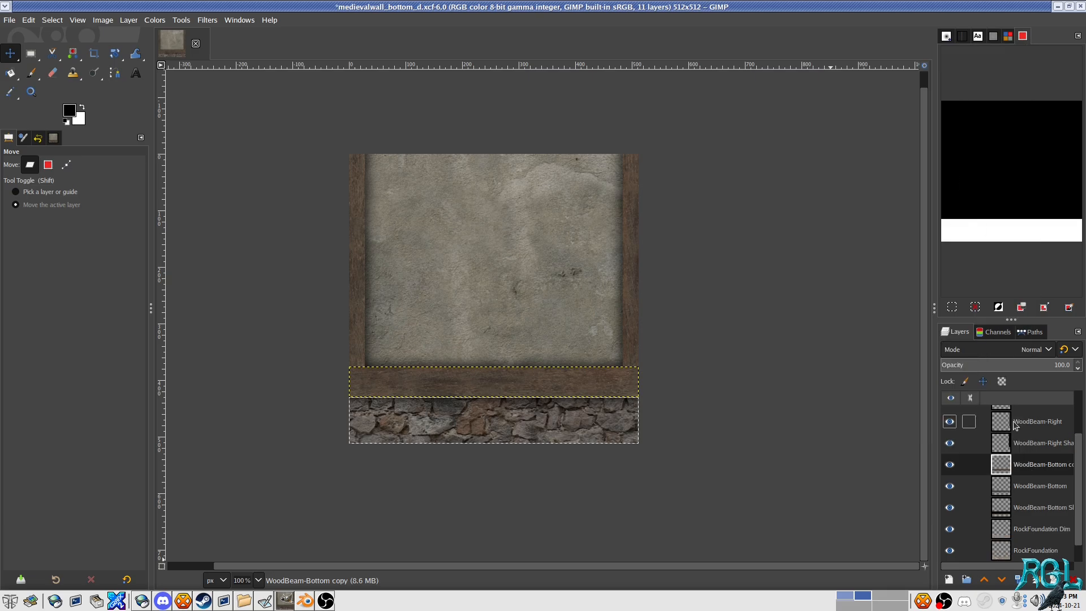
pyautogui.doubleClick(1047, 467)
pyautogui.click(1045, 465)
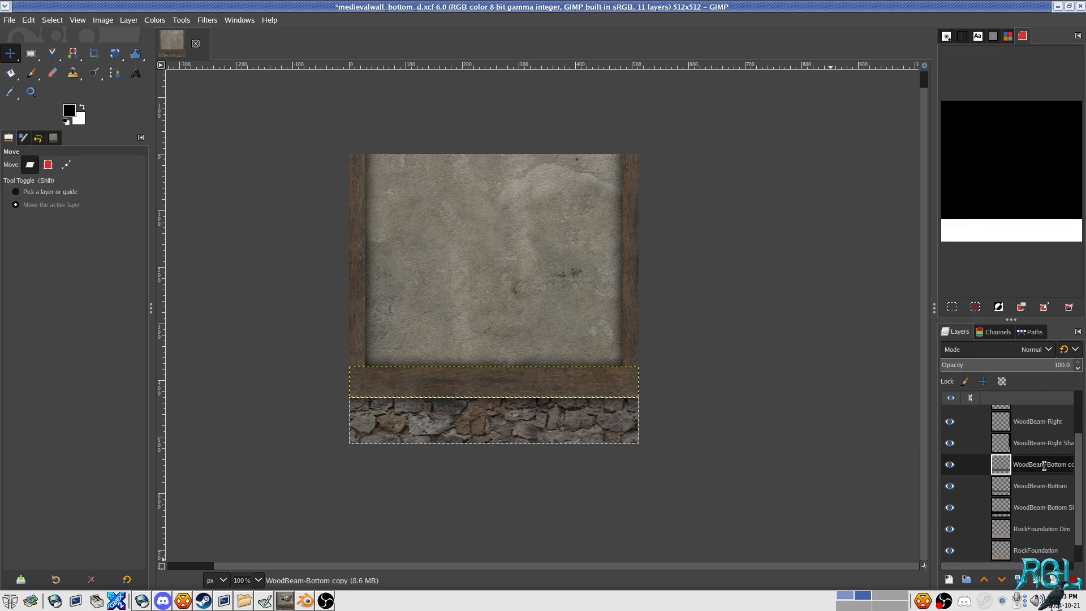
pyautogui.press('BackSpace')
pyautogui.press('BackSpace')
pyautogui.press('BackSpace')
pyautogui.write('Angled')
pyautogui.press('Return')
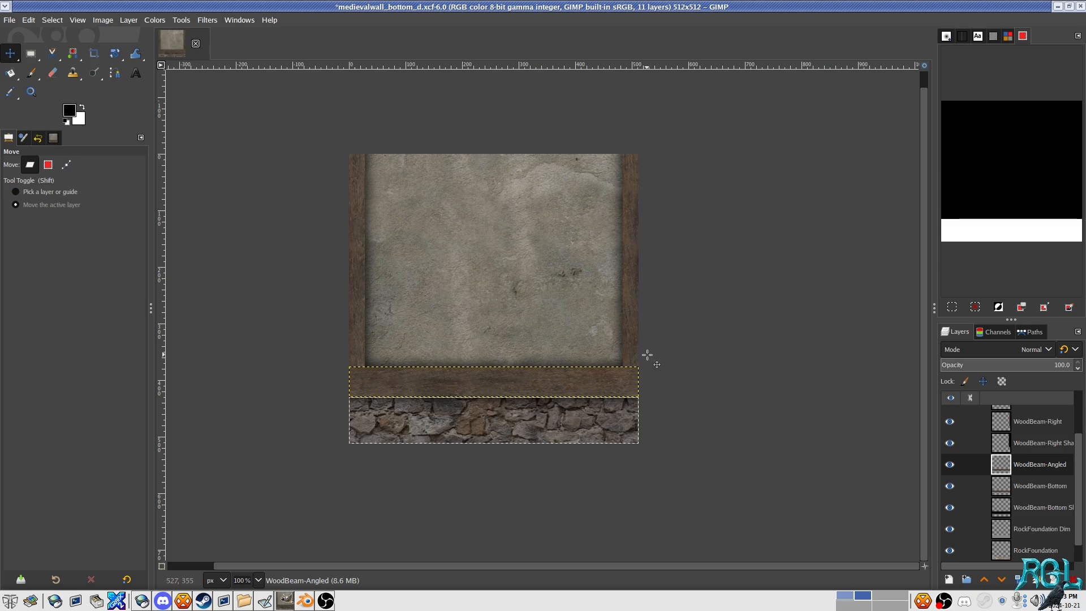
# Step: Clear the selection, move the WoodBeam-Angled layer up about 212 px, and activate the Rotate tool
pyautogui.hotkey('ctrl', 'shift', 'a')
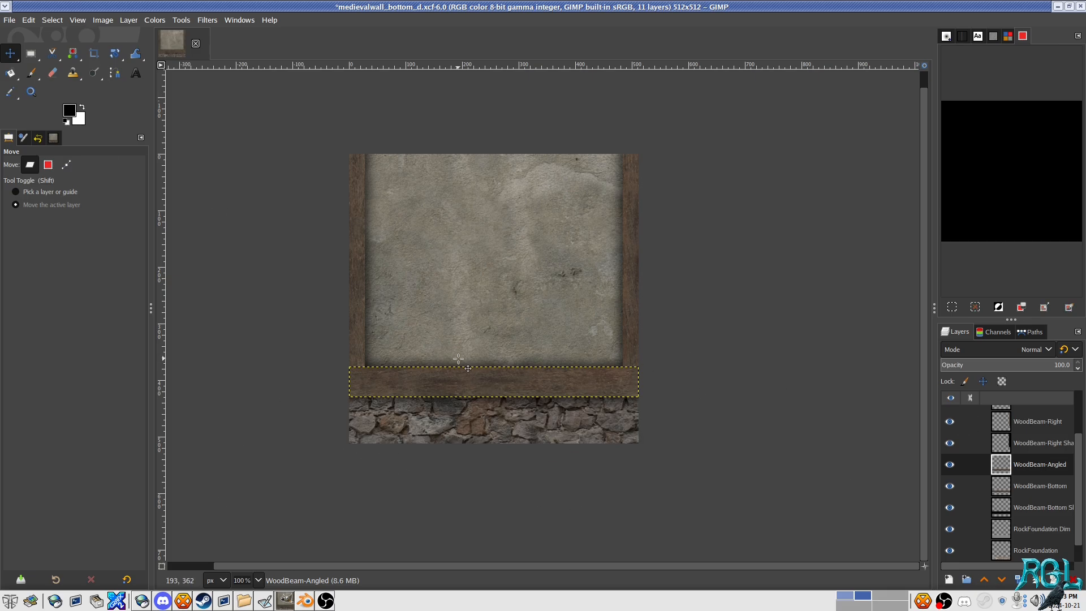
pyautogui.moveTo(496, 380); pyautogui.dragTo(497, 260)
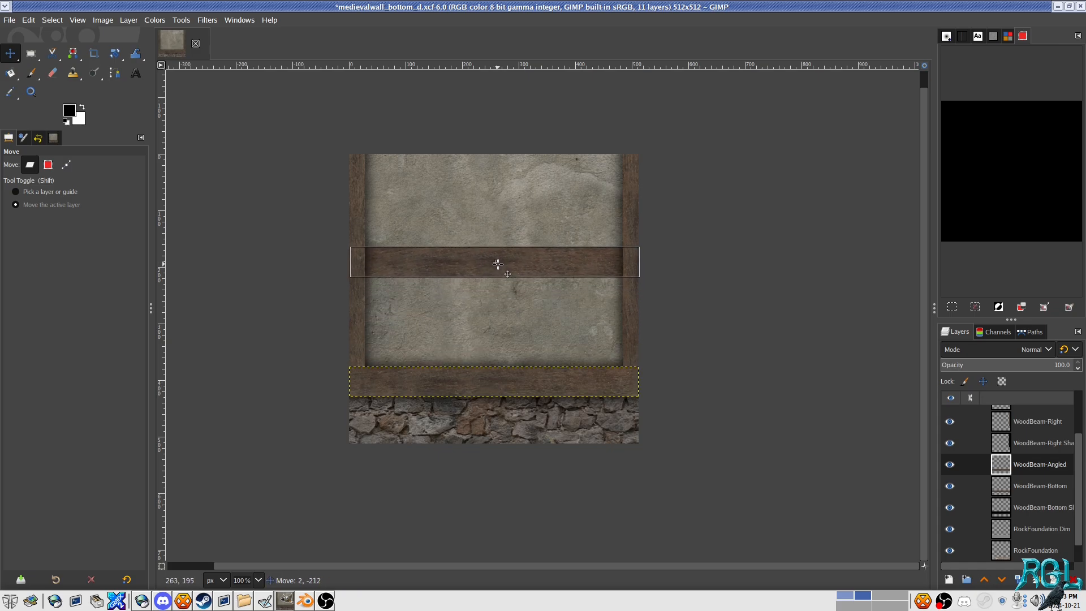
pyautogui.click(115, 59)
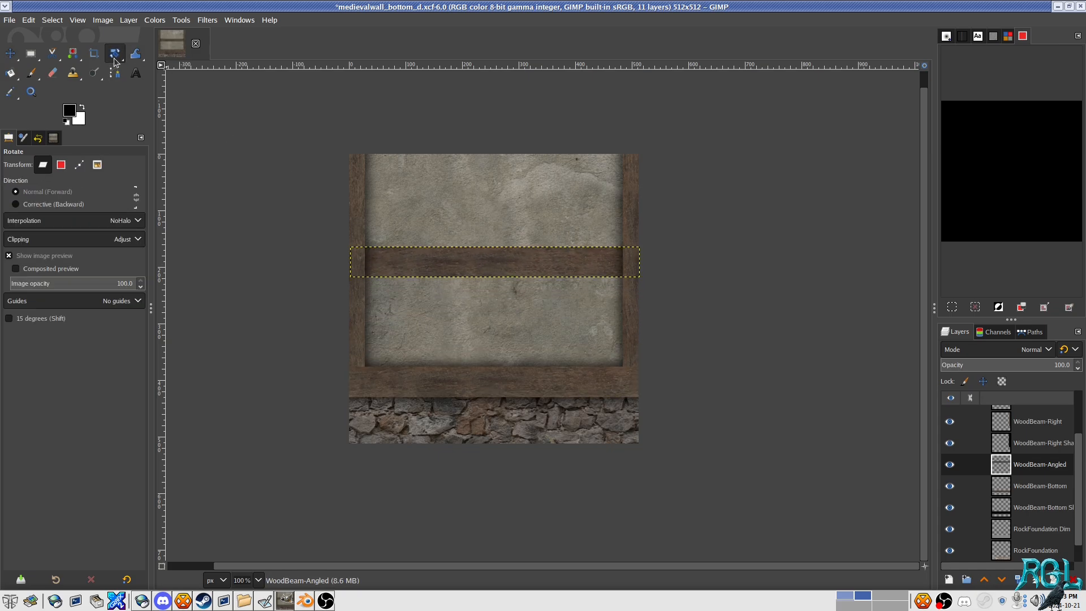
pyautogui.click(115, 59)
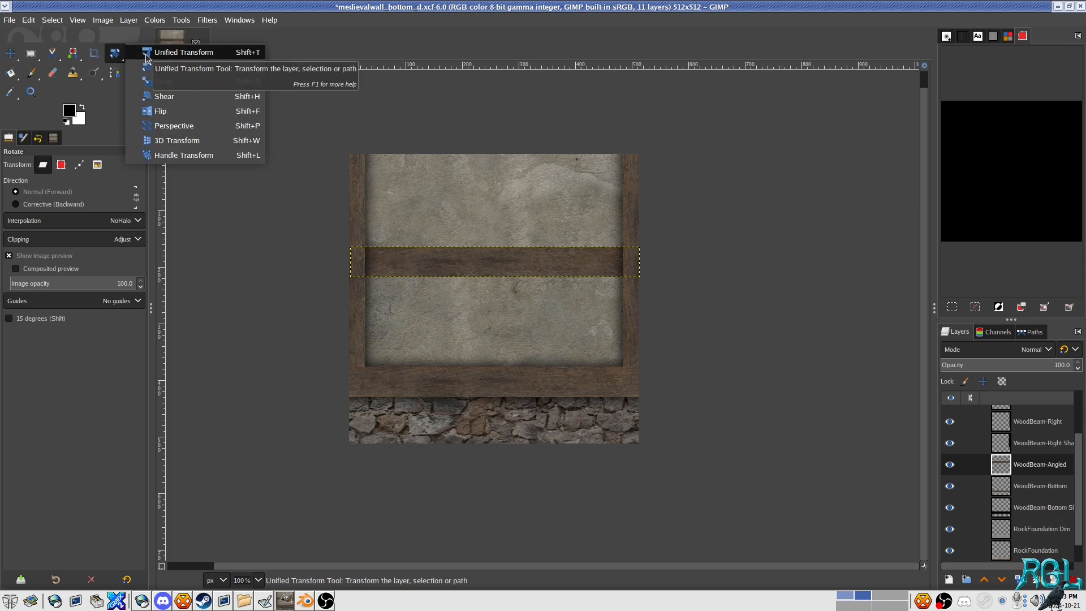
pyautogui.click(165, 67)
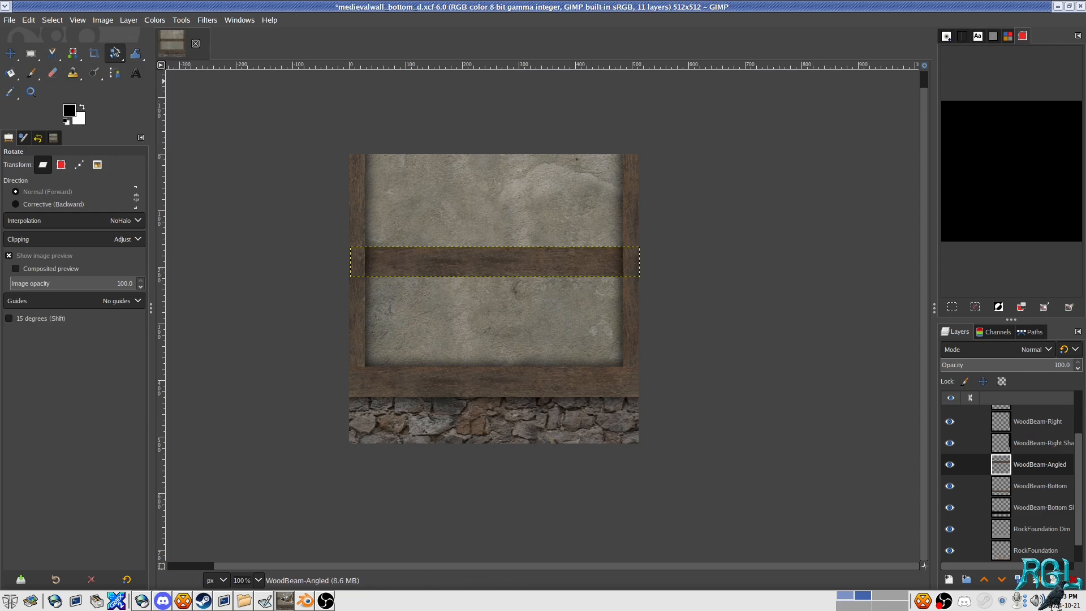
pyautogui.moveTo(641, 259); pyautogui.dragTo(603, 198)
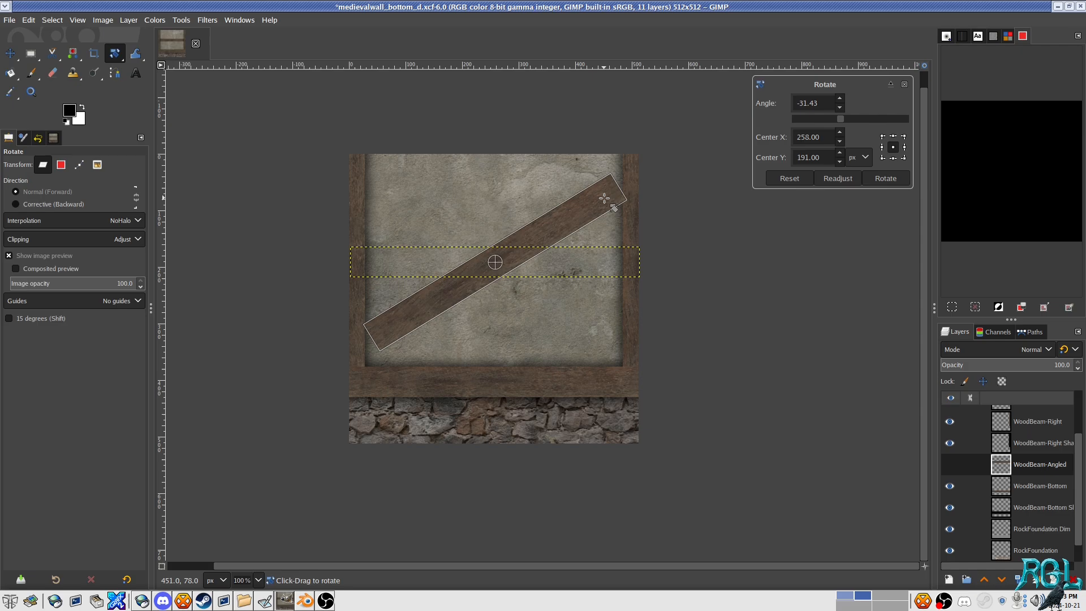
pyautogui.doubleClick(814, 103)
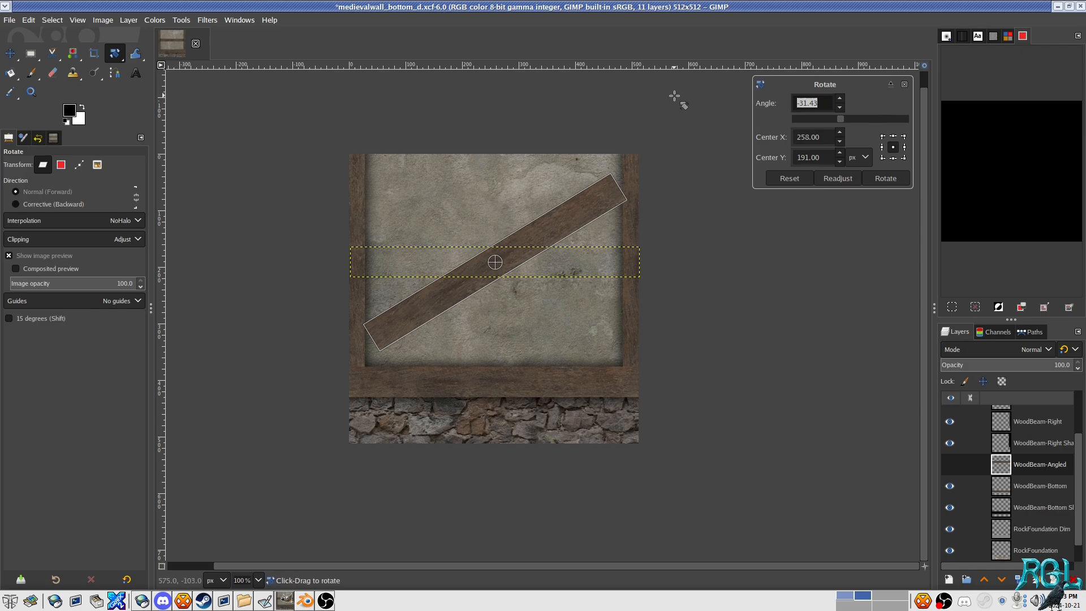
pyautogui.write('45')
pyautogui.press('Return')
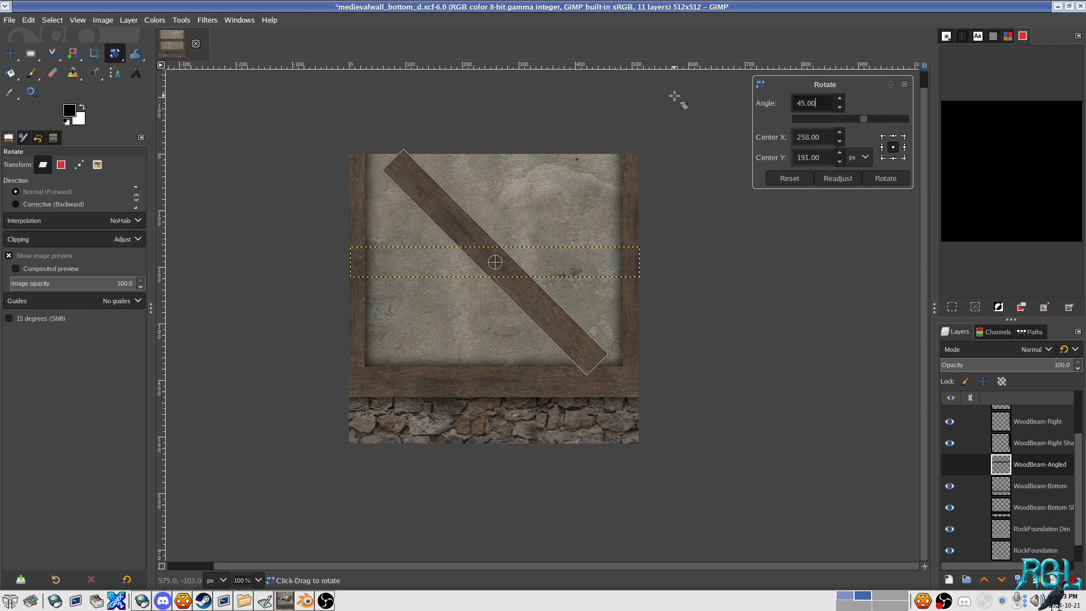
pyautogui.hotkey('ctrl', 'a')
pyautogui.write('40')
pyautogui.press('Return')
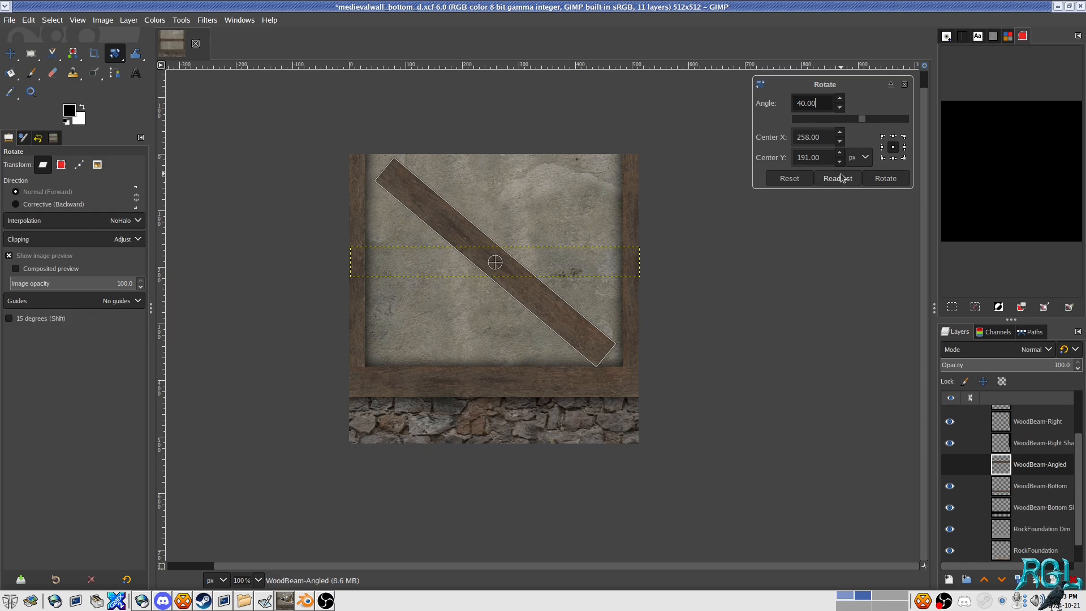
pyautogui.click(904, 85)
# Step: Duplicate the WoodBeam-Angled layer, place the copy beneath the original and hide it, leaving the original selected
pyautogui.rightClick(1039, 470)
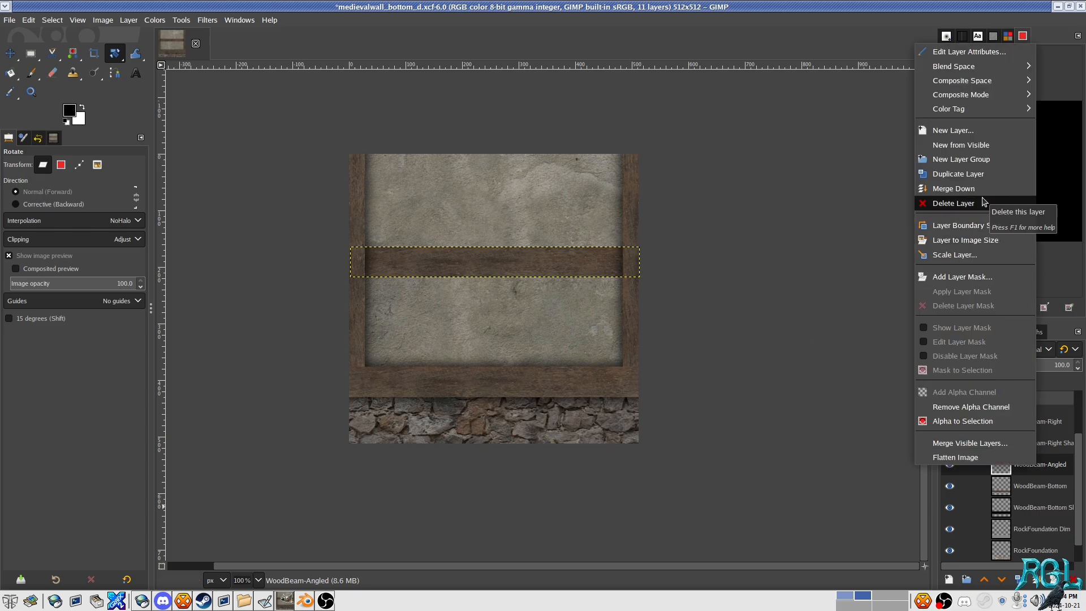
pyautogui.click(958, 173)
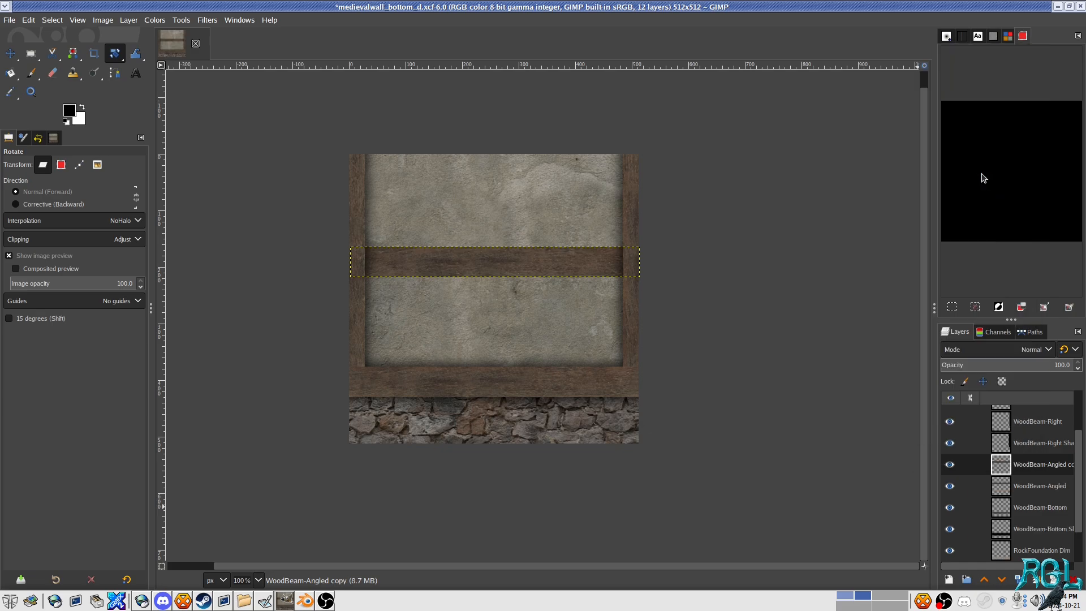
pyautogui.moveTo(1042, 510); pyautogui.dragTo(1041, 495)
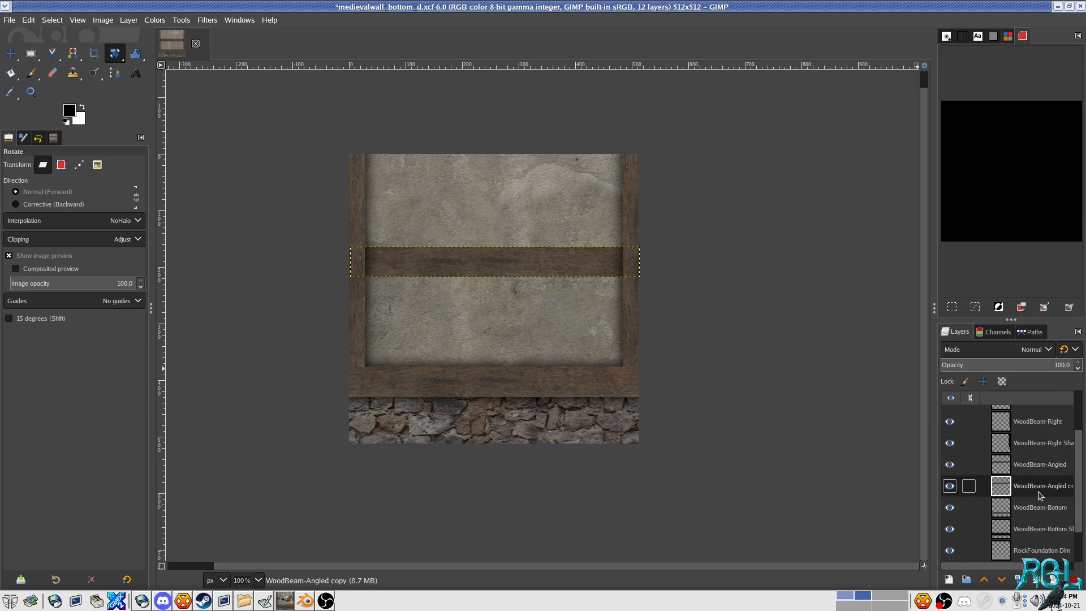
pyautogui.click(1024, 471)
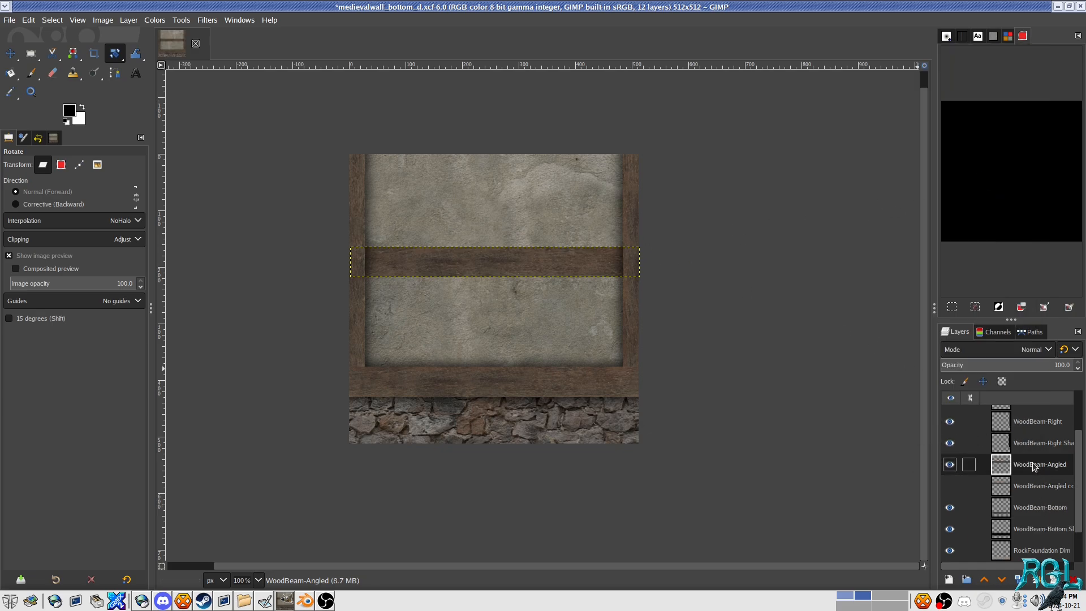
# Step: Rotate the WoodBeam-Angled layer by 40 degrees and move it so its lower end overlaps the frame's lower-right corner
pyautogui.click(599, 271)
pyautogui.moveTo(600, 272); pyautogui.dragTo(591, 309)
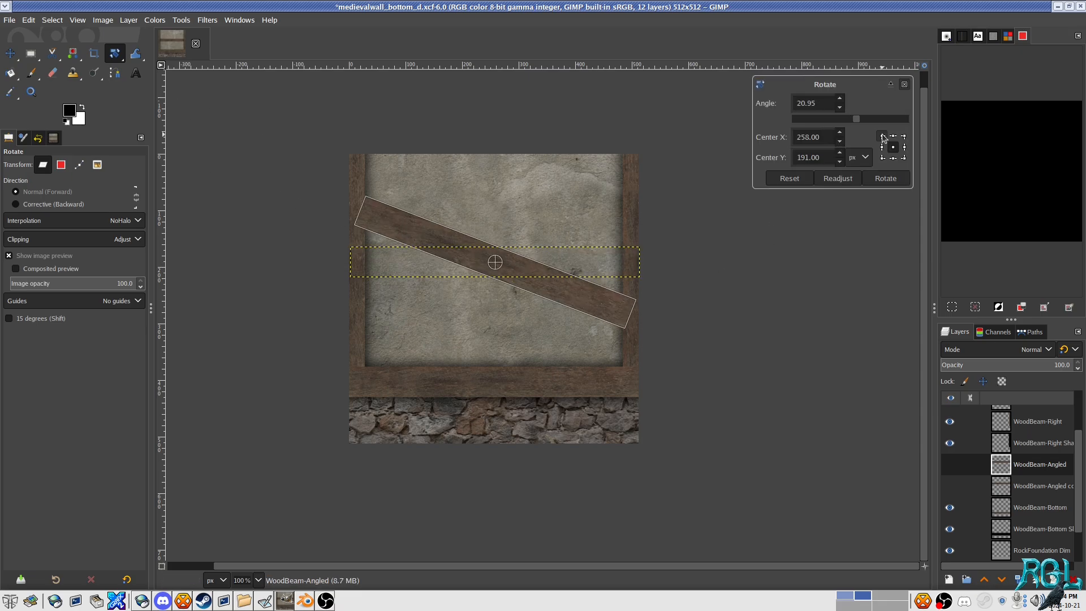
pyautogui.moveTo(822, 103); pyautogui.dragTo(450, 92)
pyautogui.write('40')
pyautogui.press('Return')
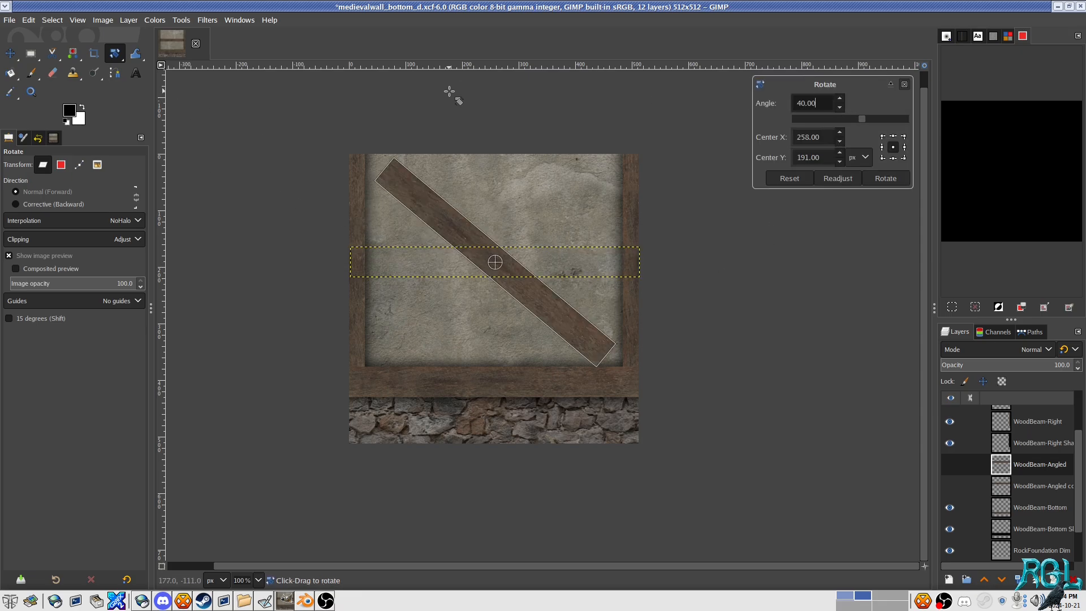
pyautogui.click(885, 179)
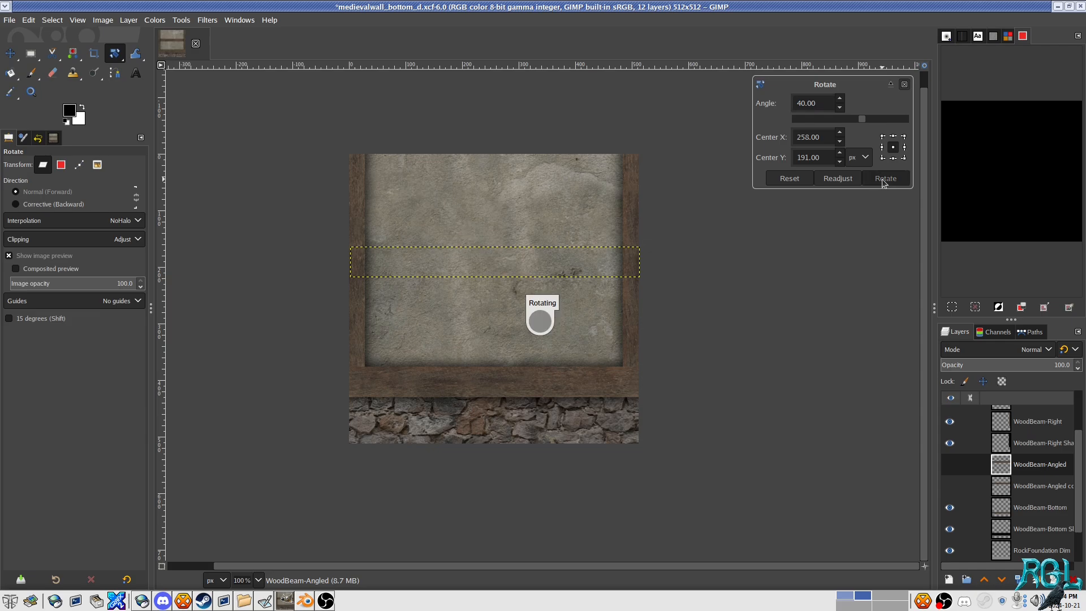
pyautogui.press('m')
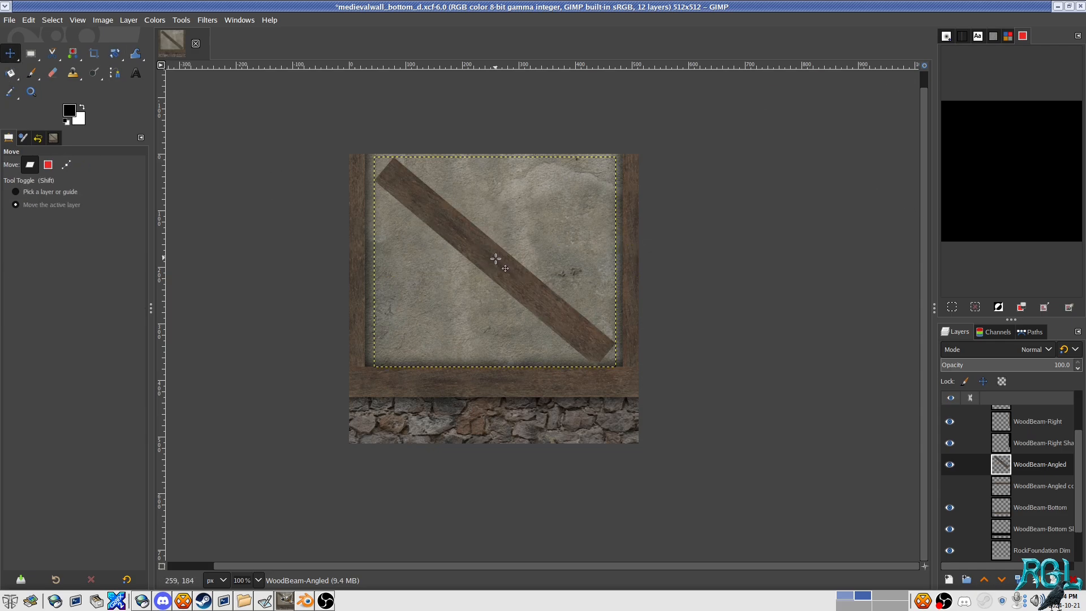
pyautogui.moveTo(496, 259); pyautogui.dragTo(527, 279)
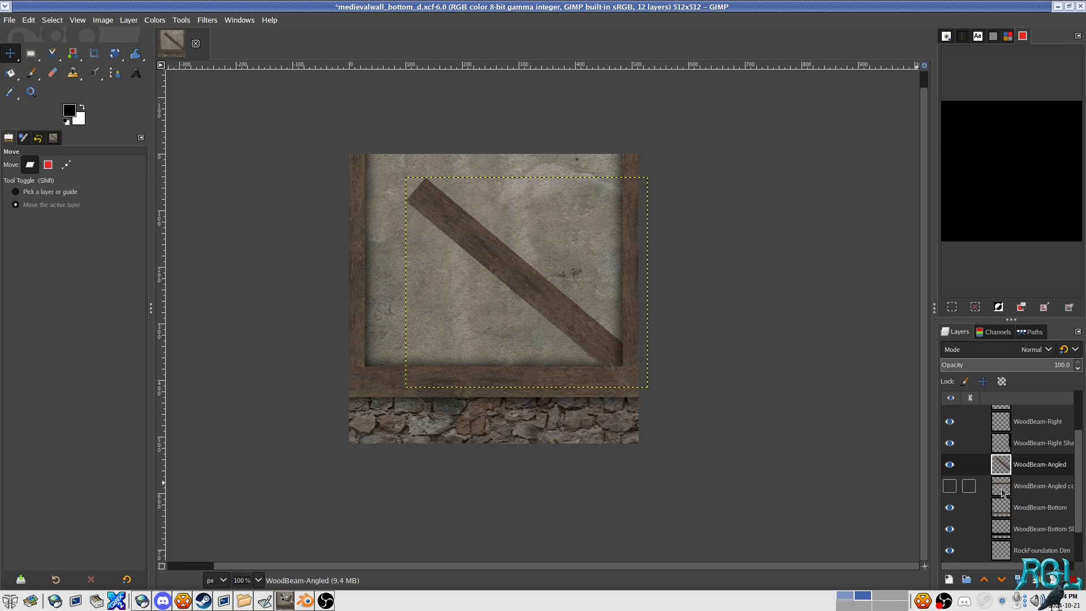
# Step: Show the WoodBeam-Angled copy layer and flip it horizontally, hiding the original angled beam only during the flip
pyautogui.click(949, 486)
pyautogui.click(1046, 487)
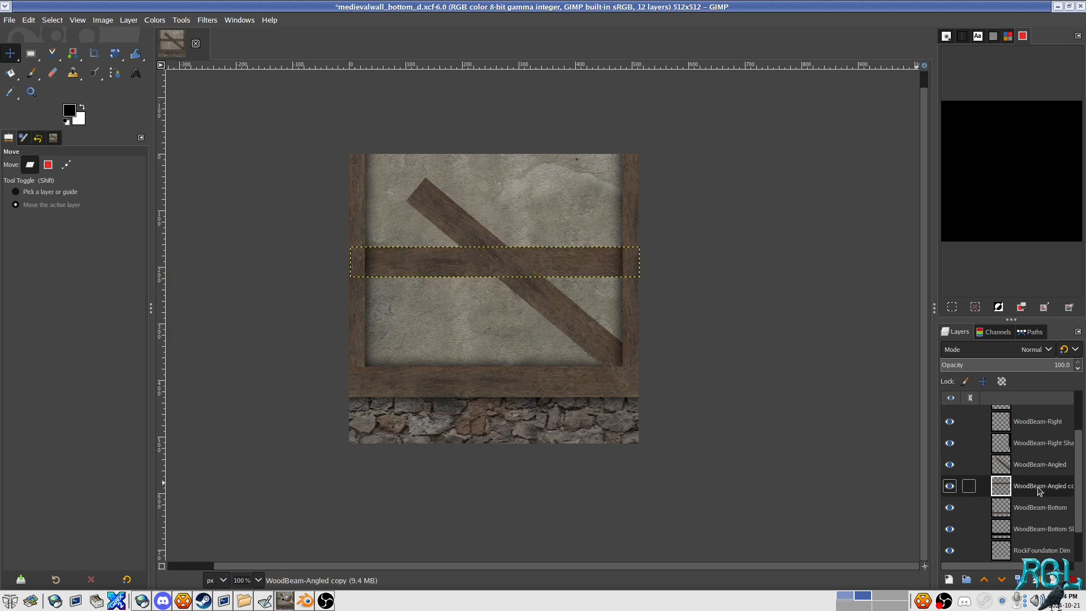
pyautogui.click(950, 465)
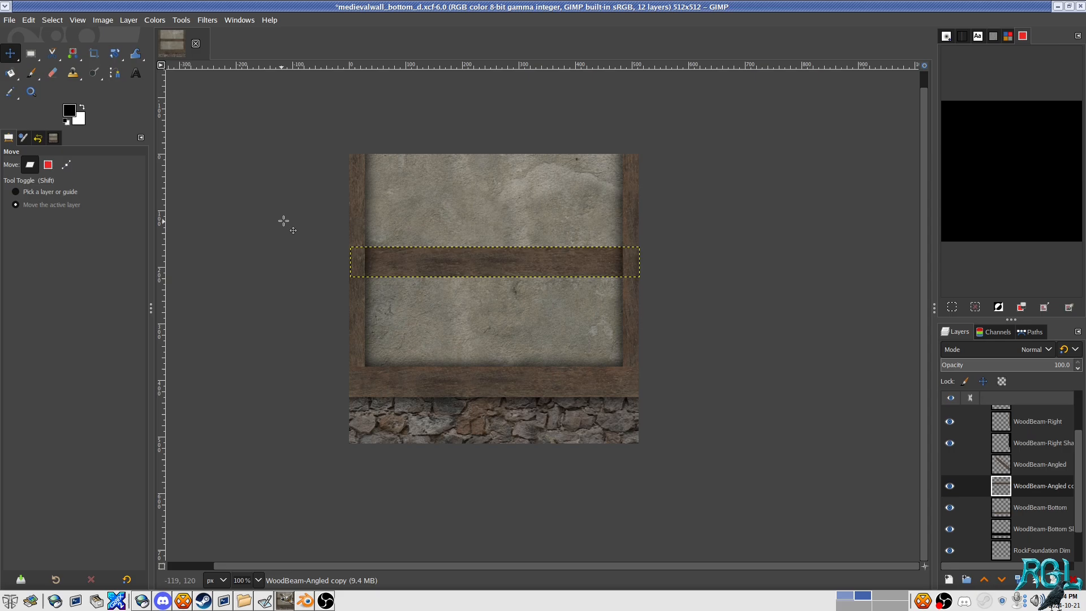
pyautogui.click(128, 21)
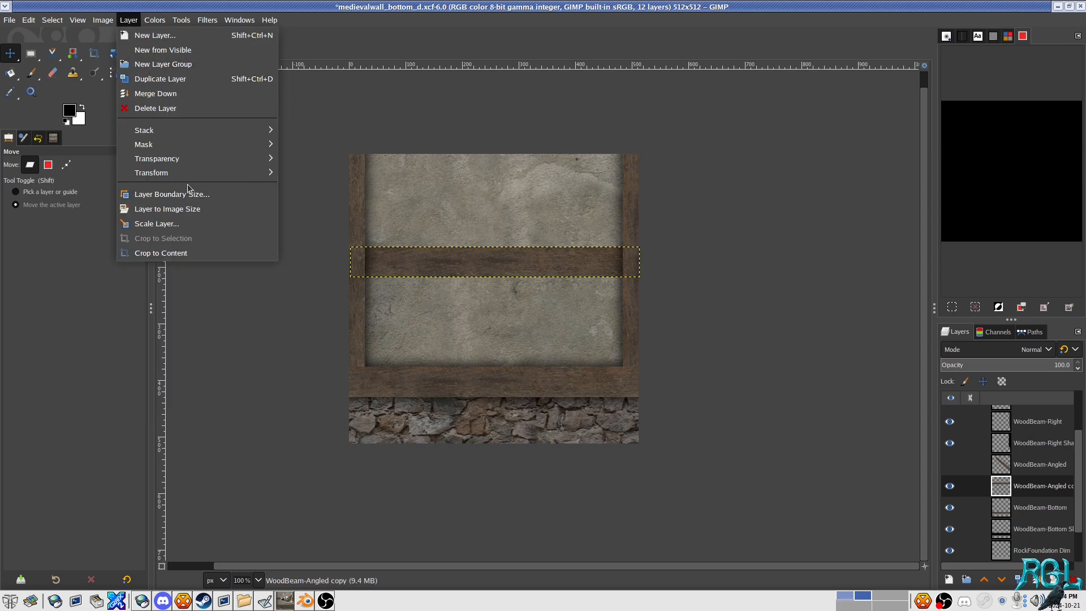
pyautogui.moveTo(238, 172)
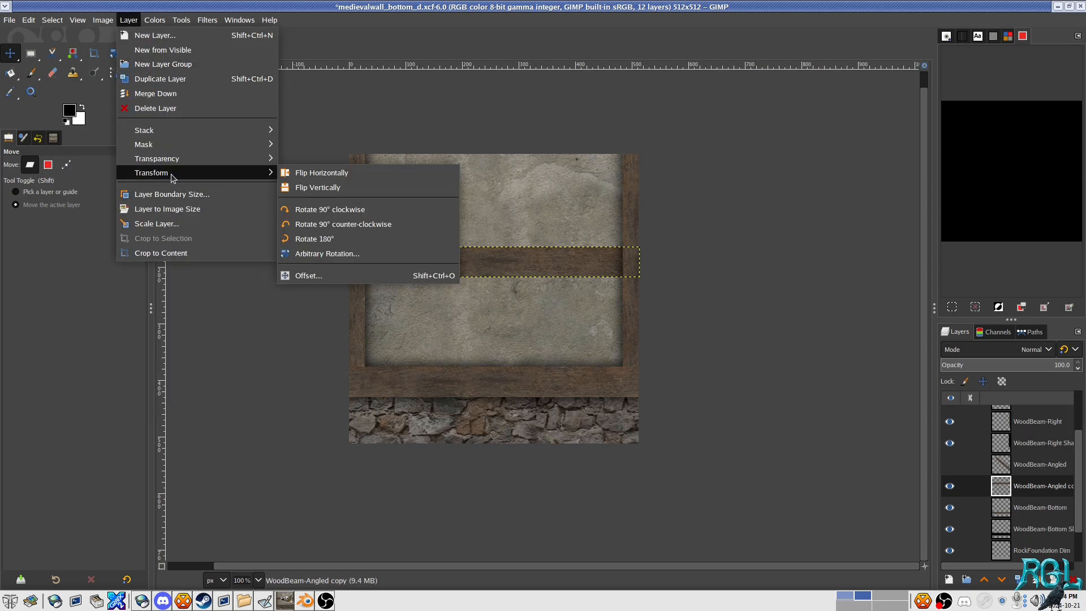
pyautogui.click(341, 175)
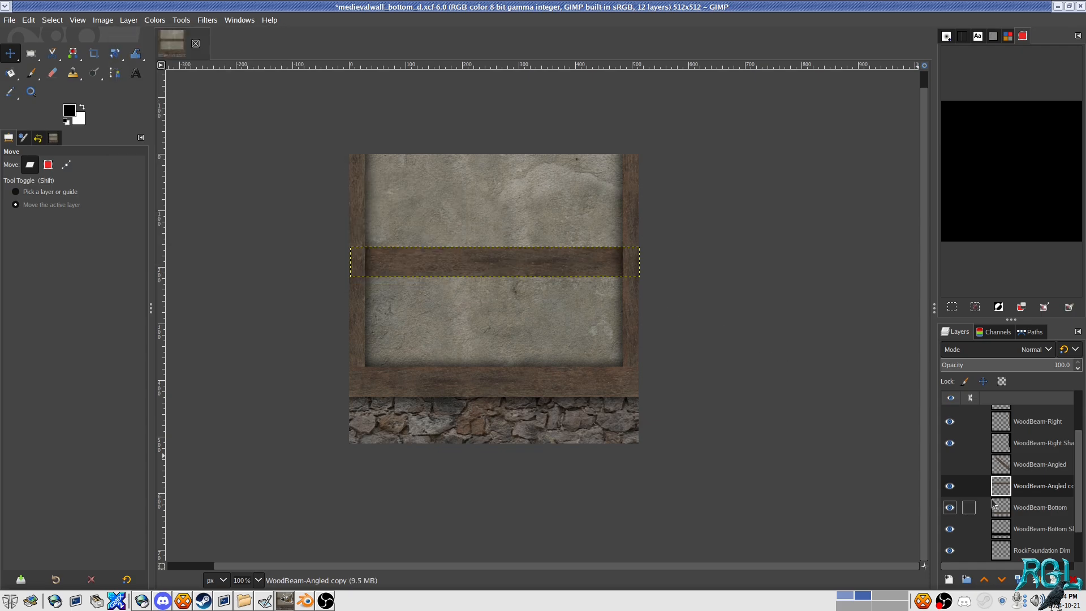
pyautogui.click(949, 465)
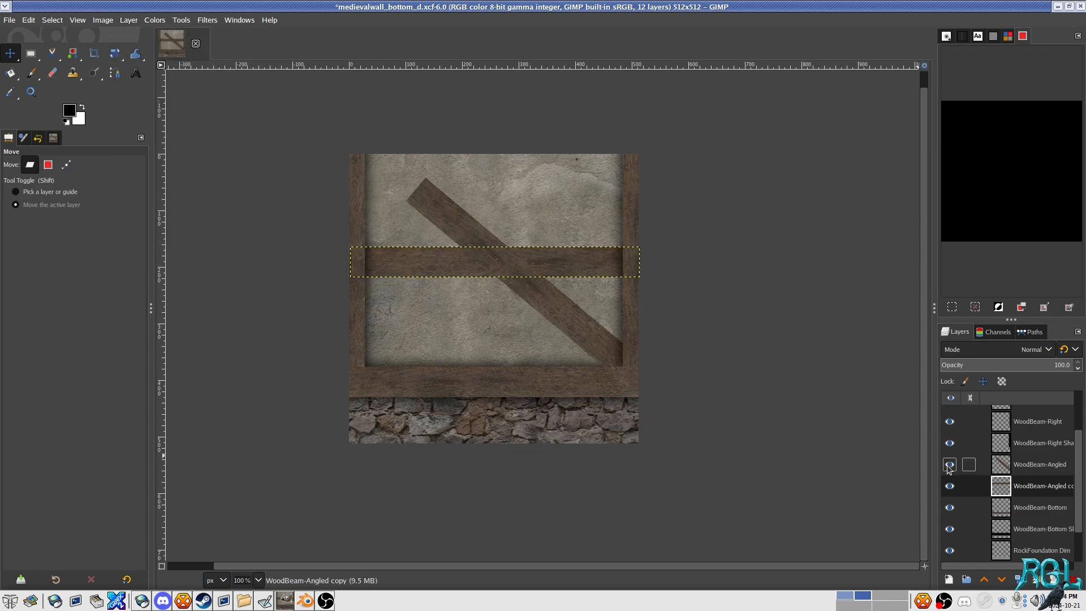
# Step: With the WoodBeam-Angled layer hidden, flip the WoodBeam-Angled copy layer horizontally and vertically
pyautogui.click(950, 464)
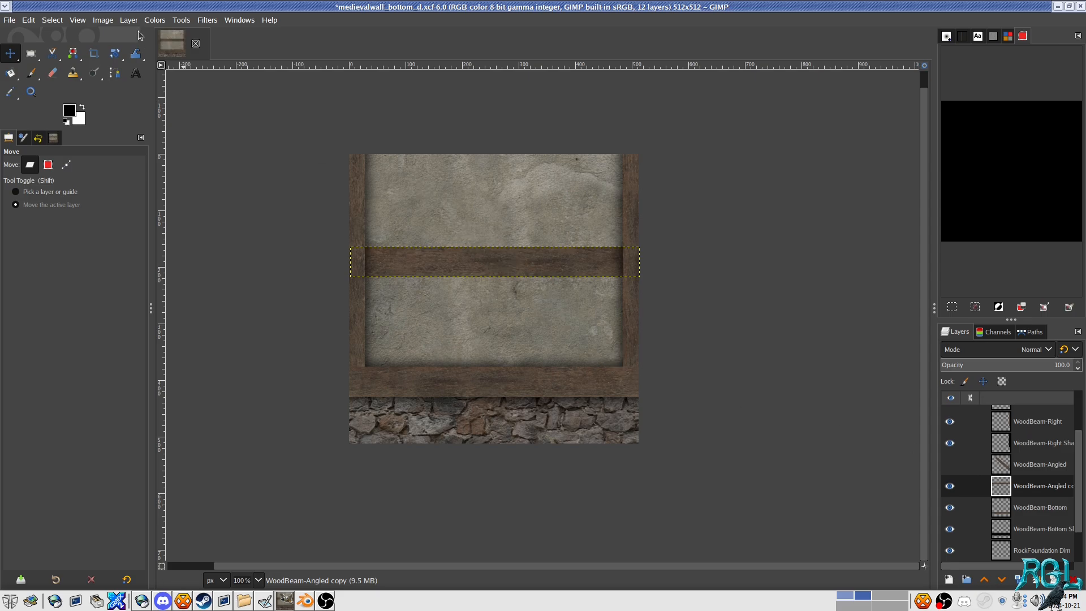
pyautogui.click(99, 21)
pyautogui.moveTo(120, 20)
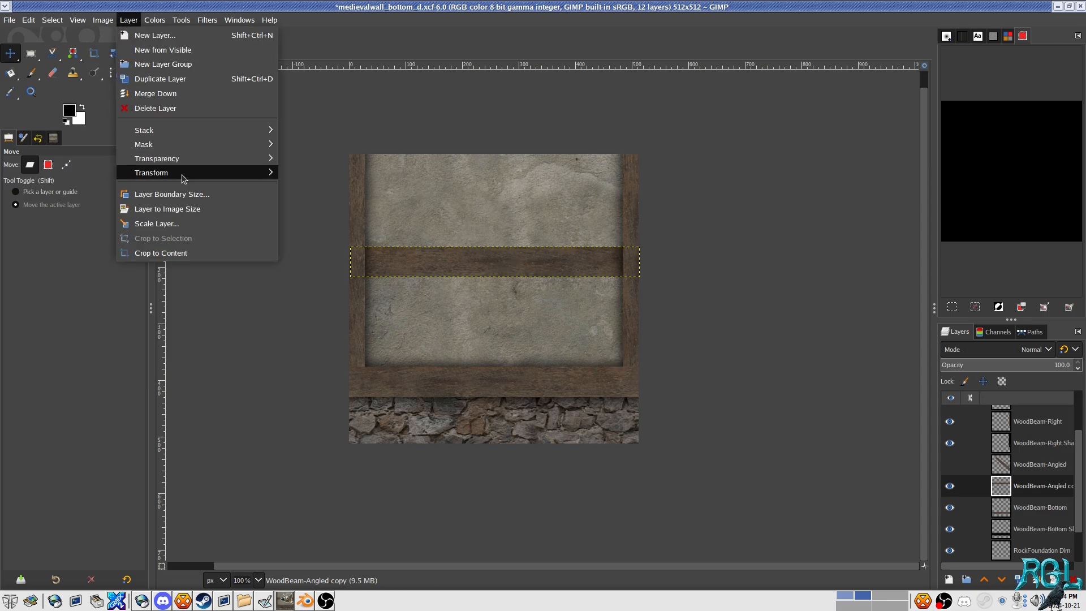
pyautogui.moveTo(182, 176)
pyautogui.click(309, 173)
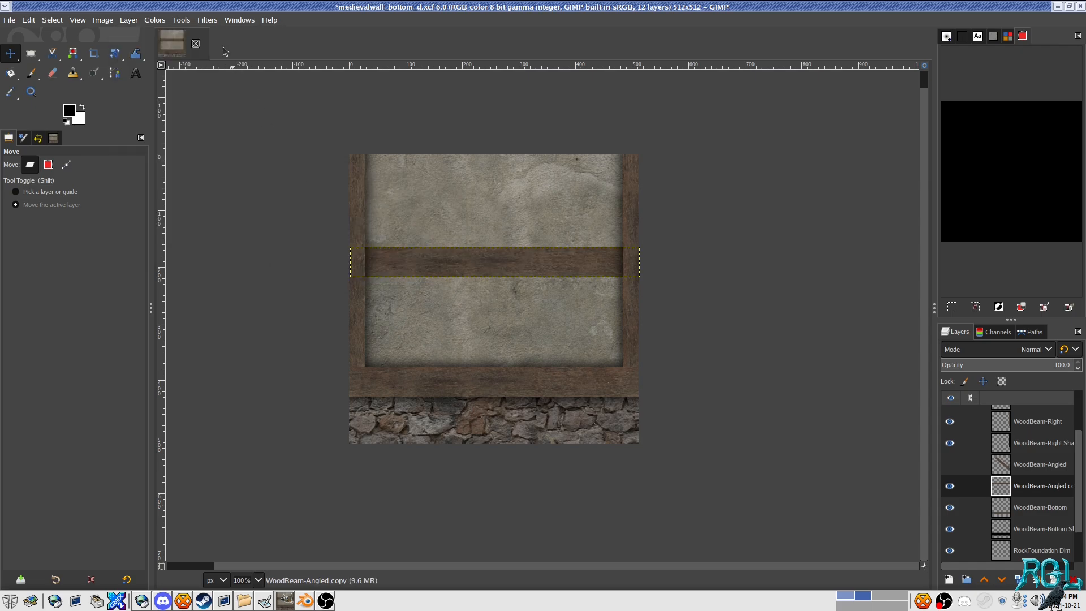
pyautogui.click(129, 20)
pyautogui.moveTo(237, 170)
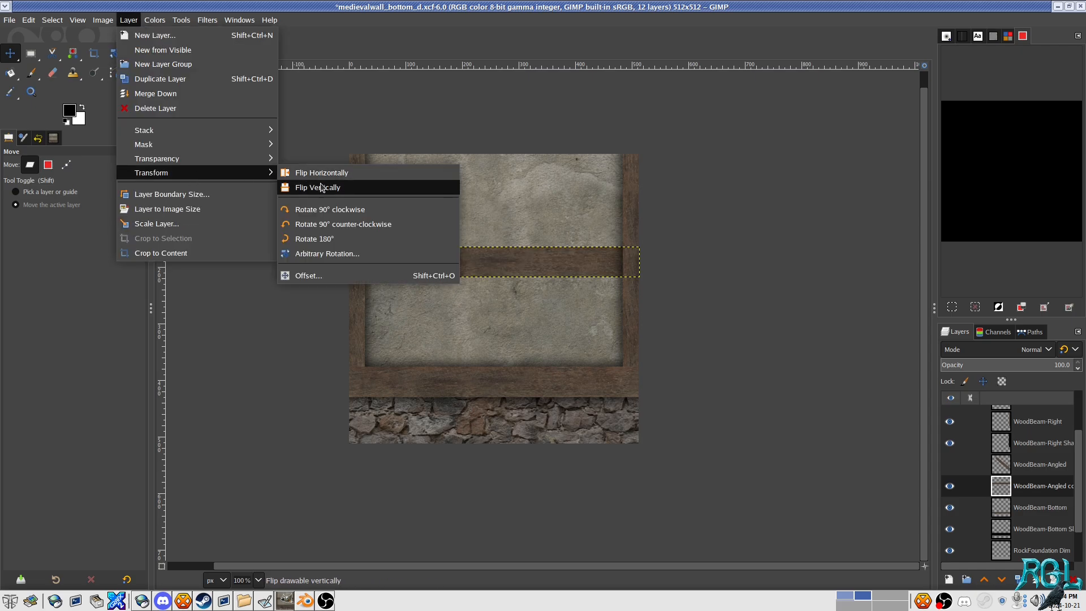
pyautogui.click(320, 184)
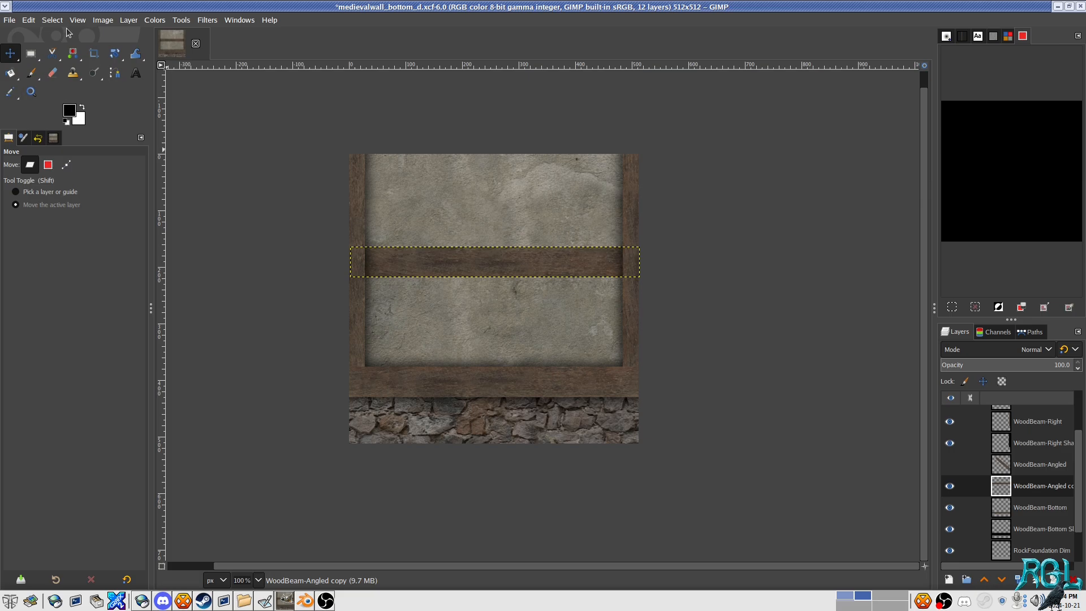
# Step: Rotate the WoodBeam-Angled copy layer by 40 degrees and show the original WoodBeam-Angled layer again
pyautogui.click(115, 53)
pyautogui.click(539, 255)
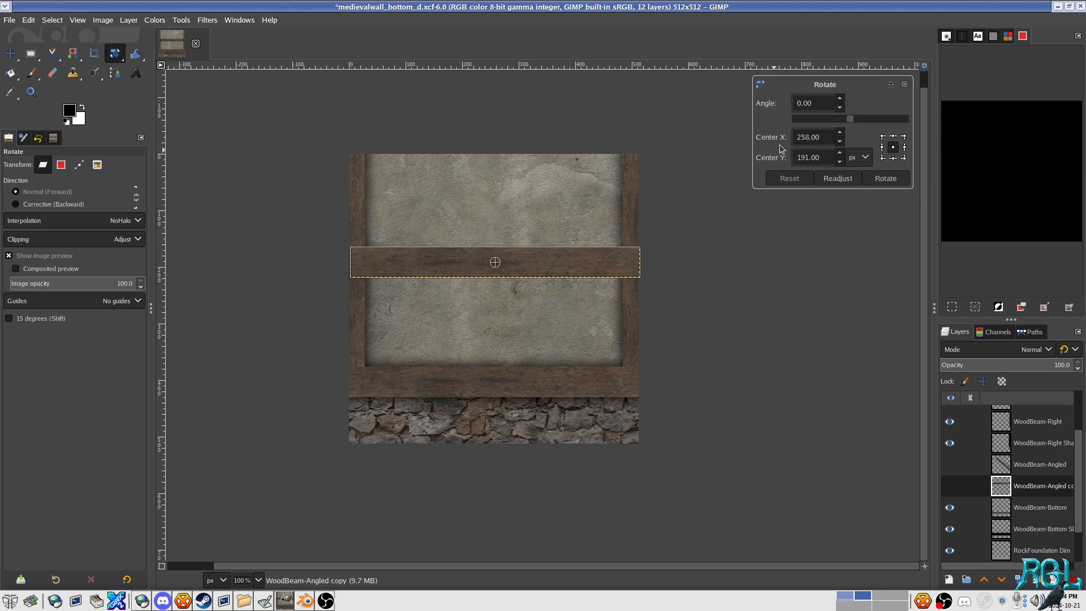
pyautogui.doubleClick(809, 106)
pyautogui.write('40')
pyautogui.press('Return')
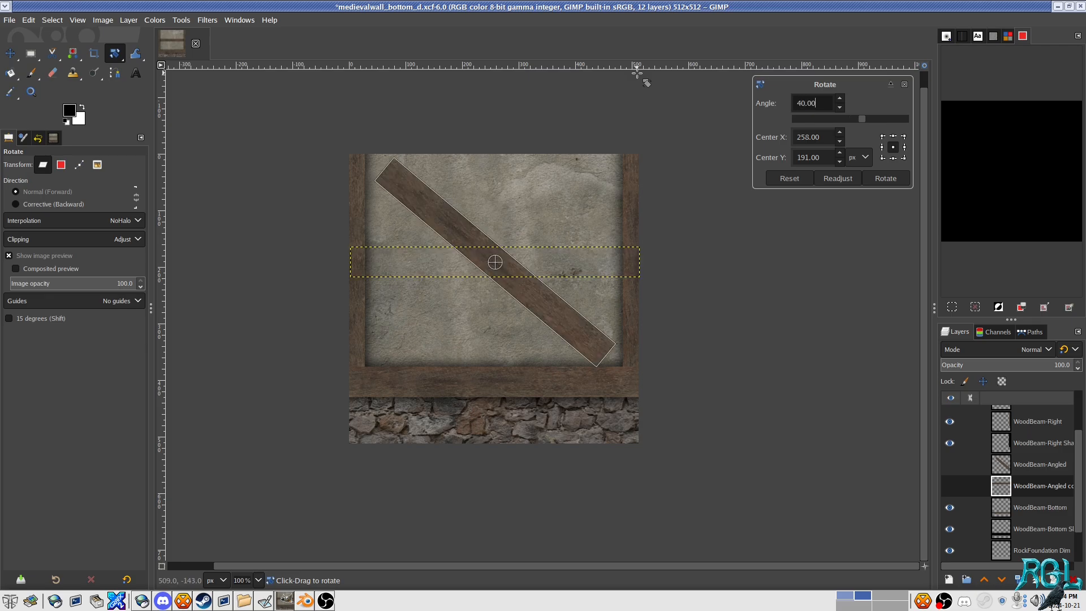
pyautogui.click(885, 178)
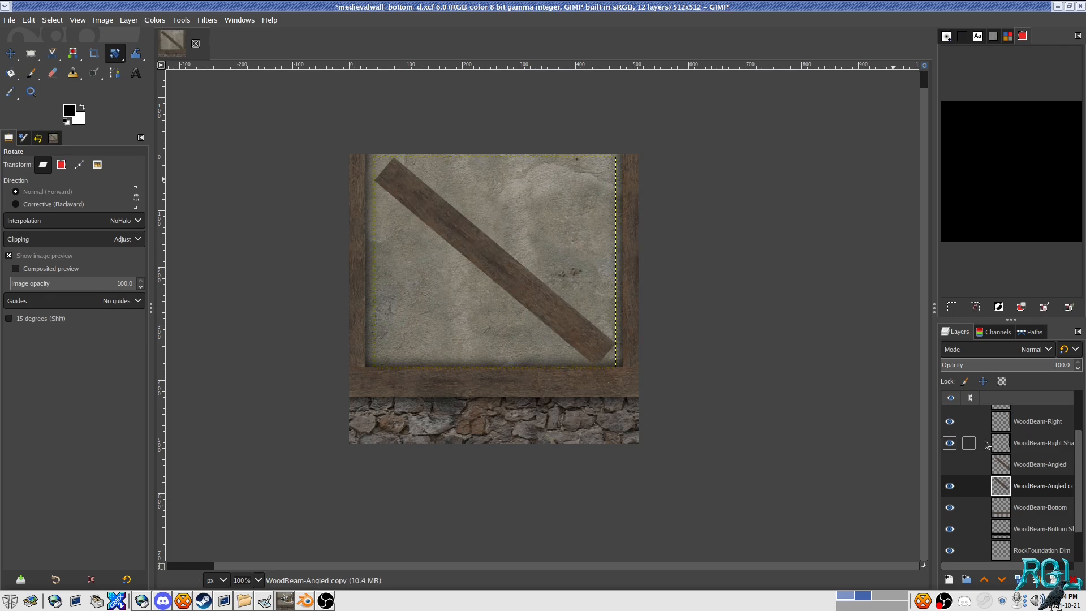
pyautogui.click(950, 465)
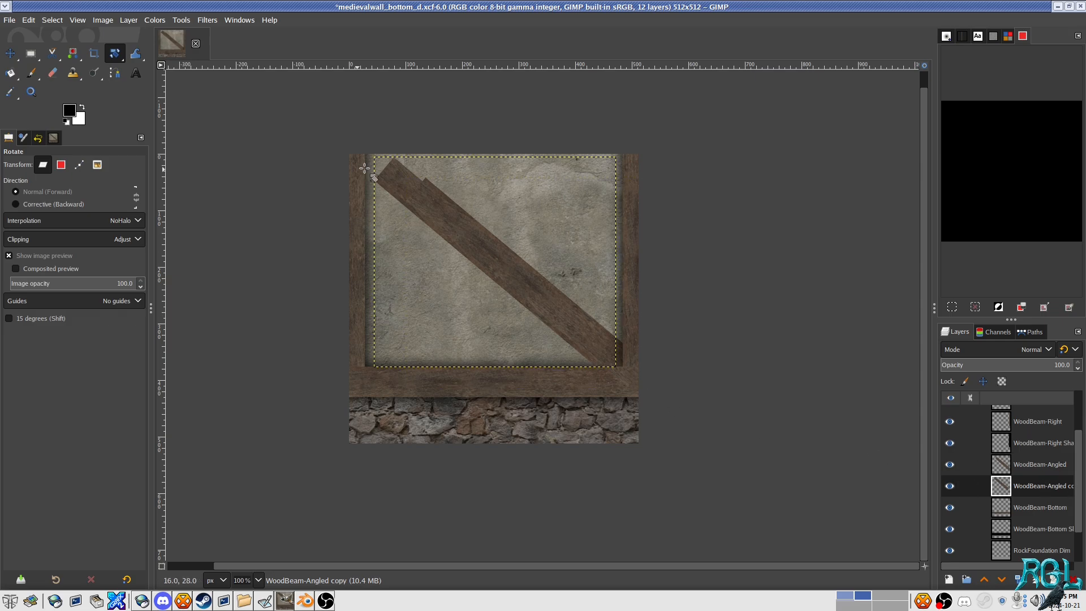
# Step: Move the WoodBeam-Angled copy up and left so it extends the original diagonal beam to the frame's upper-left corner
pyautogui.press('m')
pyautogui.moveTo(409, 188); pyautogui.dragTo(302, 97)
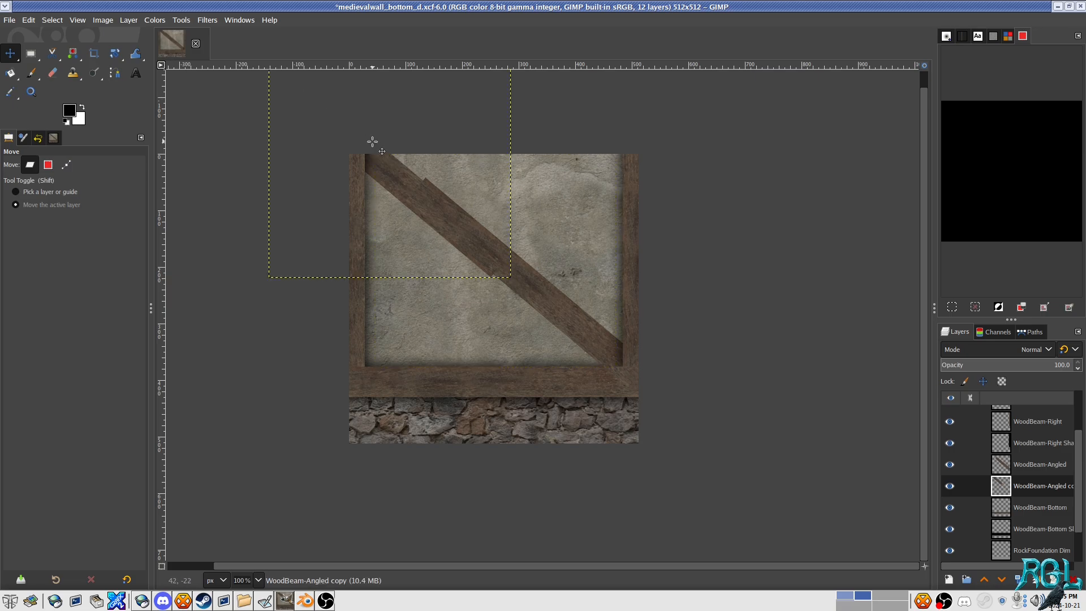
pyautogui.scroll(2, 373, 143)
pyautogui.moveTo(425, 208); pyautogui.dragTo(392, 169)
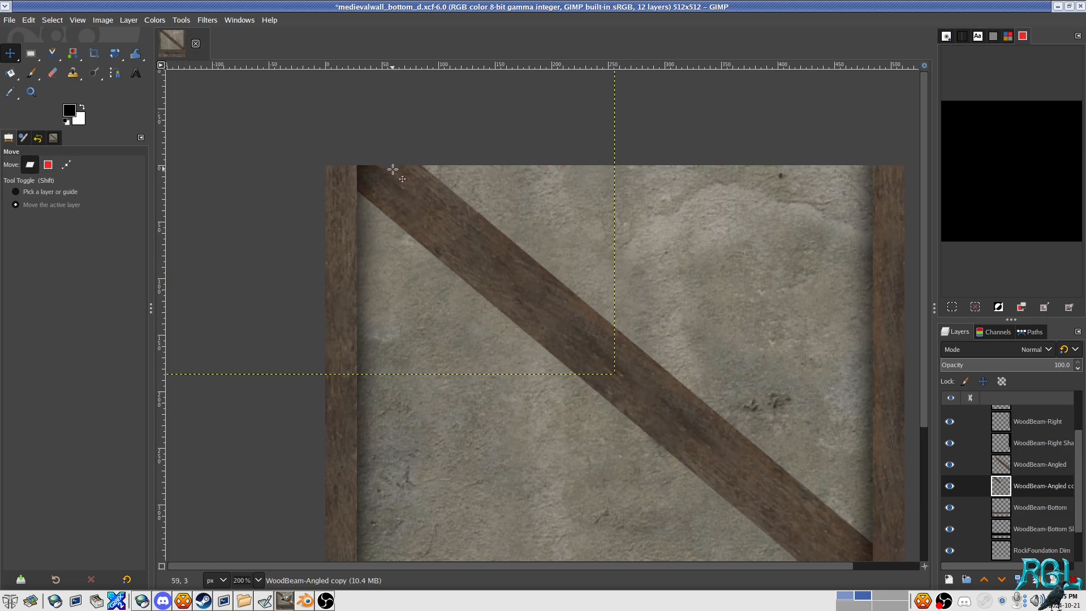
pyautogui.moveTo(456, 220); pyautogui.dragTo(382, 158)
pyautogui.moveTo(526, 295); pyautogui.dragTo(499, 274)
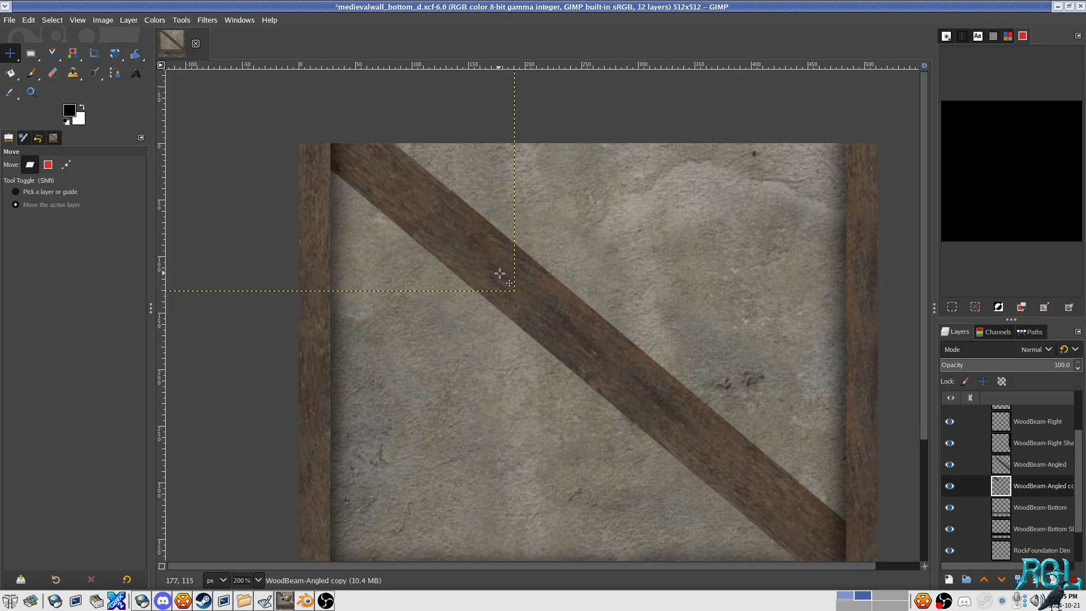
pyautogui.scroll(3, 409, 186)
pyautogui.scroll(-4, 411, 186)
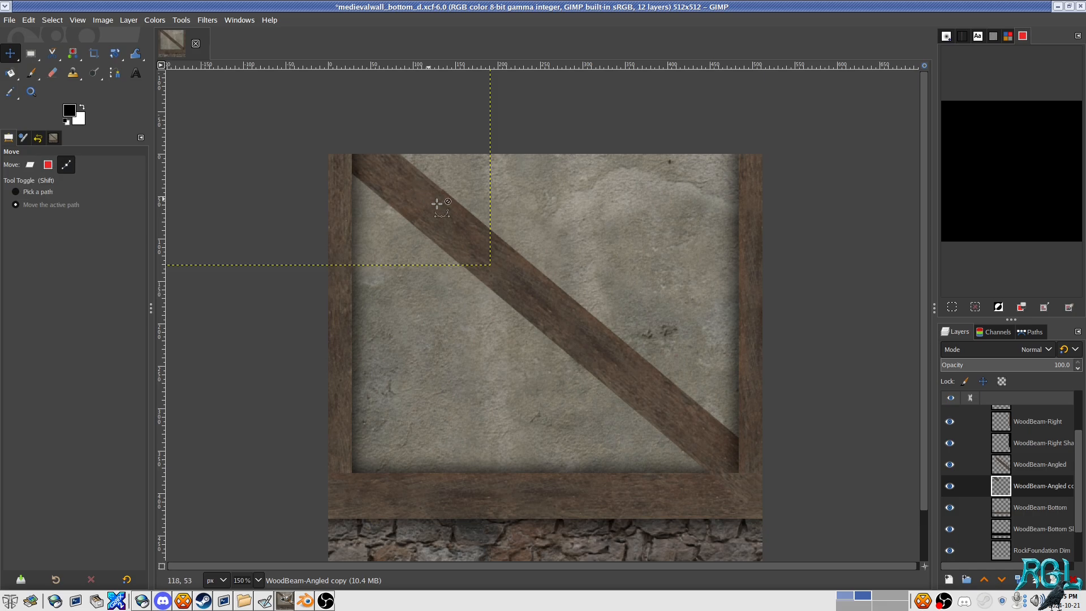
# Step: Undo the copy's move, rotation and flips, back to before the original WoodBeam-Angled layer's 40-degree rotation
pyautogui.hotkey('ctrl', 'z')
pyautogui.hotkey('ctrl', 'z')
pyautogui.hotkey('ctrl', 'z')
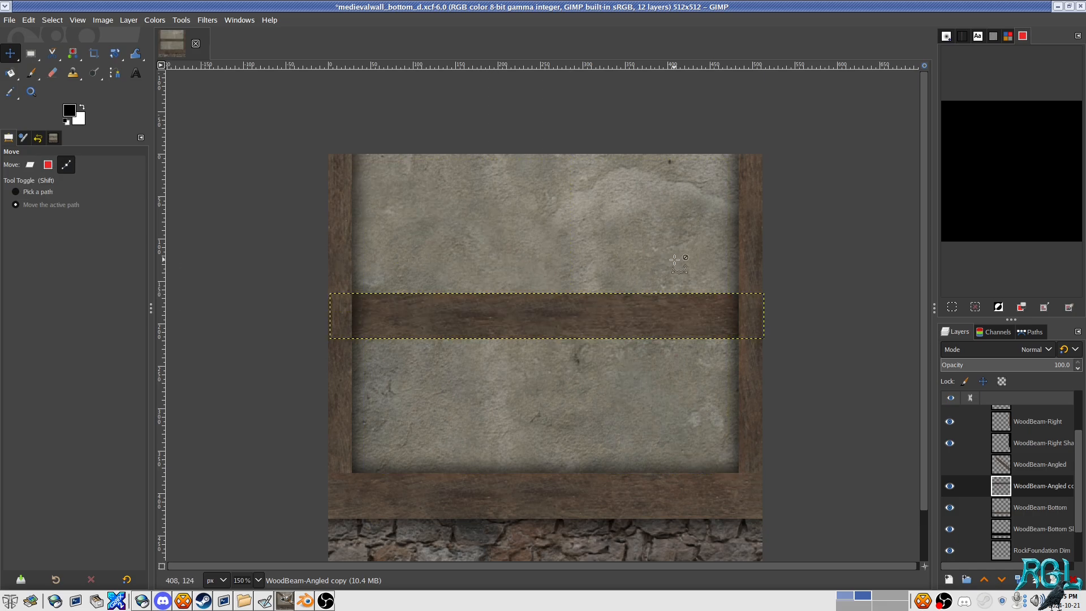
pyautogui.hotkey('ctrl', 'y')
pyautogui.hotkey('ctrl', 'y')
pyautogui.hotkey('ctrl', 'y')
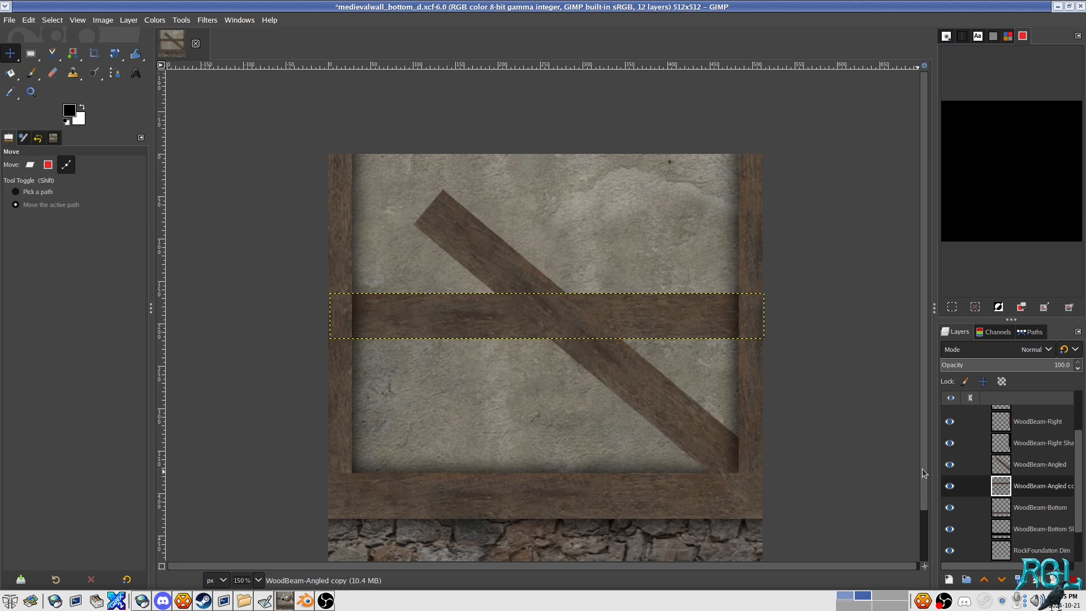
pyautogui.hotkey('ctrl', 'z')
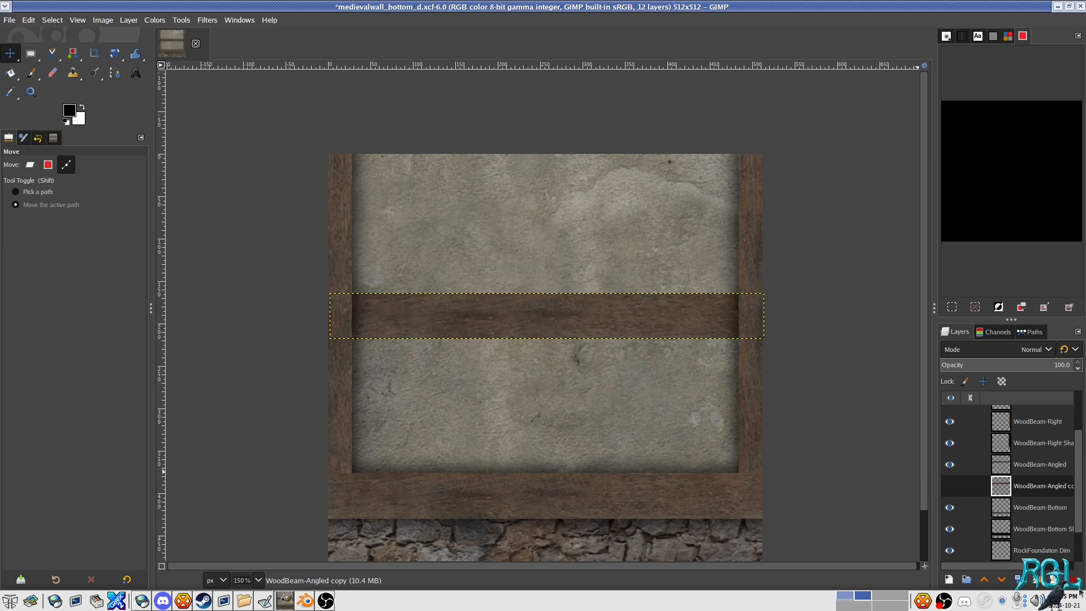
# Step: Rotate the WoodBeam-Angled layer by 37 degrees and move it about 65 px right and 45 px down into the frame's lower-right corner
pyautogui.click(970, 465)
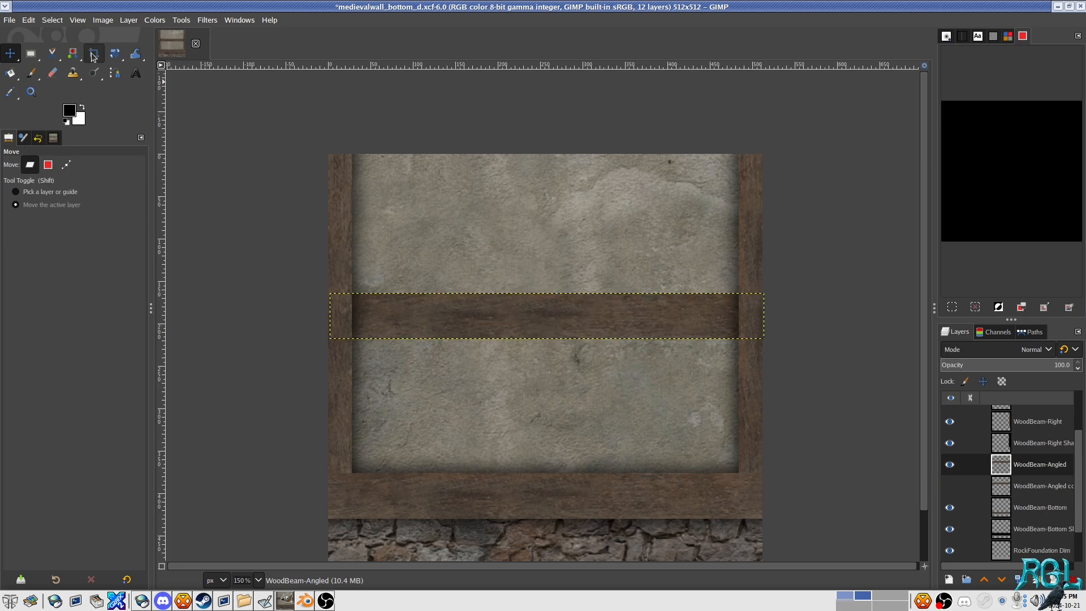
pyautogui.click(115, 53)
pyautogui.moveTo(673, 315); pyautogui.dragTo(752, 366)
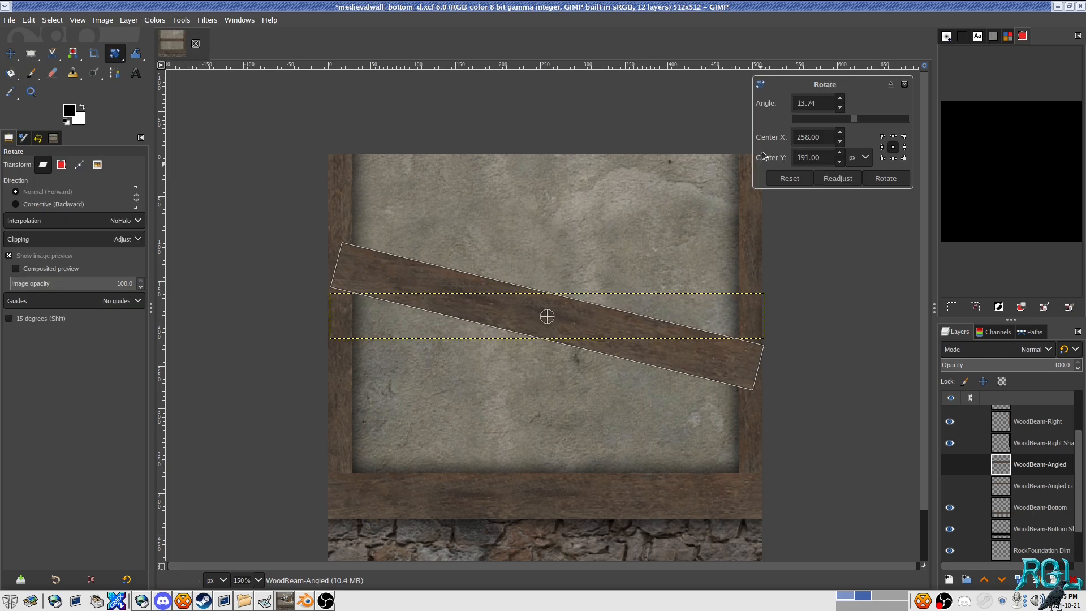
pyautogui.tripleClick(814, 103)
pyautogui.write('45')
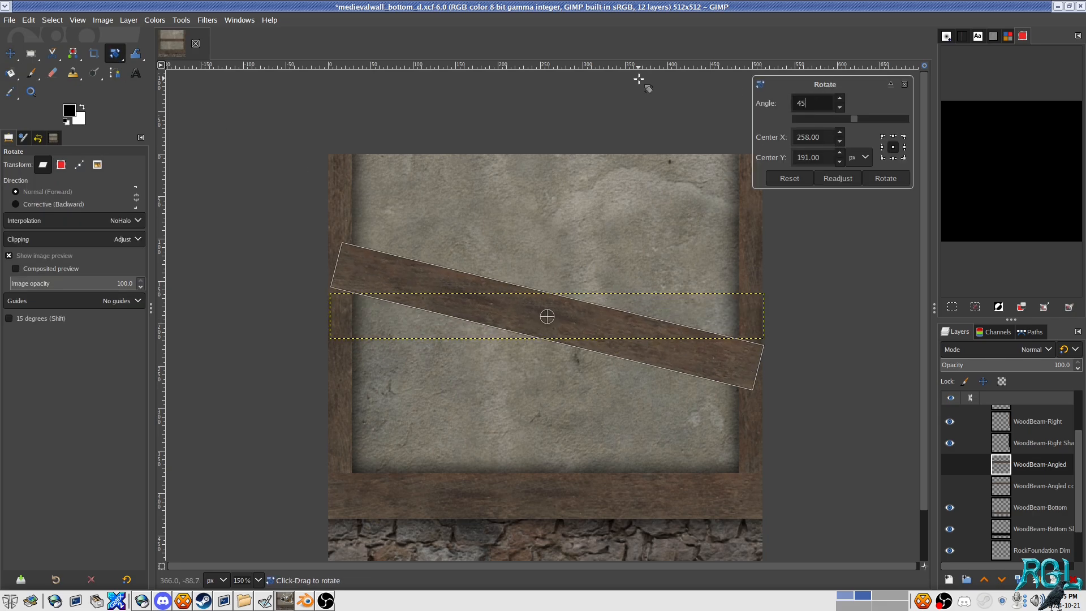
pyautogui.press('Return')
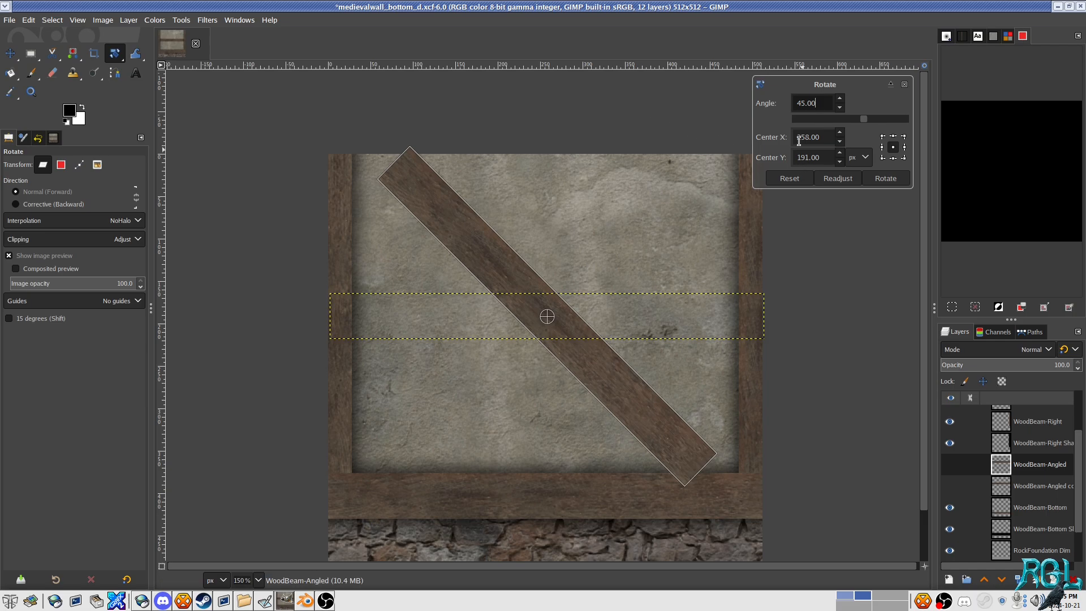
pyautogui.hotkey('ctrl', 'a')
pyautogui.write('37')
pyautogui.press('Return')
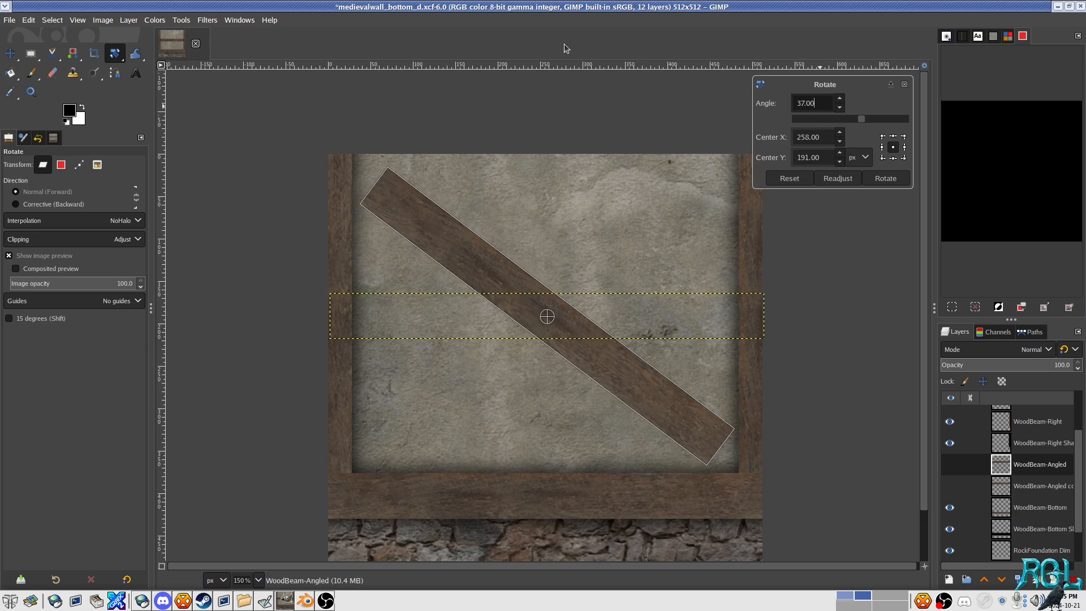
pyautogui.click(886, 178)
pyautogui.press('m')
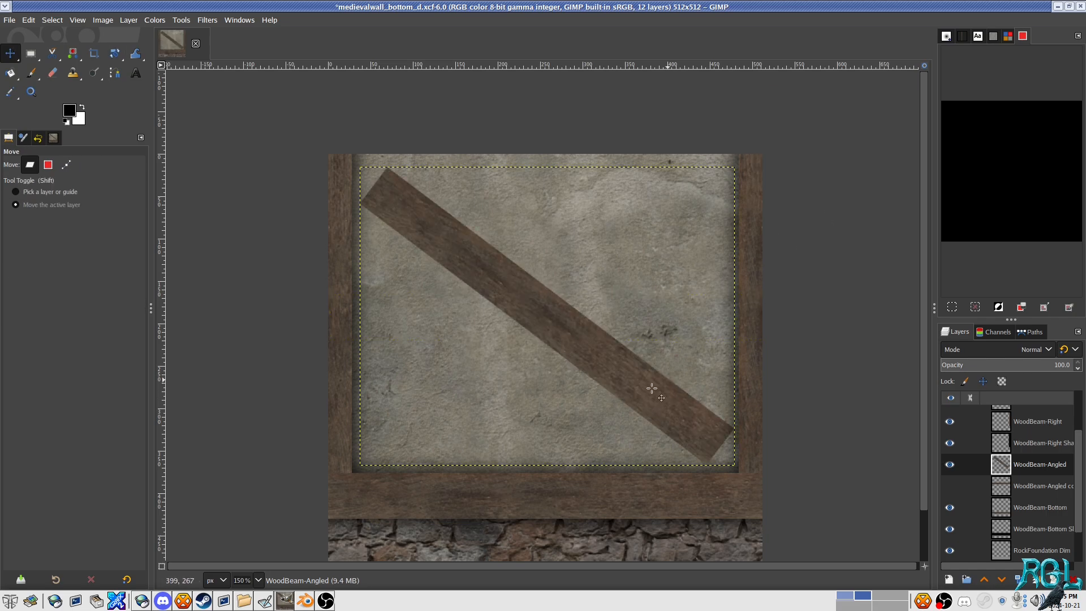
pyautogui.moveTo(623, 382); pyautogui.dragTo(679, 420)
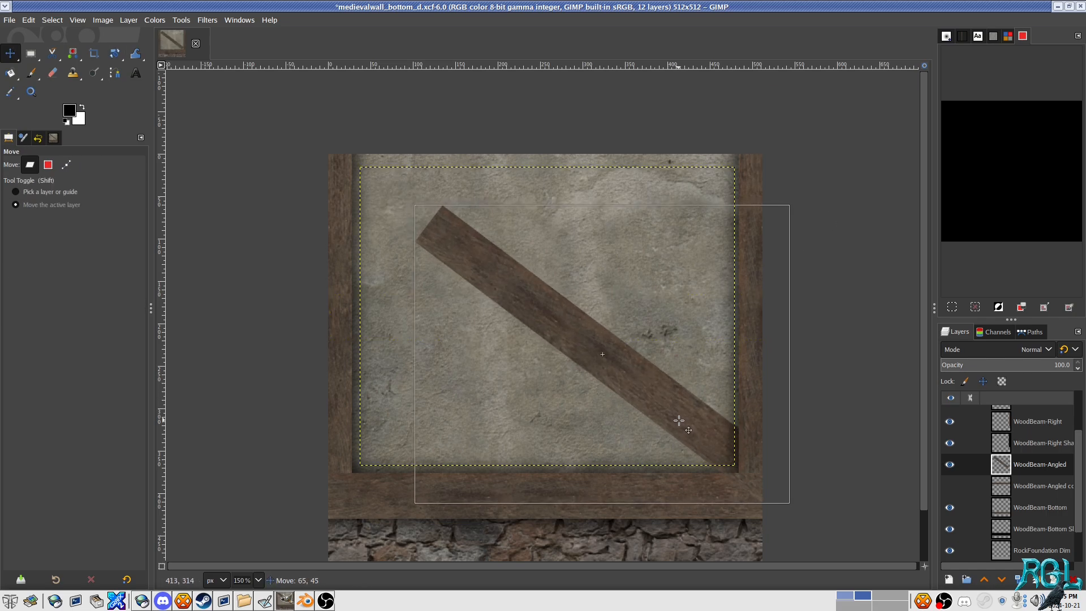
# Step: Show the WoodBeam-Angled copy layer and flip it vertically
pyautogui.click(1036, 494)
pyautogui.click(951, 487)
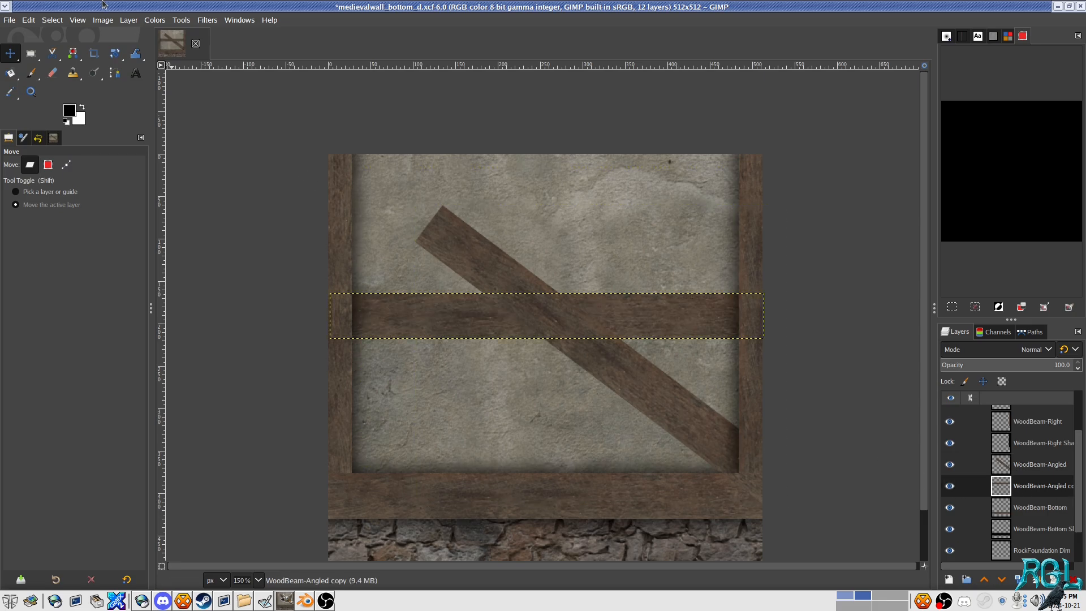
pyautogui.click(129, 20)
pyautogui.moveTo(169, 172)
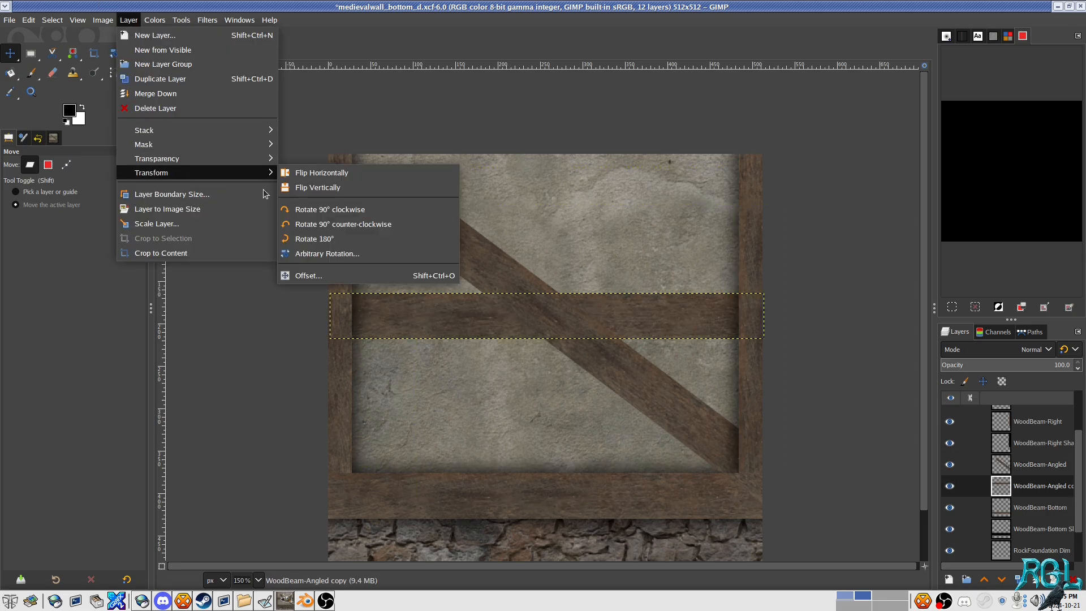
pyautogui.click(342, 191)
# Step: Rotate the WoodBeam-Angled copy layer by 37 degrees
pyautogui.click(115, 53)
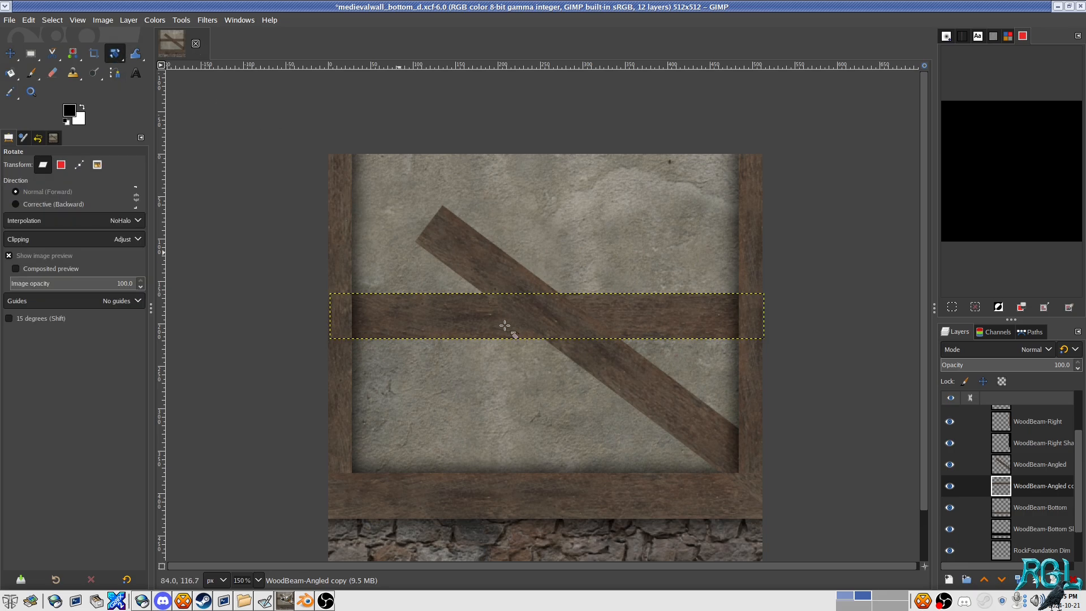
pyautogui.moveTo(673, 308); pyautogui.dragTo(673, 377)
pyautogui.tripleClick(826, 103)
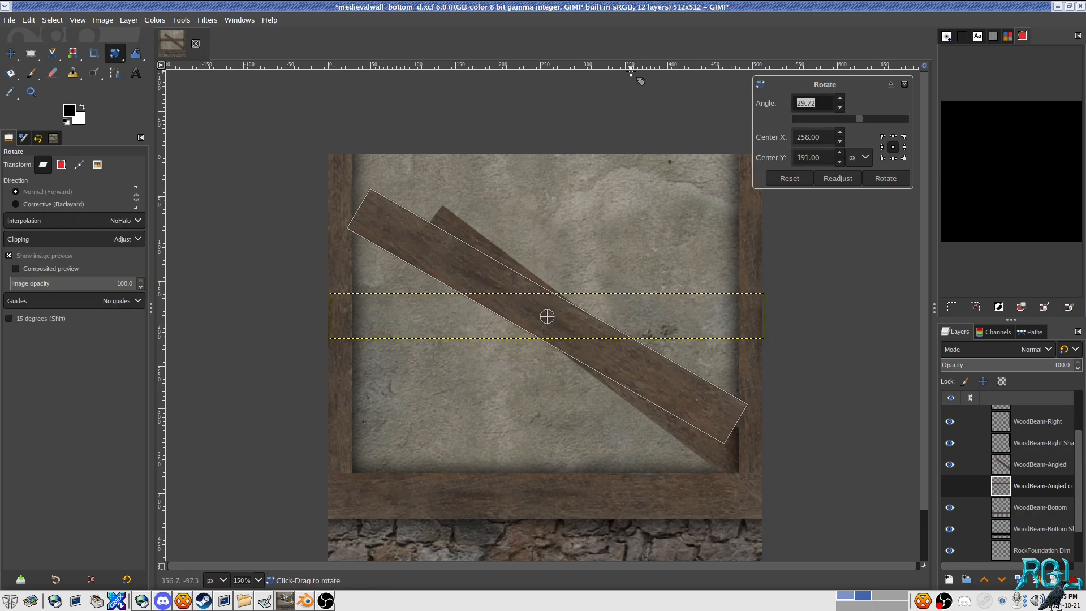
pyautogui.write('37.00')
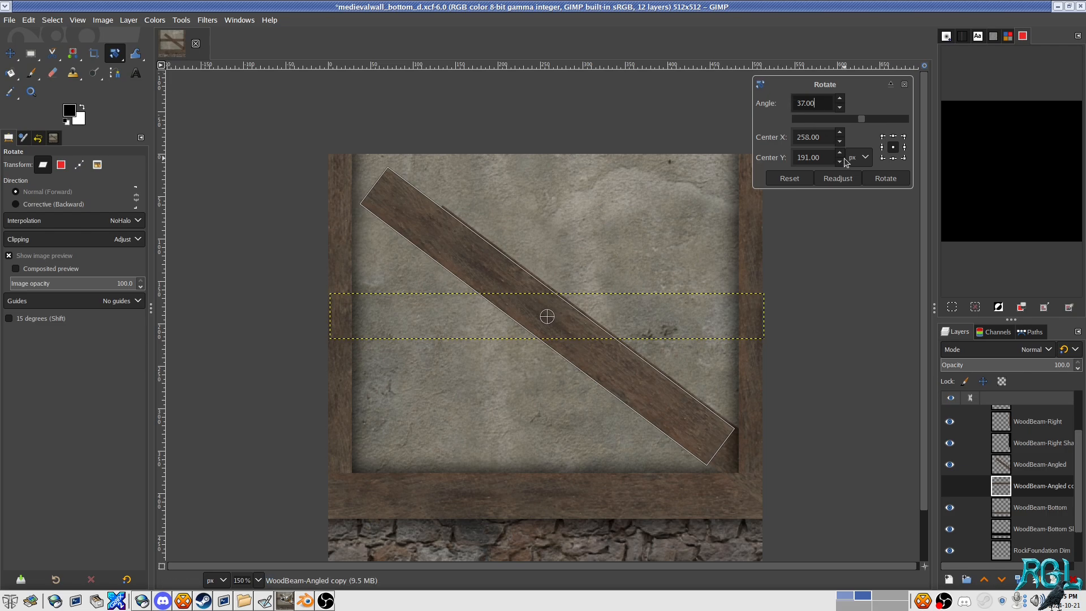
pyautogui.click(886, 178)
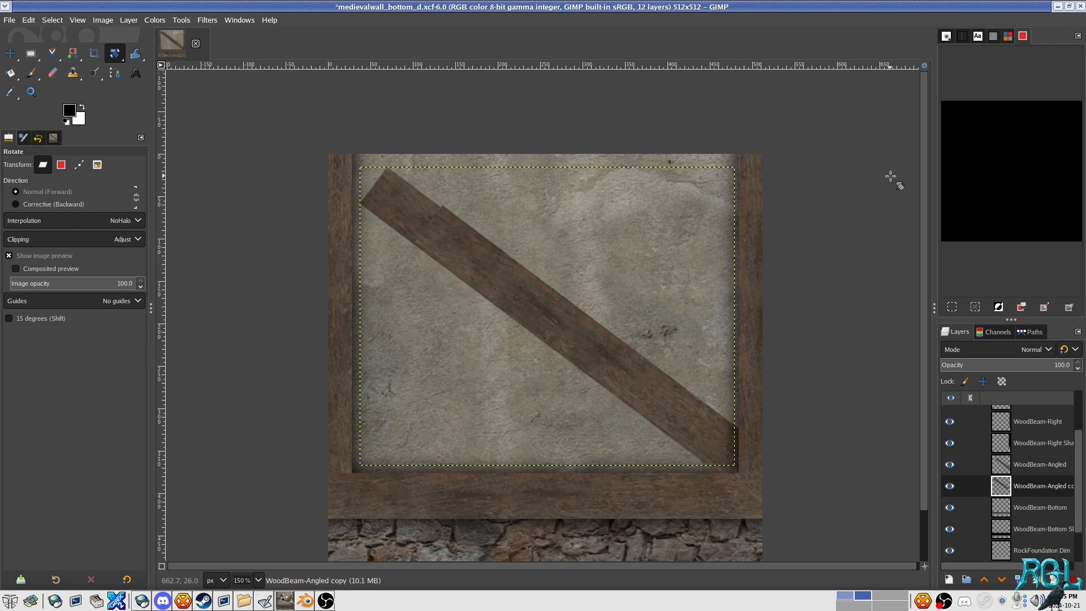
# Step: Move the WoodBeam-Angled copy to the frame's upper-left corner, aligning it with the original so both form one continuous diagonal beam
pyautogui.click(11, 54)
pyautogui.moveTo(477, 266); pyautogui.dragTo(539, 303)
pyautogui.moveTo(461, 242)
pyautogui.mouseDown()
pyautogui.moveTo(363, 152)
pyautogui.moveTo(323, 145)
pyautogui.moveTo(309, 124)
pyautogui.moveTo(473, 242)
pyautogui.moveTo(466, 234)
pyautogui.mouseUp()
pyautogui.press('ctrl')
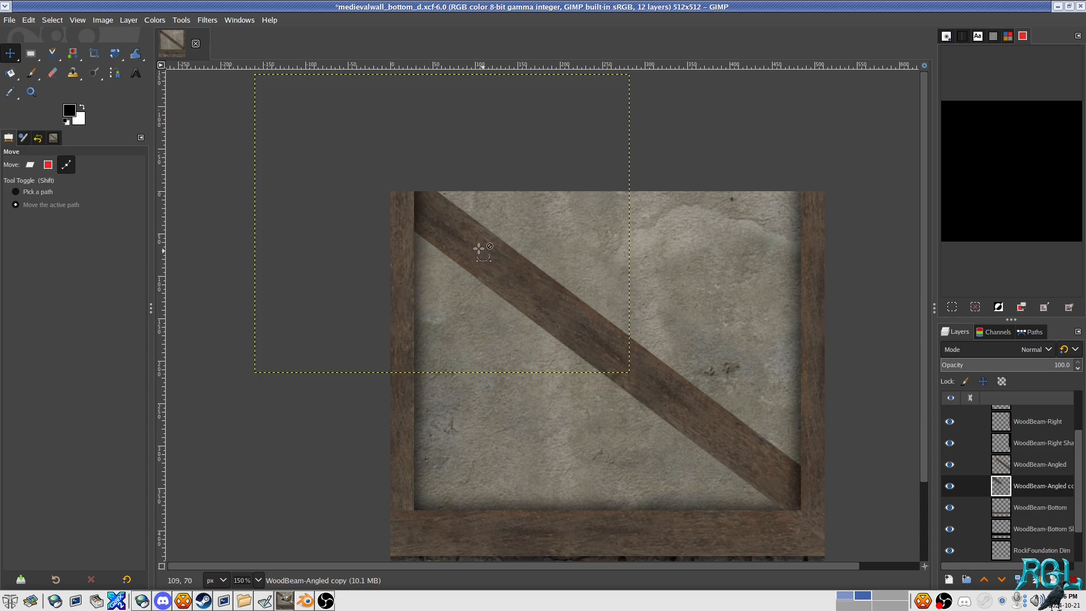
pyautogui.scroll(3, 474, 247)
pyautogui.scroll(-2, 474, 247)
pyautogui.moveTo(474, 245); pyautogui.dragTo(401, 191)
pyautogui.scroll(2, 482, 230)
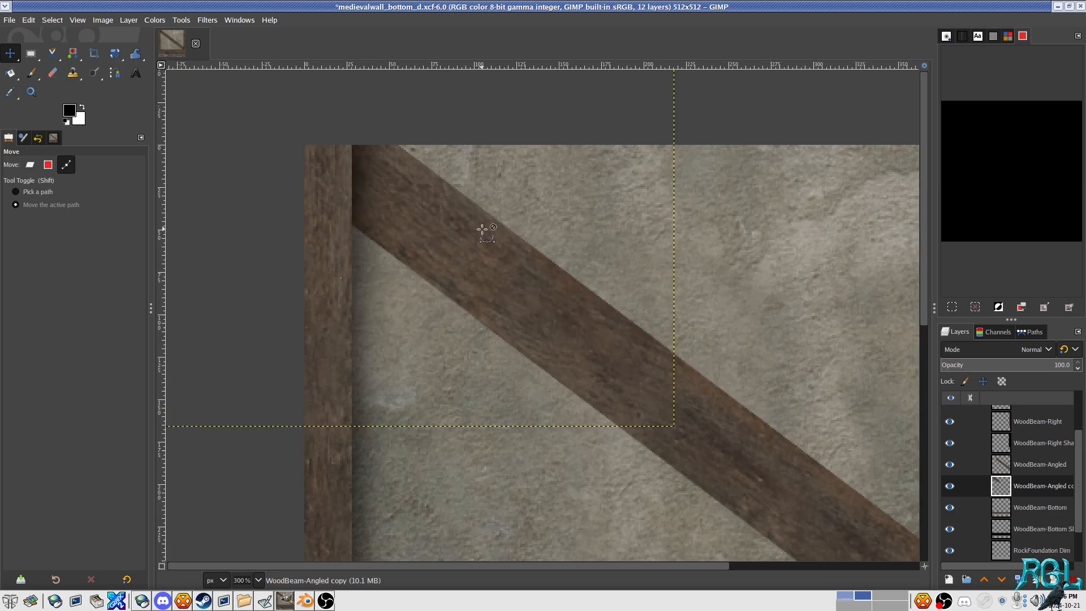
pyautogui.scroll(-4, 482, 230)
pyautogui.moveTo(606, 284); pyautogui.dragTo(572, 264)
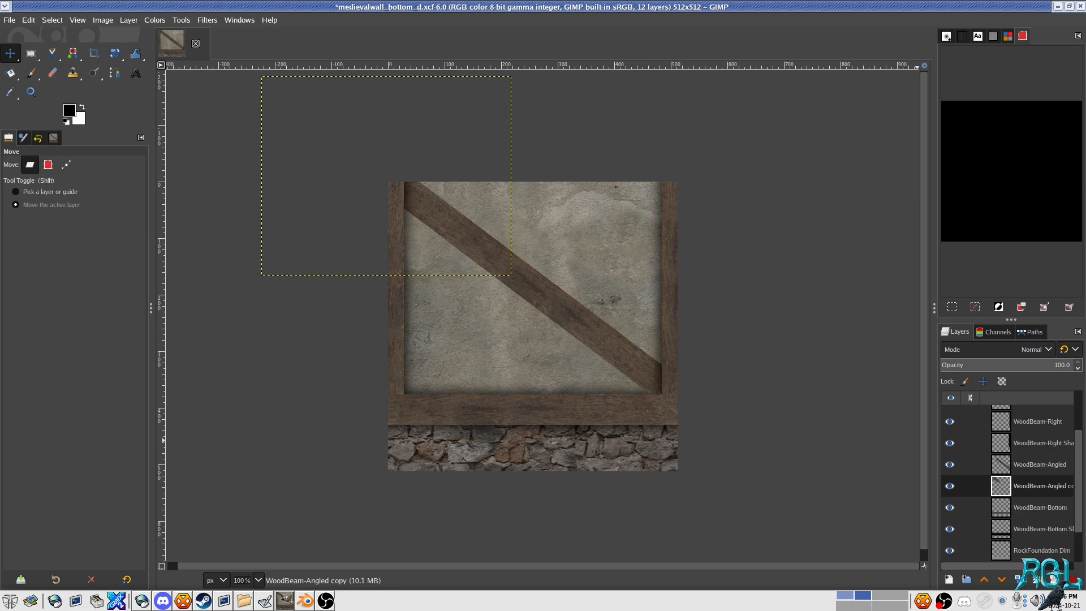
# Step: Merge the WoodBeam-Angled layer down into the WoodBeam-Angled copy layer
pyautogui.click(1042, 465)
pyautogui.click(1033, 581)
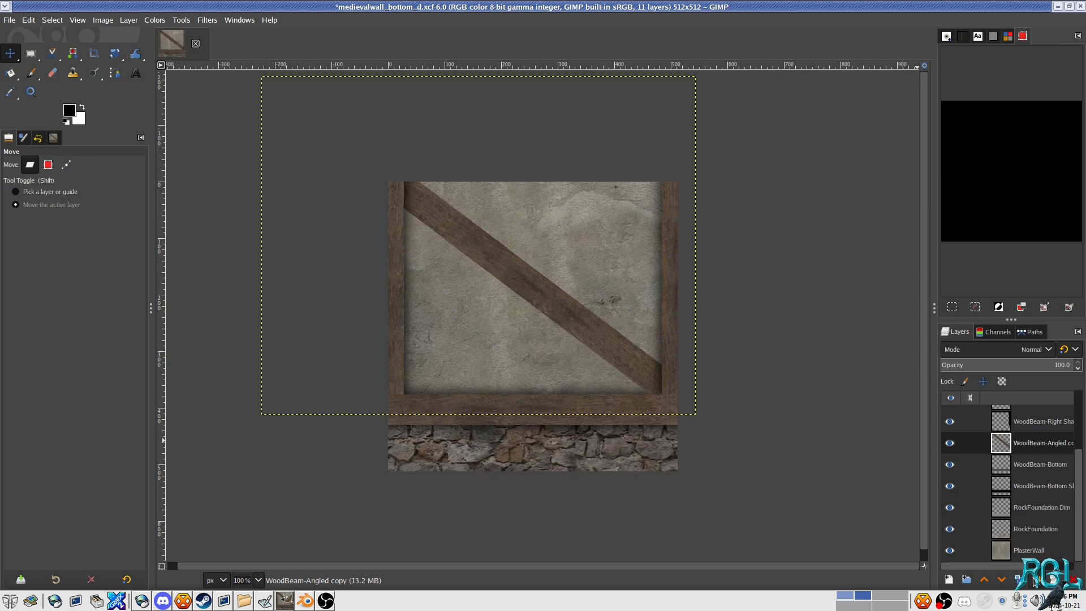
pyautogui.rightClick(1045, 434)
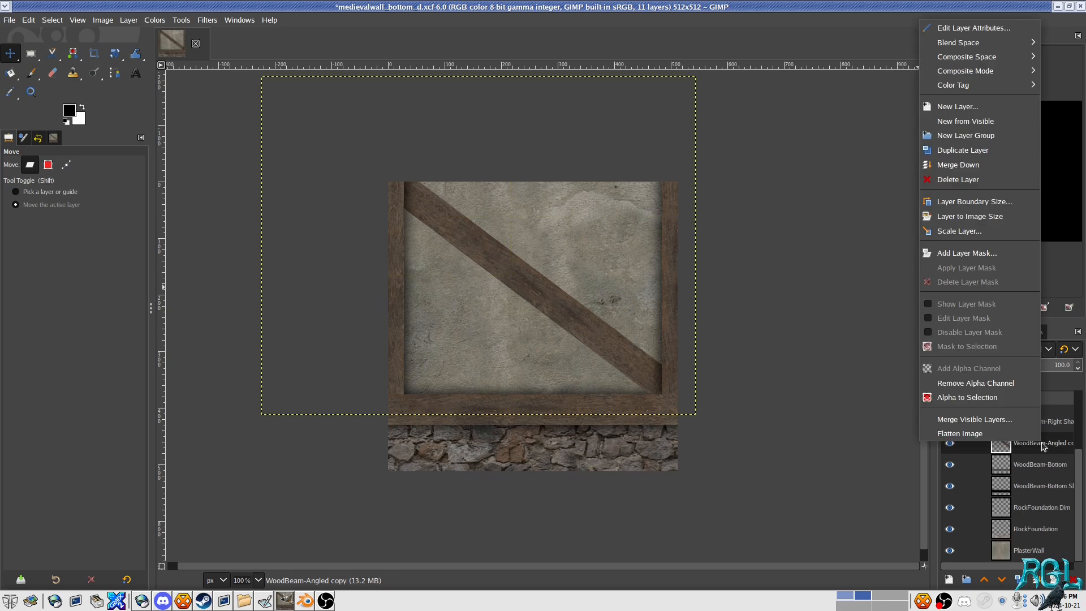
pyautogui.click(987, 398)
pyautogui.hotkey('ctrl', 'shift', 'a')
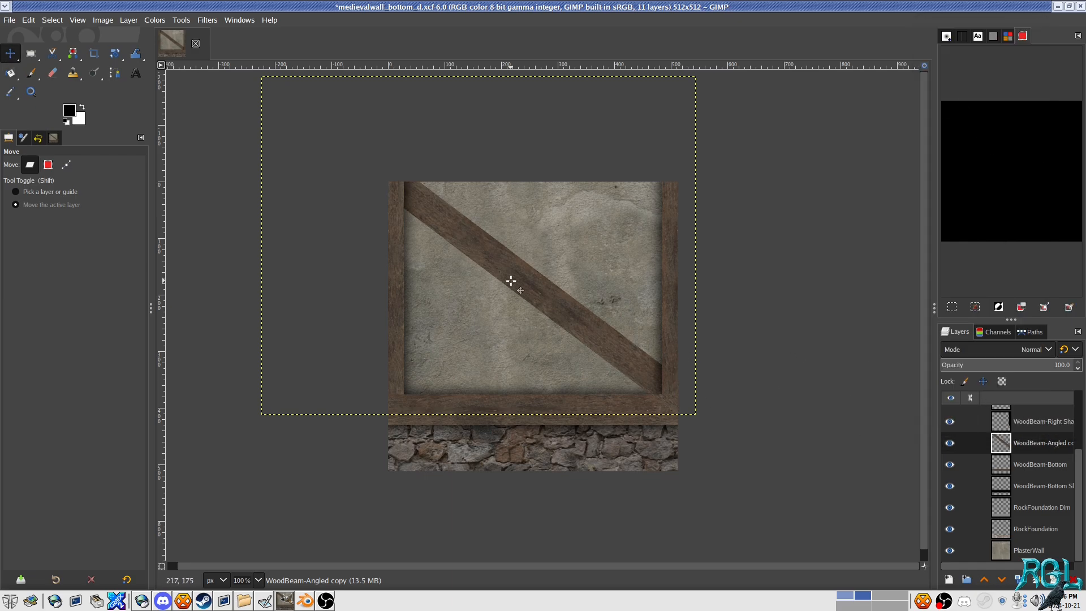
# Step: Move the merged WoodBeam-Angled copy layer so the diagonal beam runs from the frame's upper-left corner to its lower-right corner
pyautogui.moveTo(516, 280); pyautogui.dragTo(541, 312)
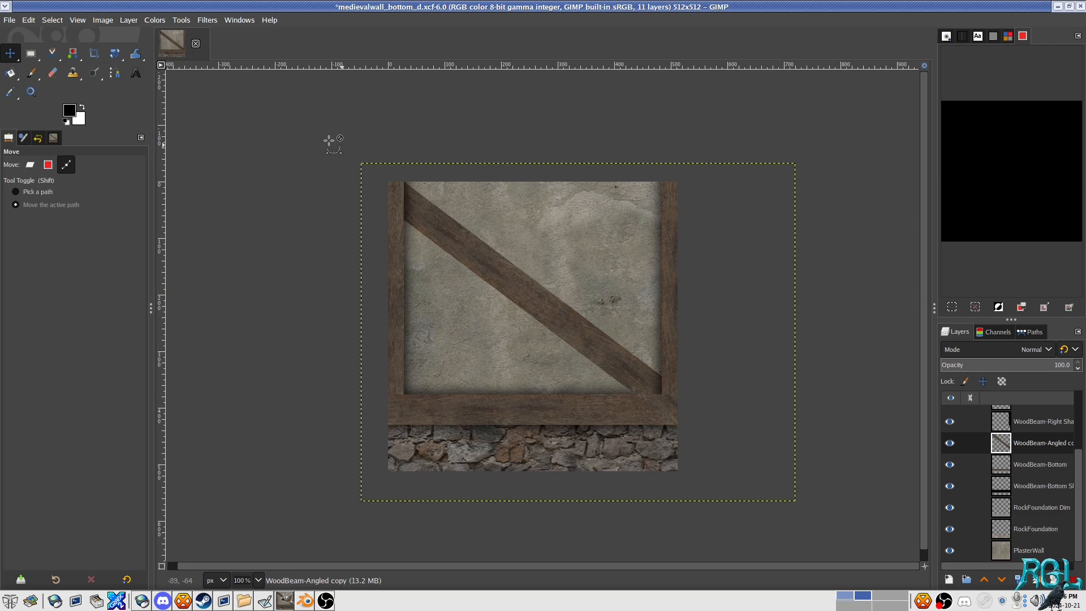
pyautogui.keyDown('ctrl'); pyautogui.scroll(4, 333, 142); pyautogui.keyUp('ctrl')
pyautogui.moveTo(660, 374); pyautogui.dragTo(658, 375)
pyautogui.keyDown('ctrl'); pyautogui.scroll(-5, 714, 390); pyautogui.keyUp('ctrl')
pyautogui.moveTo(854, 490); pyautogui.dragTo(596, 317)
pyautogui.keyDown('ctrl'); pyautogui.scroll(3, 491, 227); pyautogui.keyUp('ctrl')
pyautogui.keyDown('ctrl'); pyautogui.scroll(-2, 492, 227); pyautogui.keyUp('ctrl')
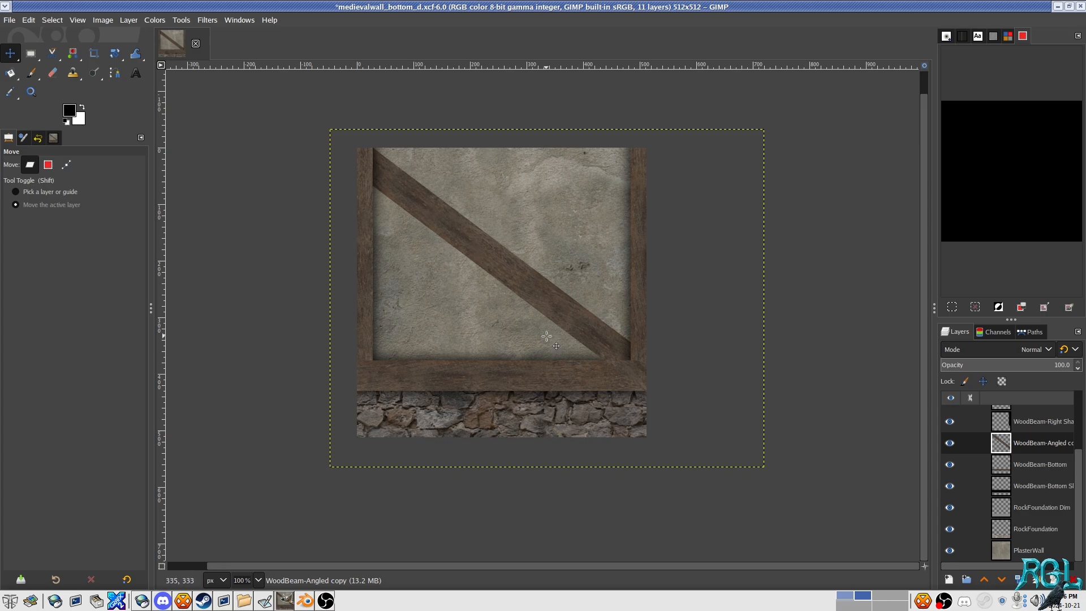
pyautogui.keyDown('ctrl'); pyautogui.scroll(3, 529, 278); pyautogui.keyUp('ctrl')
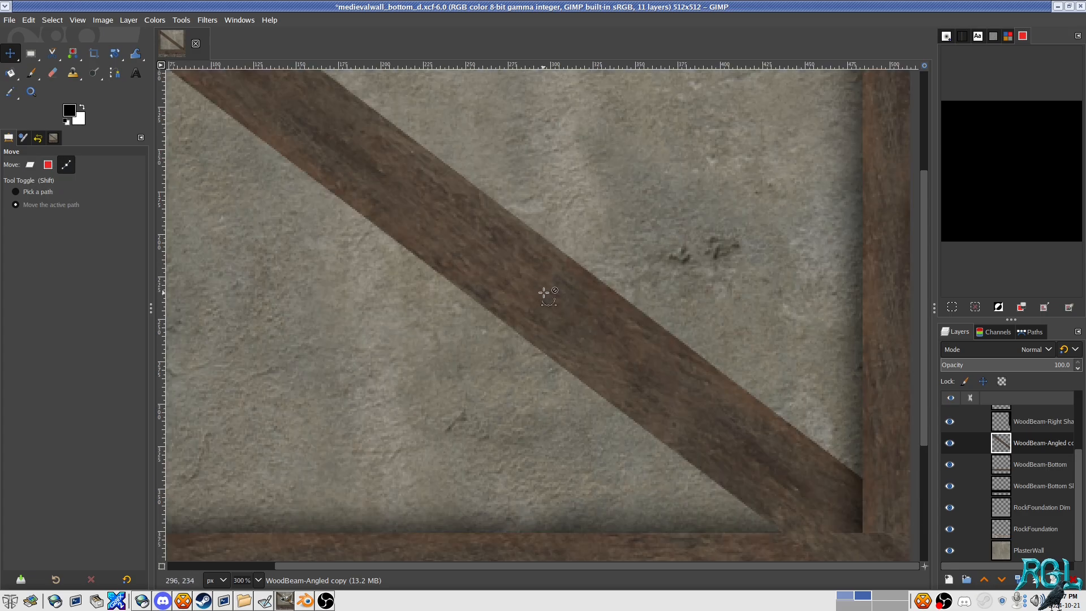
pyautogui.keyDown('ctrl'); pyautogui.scroll(-2, 558, 286); pyautogui.keyUp('ctrl')
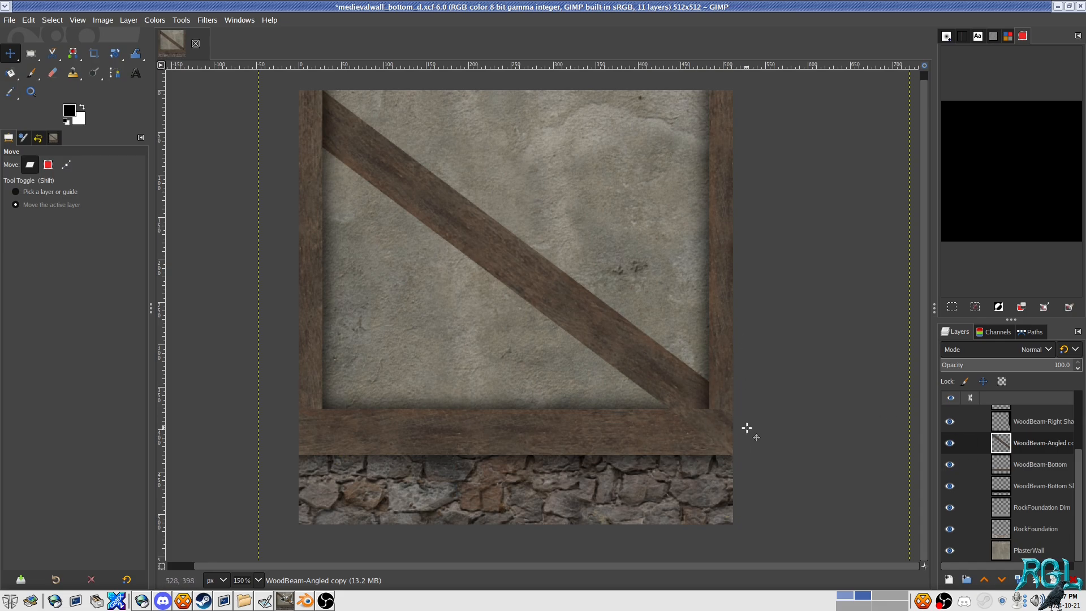
# Step: Reorder the WoodBeam-Angled copy layer to sit directly above WoodBeam-Left in the layer stack
pyautogui.moveTo(1041, 446); pyautogui.dragTo(1041, 496)
pyautogui.keyDown('ctrl'); pyautogui.scroll(-1, 543, 323); pyautogui.keyUp('ctrl')
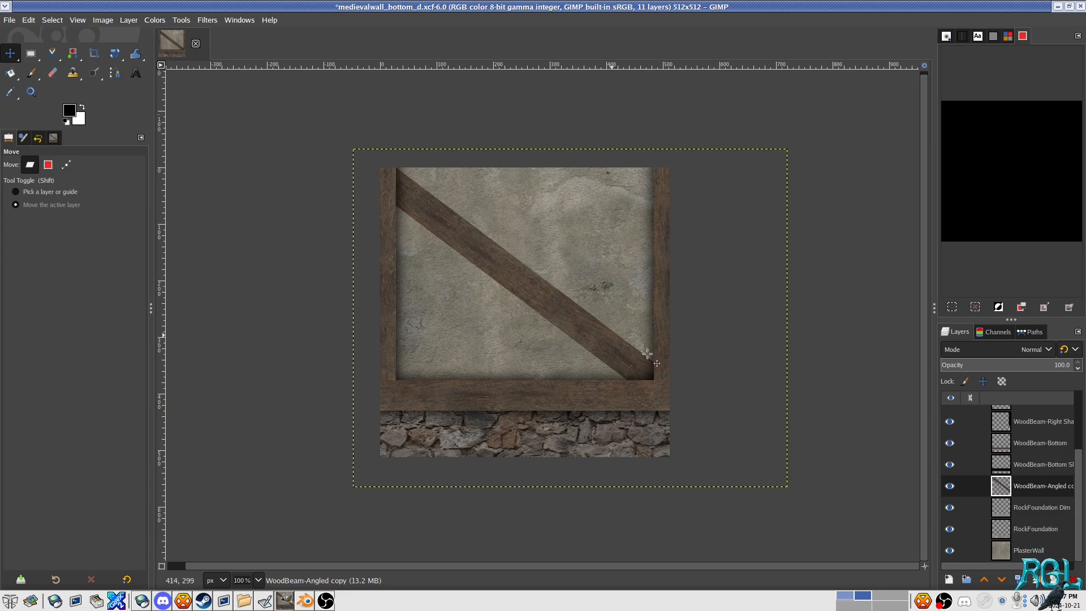
pyautogui.moveTo(1038, 486); pyautogui.dragTo(1034, 421)
pyautogui.scroll(3, 1043, 497)
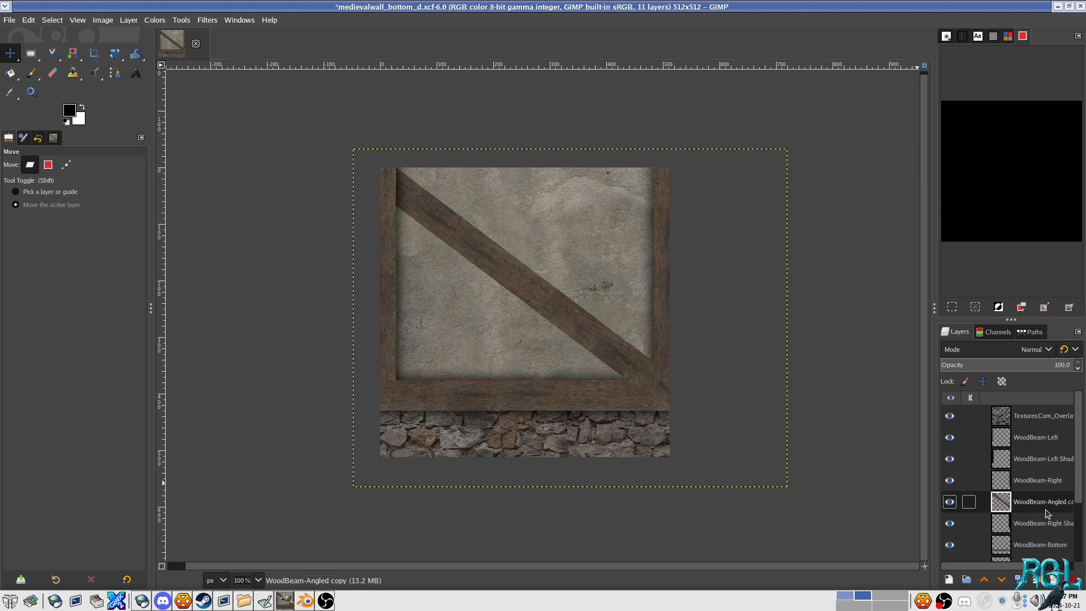
pyautogui.moveTo(1046, 513); pyautogui.dragTo(1045, 436)
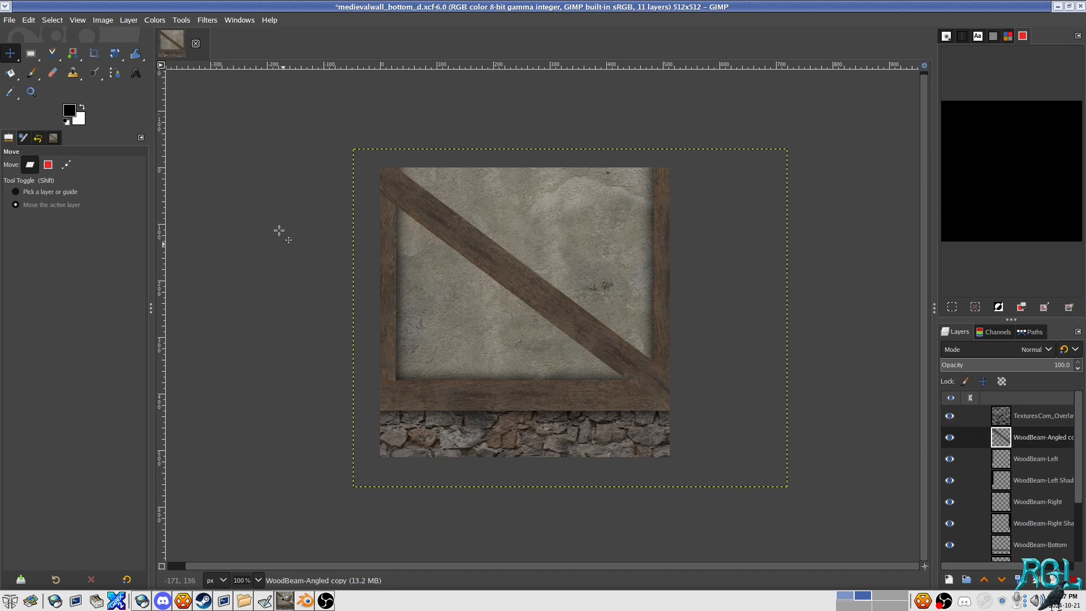
# Step: Select the opaque area of WoodBeam-Left and erase that area from the WoodBeam-Angled copy layer
pyautogui.click(1040, 459)
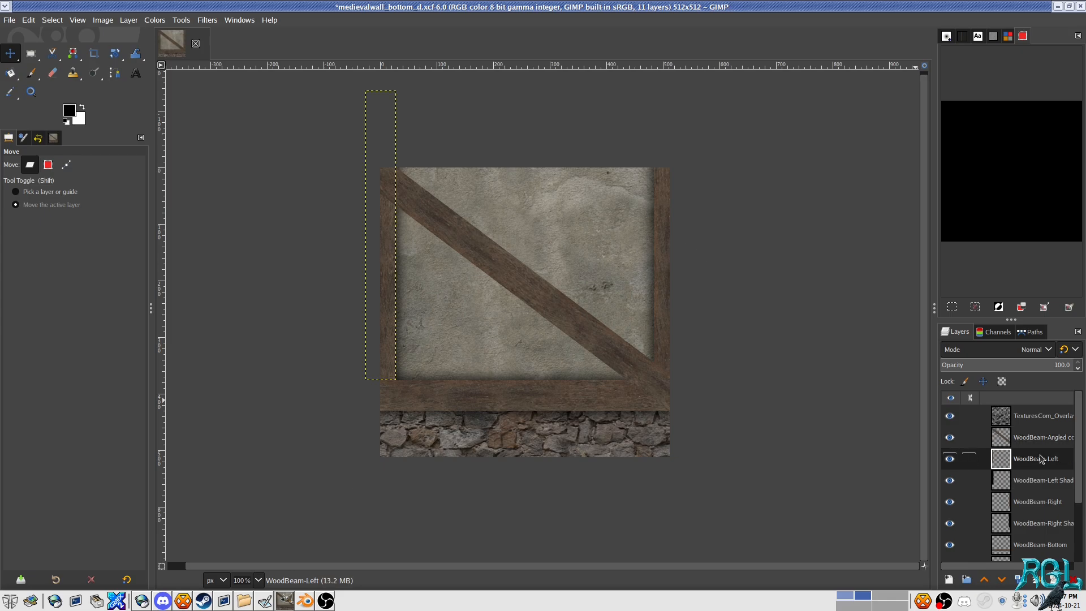
pyautogui.rightClick(1039, 458)
pyautogui.click(987, 409)
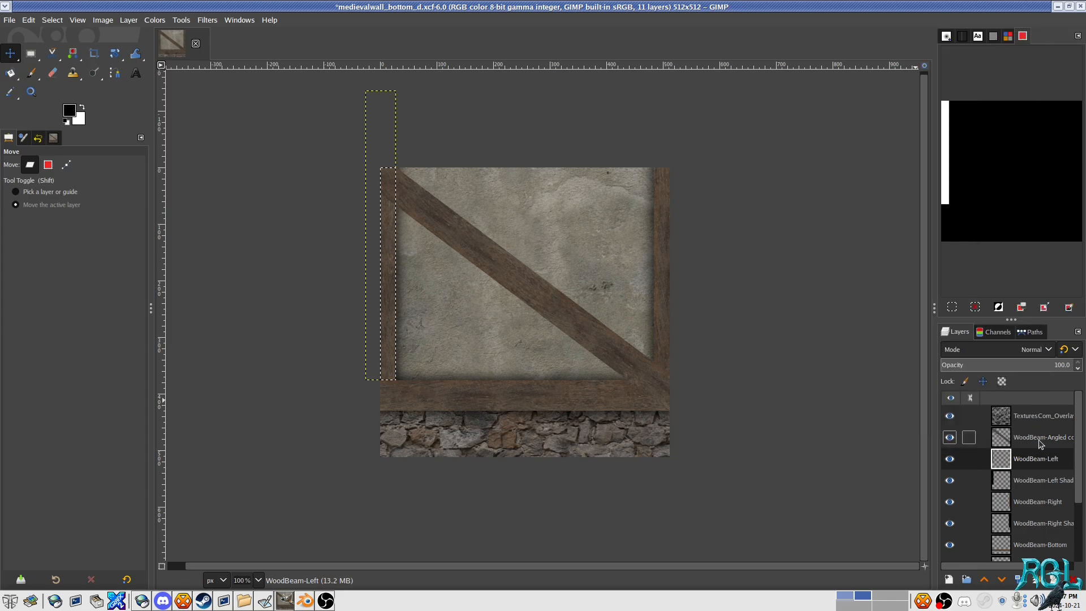
pyautogui.click(1041, 440)
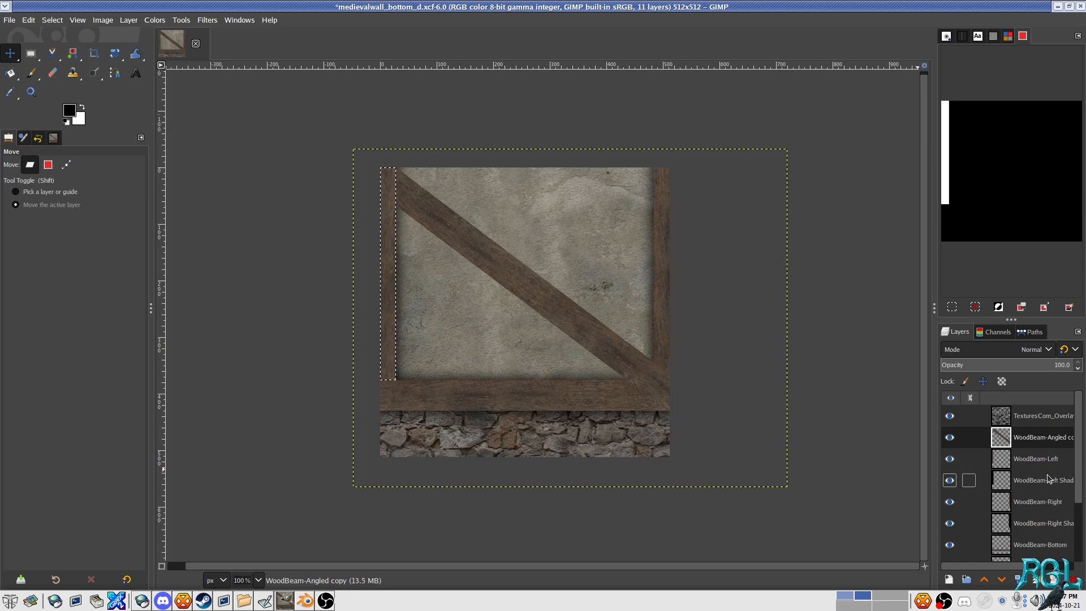
# Step: Select the opaque area of WoodBeam-Right and erase that area from the WoodBeam-Angled copy layer
pyautogui.click(1052, 501)
pyautogui.rightClick(1052, 499)
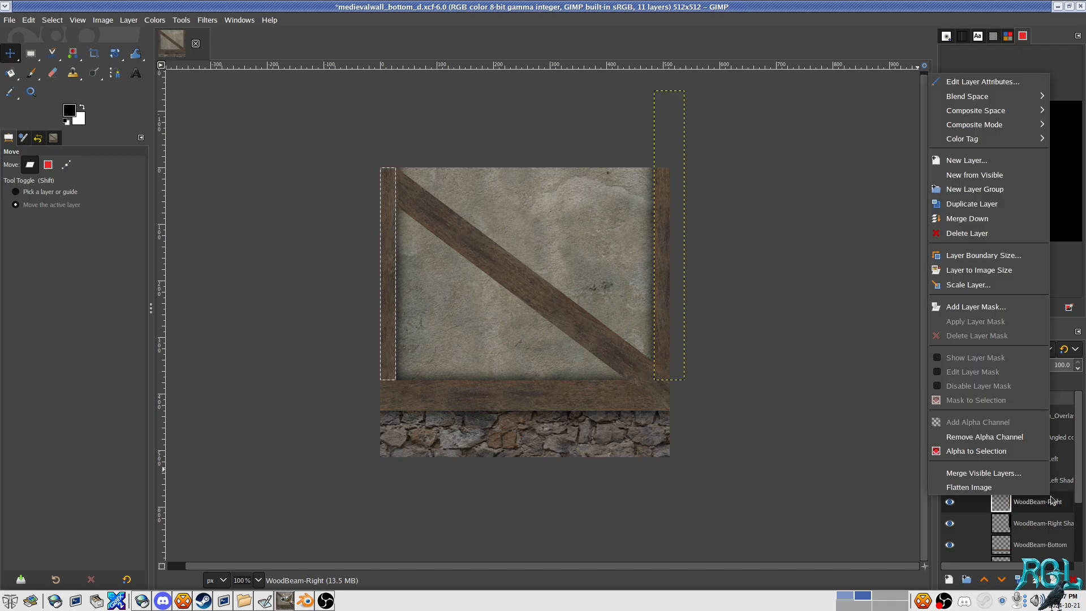
pyautogui.click(996, 451)
pyautogui.click(1036, 442)
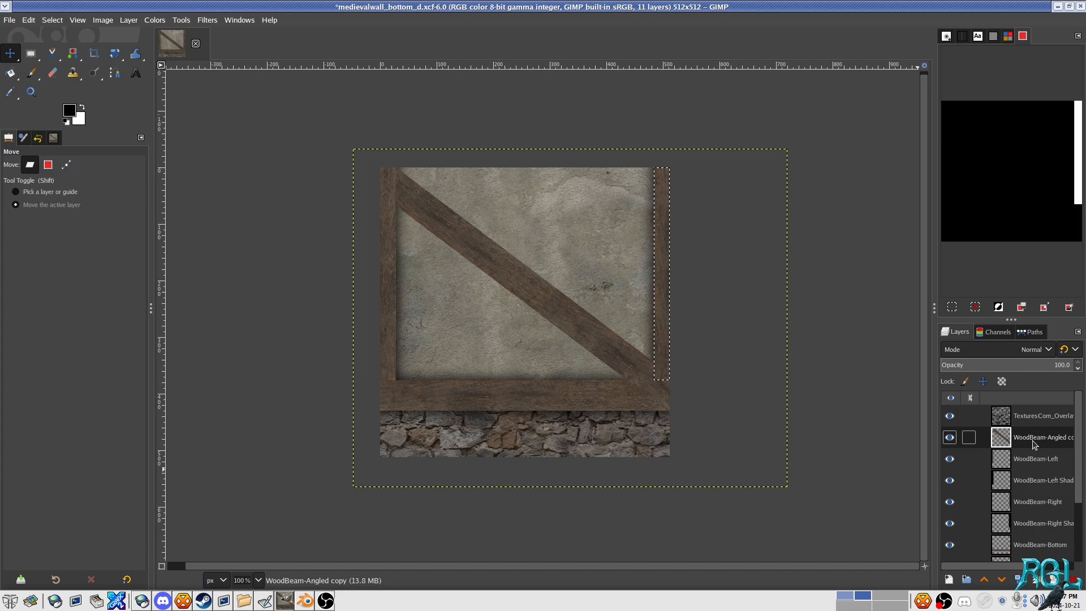
# Step: Select the opaque area of WoodBeam-Bottom and erase that area from the WoodBeam-Angled copy layer
pyautogui.scroll(-2, 1032, 444)
pyautogui.click(1018, 496)
pyautogui.rightClick(1018, 495)
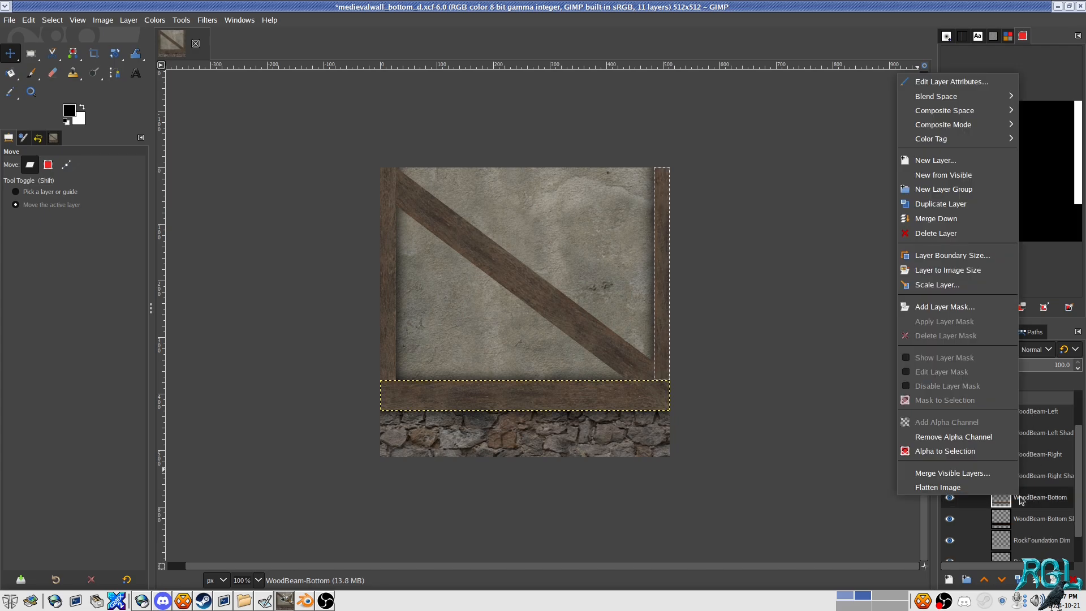
pyautogui.click(989, 451)
pyautogui.scroll(2, 1032, 452)
pyautogui.click(1036, 437)
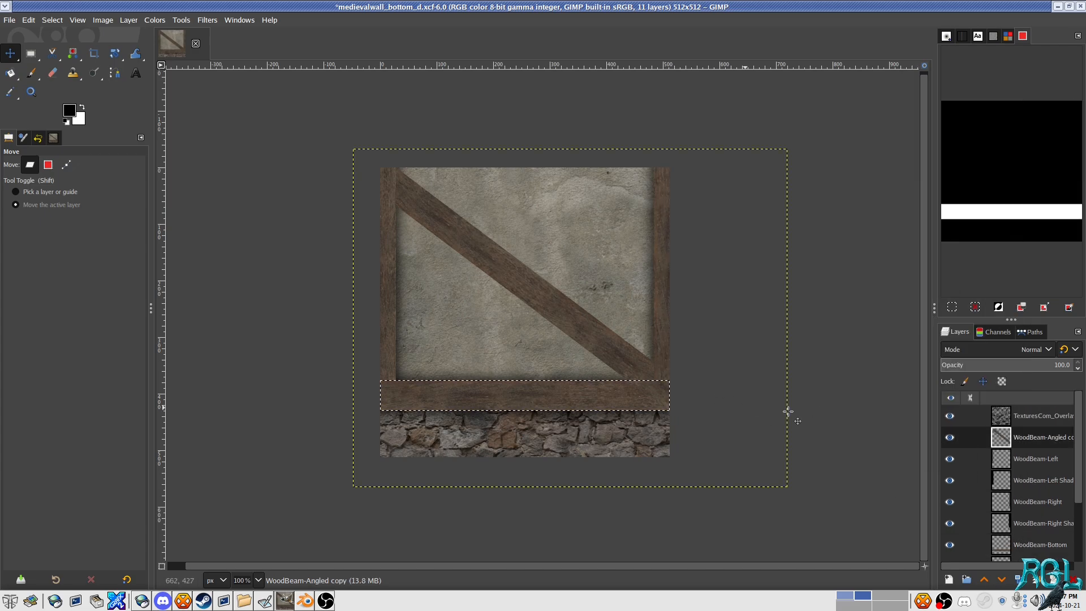
pyautogui.press('Delete')
# Step: Examine the trimmed ends of the diagonal beam where they meet the left, right and bottom frame beams
pyautogui.scroll(2, 588, 368)
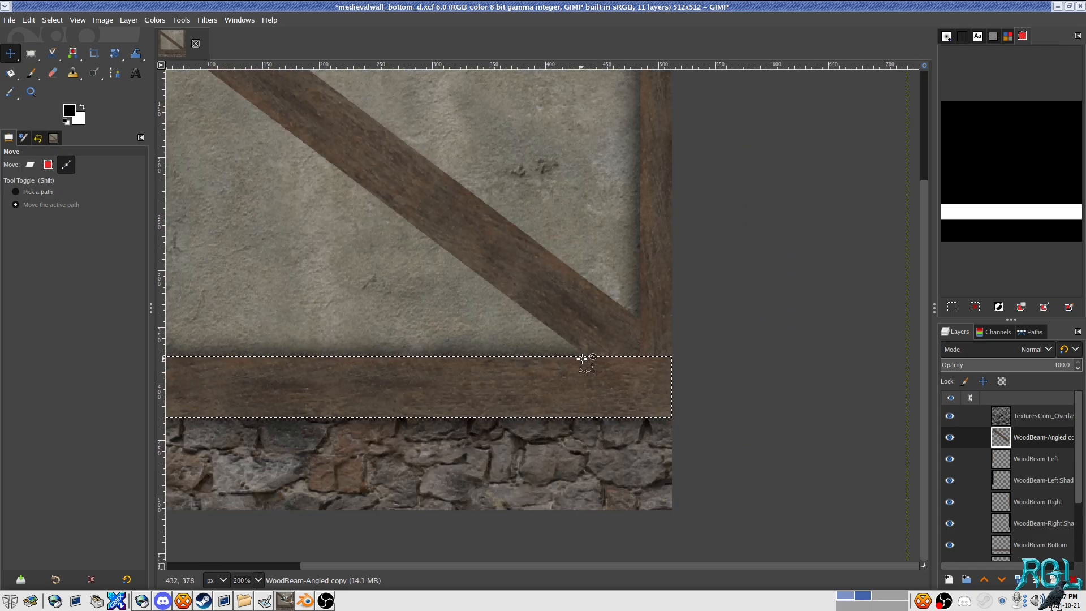
pyautogui.scroll(-1, 583, 359)
pyautogui.scroll(3, 395, 164)
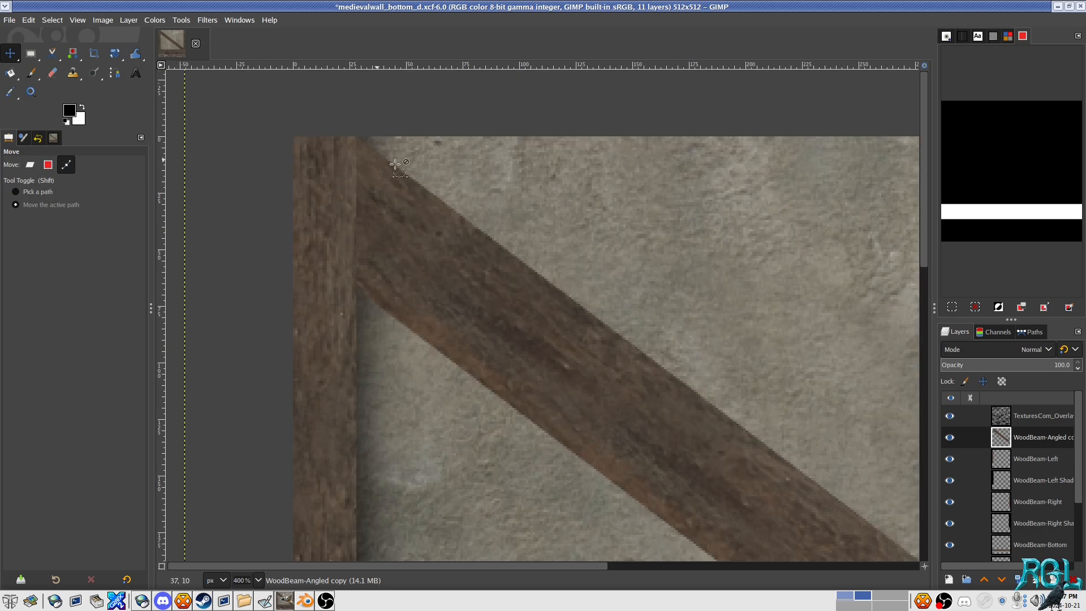
pyautogui.scroll(-2, 395, 262)
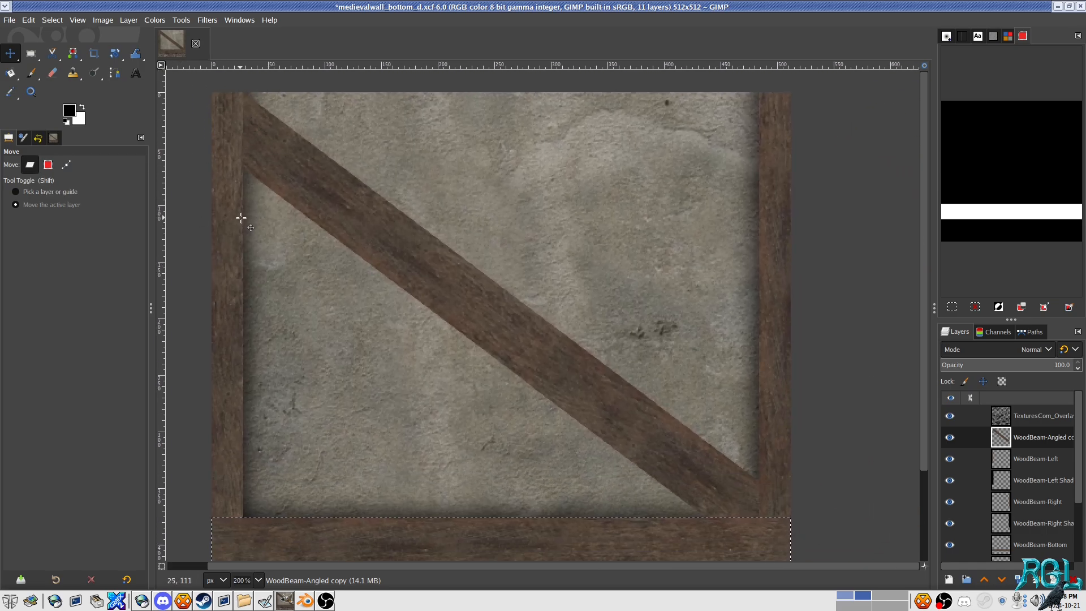
pyautogui.scroll(-3, 705, 397)
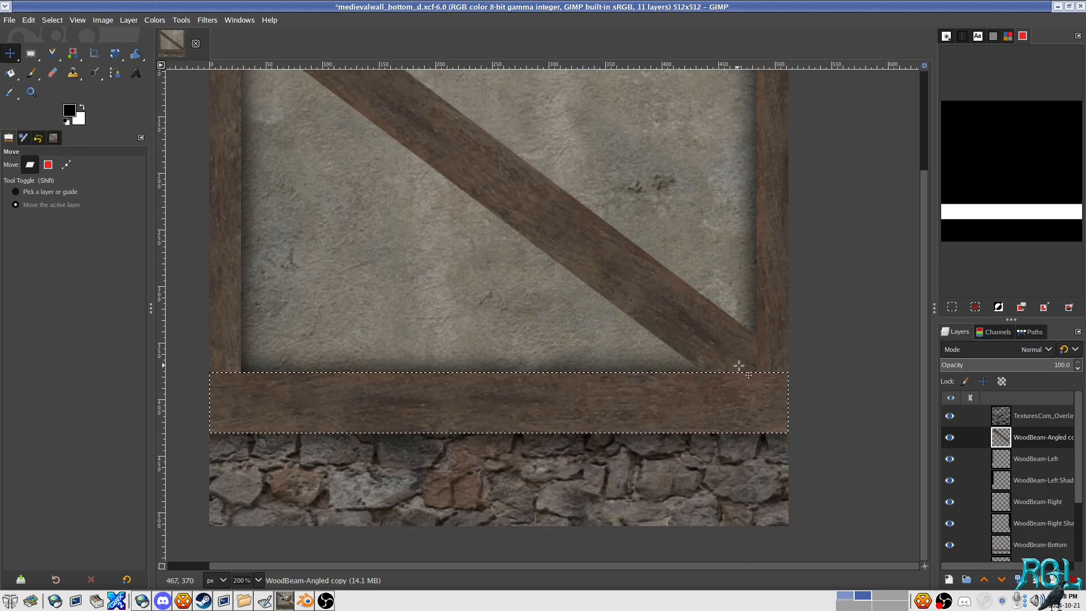
pyautogui.scroll(-1, 750, 359)
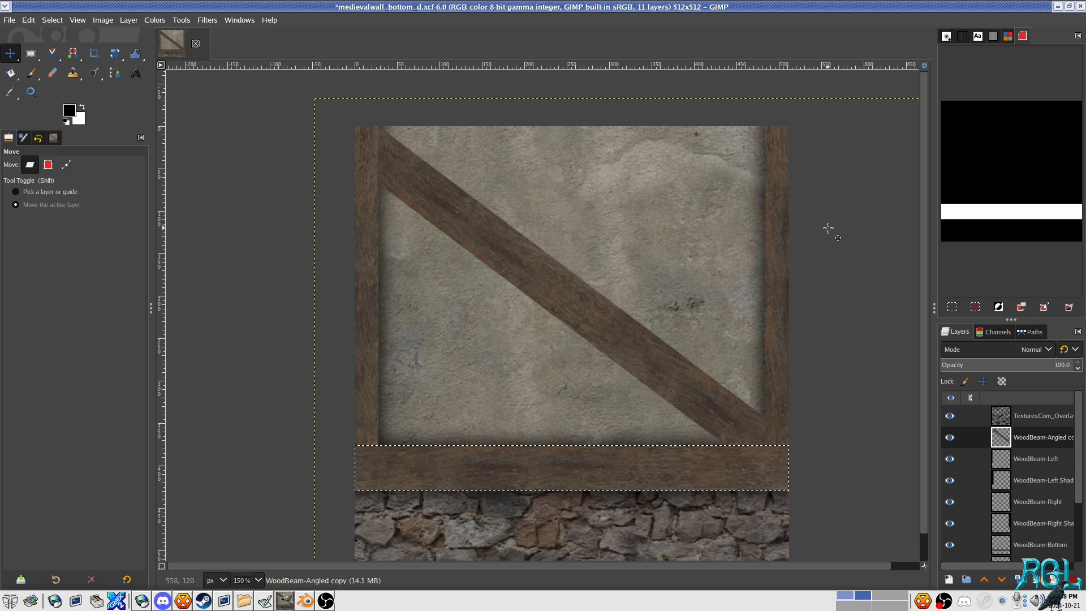
pyautogui.moveTo(742, 262); pyautogui.dragTo(695, 233)
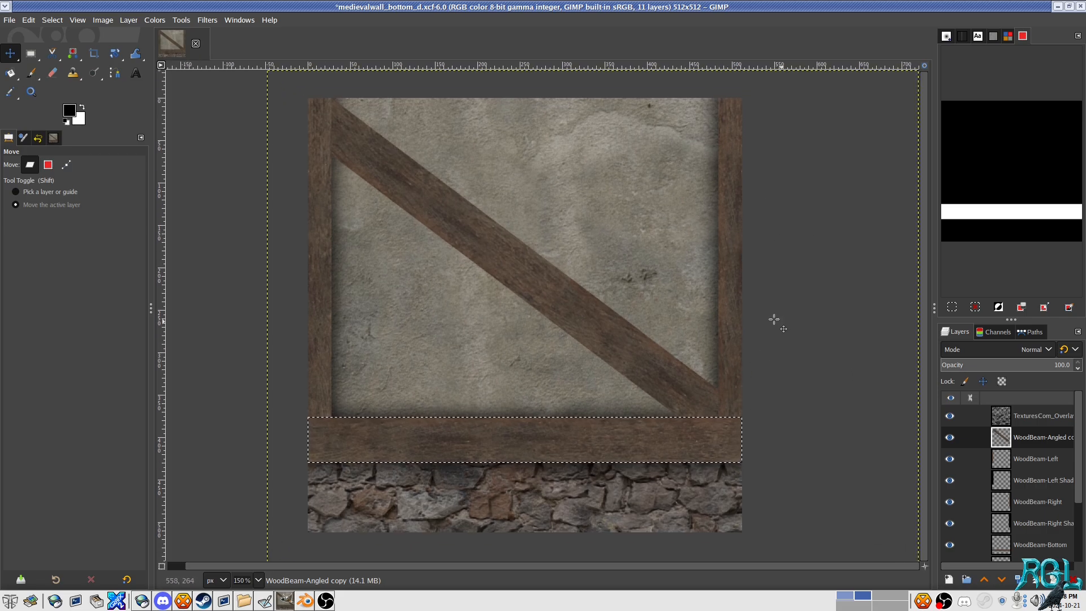
pyautogui.moveTo(775, 320); pyautogui.dragTo(747, 273)
# Step: Select the entire image and duplicate the WoodBeam-Angled copy layer
pyautogui.hotkey('ctrl', 'a')
pyautogui.scroll(-1, 713, 257)
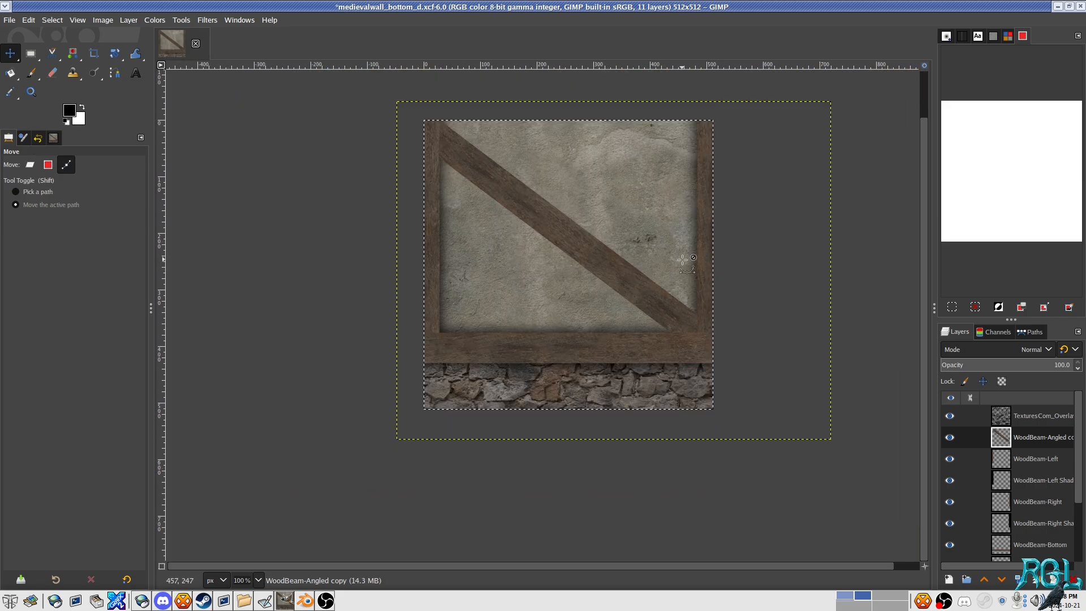
pyautogui.scroll(1, 684, 259)
pyautogui.moveTo(682, 238); pyautogui.dragTo(682, 247)
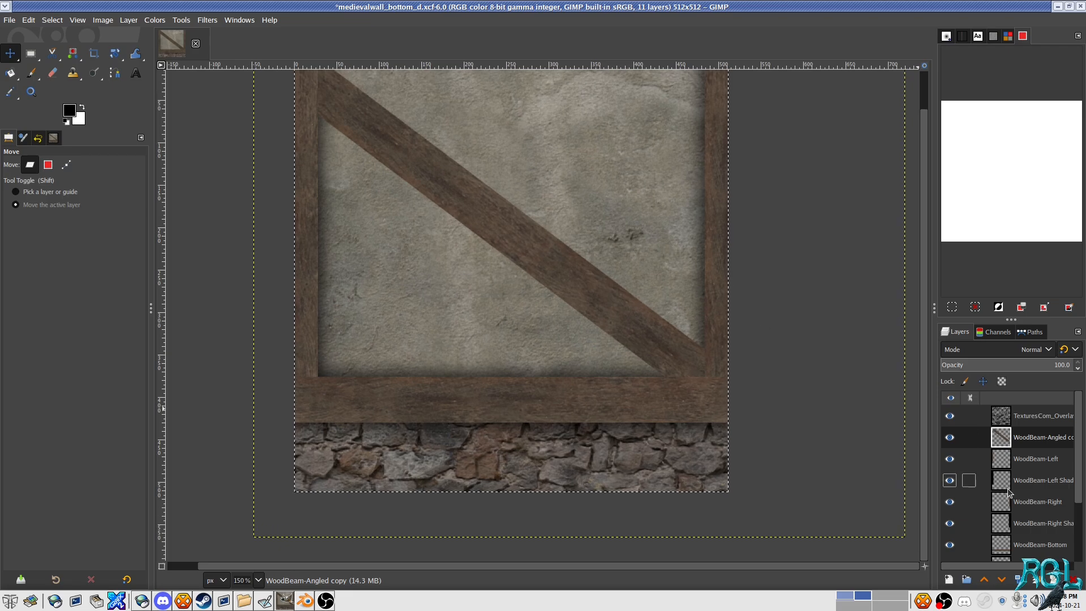
pyautogui.rightClick(1042, 446)
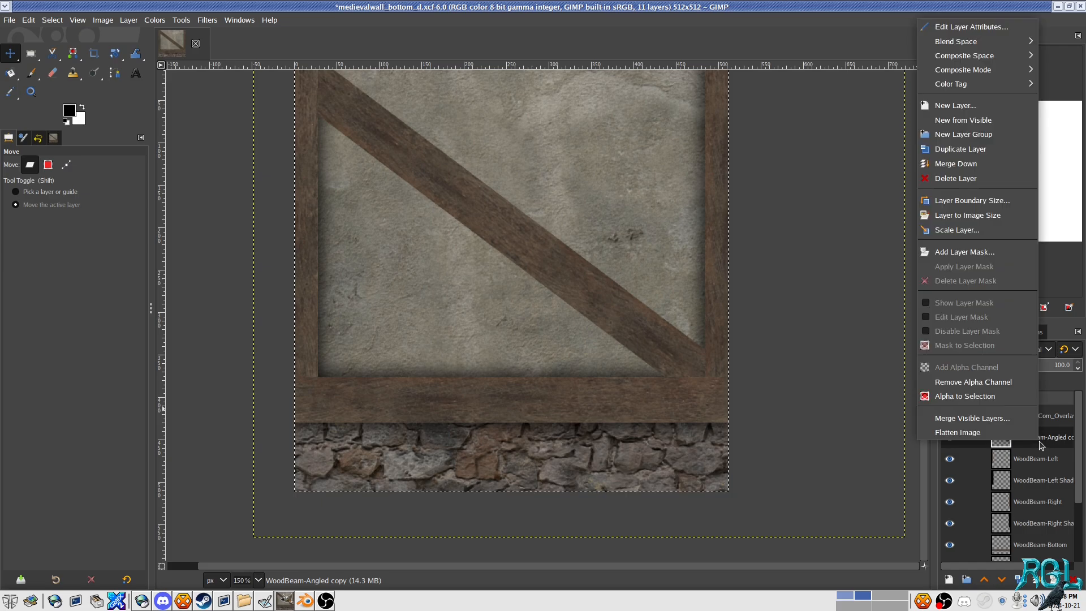
pyautogui.click(996, 156)
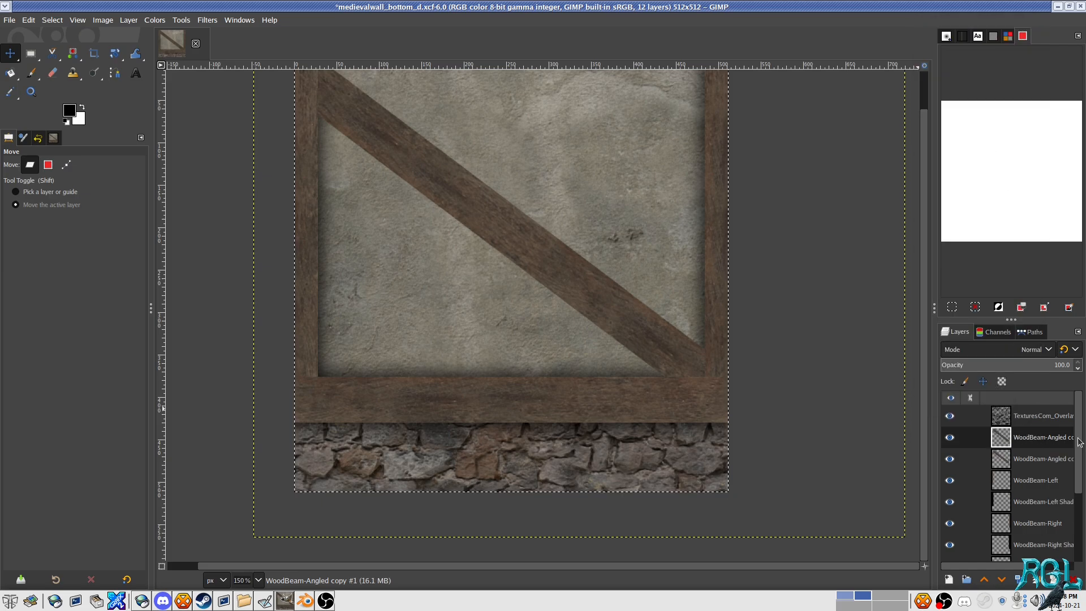
# Step: Try selecting the opaque area of WoodBeam-Angled copy #1 and growing the selection by 10 px
pyautogui.rightClick(1047, 470)
pyautogui.click(978, 417)
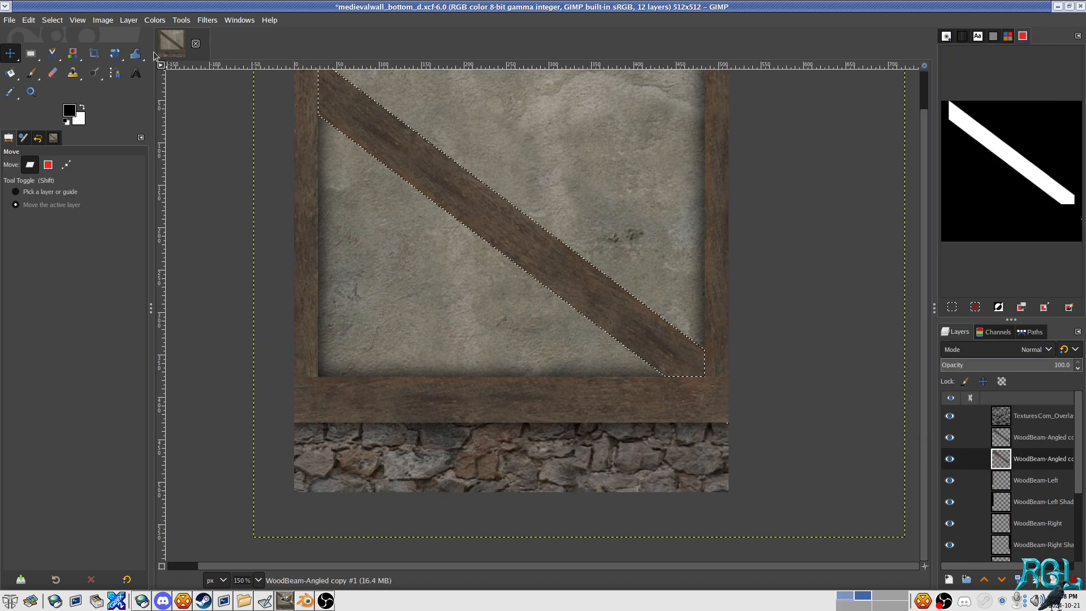
pyautogui.click(61, 20)
pyautogui.click(121, 189)
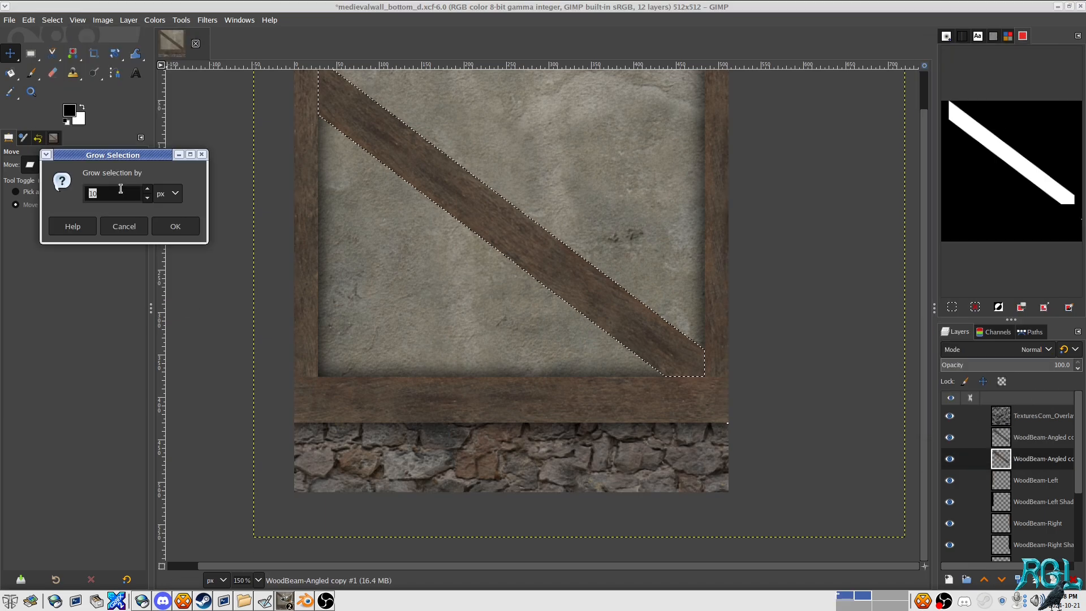
pyautogui.click(169, 233)
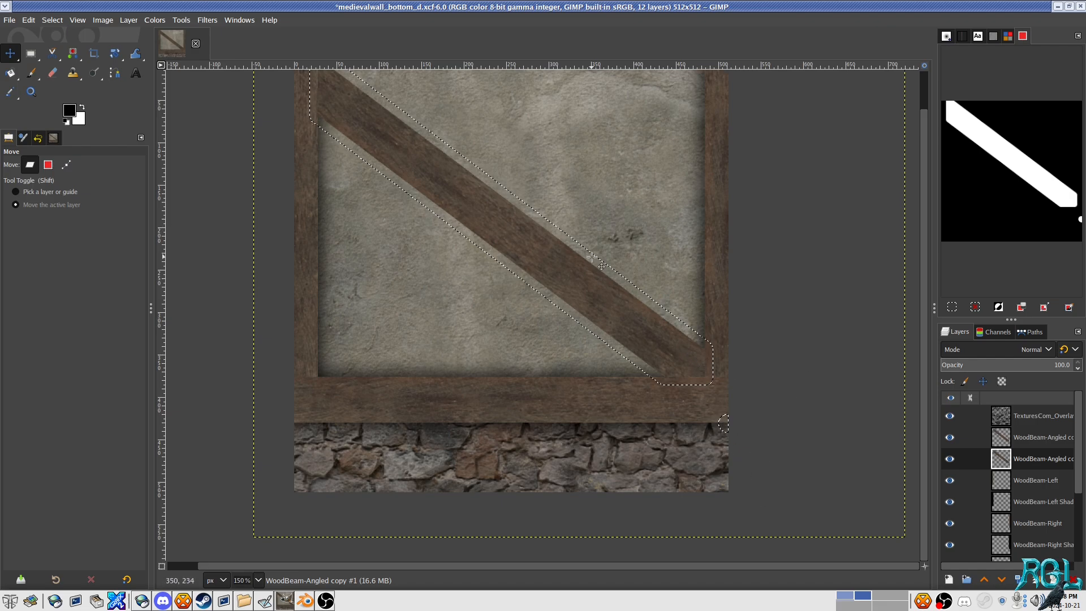
pyautogui.moveTo(590, 256)
pyautogui.mouseDown()
pyautogui.moveTo(701, 364)
pyautogui.moveTo(574, 250)
pyautogui.mouseUp()
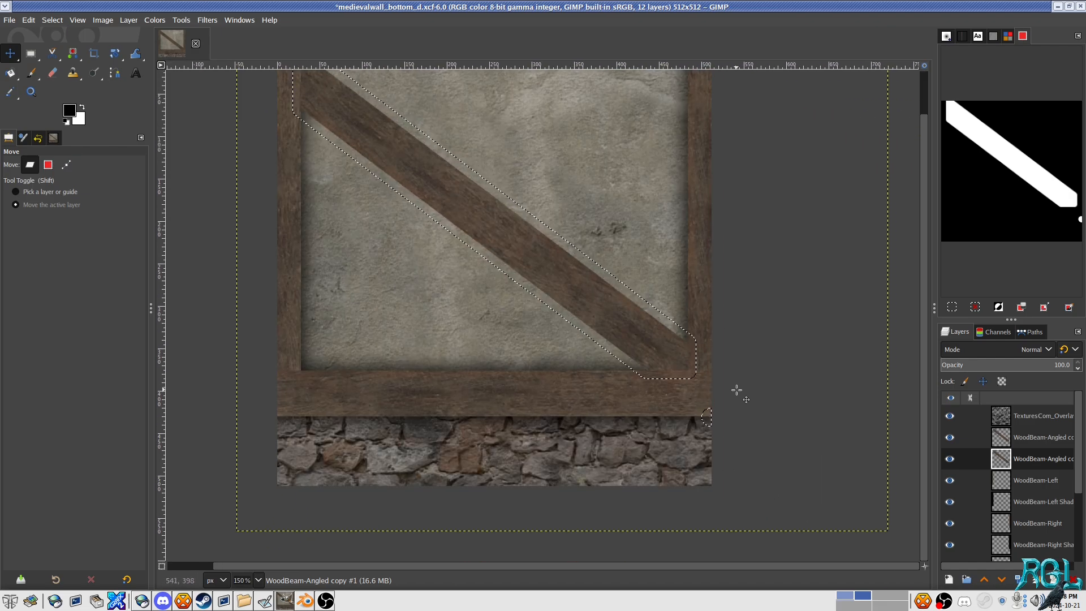
pyautogui.hotkey('ctrl', 'z')
# Step: Select the entire image and crop the WoodBeam-Angled copy #1 layer to the selection
pyautogui.hotkey('ctrl', 'a')
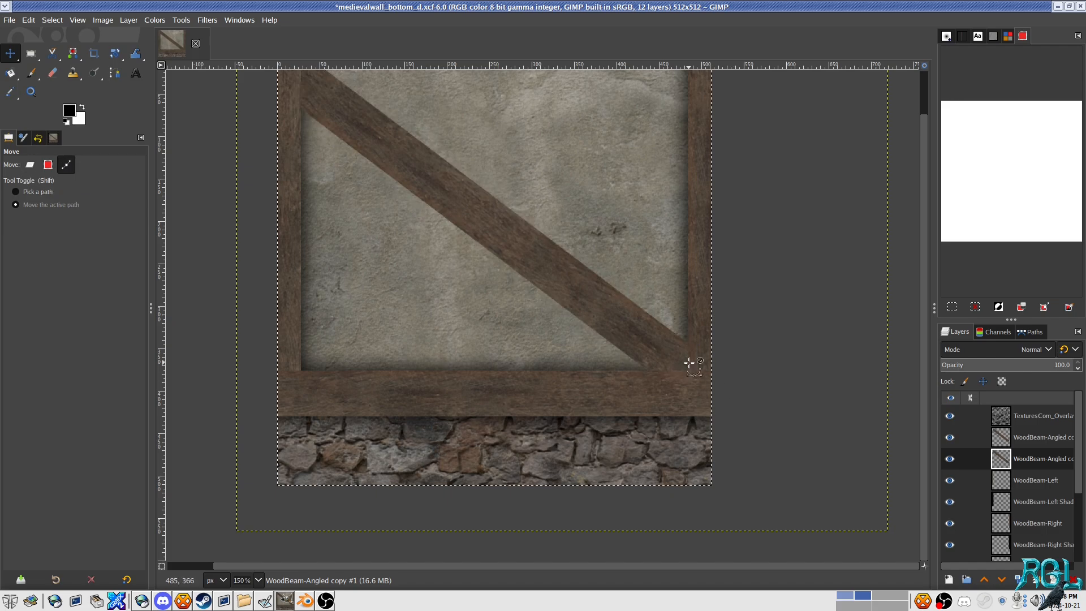
pyautogui.click(134, 25)
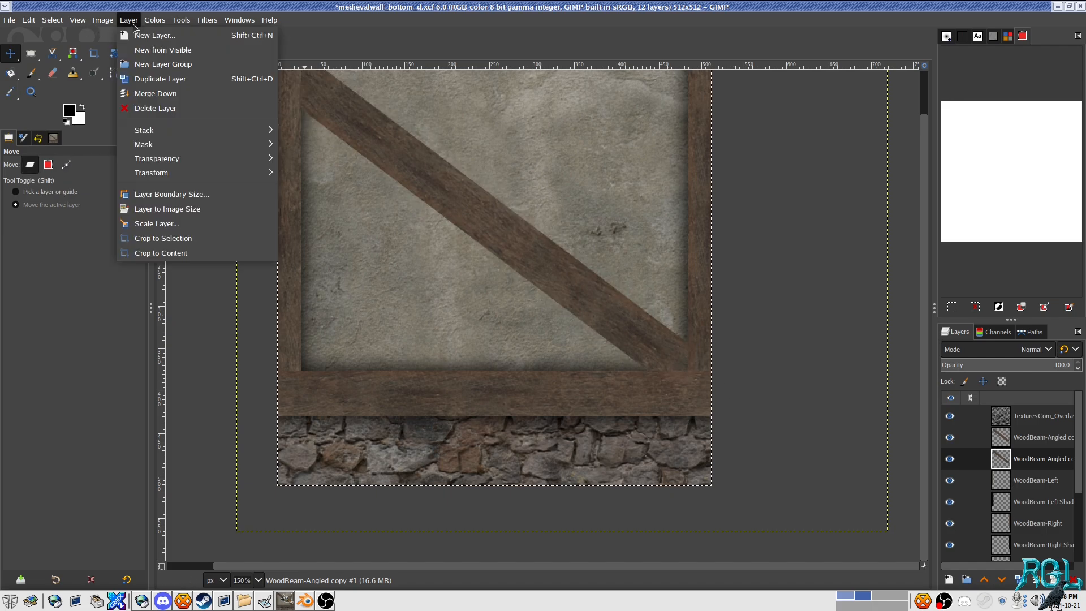
pyautogui.click(202, 253)
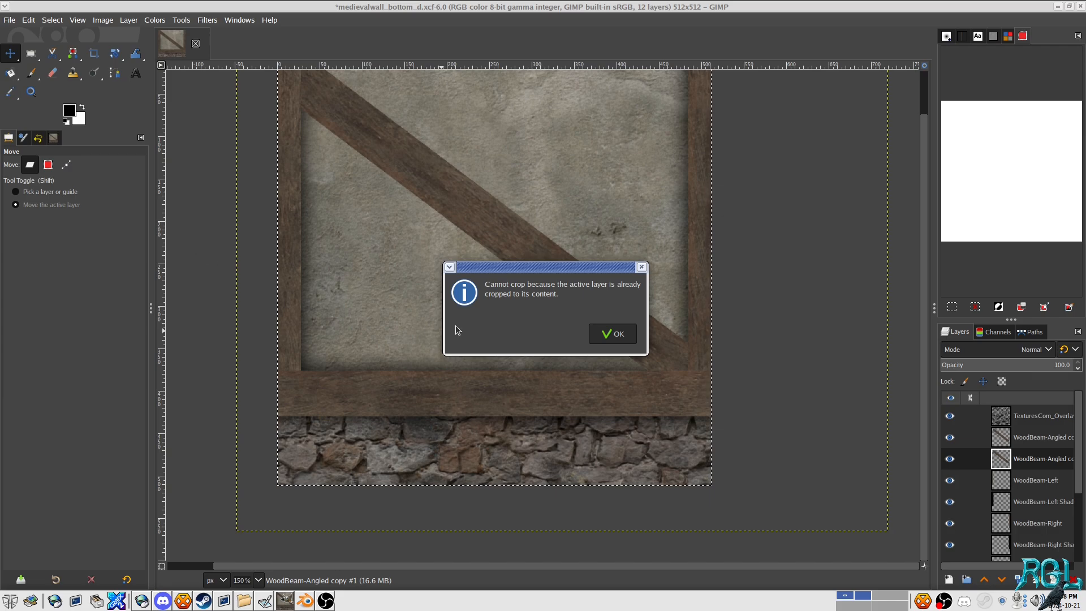
pyautogui.click(614, 335)
pyautogui.click(128, 20)
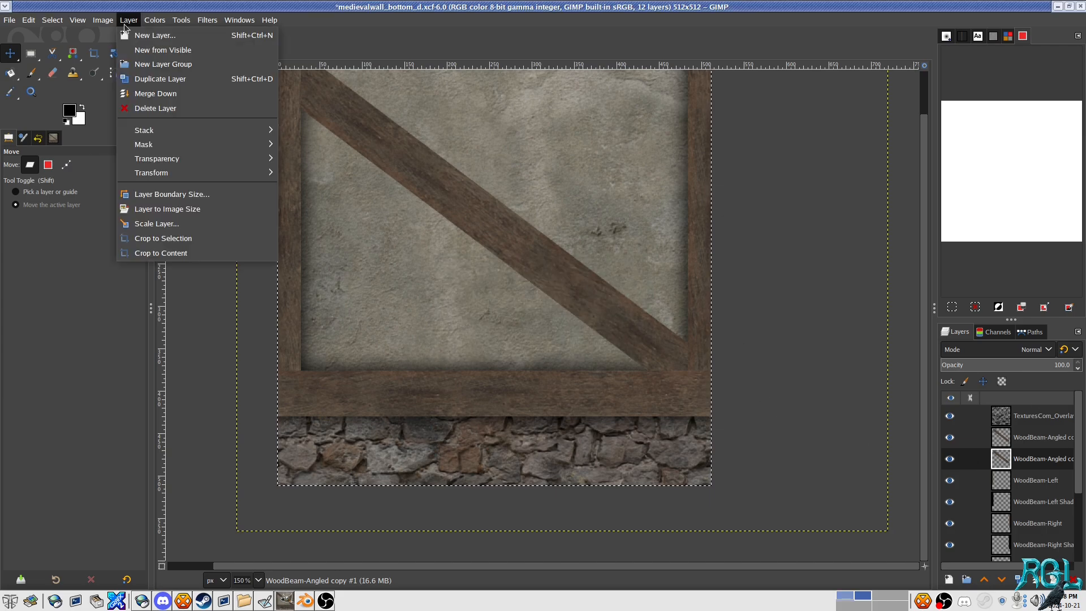
pyautogui.click(229, 239)
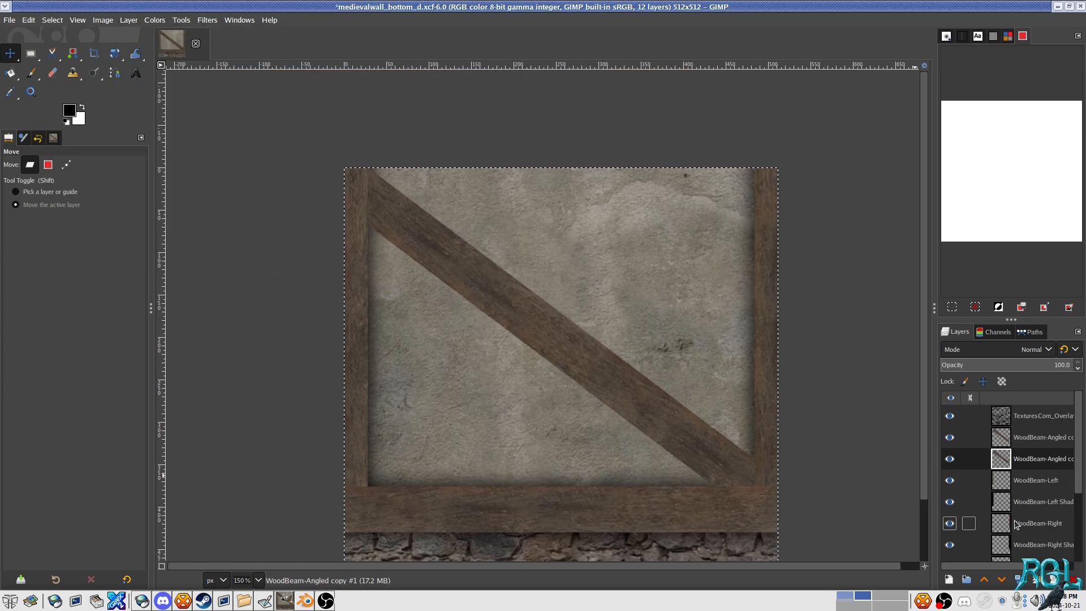
# Step: Fit the boundary of the WoodBeam-Angled copy #1 layer to the image size
pyautogui.rightClick(1034, 442)
pyautogui.click(1036, 449)
pyautogui.click(1049, 460)
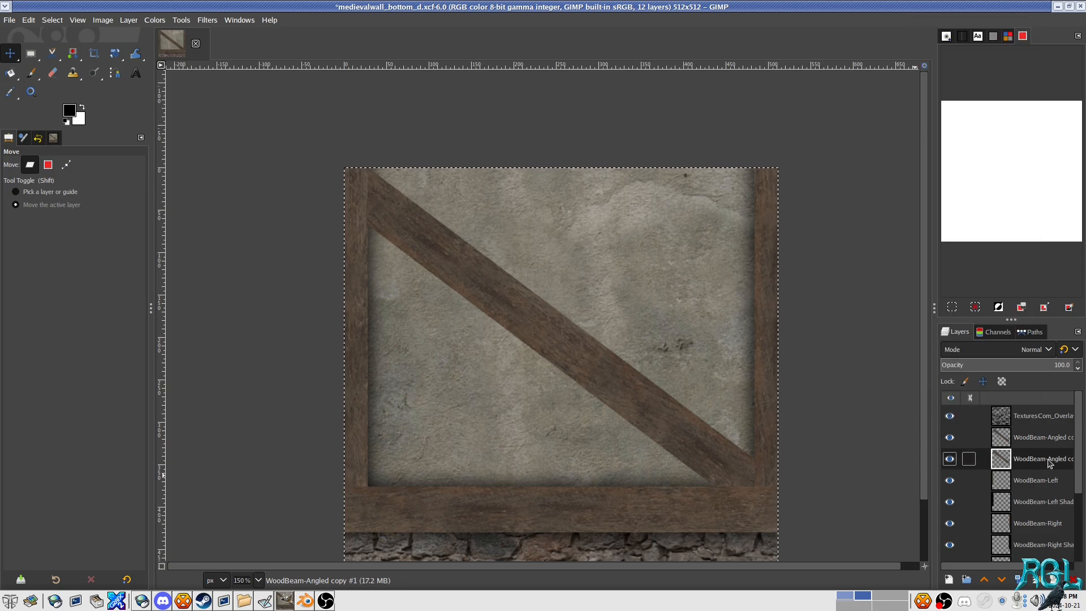
pyautogui.rightClick(1049, 460)
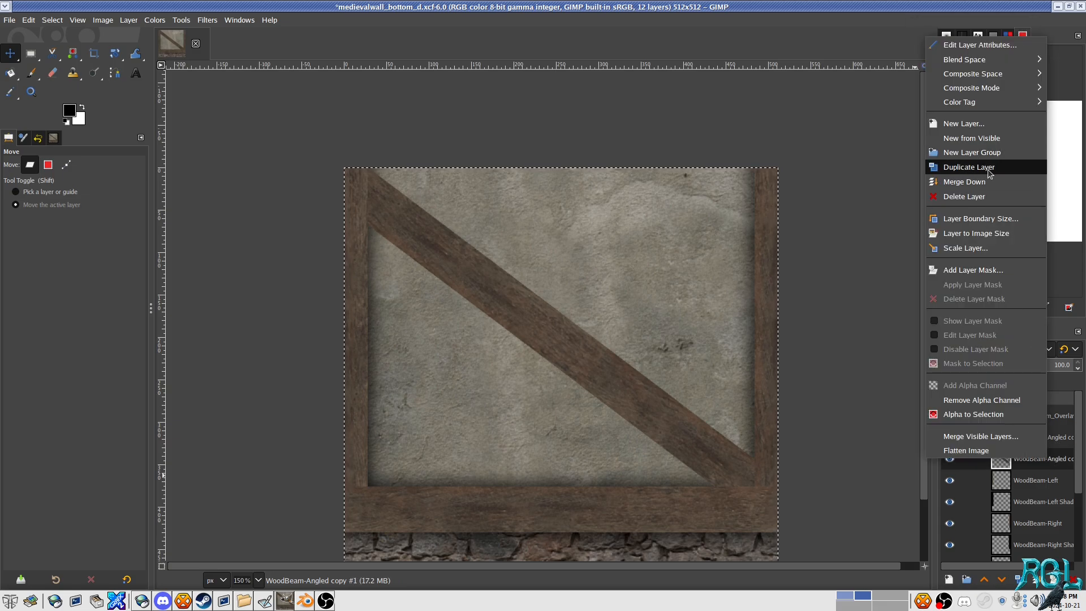
pyautogui.click(989, 232)
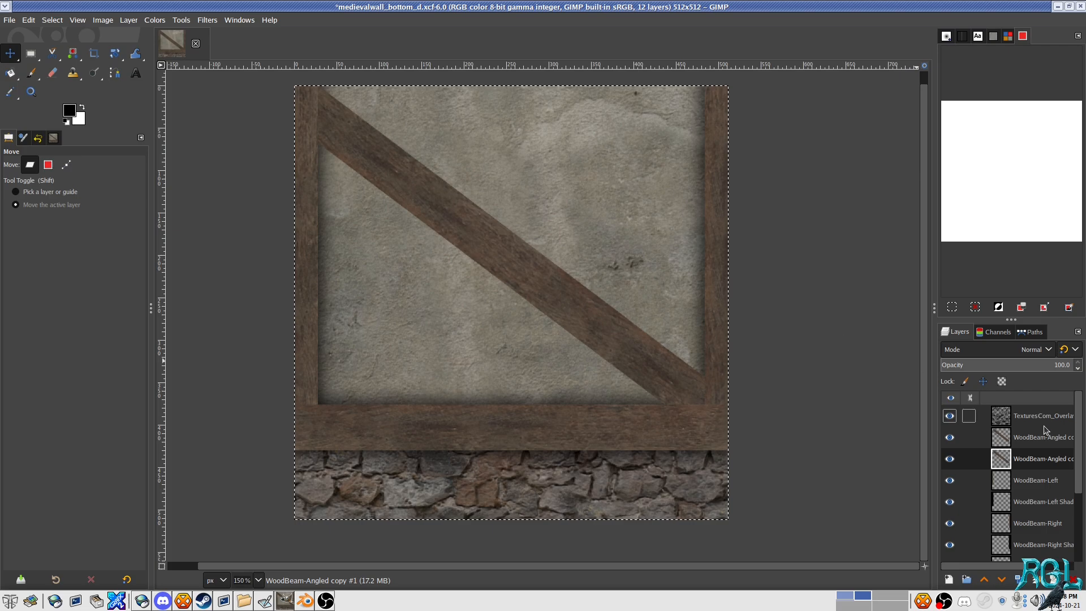
# Step: Rename the WoodBeam-Angled copy layer to WoodBeam-Angled and the duplicate beneath it to WoodBeam-Angled Shadow
pyautogui.doubleClick(1041, 439)
pyautogui.click(1041, 440)
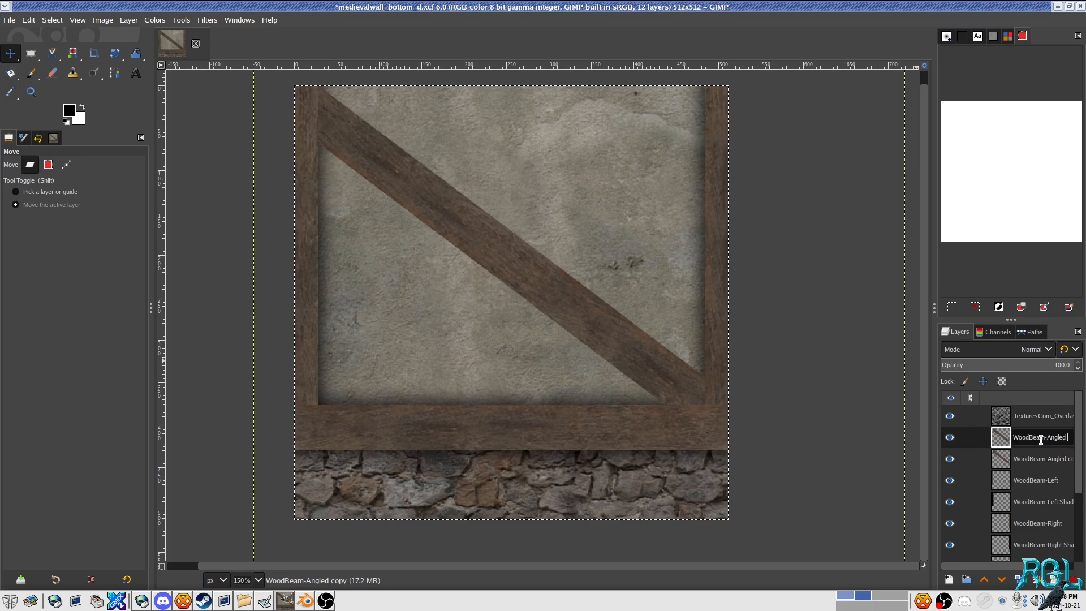
pyautogui.press('Return')
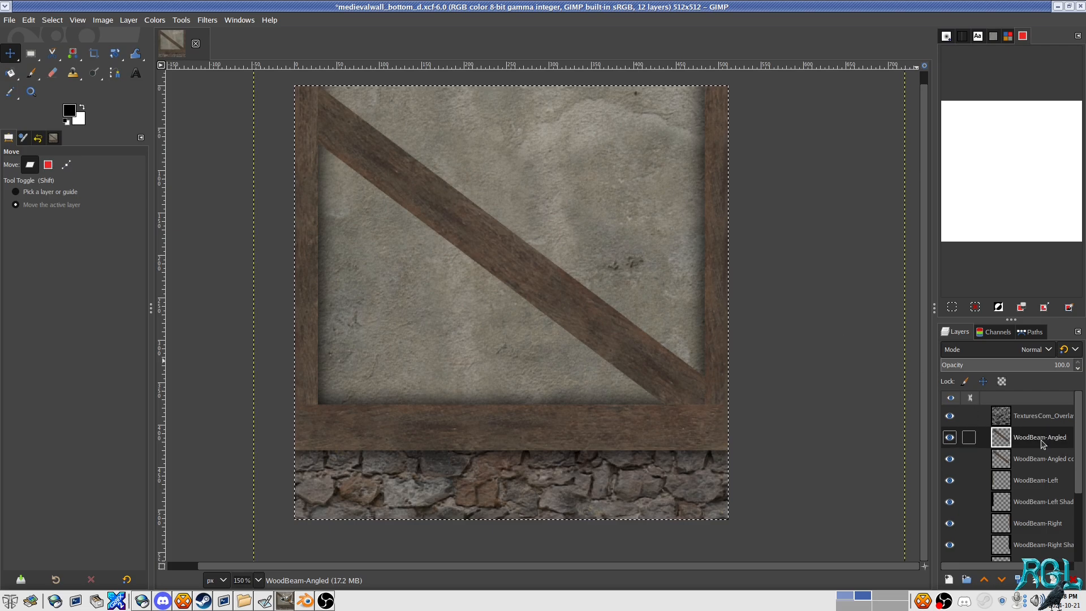
pyautogui.press('Down')
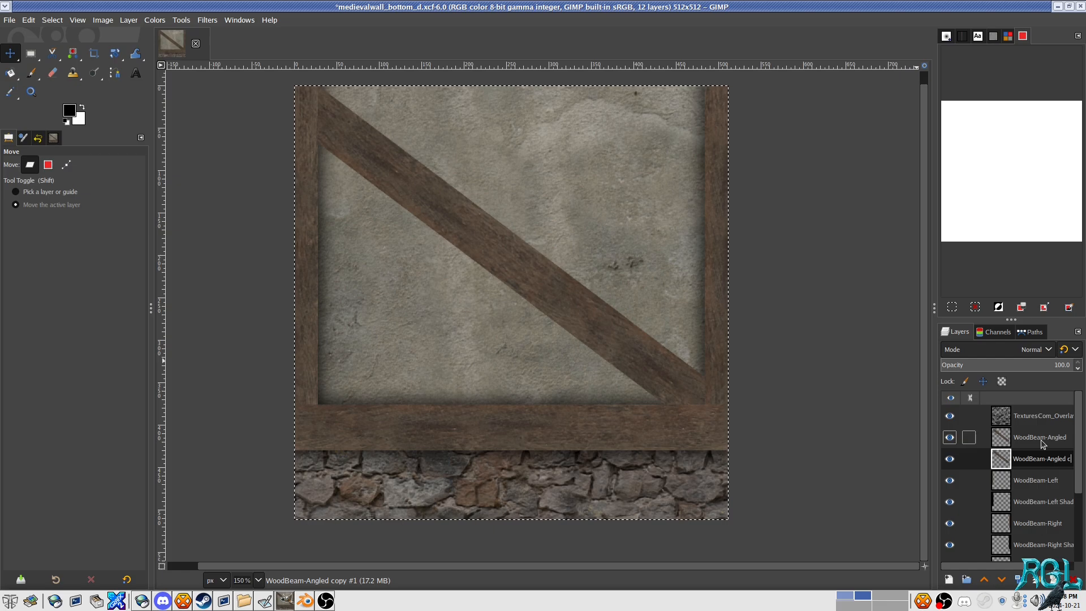
pyautogui.press('Return')
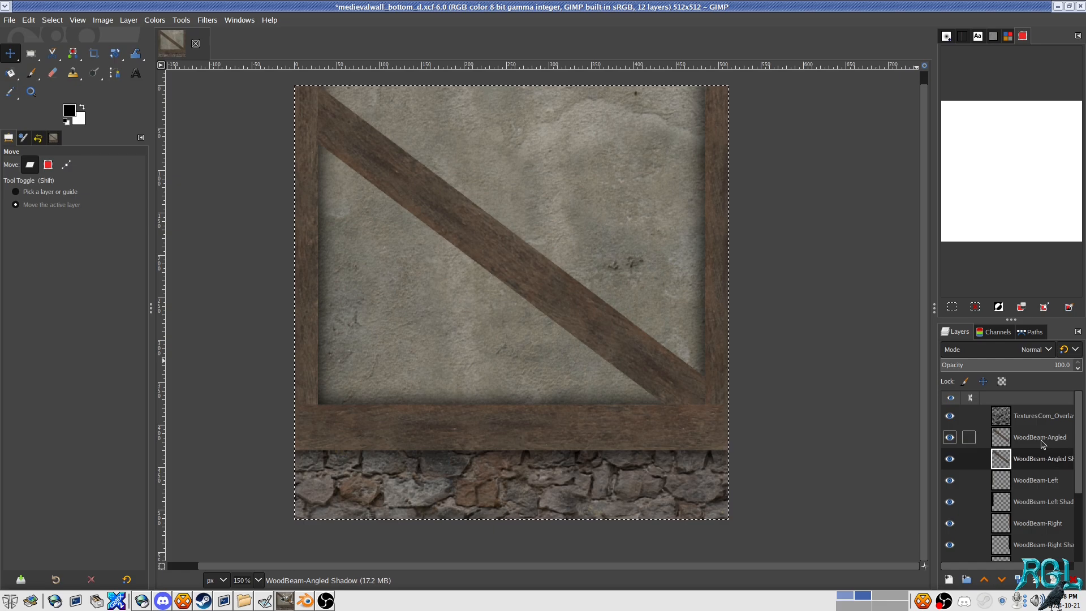
# Step: Select the opaque area of the WoodBeam-Angled Shadow layer and grow the selection by about 10 px
pyautogui.rightClick(1042, 448)
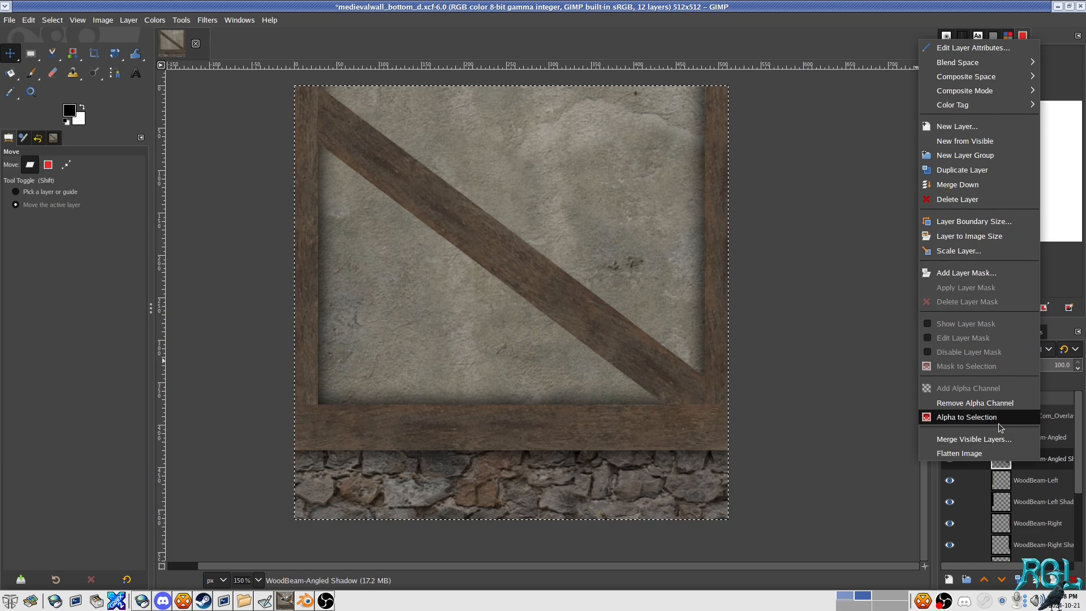
pyautogui.click(967, 416)
pyautogui.click(52, 20)
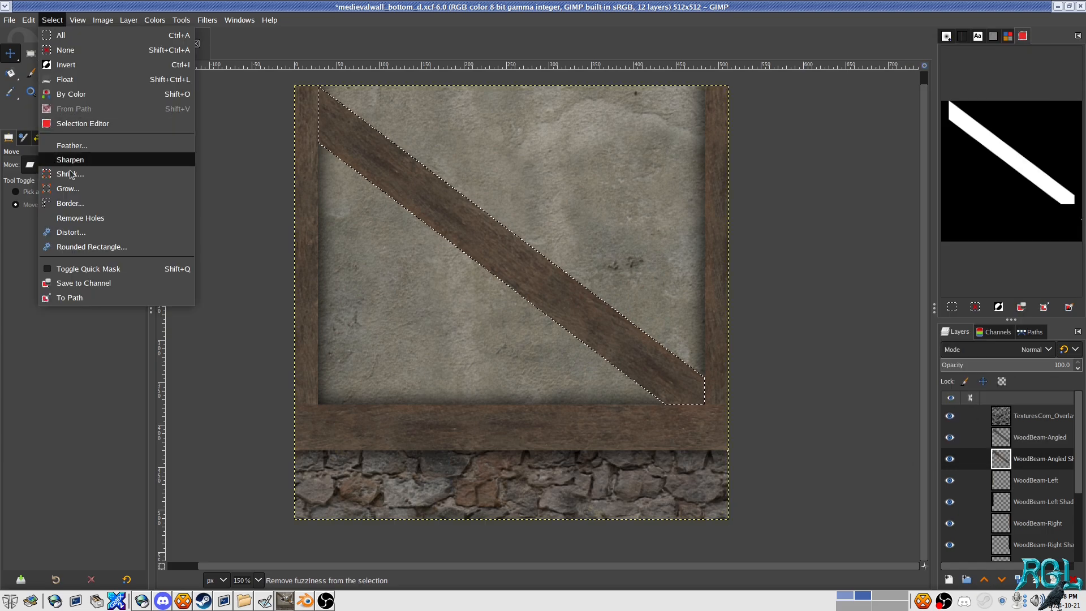
pyautogui.click(97, 203)
pyautogui.click(137, 226)
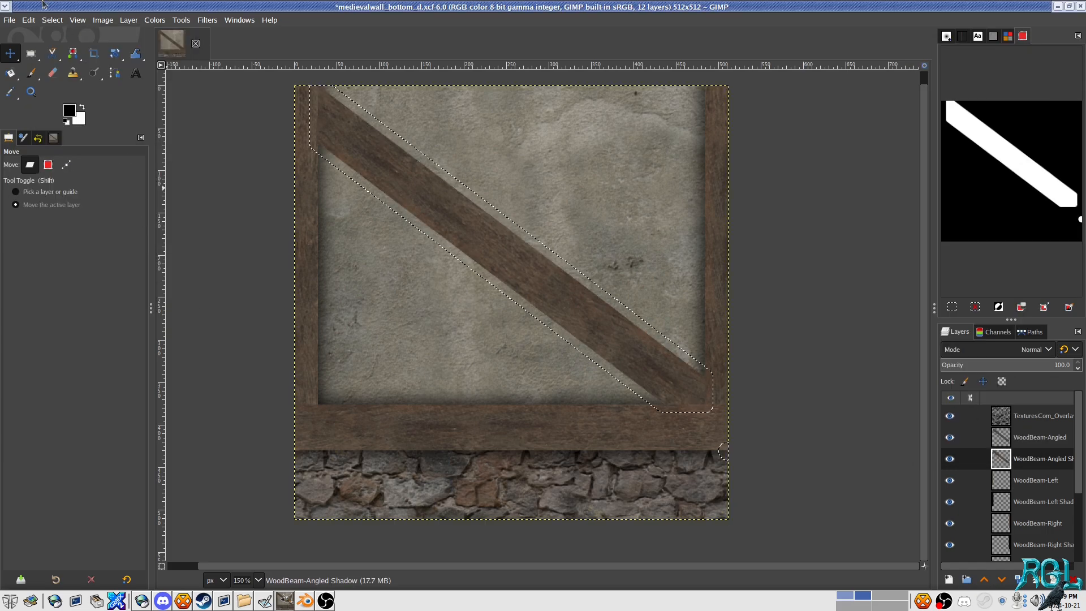
# Step: Feather the grown selection around the diagonal beam by 30 px
pyautogui.click(52, 19)
pyautogui.click(68, 160)
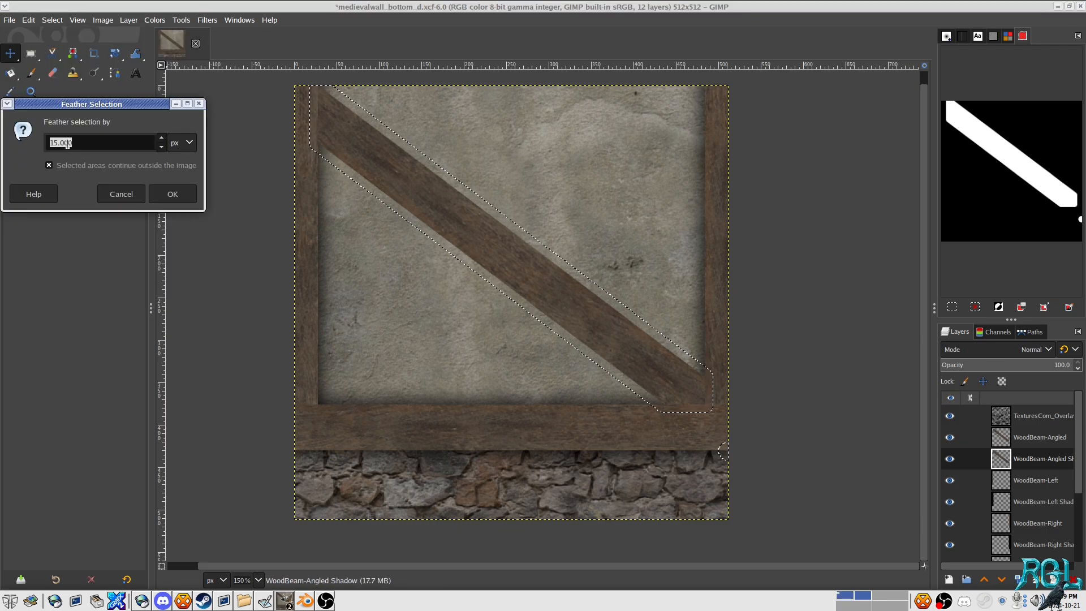
pyautogui.write('30')
pyautogui.click(185, 192)
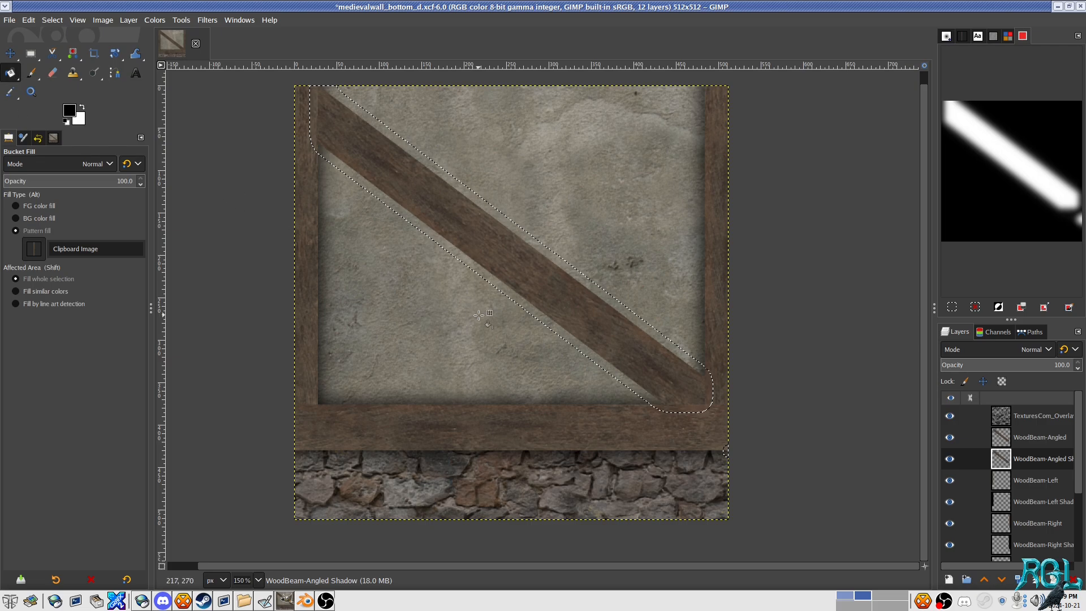
# Step: Fill the feathered selection on WoodBeam-Angled Shadow with the black foreground color, replacing the pattern fill, and clear the selection
pyautogui.click(535, 282)
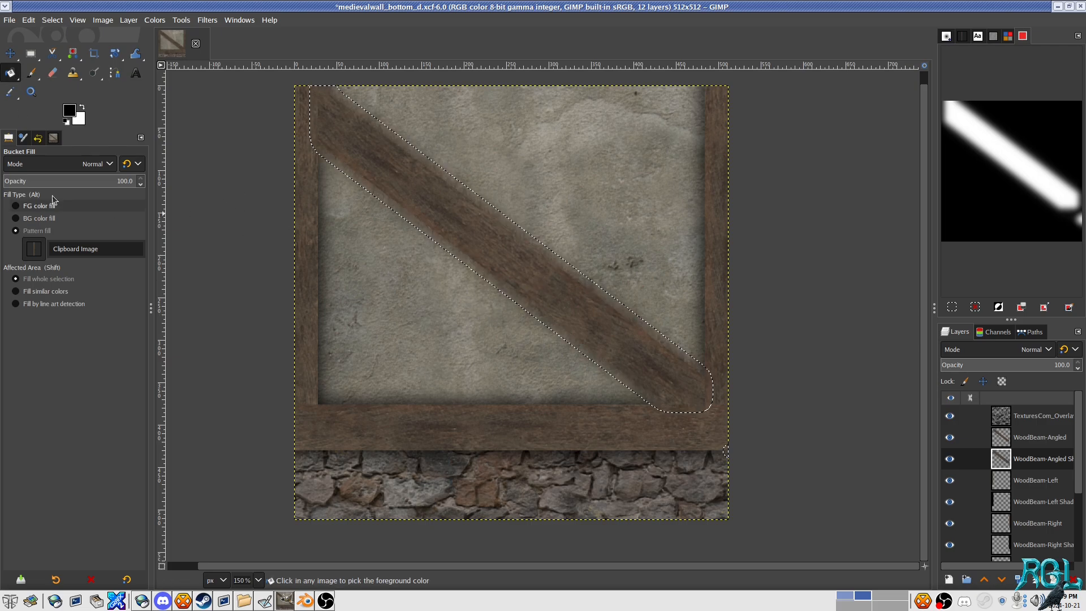
pyautogui.hotkey('ctrl', 'z')
pyautogui.press('alt')
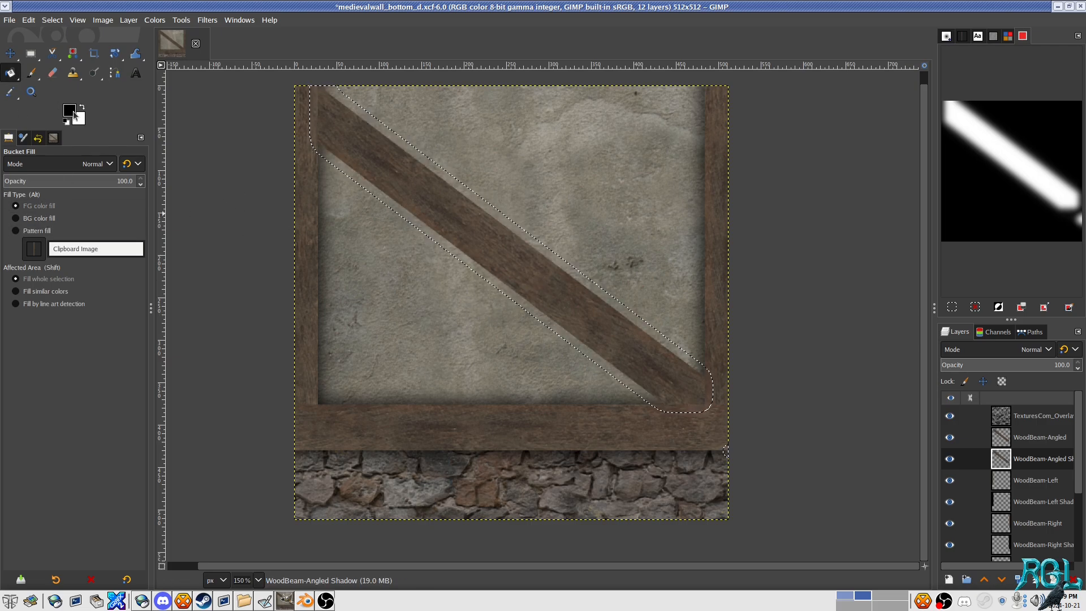
pyautogui.click(464, 220)
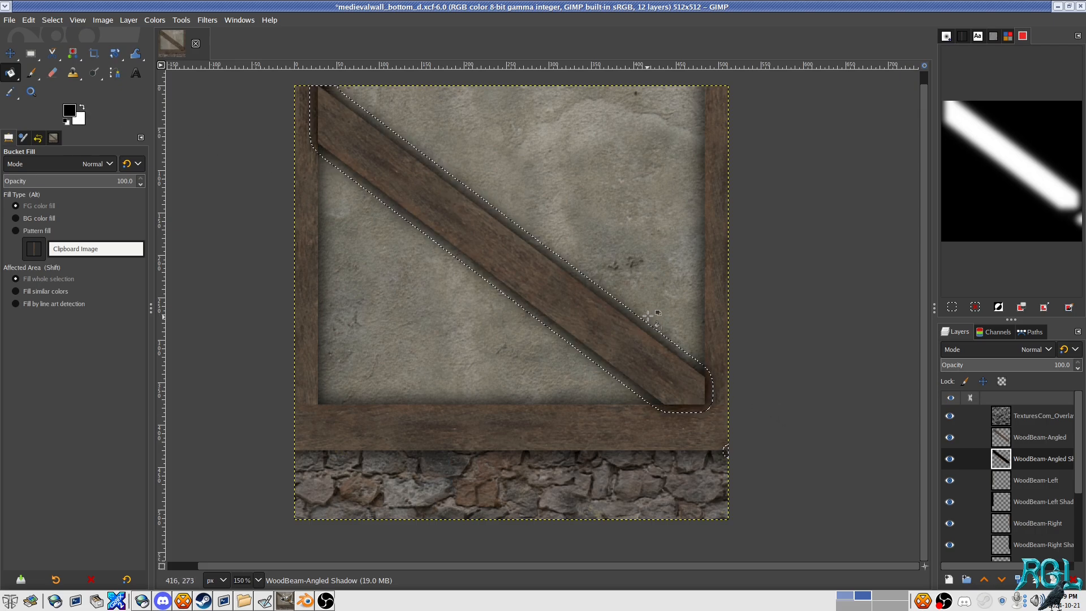
pyautogui.scroll(-1, 592, 274)
pyautogui.press('ctrl')
pyautogui.hotkey('ctrl', 'shift', 'a')
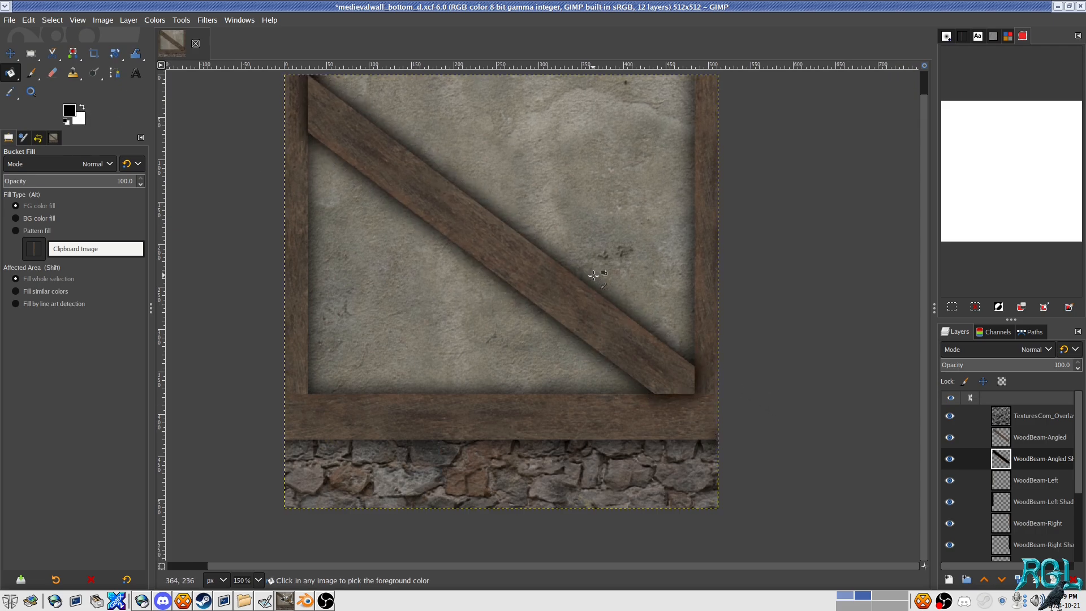
# Step: Move the WoodBeam-Angled Shadow layer down the stack to between WoodBeam-Bottom and its shadow layer
pyautogui.scroll(-1, 592, 277)
pyautogui.scroll(1, 591, 275)
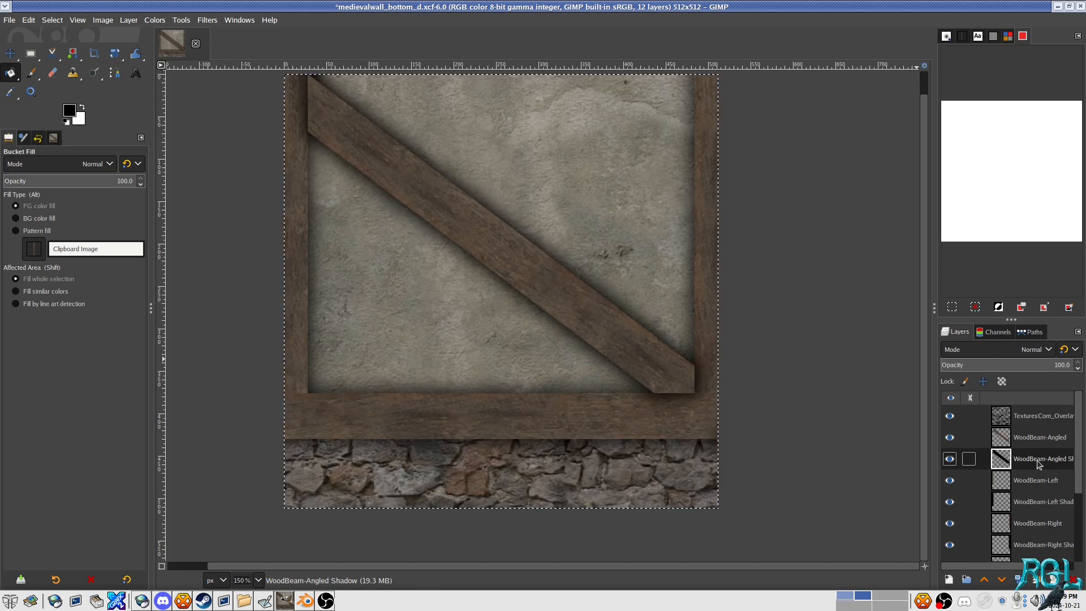
pyautogui.moveTo(1038, 464); pyautogui.dragTo(1047, 509)
pyautogui.scroll(-3, 1044, 461)
pyautogui.moveTo(1045, 461); pyautogui.dragTo(1053, 523)
# Step: Examine the diagonal beam's shadow on the plaster and where its ends meet the frame beams
pyautogui.moveTo(614, 295); pyautogui.dragTo(692, 369)
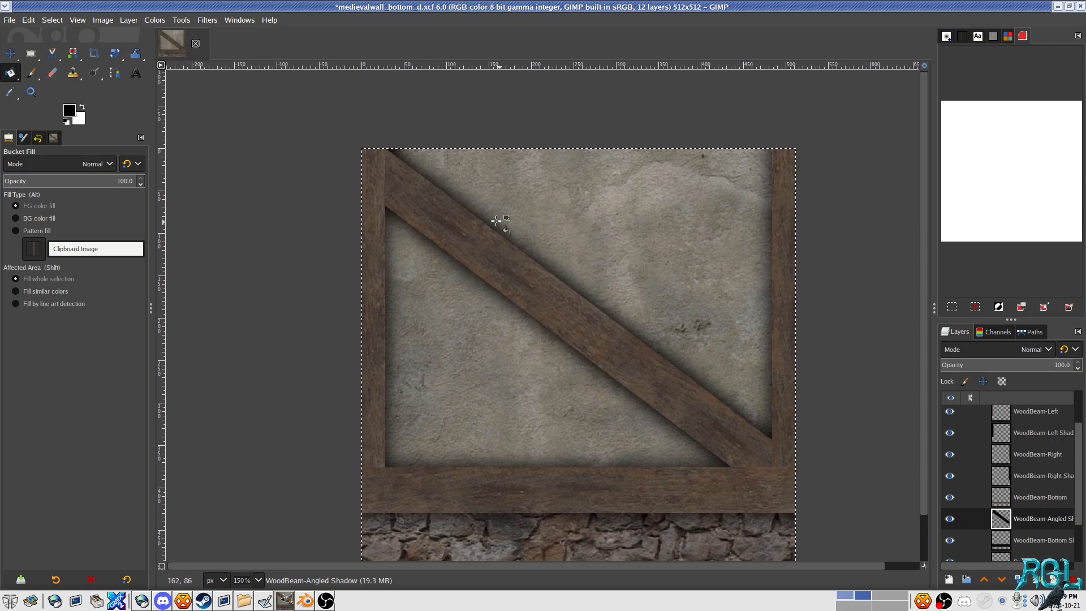
pyautogui.moveTo(502, 222); pyautogui.dragTo(480, 211)
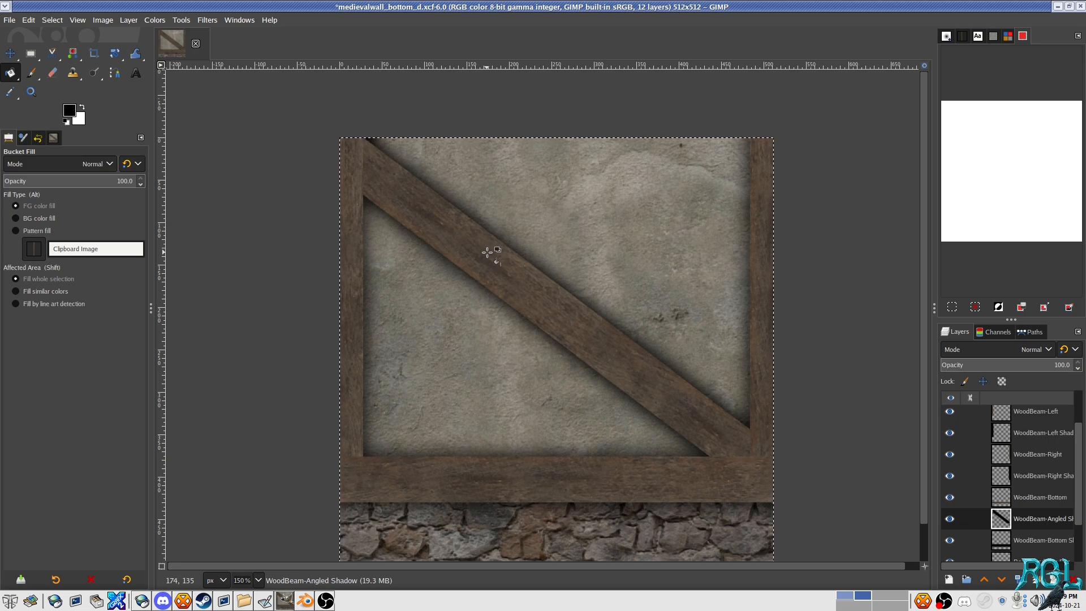
pyautogui.moveTo(763, 346); pyautogui.dragTo(668, 200)
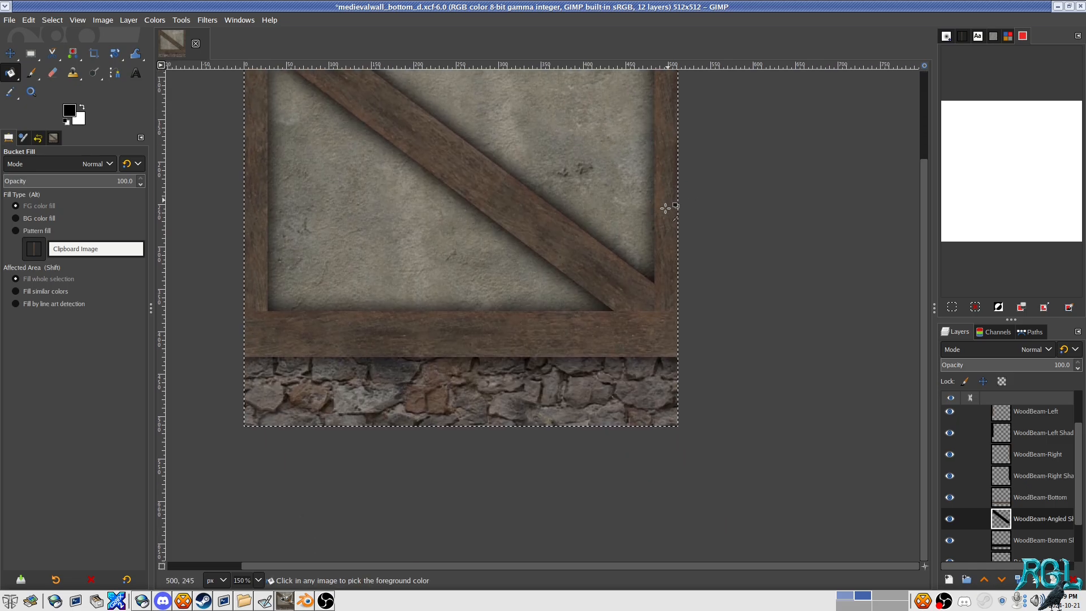
pyautogui.scroll(3, 659, 243)
pyautogui.scroll(-2, 601, 322)
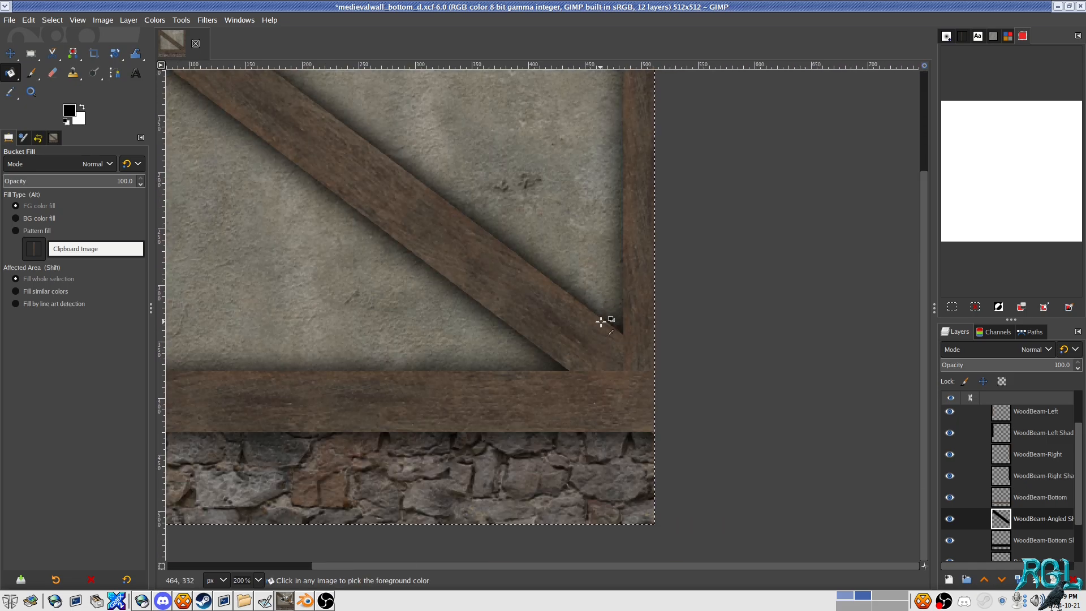
pyautogui.scroll(-1, 601, 321)
pyautogui.scroll(-1, 529, 285)
pyautogui.scroll(1, 516, 250)
pyautogui.moveTo(496, 242); pyautogui.dragTo(554, 282)
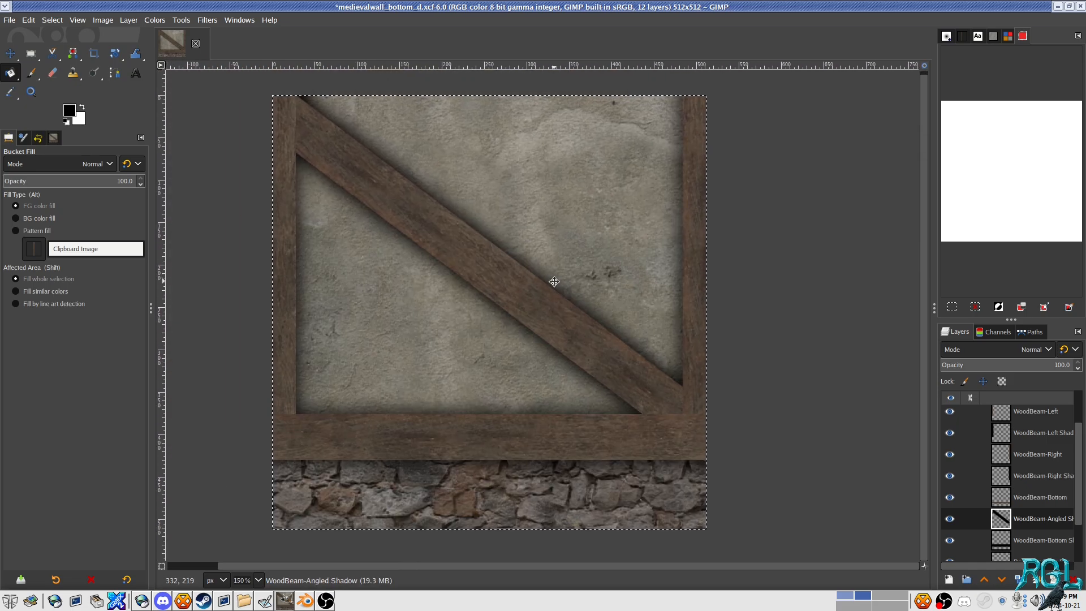
# Step: Export the image as medievalwall_bottom-angled1_d.png to the Textures folder with the existing PNG options
pyautogui.press('shift')
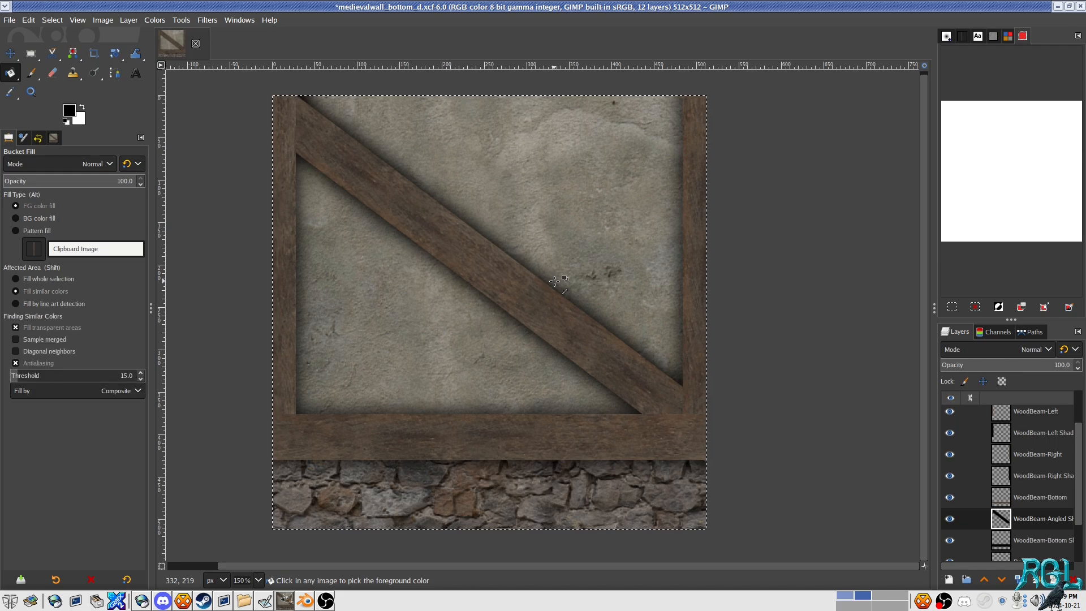
pyautogui.hotkey('ctrl', 'shift', 'e')
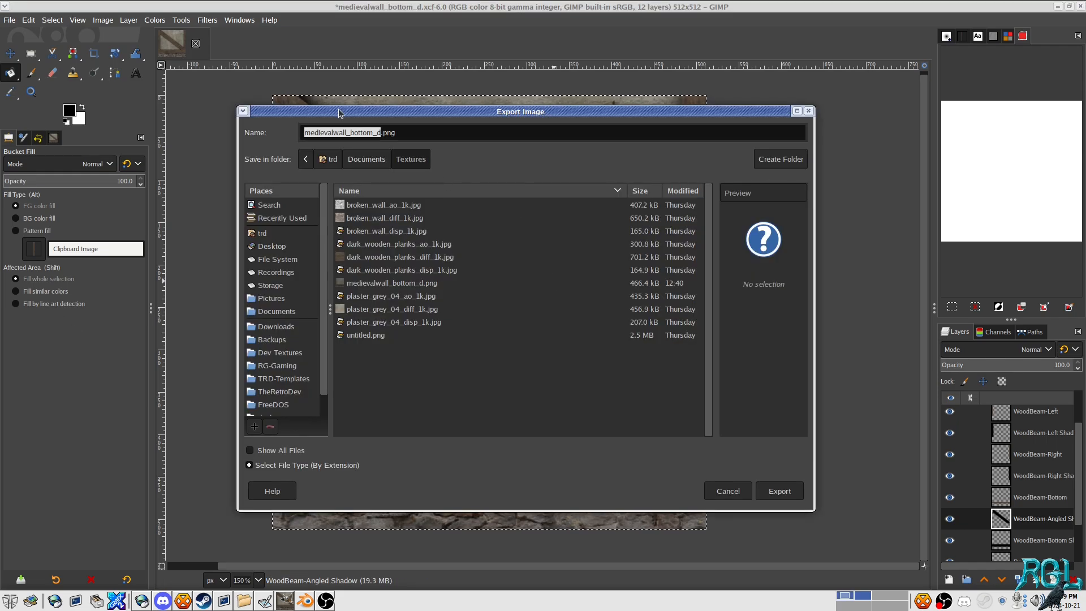
pyautogui.click(319, 130)
pyautogui.write('-angled')
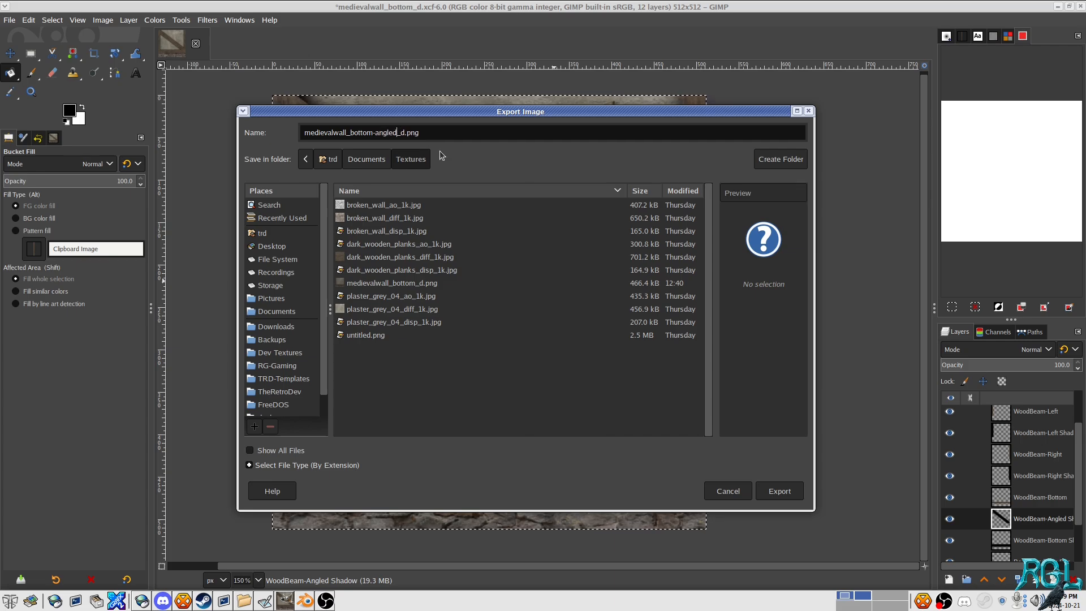
pyautogui.write('1')
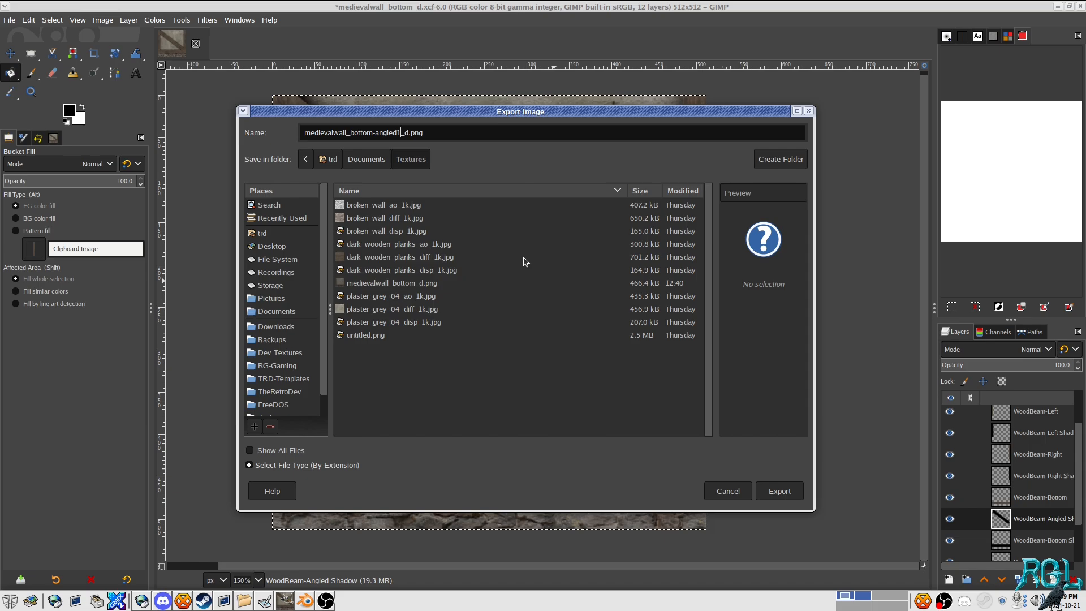
pyautogui.click(779, 492)
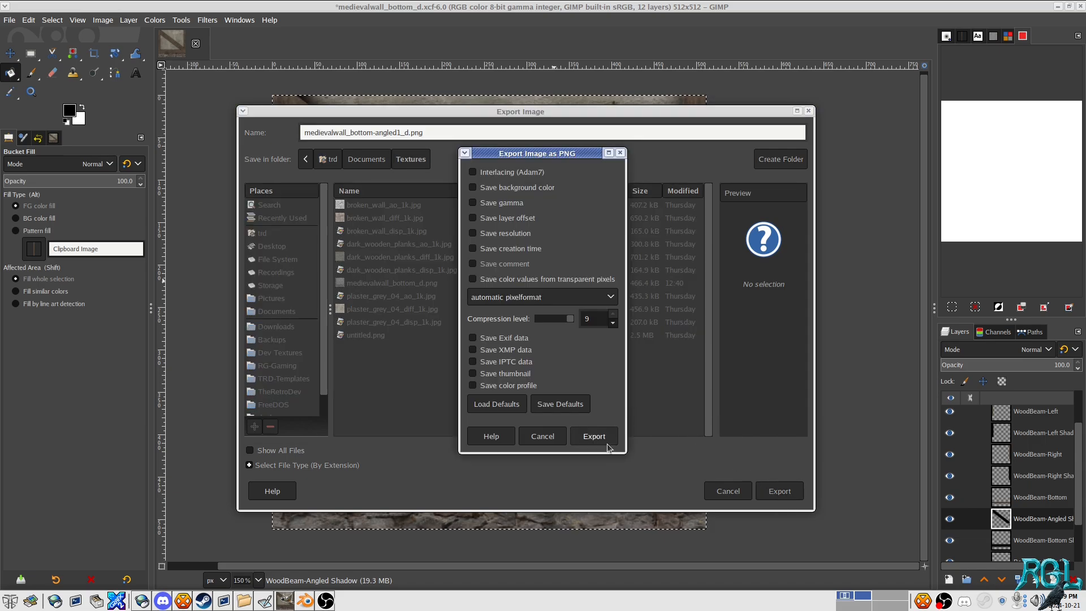
pyautogui.click(594, 438)
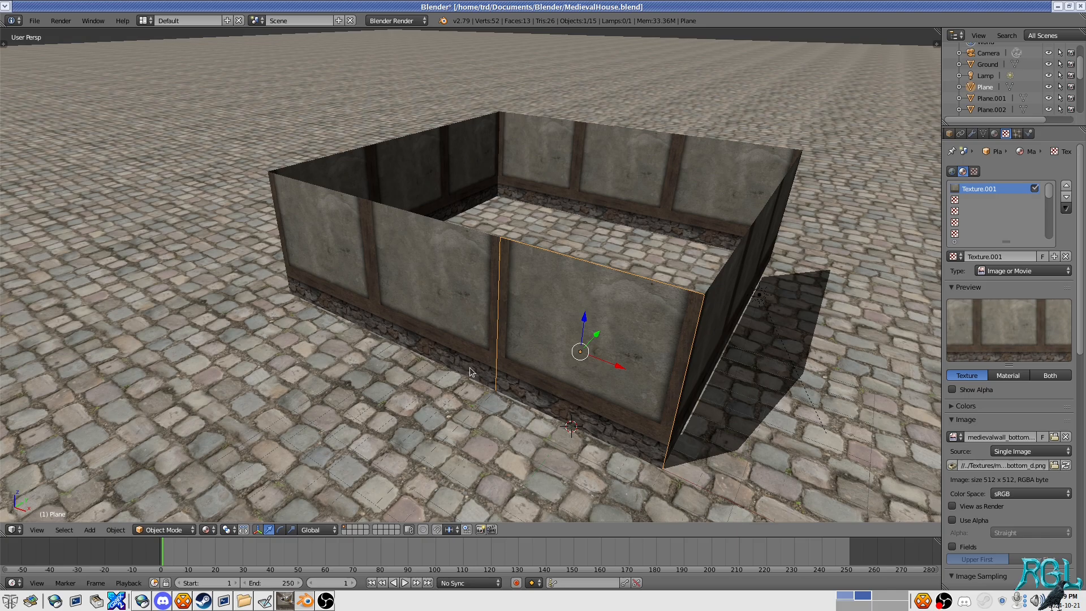
# Step: Switch to Blender and replace the material on the middle front wall segment, Plane.001, with a new one using Phong specular shading
pyautogui.click(305, 600)
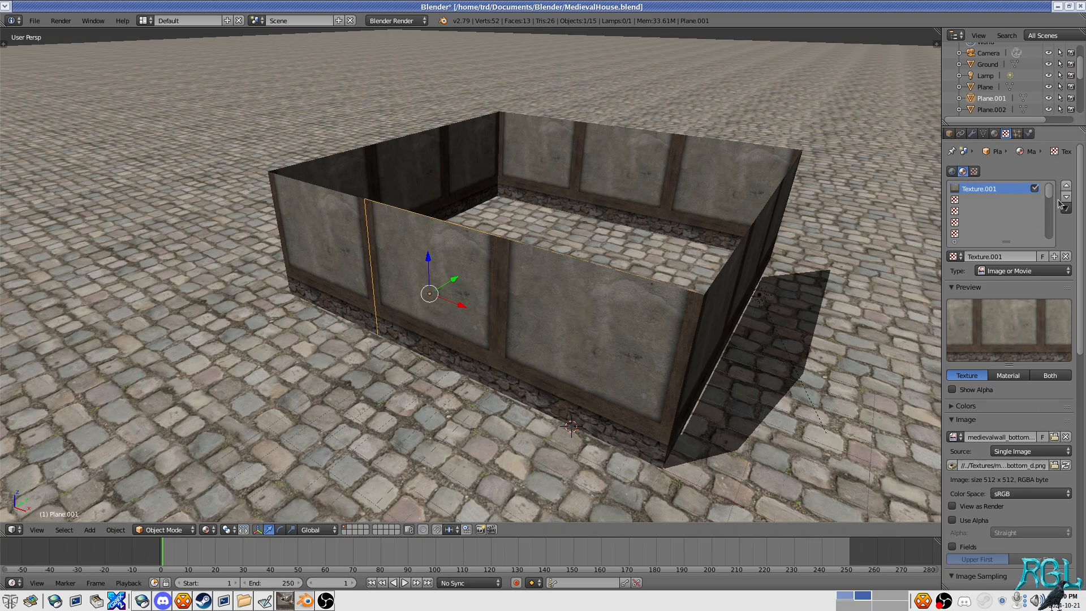
pyautogui.click(994, 134)
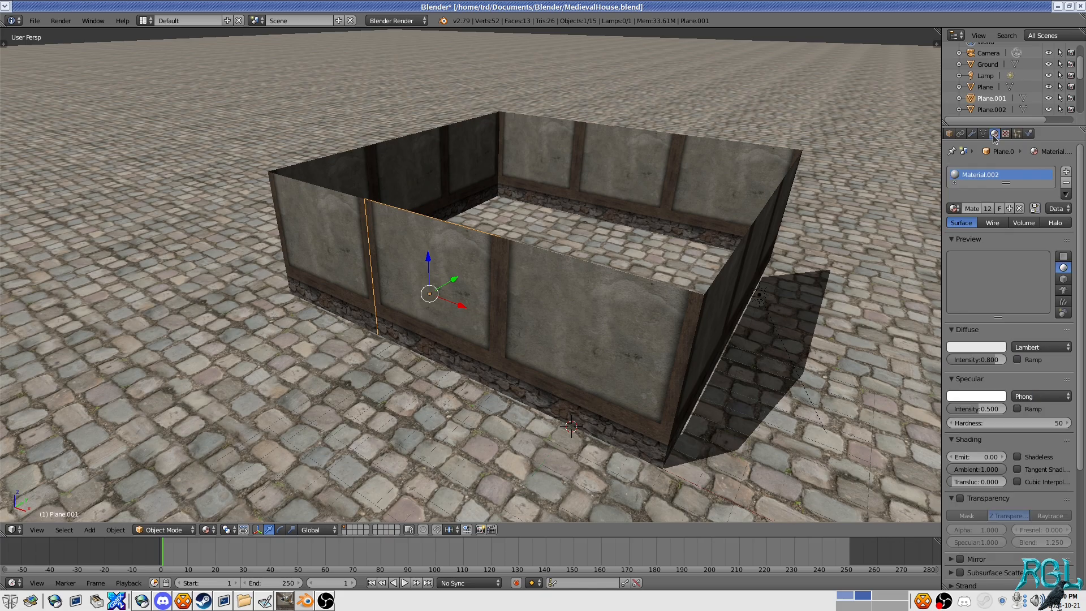
pyautogui.click(1020, 208)
pyautogui.click(997, 209)
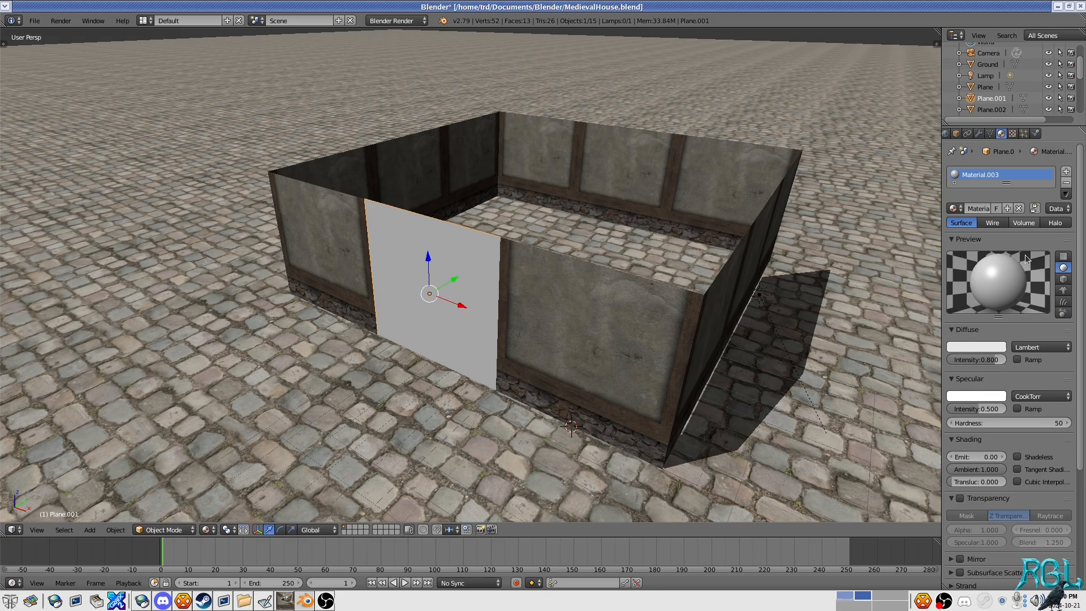
pyautogui.click(1038, 399)
pyautogui.click(999, 371)
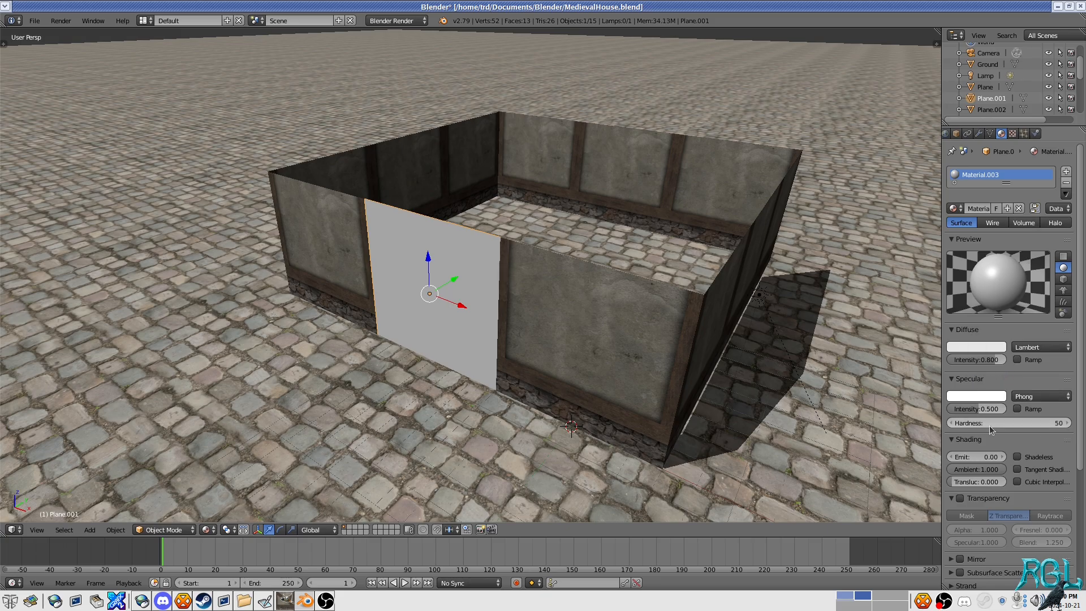
# Step: Add an image texture to the new material and load medievalwall_bottom-angled1_d.png from the Textures folder
pyautogui.click(1012, 134)
pyautogui.click(1024, 256)
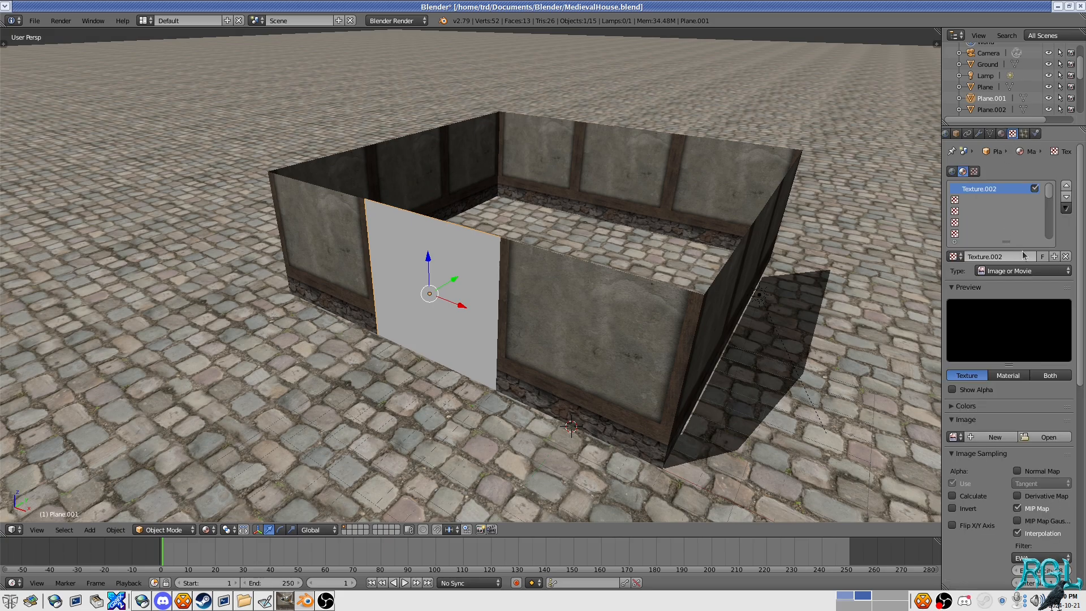
pyautogui.click(1047, 437)
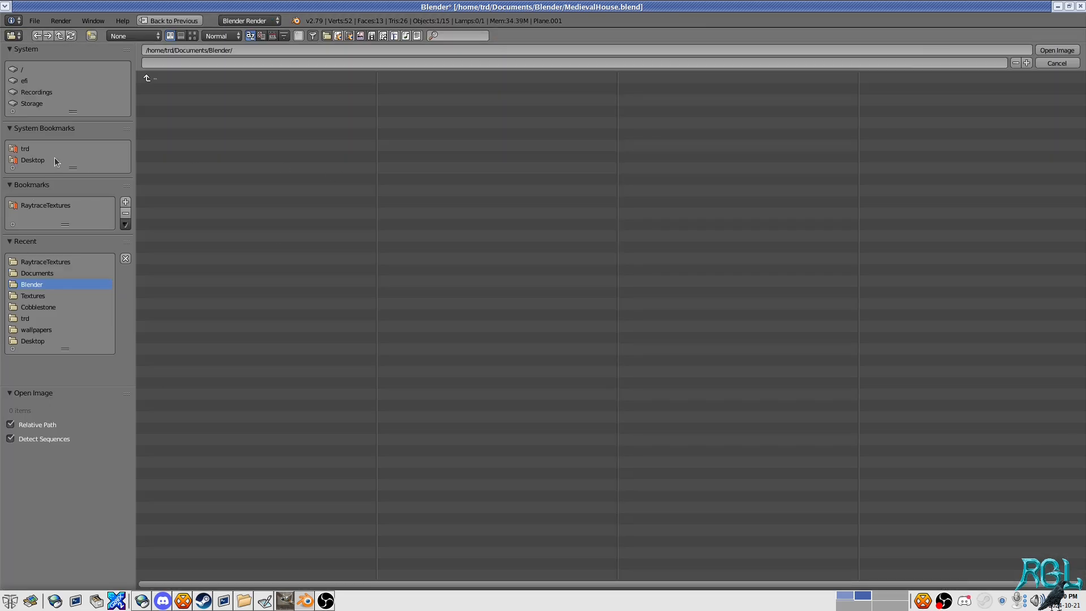
pyautogui.click(34, 297)
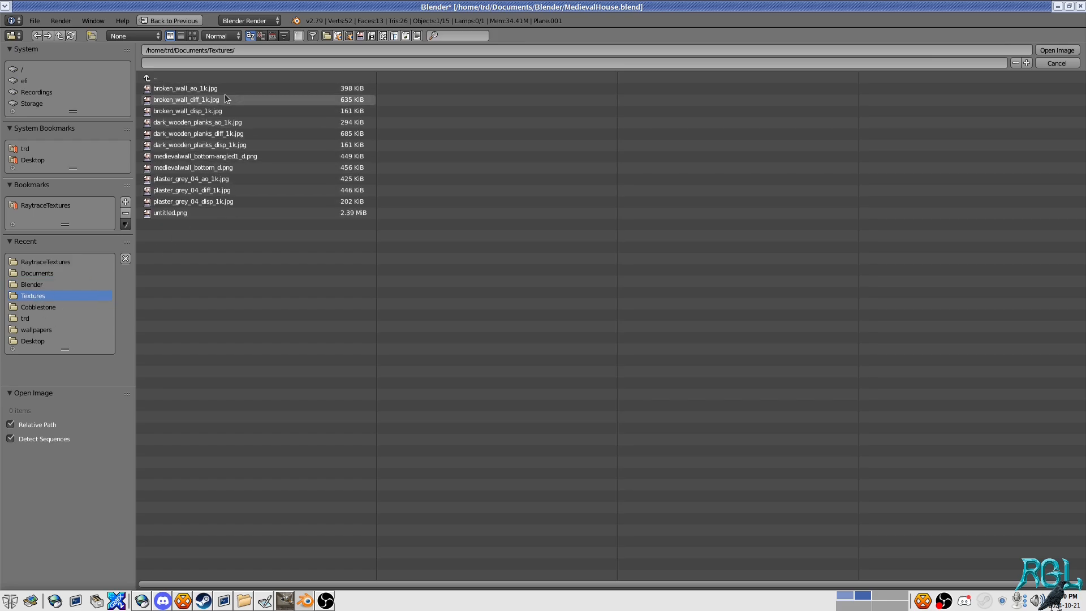
pyautogui.doubleClick(243, 156)
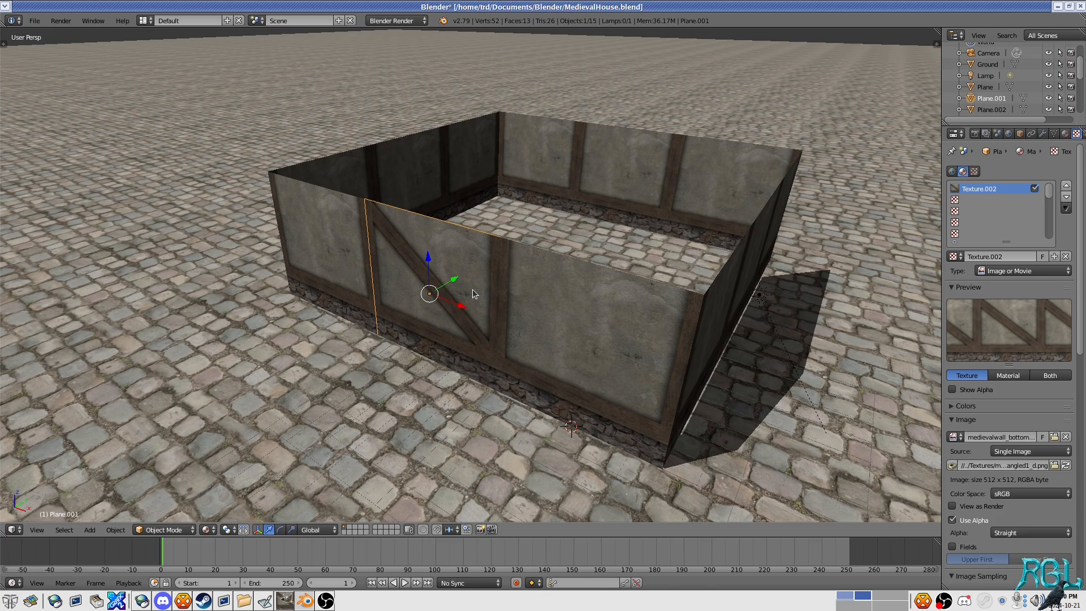
# Step: Turn off the texture's Use Alpha, turn on MIP Map Gaussian filtering, and enable its diffuse Intensity and specular Color influence
pyautogui.scroll(6, 473, 290)
pyautogui.moveTo(473, 290); pyautogui.dragTo(532, 228)
pyautogui.scroll(-5, 532, 232)
pyautogui.moveTo(619, 249); pyautogui.dragTo(575, 267)
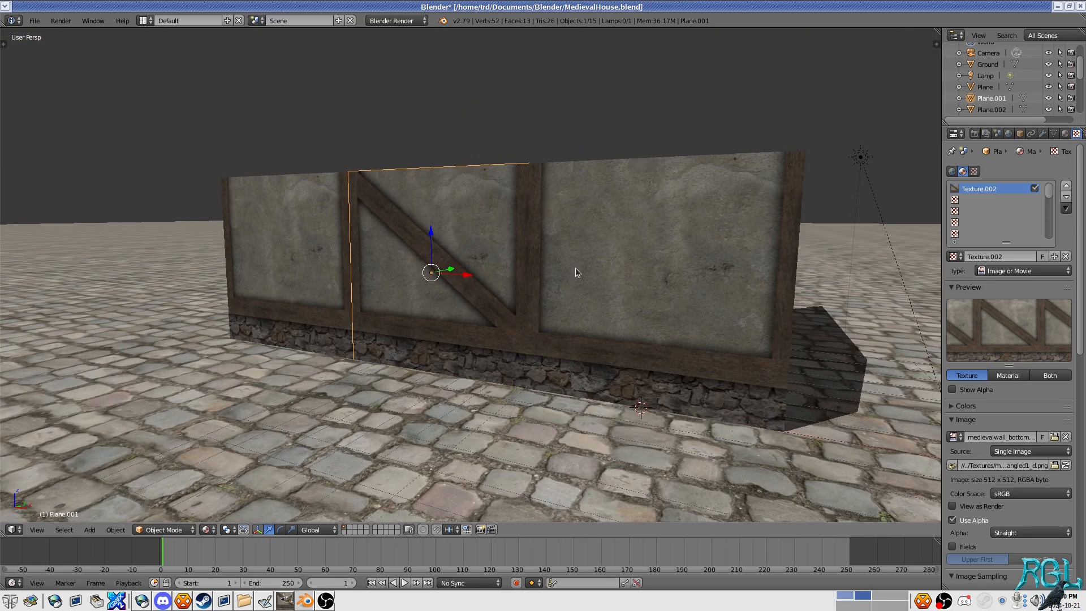
pyautogui.click(982, 521)
pyautogui.scroll(-5, 982, 522)
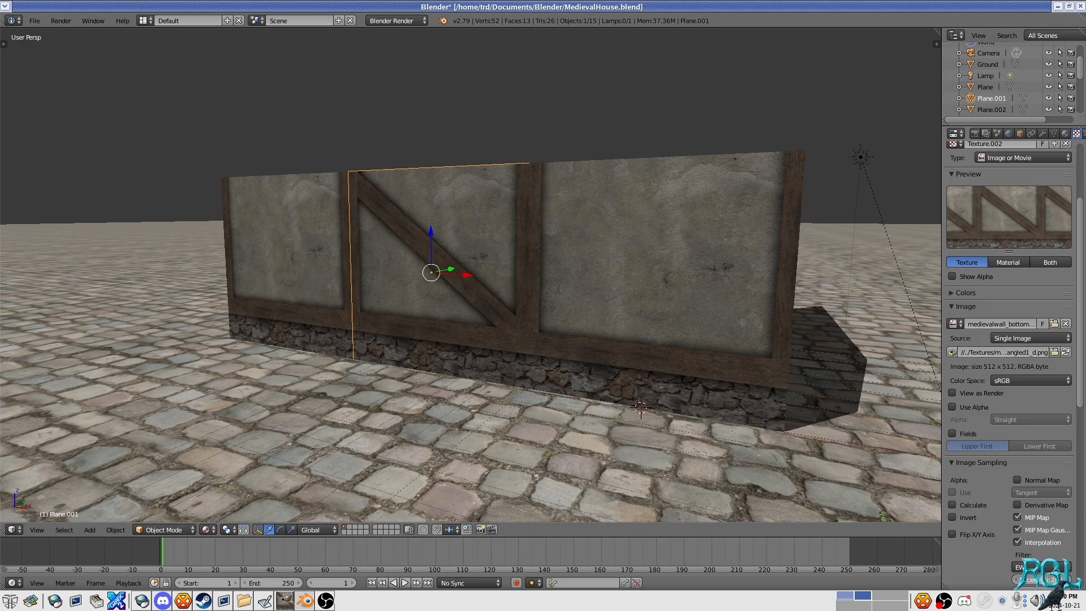
pyautogui.scroll(-10, 1007, 542)
pyautogui.scroll(-5, 1008, 542)
pyautogui.click(952, 449)
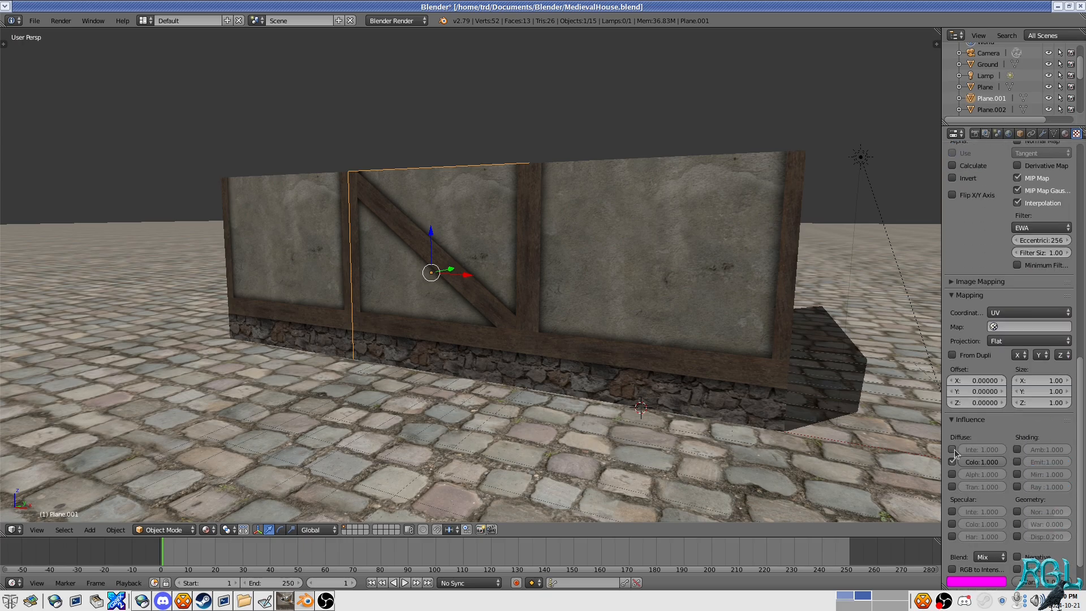
pyautogui.click(952, 523)
# Step: Examine the diagonal beam, its shadow and its joints with the frame beams on the middle front wall segment
pyautogui.scroll(8, 613, 307)
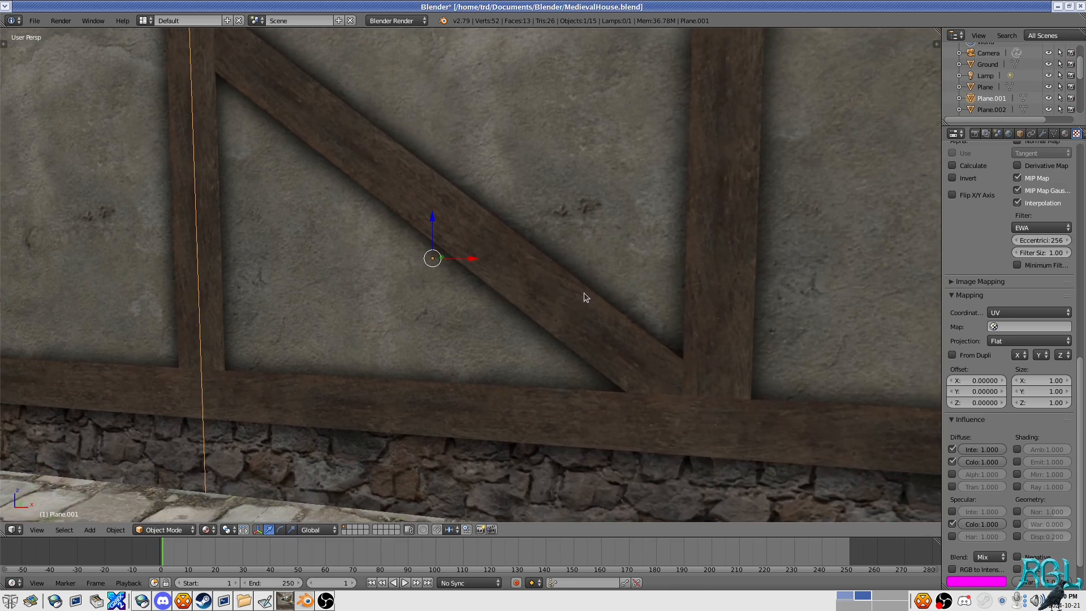
pyautogui.scroll(-3, 584, 293)
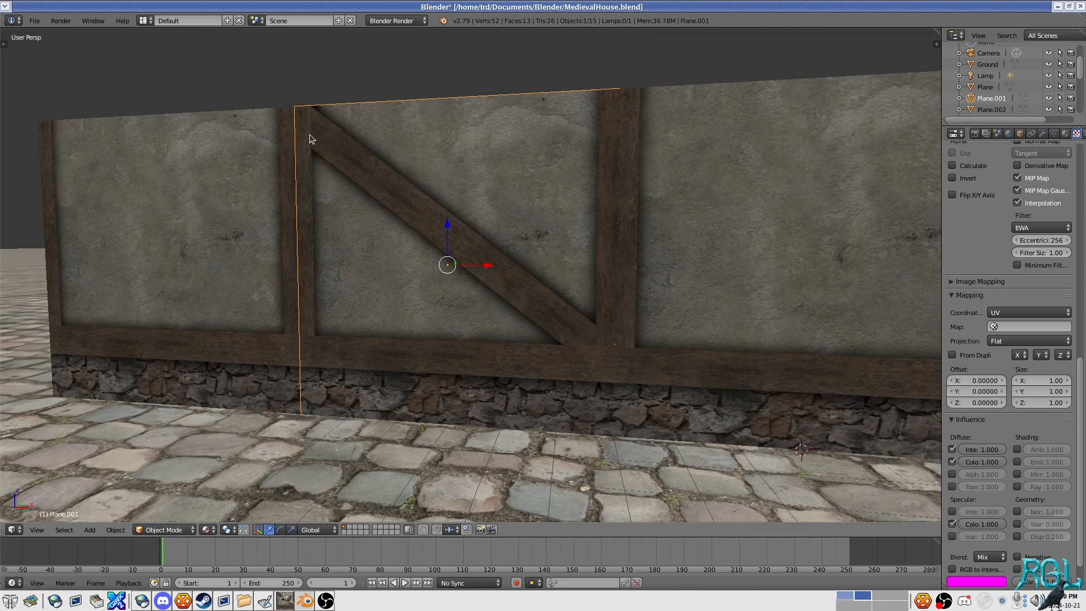
pyautogui.scroll(5, 589, 341)
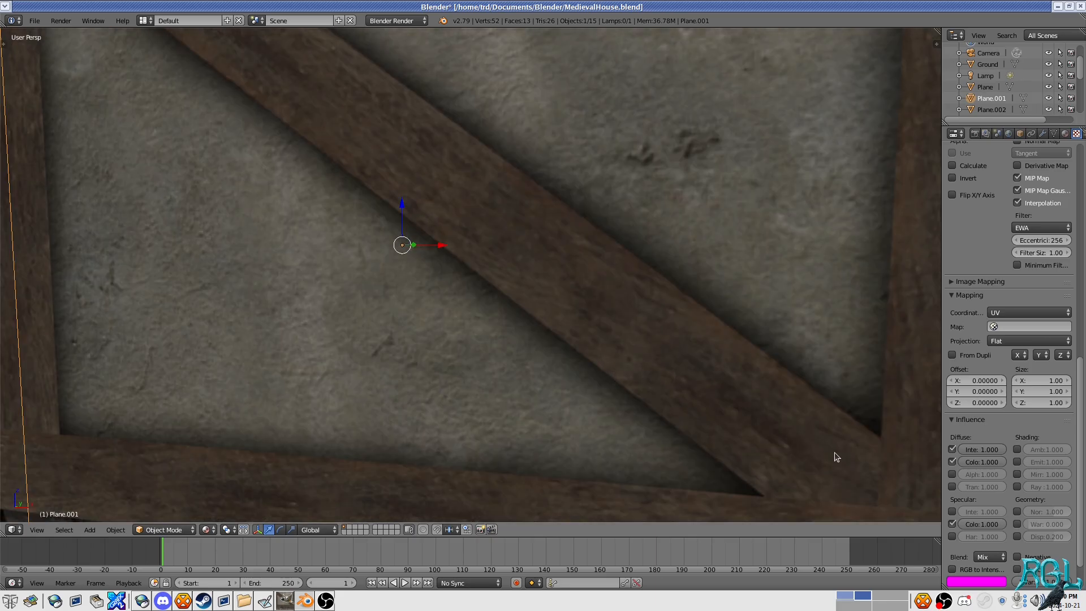
pyautogui.scroll(-5, 836, 457)
pyautogui.moveTo(735, 388); pyautogui.dragTo(916, 391)
pyautogui.moveTo(666, 228); pyautogui.dragTo(412, 201)
pyautogui.scroll(3, 421, 223)
pyautogui.scroll(-3, 531, 246)
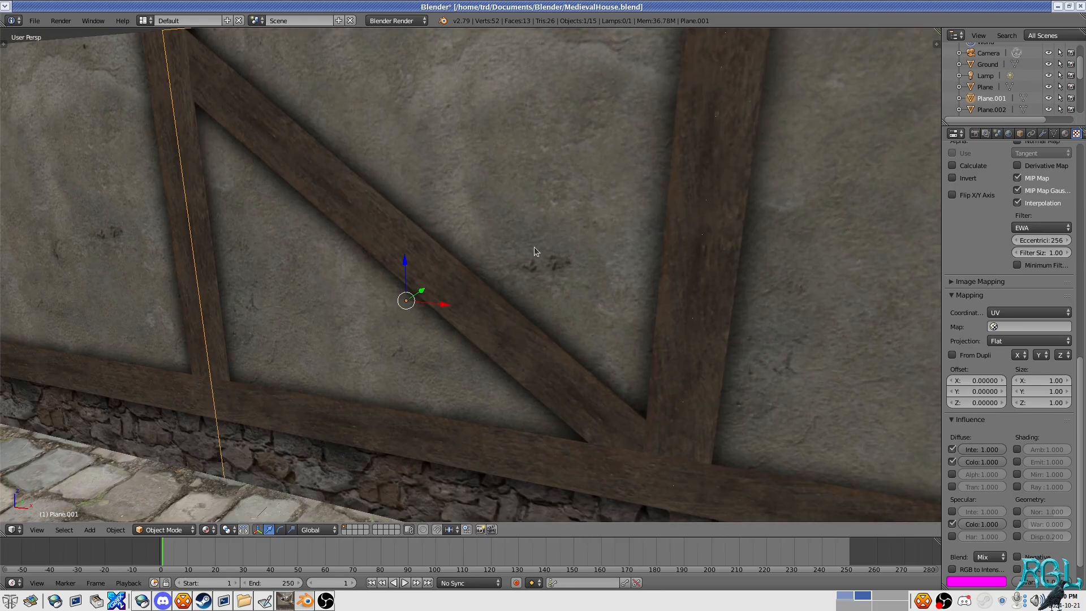
pyautogui.moveTo(534, 248); pyautogui.dragTo(565, 248)
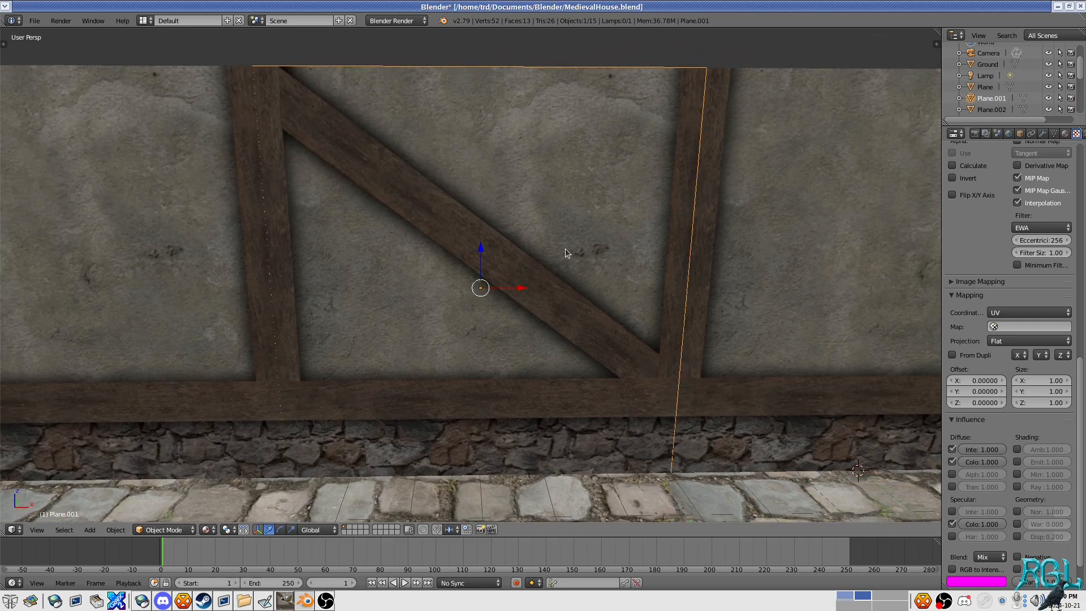
# Step: Switch to GIMP and set the WoodBeam-Angled Shadow layer to Multiply mode with 90 opacity
pyautogui.click(286, 602)
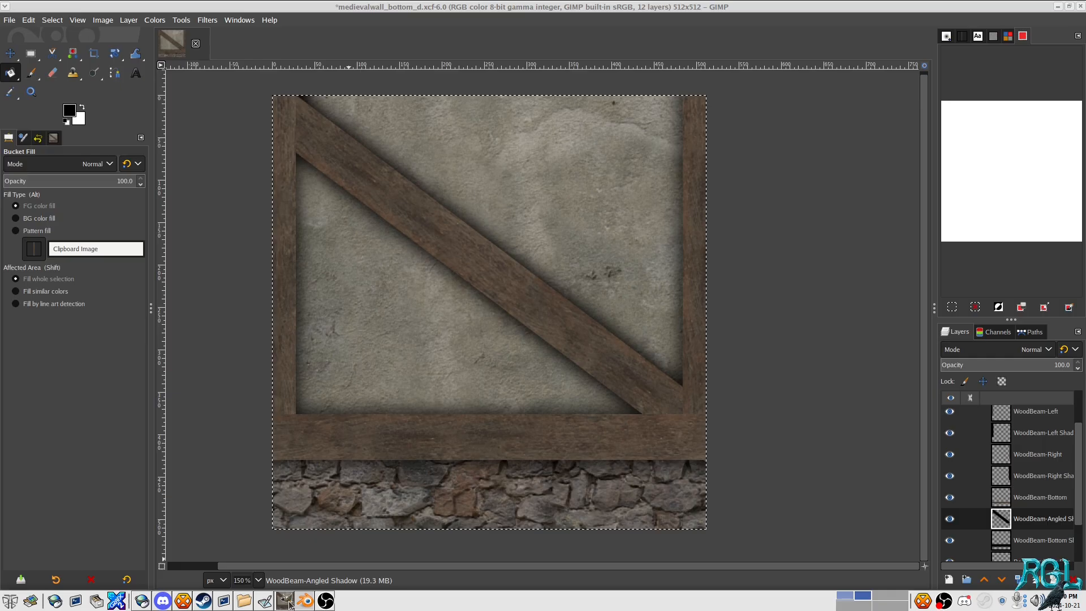
pyautogui.click(1060, 433)
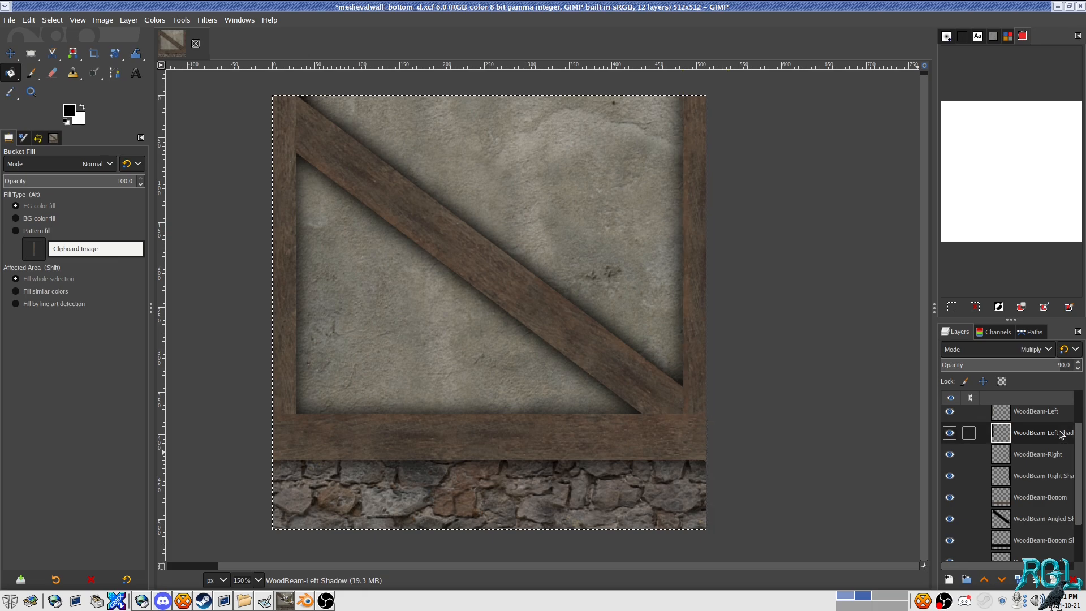
pyautogui.click(1046, 518)
pyautogui.click(1033, 350)
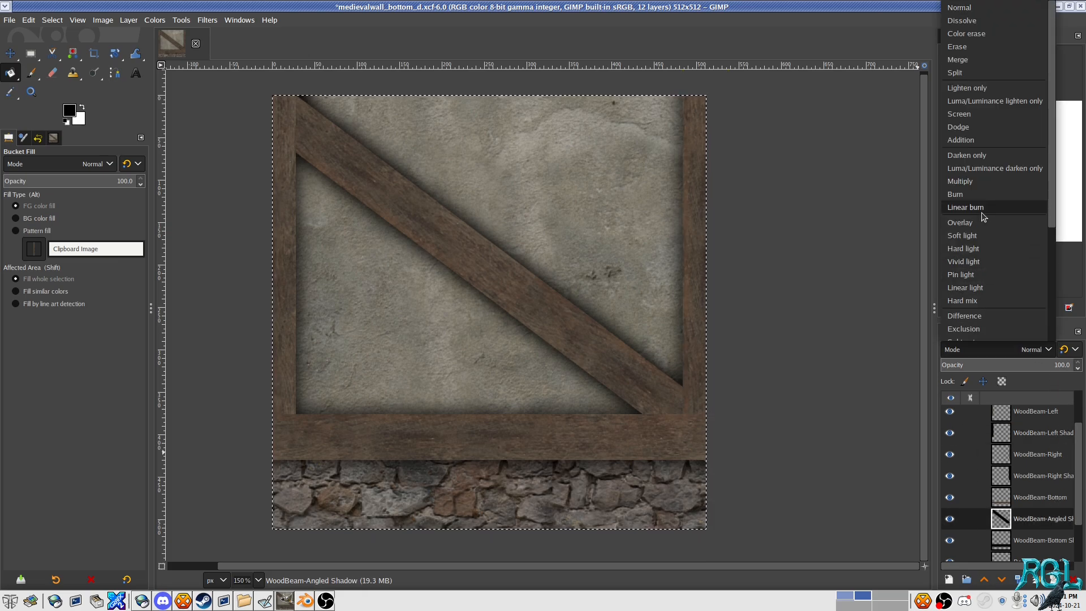
pyautogui.click(960, 181)
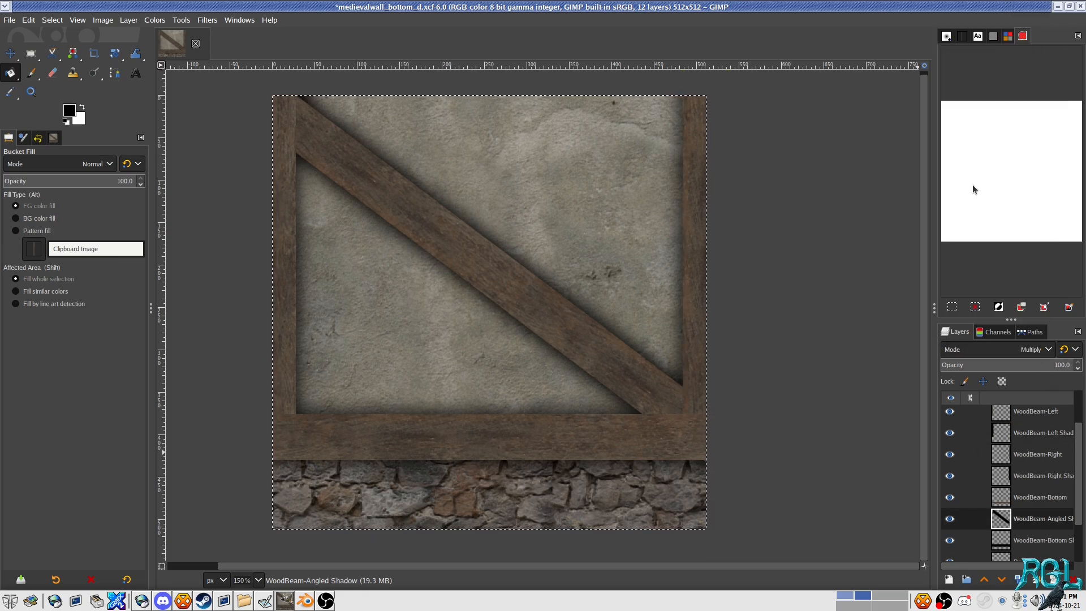
pyautogui.doubleClick(1053, 369)
pyautogui.write('90')
pyautogui.press('Return')
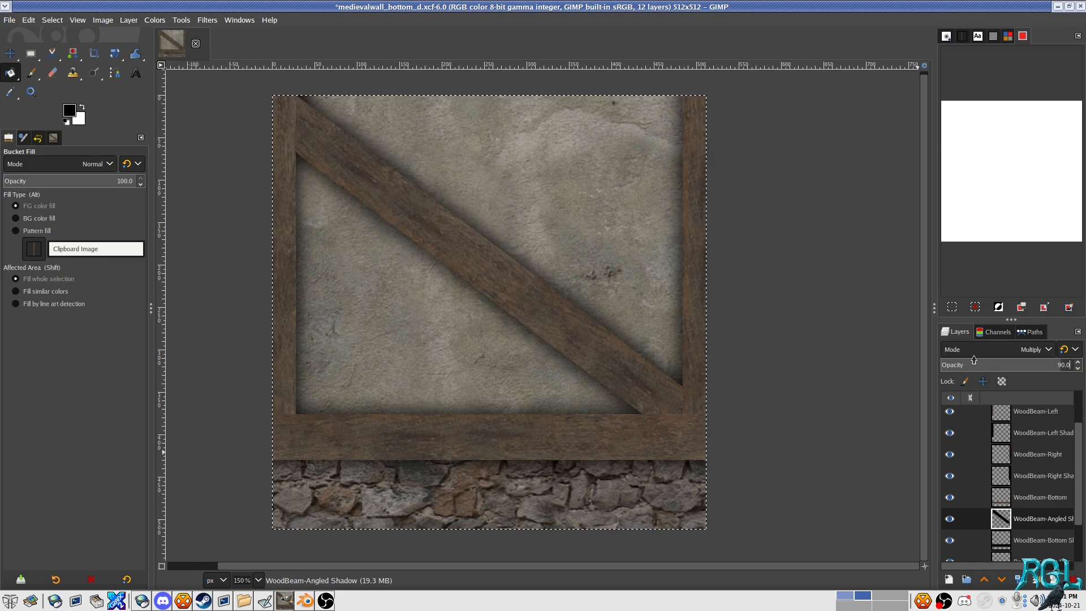
# Step: Export the image again as medievalwall_bottom-angled1_d.png in the Textures folder, replacing the existing file
pyautogui.hotkey('ctrl', 'shift', 'e')
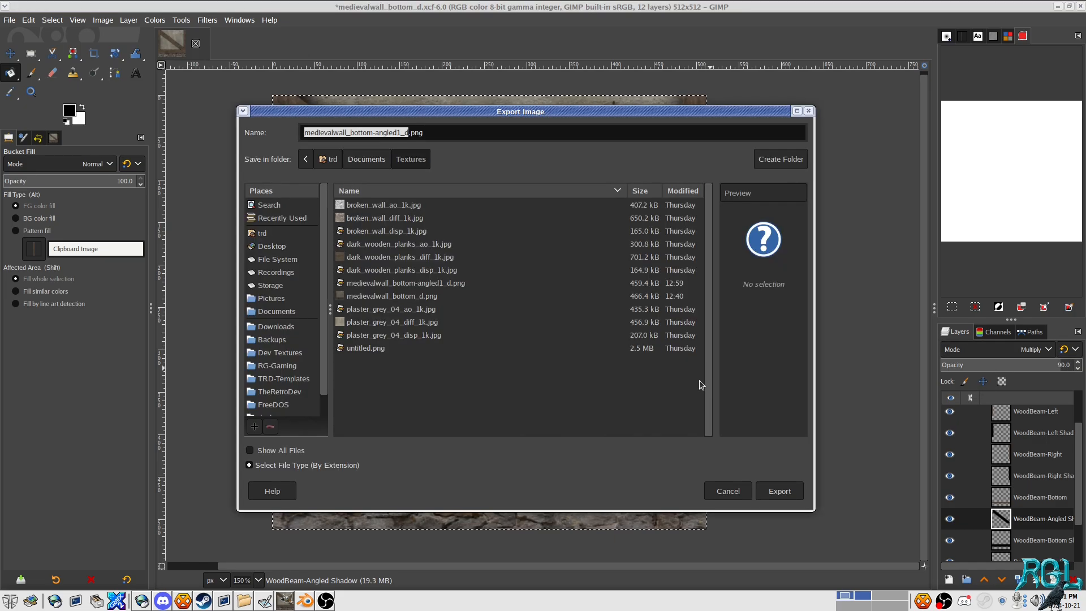
pyautogui.click(779, 491)
pyautogui.click(628, 359)
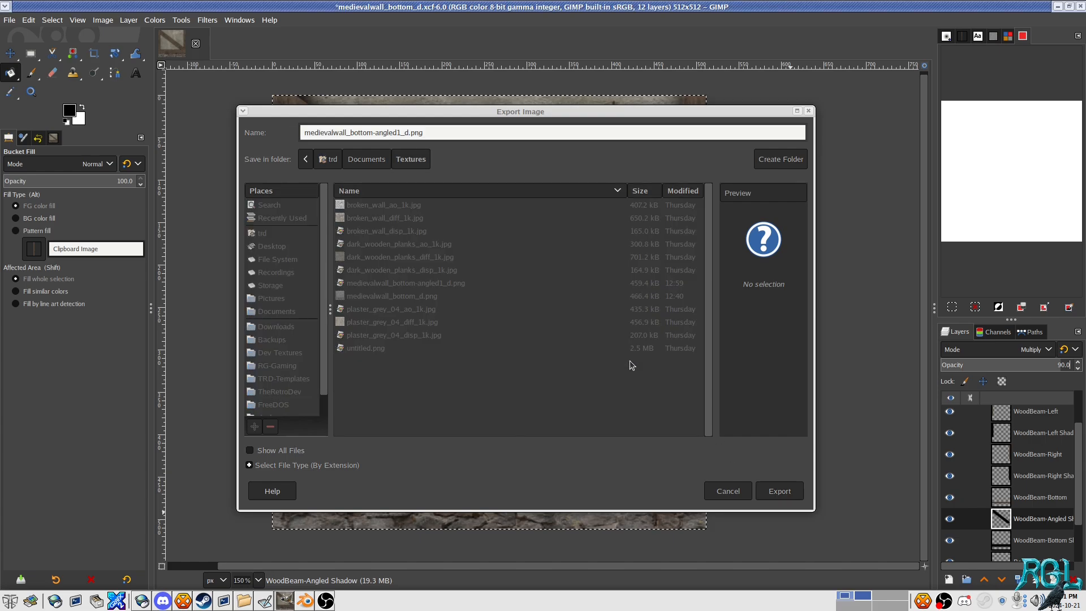
pyautogui.click(597, 436)
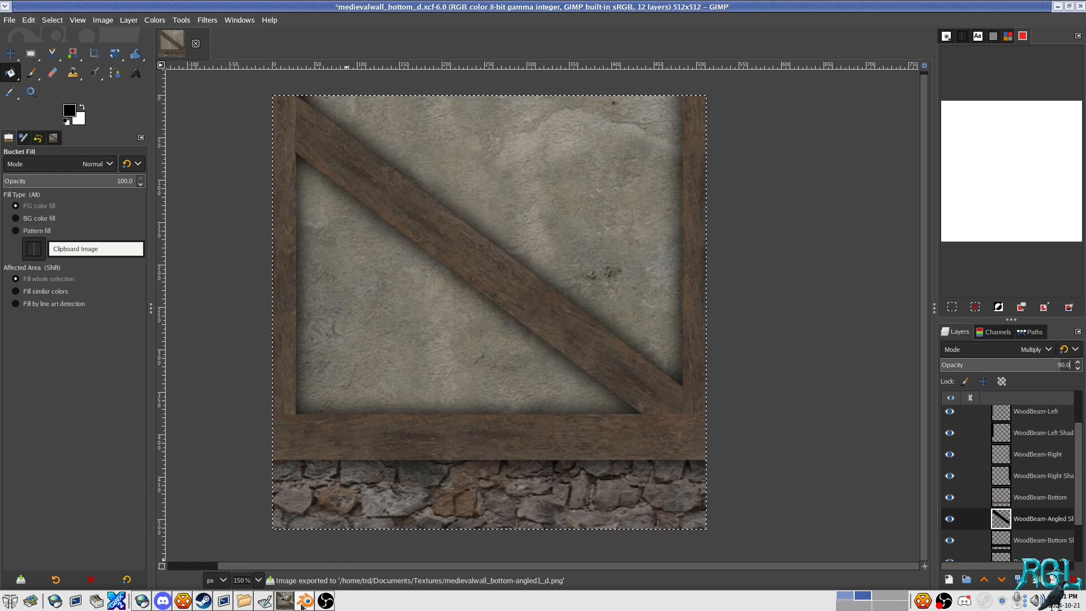
# Step: Switch to Blender to inspect the textured front wall, and return to GIMP to examine the diagonal beam's upper end
pyautogui.click(304, 603)
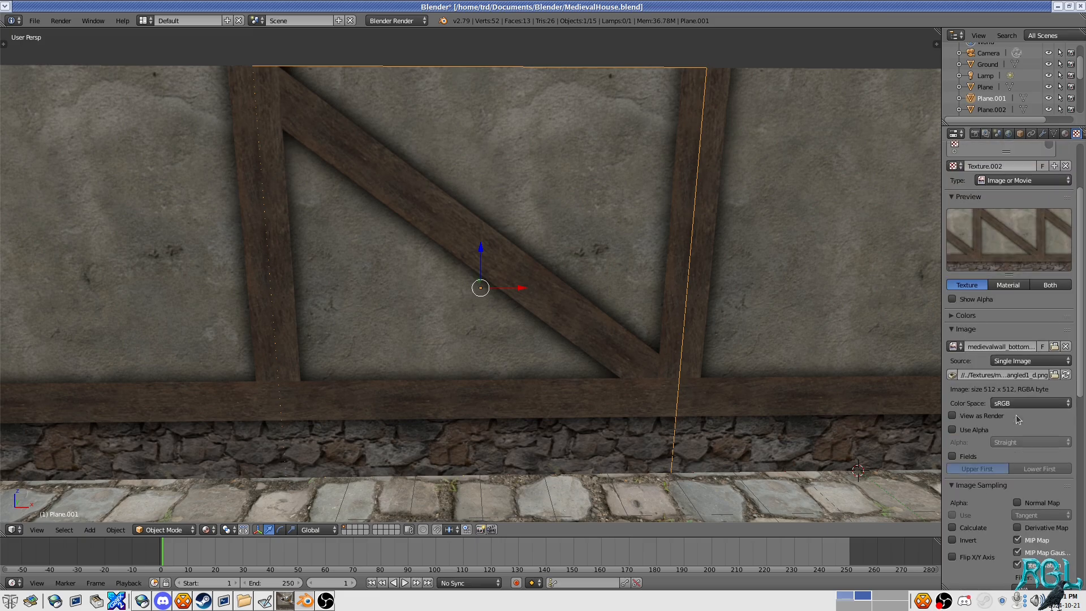
pyautogui.moveTo(605, 304); pyautogui.dragTo(591, 288)
pyautogui.rightClick(820, 297)
pyautogui.moveTo(656, 301)
pyautogui.mouseDown()
pyautogui.moveTo(715, 297)
pyautogui.moveTo(655, 309)
pyautogui.moveTo(668, 312)
pyautogui.mouseUp()
pyautogui.hotkey('alt', 'Tab')
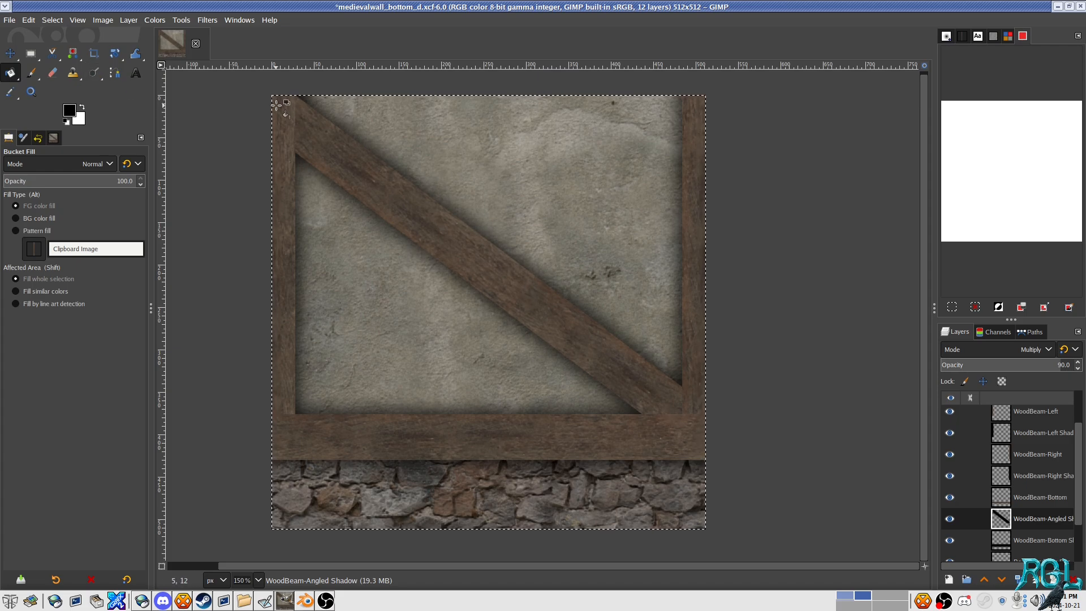
pyautogui.moveTo(375, 144); pyautogui.dragTo(414, 167)
pyautogui.keyDown('ctrl'); pyautogui.scroll(4, 262, 107); pyautogui.keyUp('ctrl')
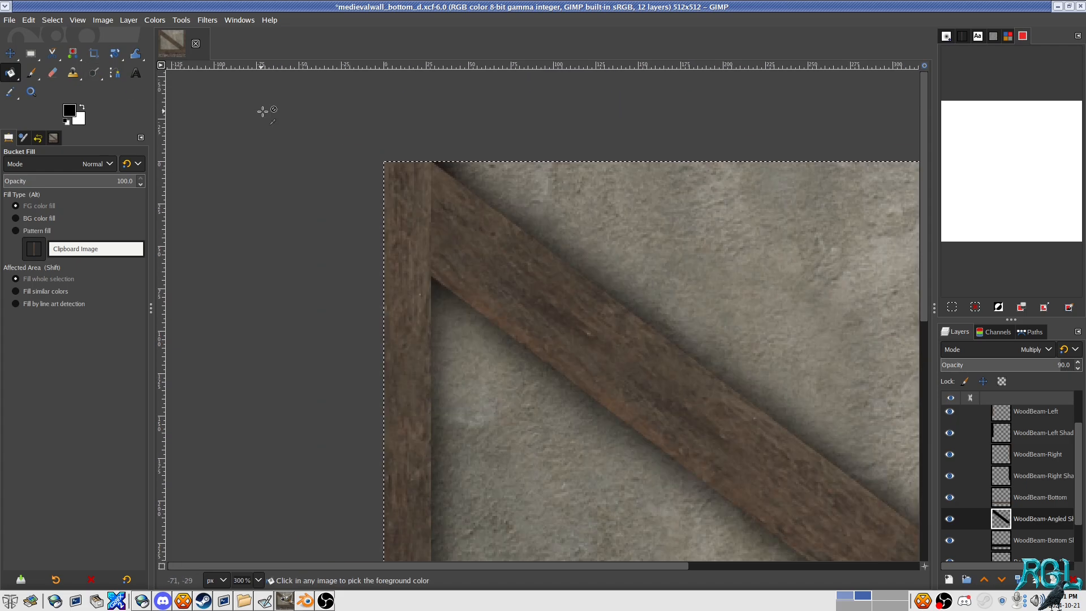
pyautogui.scroll(-4, 579, 258)
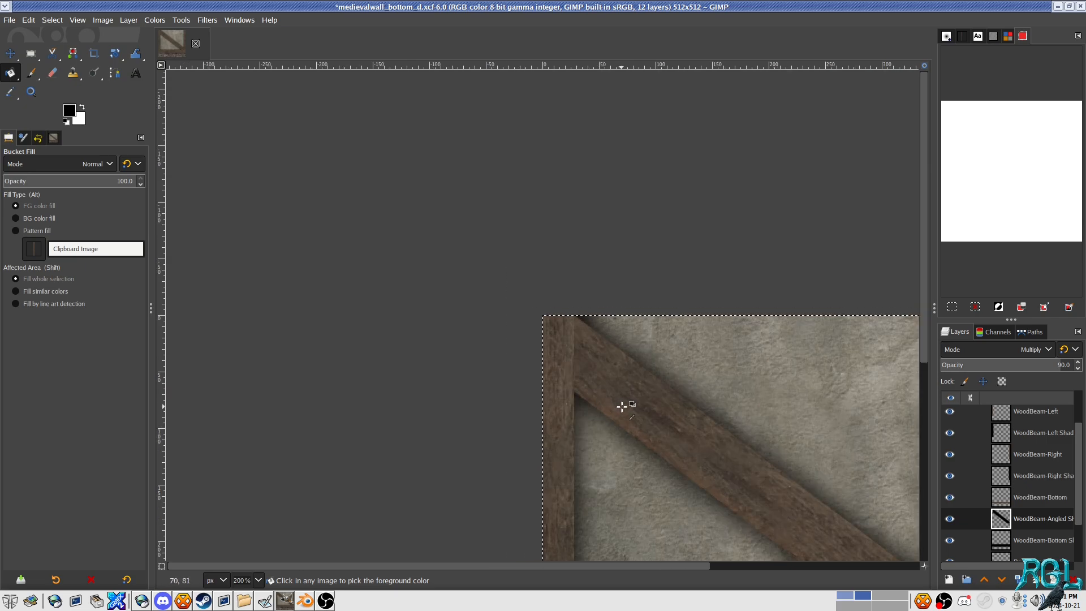
pyautogui.moveTo(629, 306); pyautogui.dragTo(623, 303)
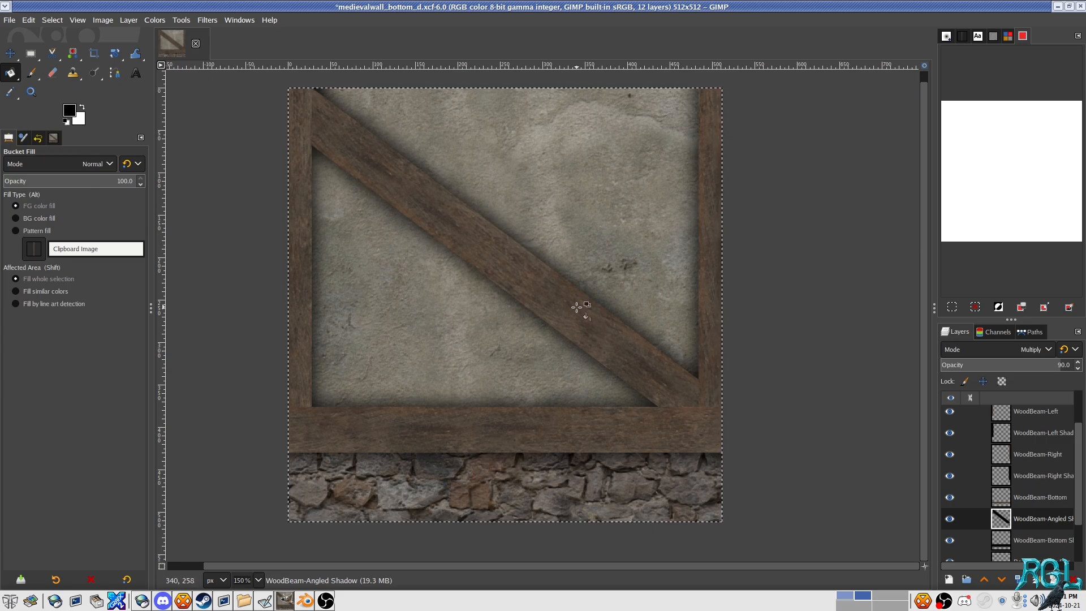
# Step: Save the project under the new name medievalwall_bottom-angled1_d.xcf in the Textures folder
pyautogui.click(9, 20)
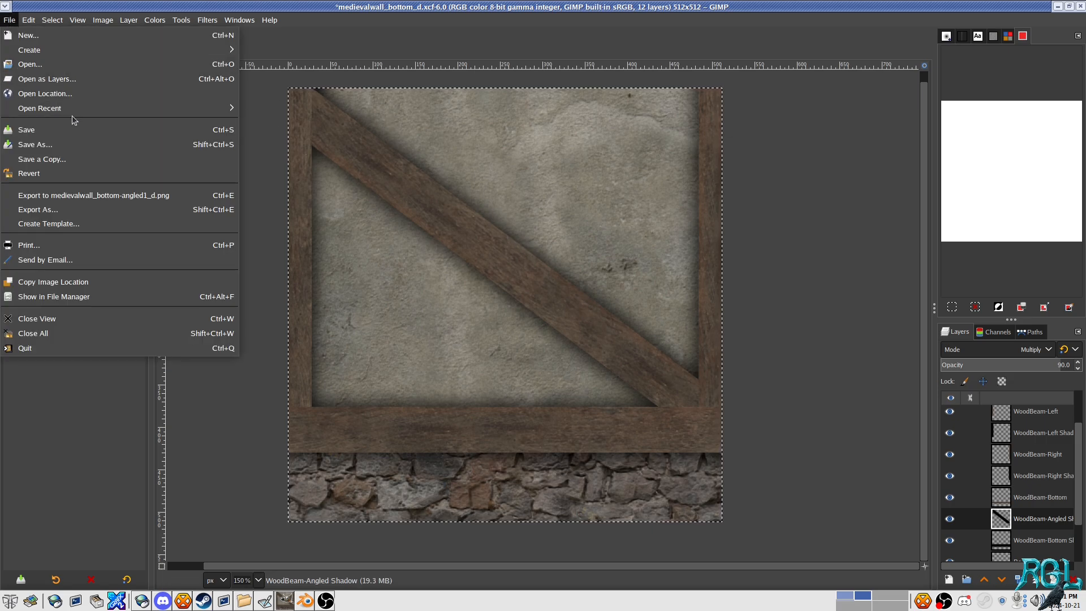
pyautogui.moveTo(72, 109)
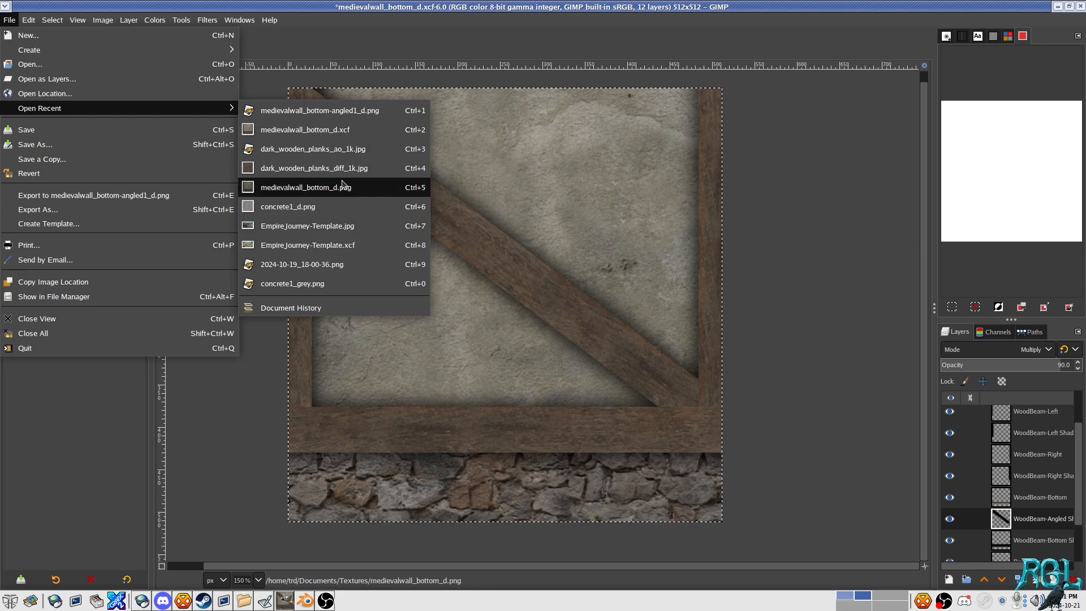
pyautogui.click(576, 262)
pyautogui.hotkey('shift', 'ctrl', 's')
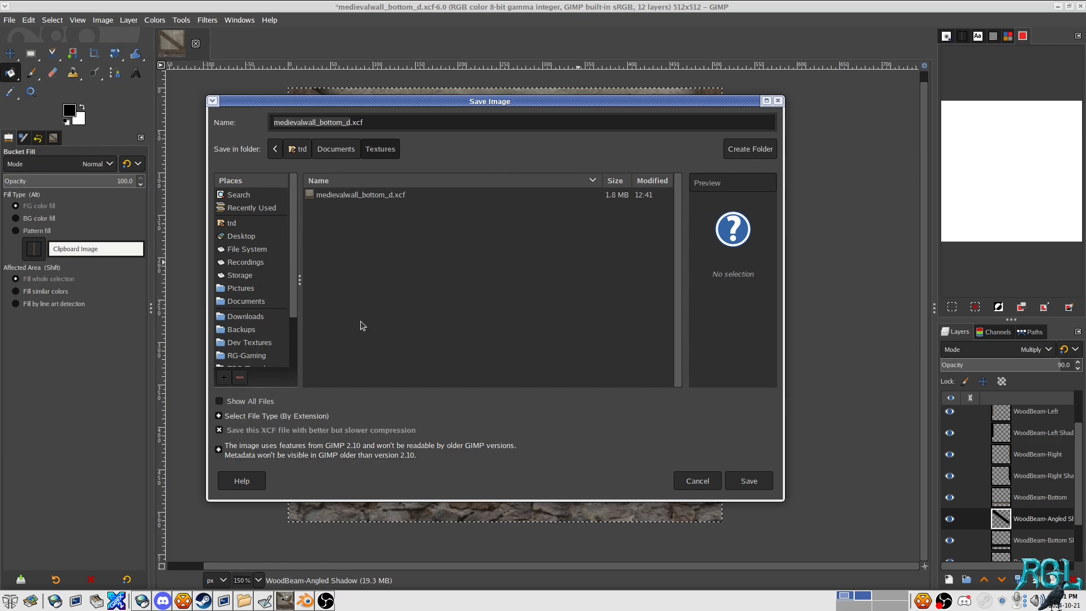
pyautogui.click(340, 124)
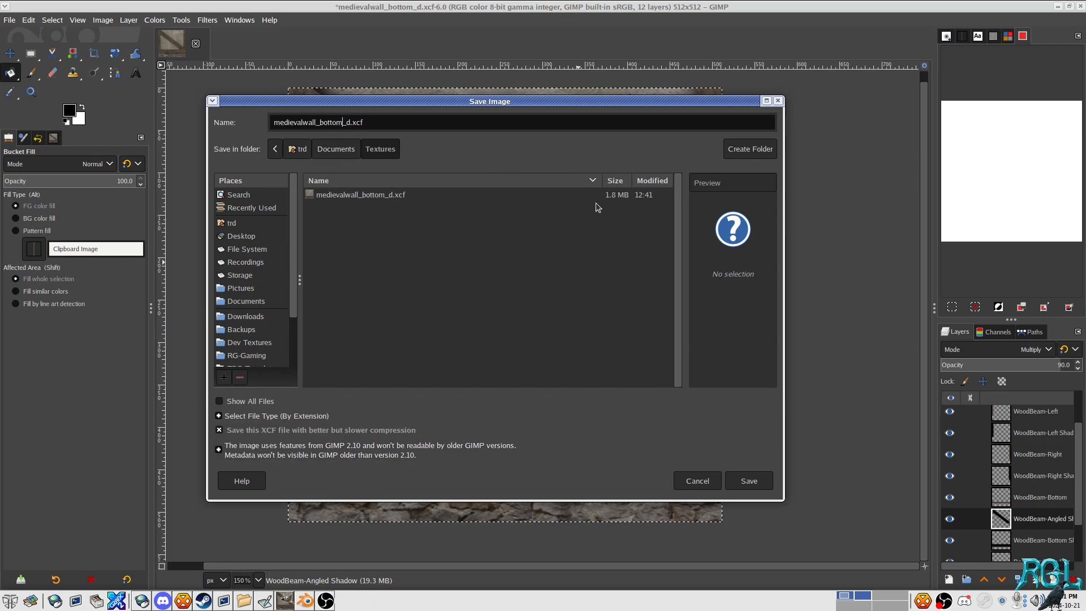
pyautogui.write('-angled1')
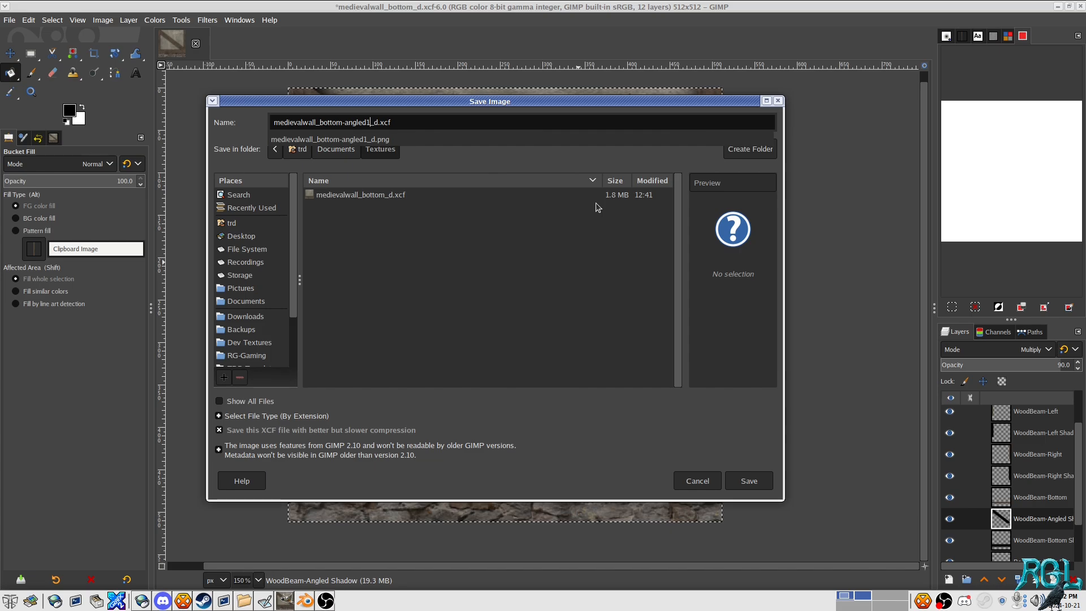
pyautogui.press('Return')
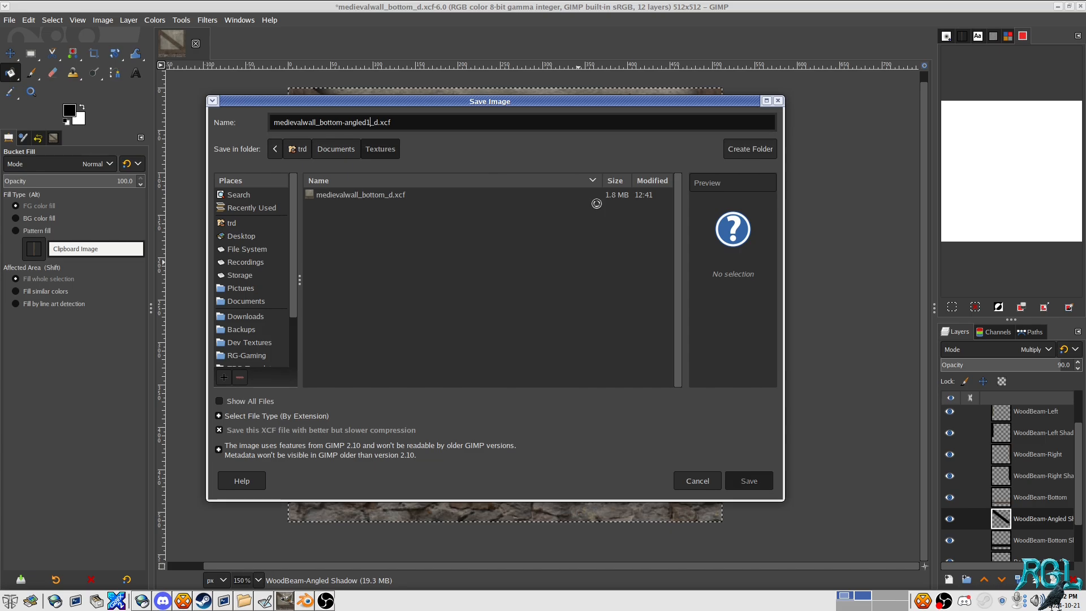
# Step: Open medievalwall_bottom_d.xcf from the Textures folder and close the medievalwall_bottom-angled1_d.xcf image
pyautogui.click(10, 20)
pyautogui.moveTo(20, 16)
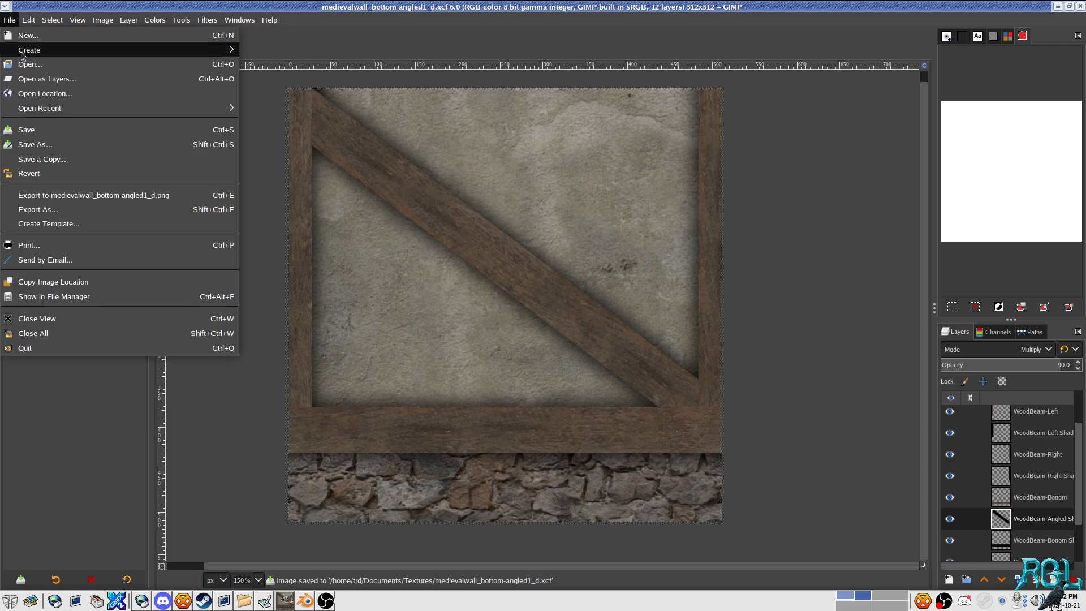
pyautogui.click(40, 65)
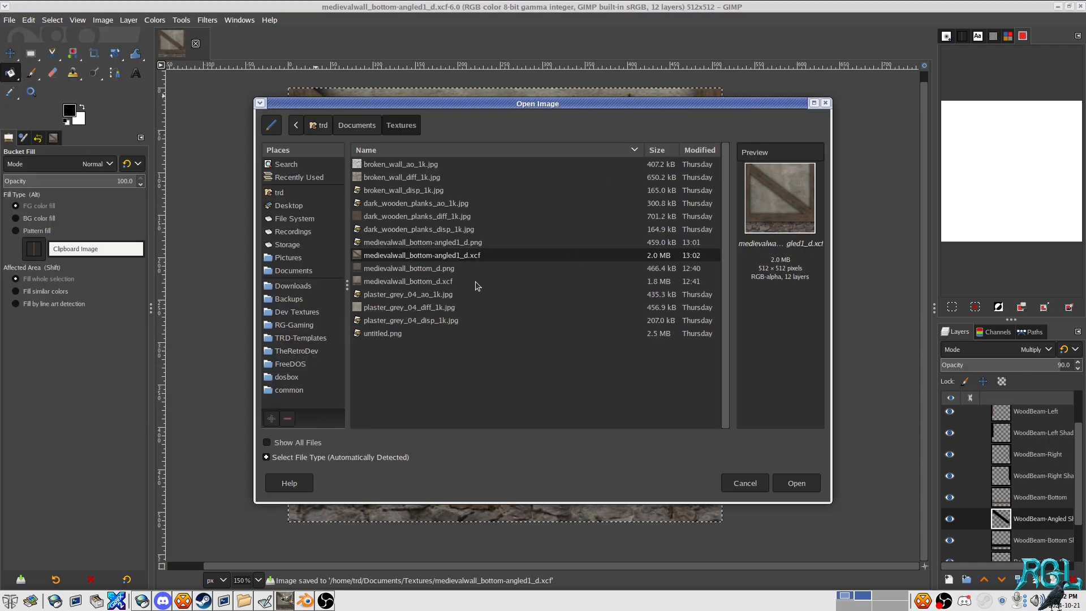
pyautogui.doubleClick(470, 281)
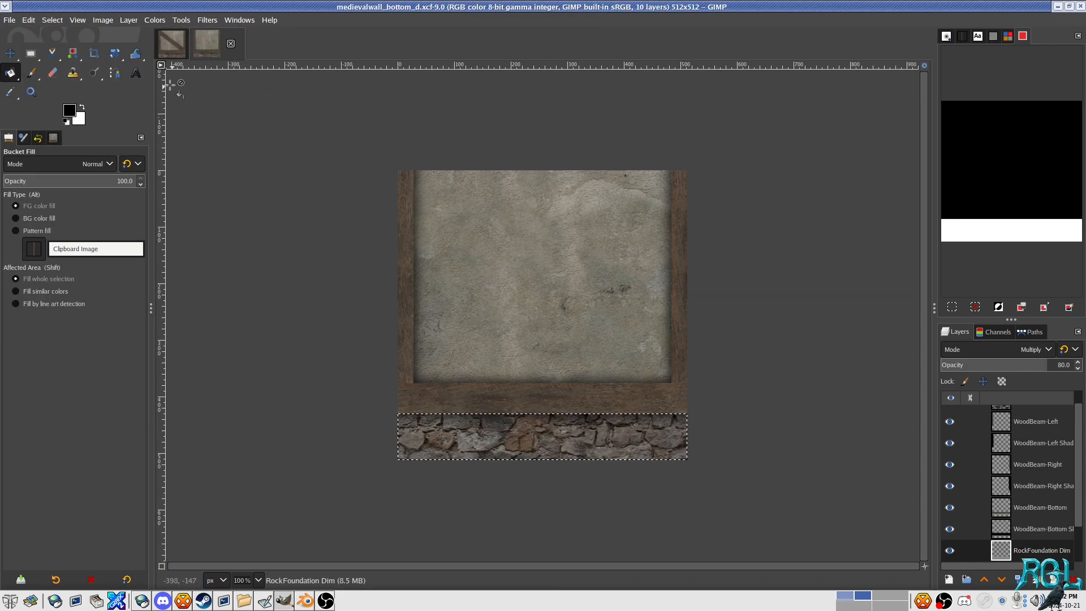
pyautogui.click(172, 43)
pyautogui.click(196, 44)
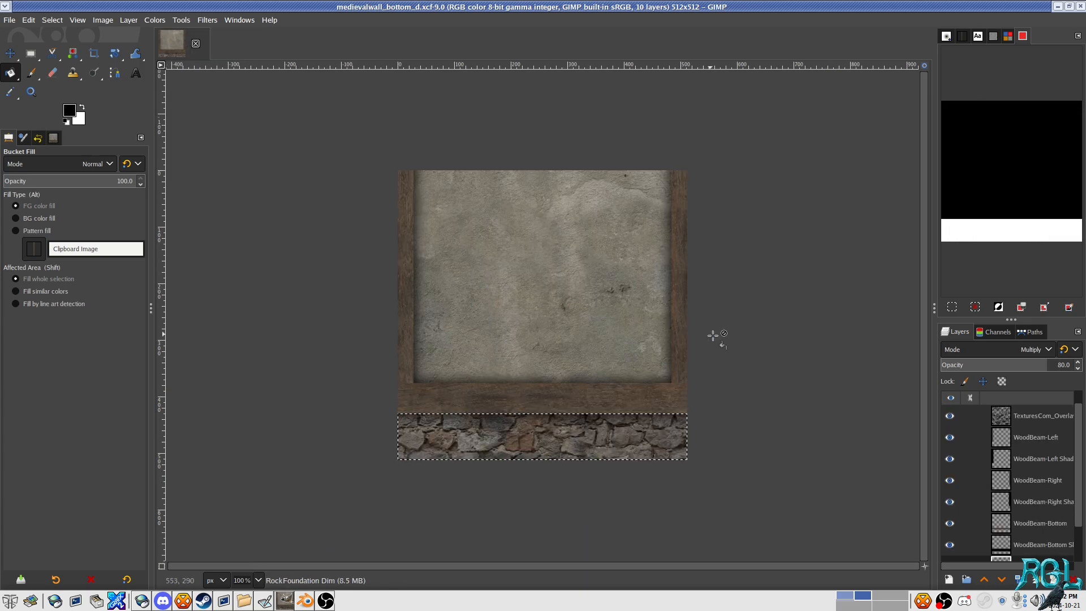
# Step: Duplicate the WoodBeam-Bottom layer and rename the copy WoodBeam-Angled
pyautogui.scroll(-3, 1022, 461)
pyautogui.click(1040, 485)
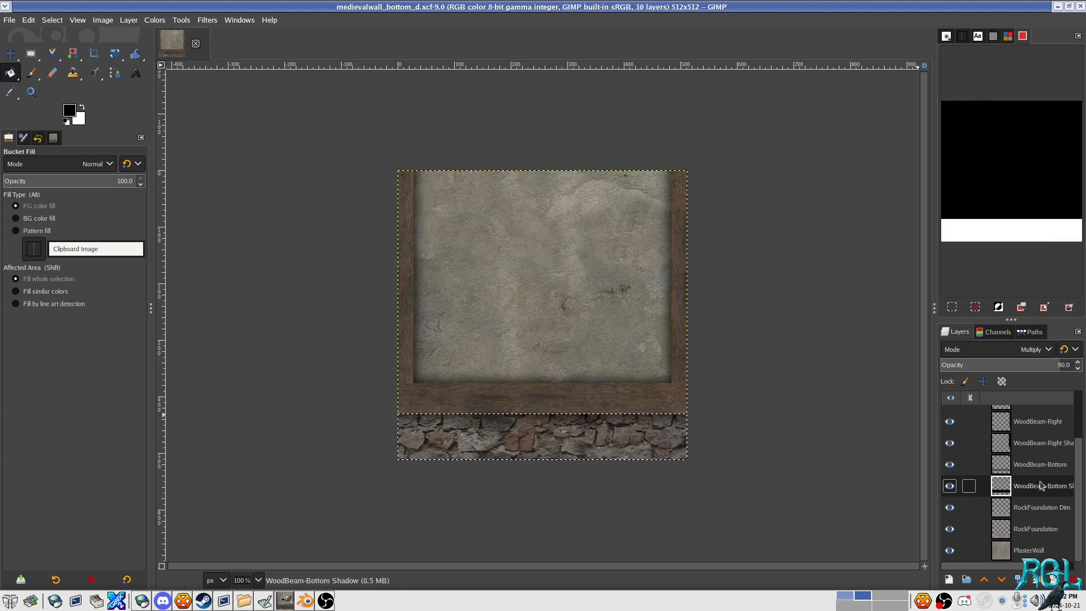
pyautogui.click(1040, 464)
pyautogui.rightClick(1039, 465)
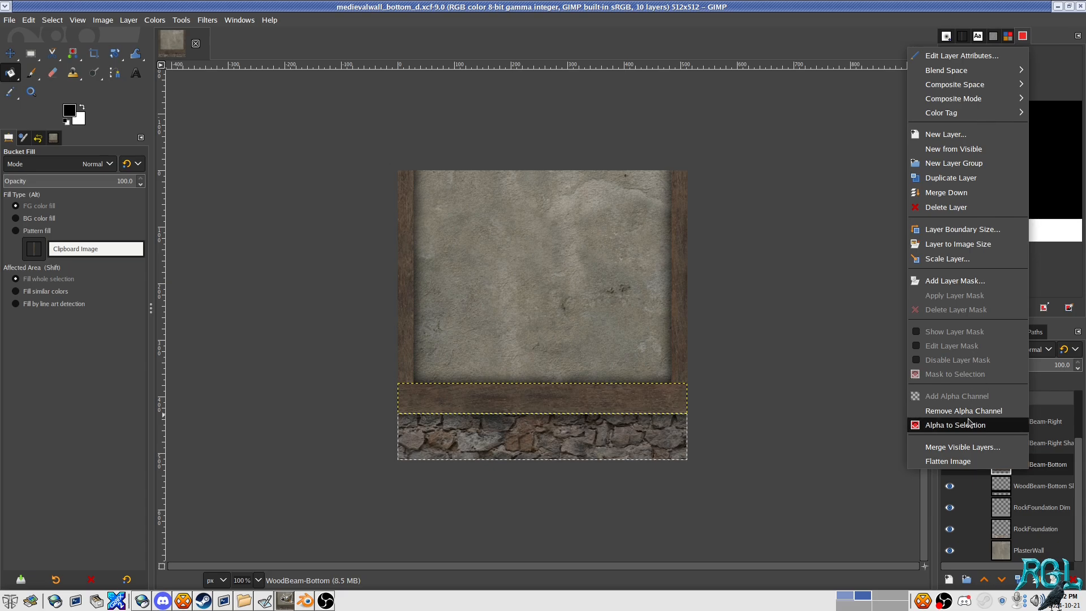
pyautogui.click(955, 182)
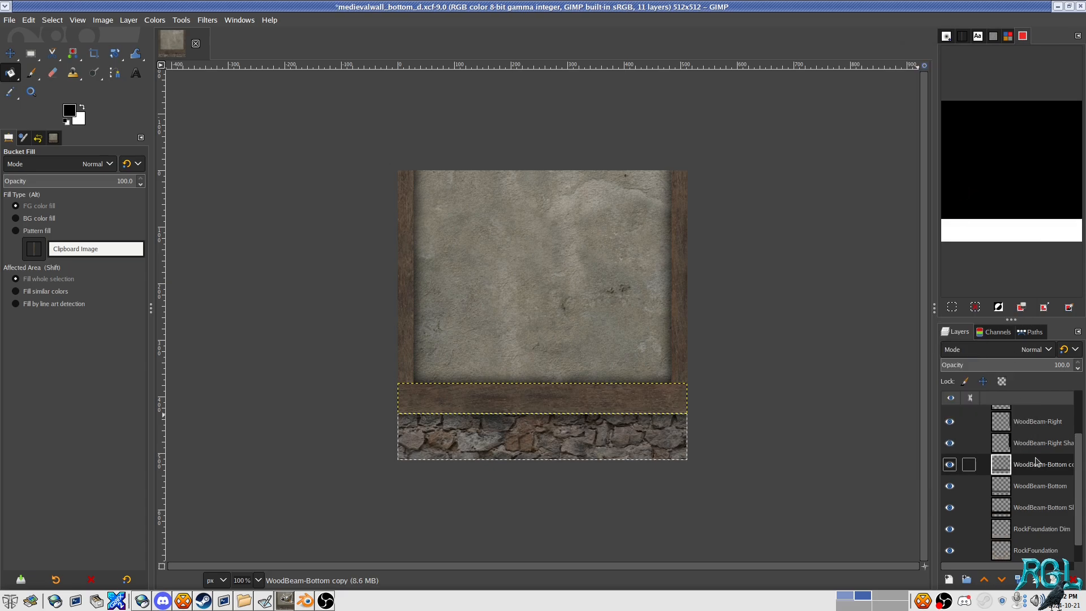
pyautogui.doubleClick(1037, 462)
pyautogui.write('WoodBeam-Angled')
pyautogui.press('Return')
# Step: Clear the selection, rotate the WoodBeam-Angled layer by -40 degrees, and move its lower end into the plaster's lower-left corner
pyautogui.moveTo(550, 306); pyautogui.dragTo(525, 293)
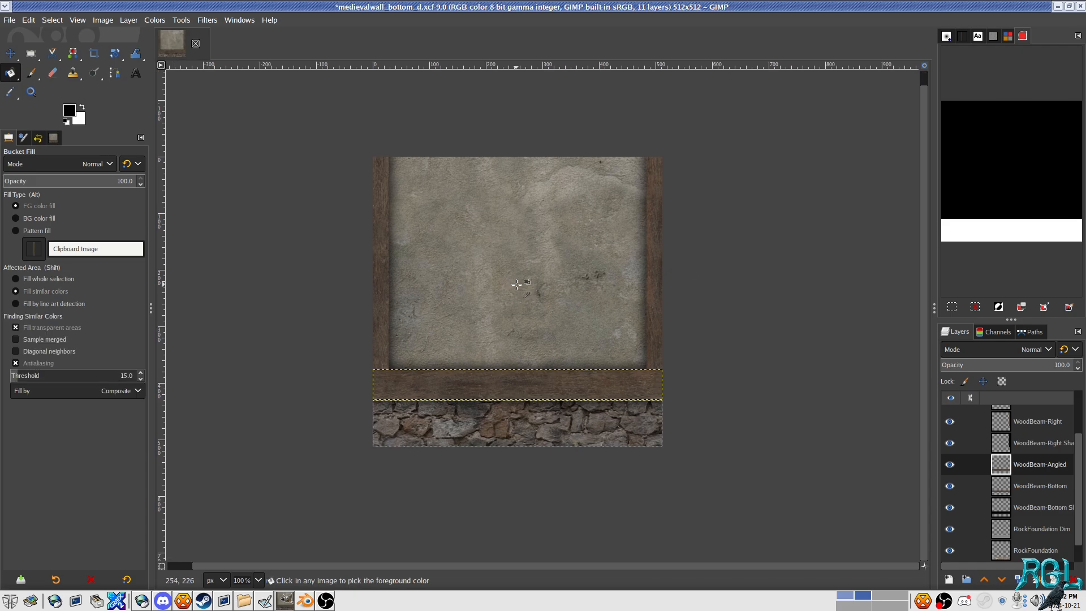
pyautogui.hotkey('ctrl', 'shift', 'a')
pyautogui.click(113, 56)
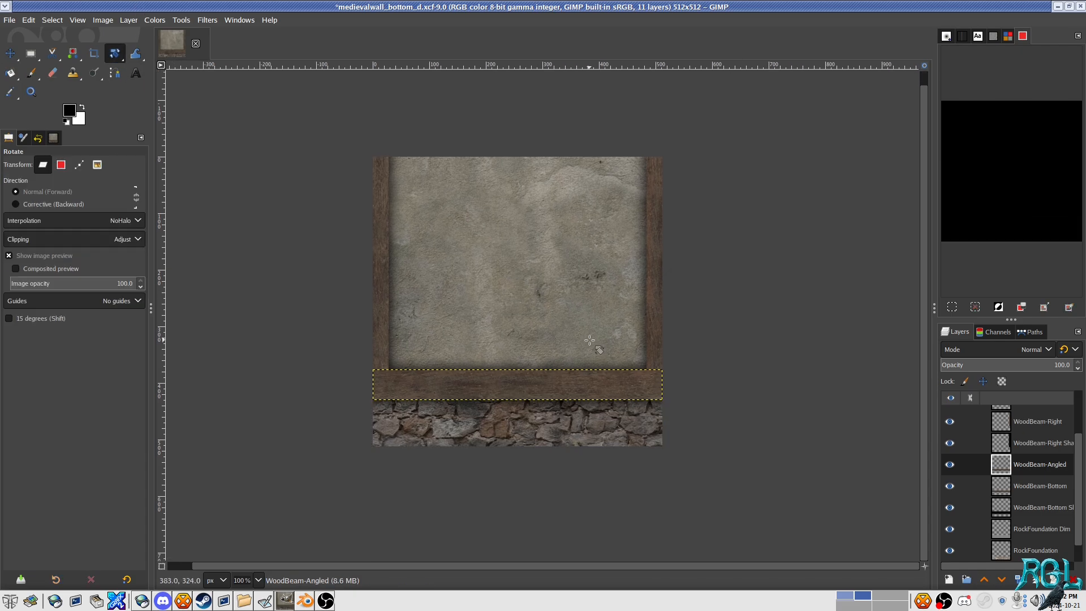
pyautogui.moveTo(620, 363); pyautogui.dragTo(629, 315)
pyautogui.moveTo(823, 105); pyautogui.dragTo(760, 106)
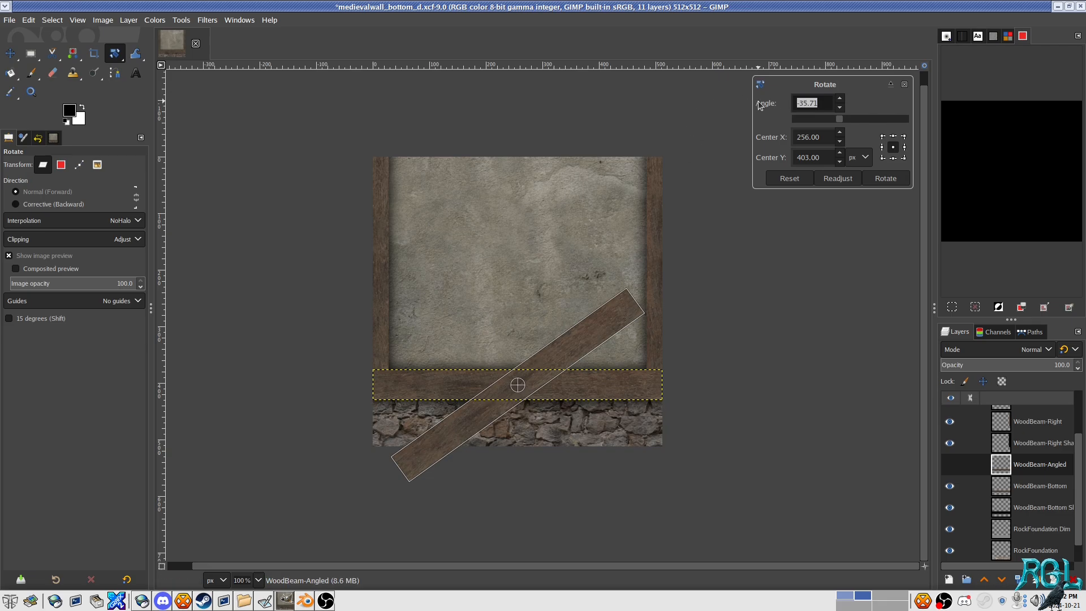
pyautogui.press('Return')
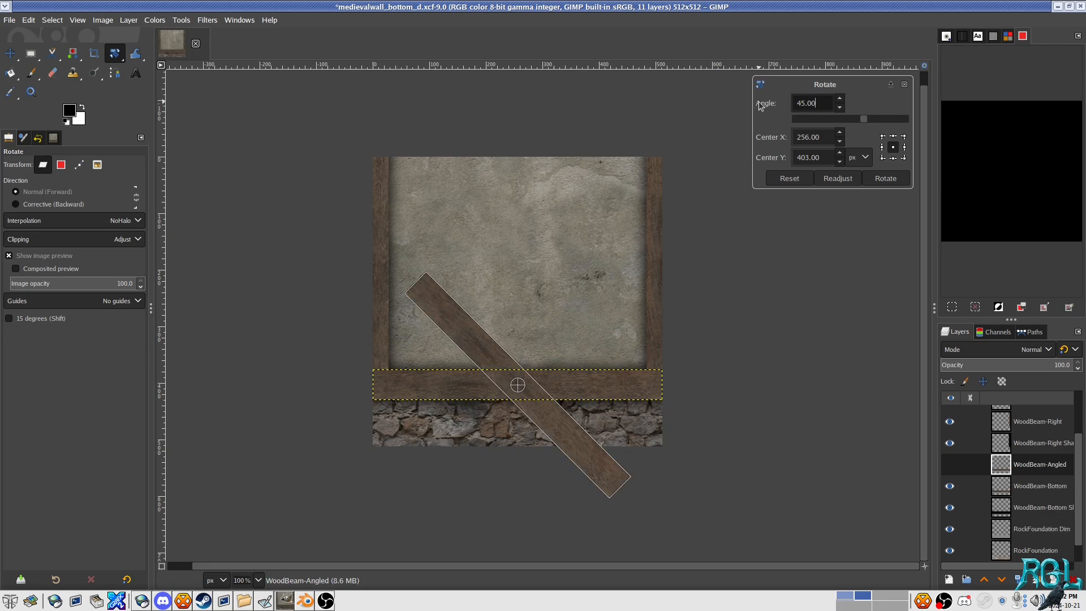
pyautogui.press('Return')
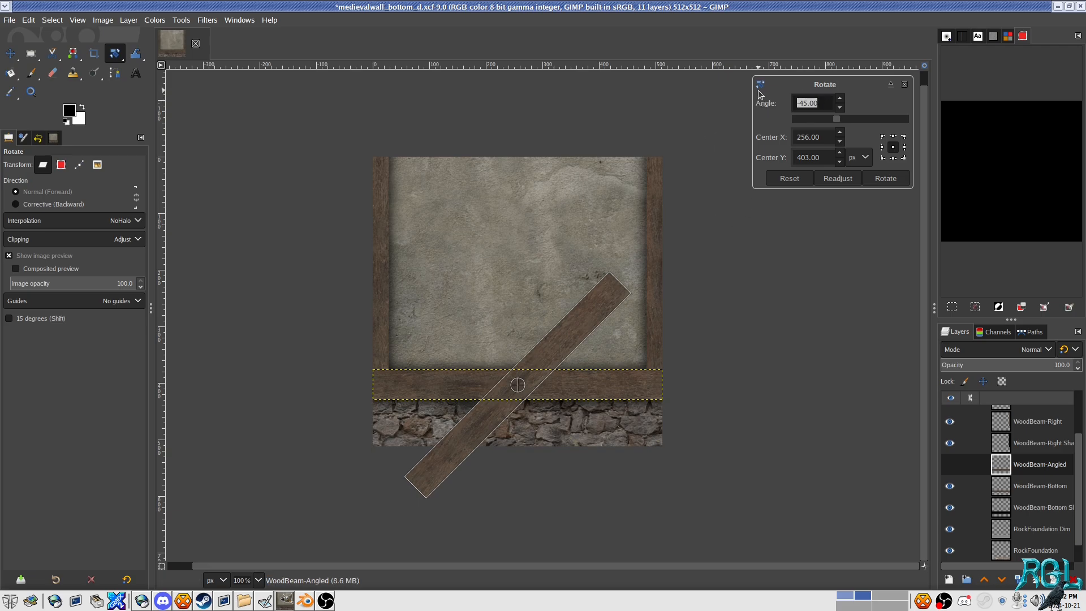
pyautogui.press('Return')
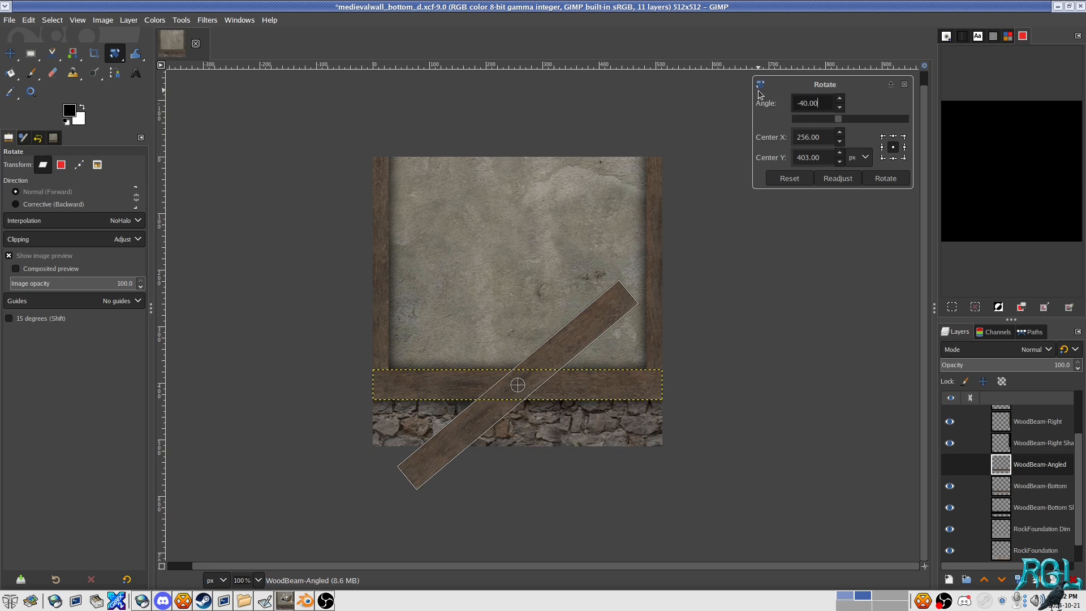
pyautogui.click(885, 178)
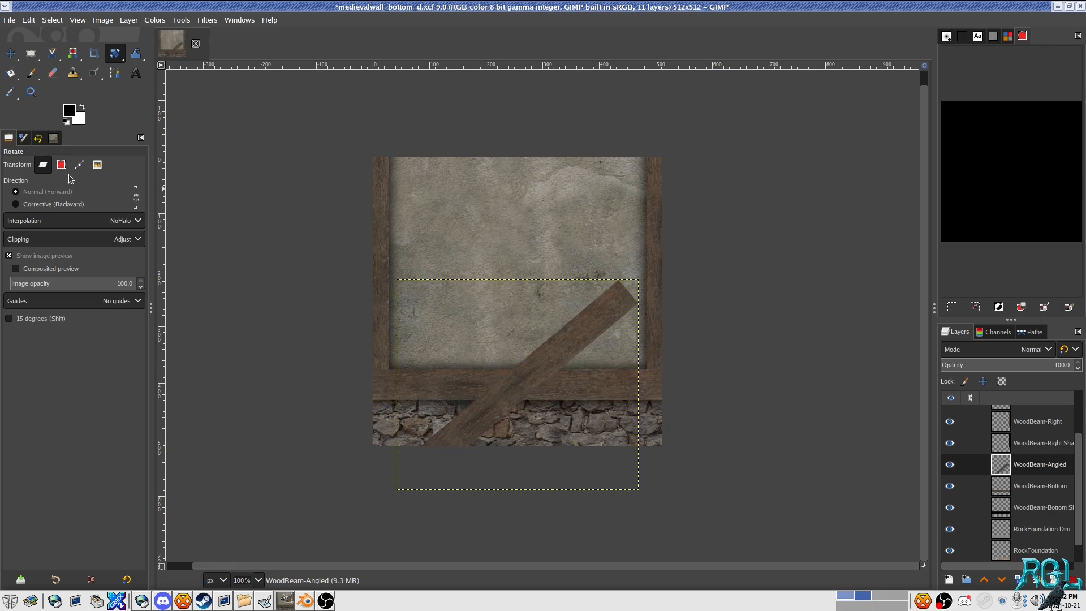
pyautogui.click(10, 53)
pyautogui.moveTo(522, 405); pyautogui.dragTo(474, 311)
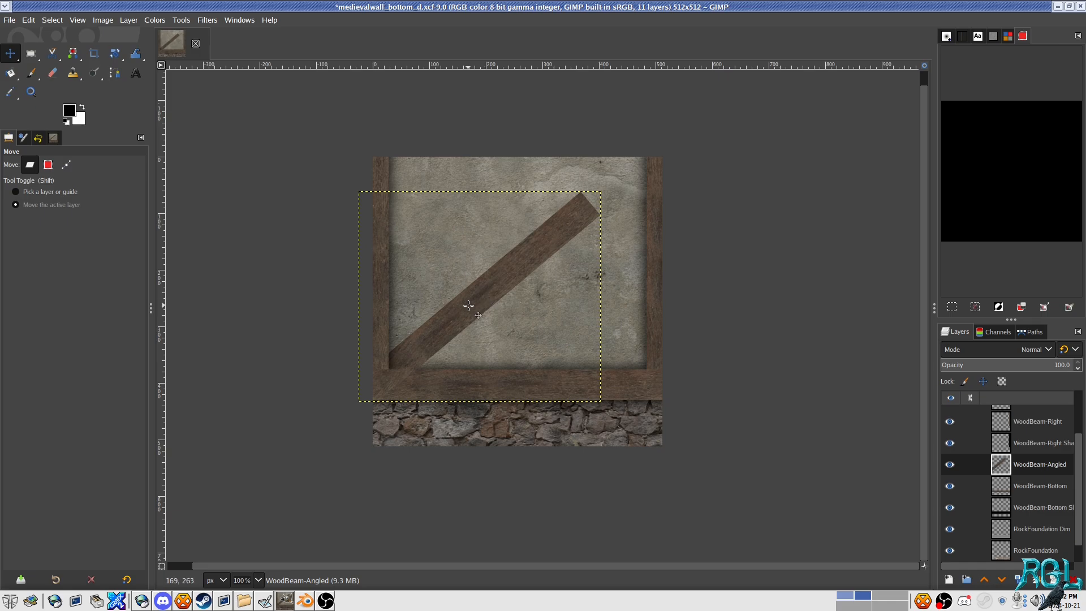
# Step: Duplicate WoodBeam-Angled, align the copy to extend the beam past the upper-right corner, and merge it down into the original
pyautogui.rightClick(1001, 463)
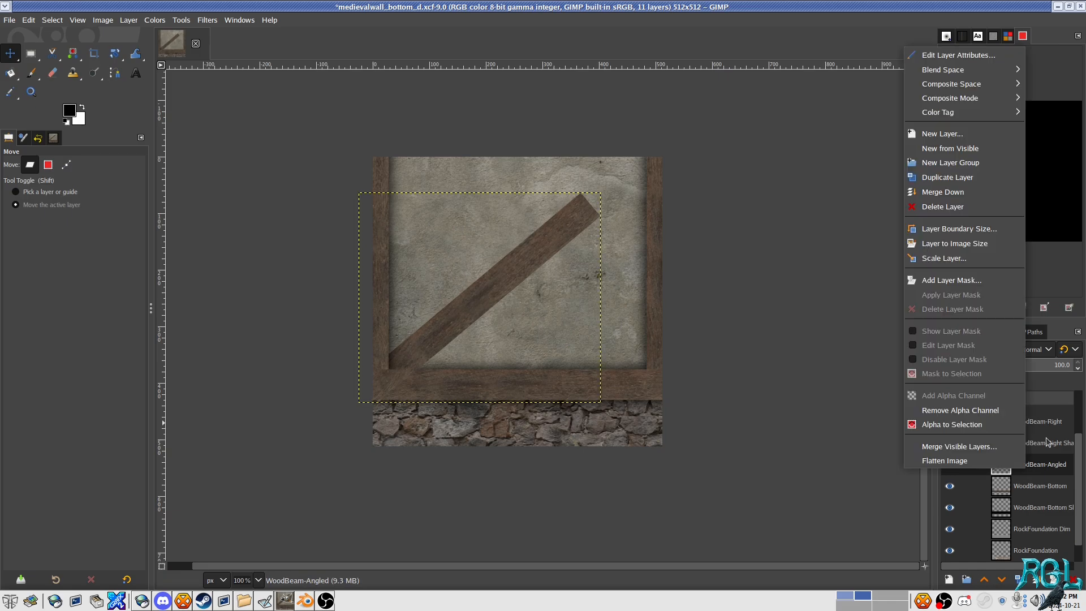
pyautogui.click(971, 178)
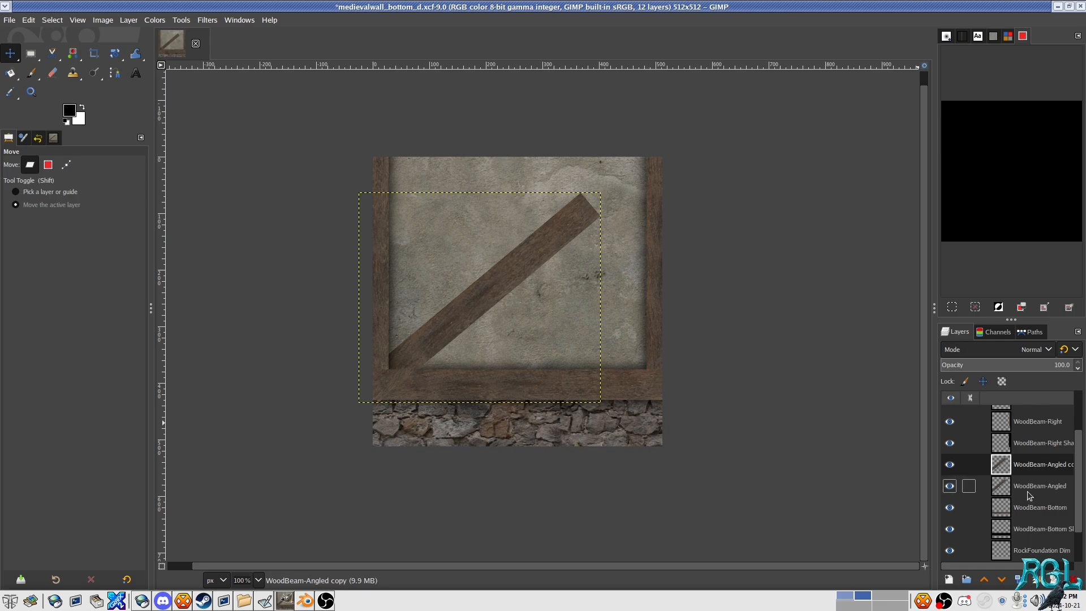
pyautogui.moveTo(465, 302); pyautogui.dragTo(601, 188)
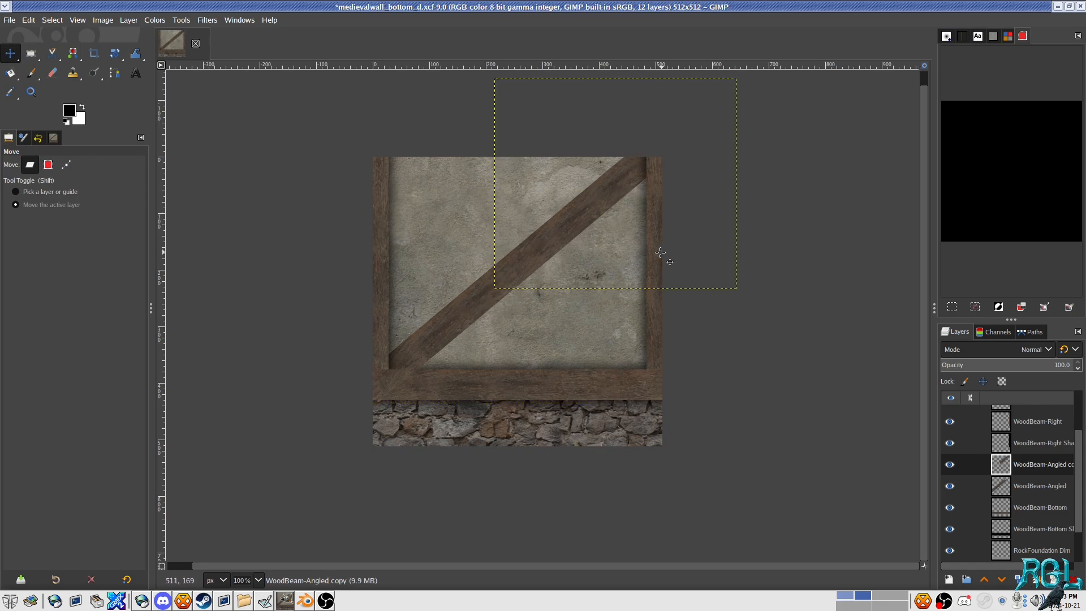
pyautogui.moveTo(660, 253); pyautogui.dragTo(614, 290)
pyautogui.scroll(2, 578, 220)
pyautogui.scroll(-2, 574, 216)
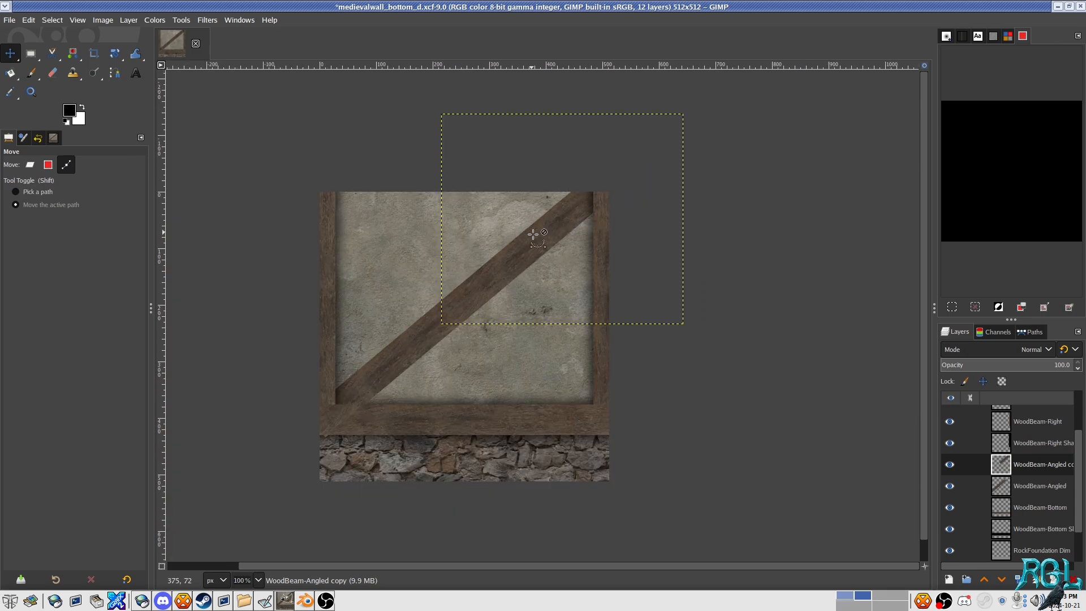
pyautogui.moveTo(533, 234); pyautogui.dragTo(605, 181)
pyautogui.scroll(3, 571, 226)
pyautogui.moveTo(439, 257)
pyautogui.mouseDown()
pyautogui.moveTo(455, 240)
pyautogui.moveTo(442, 256)
pyautogui.mouseUp()
pyautogui.scroll(-3, 498, 289)
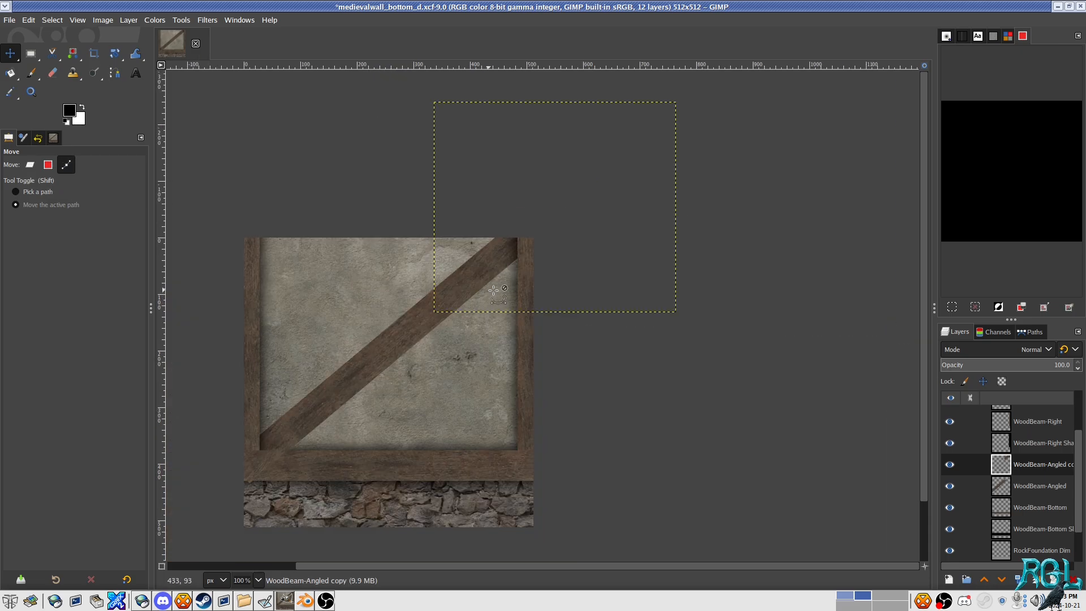
pyautogui.moveTo(516, 294); pyautogui.dragTo(656, 184)
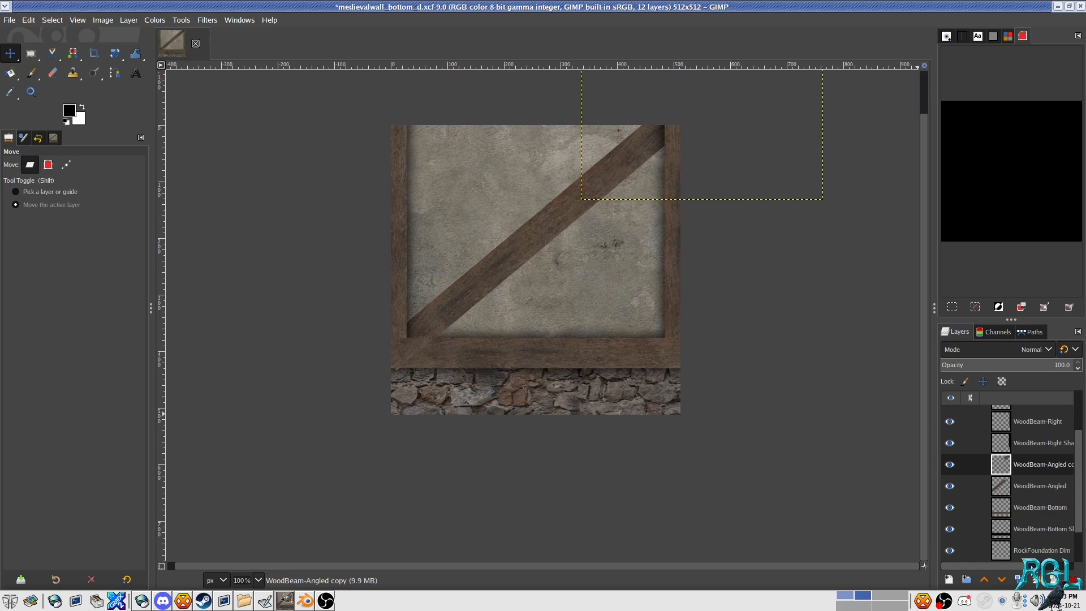
pyautogui.click(1035, 580)
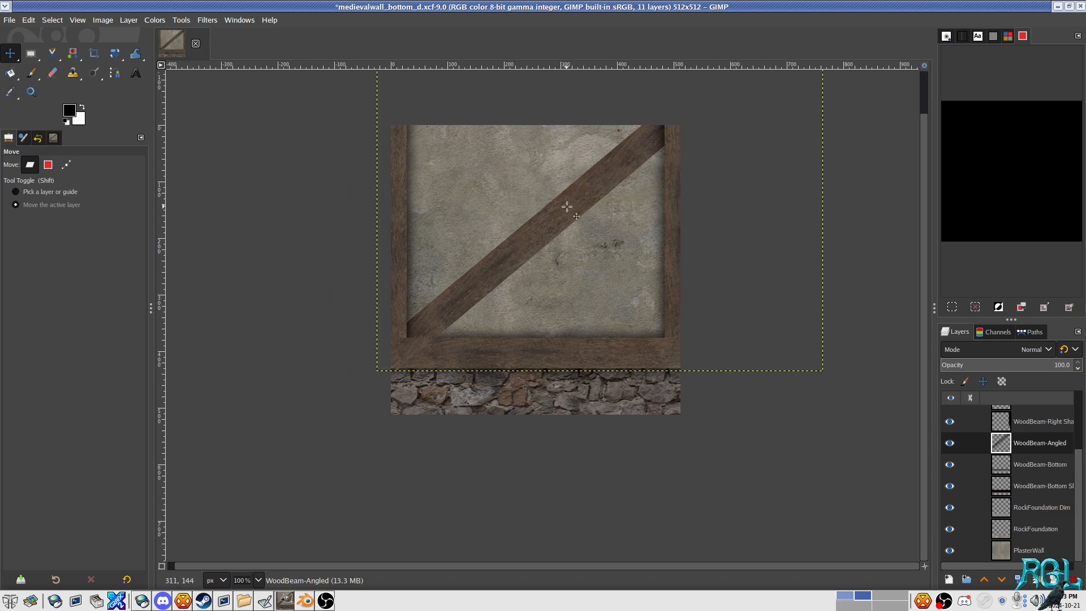
# Step: Rotate the merged diagonal beam slightly and reposition it so its upper edge meets the plaster's upper-right corner
pyautogui.moveTo(566, 205)
pyautogui.mouseDown()
pyautogui.moveTo(537, 237)
pyautogui.moveTo(575, 216)
pyautogui.mouseUp()
pyautogui.click(114, 53)
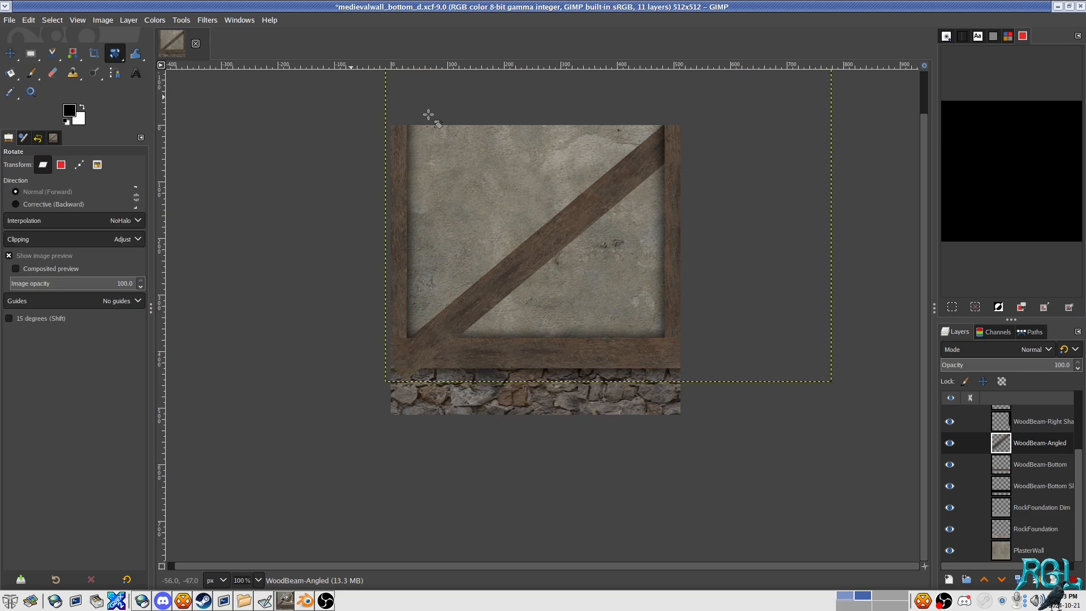
pyautogui.moveTo(633, 180)
pyautogui.mouseDown()
pyautogui.moveTo(643, 178)
pyautogui.moveTo(627, 185)
pyautogui.mouseUp()
pyautogui.click(886, 178)
pyautogui.press('m')
pyautogui.moveTo(707, 188); pyautogui.dragTo(663, 245)
pyautogui.scroll(3, 633, 169)
pyautogui.scroll(2, 546, 304)
pyautogui.moveTo(584, 254); pyautogui.dragTo(584, 254)
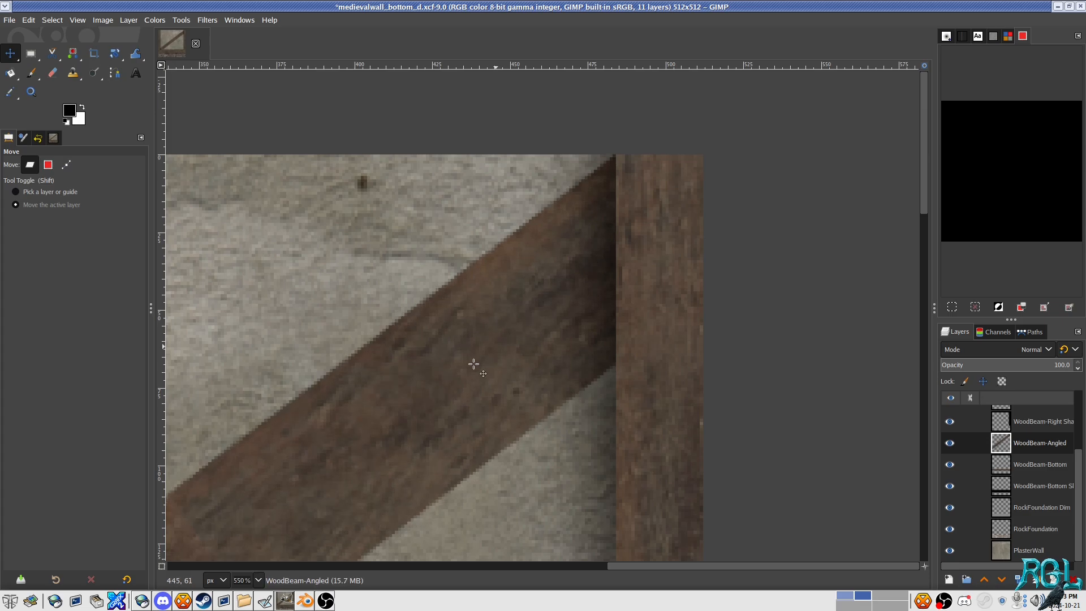
# Step: Select the WoodBeam-Bottom layer's opaque area and delete that area from the WoodBeam-Angled layer
pyautogui.scroll(-4, 471, 365)
pyautogui.moveTo(450, 379); pyautogui.dragTo(710, 108)
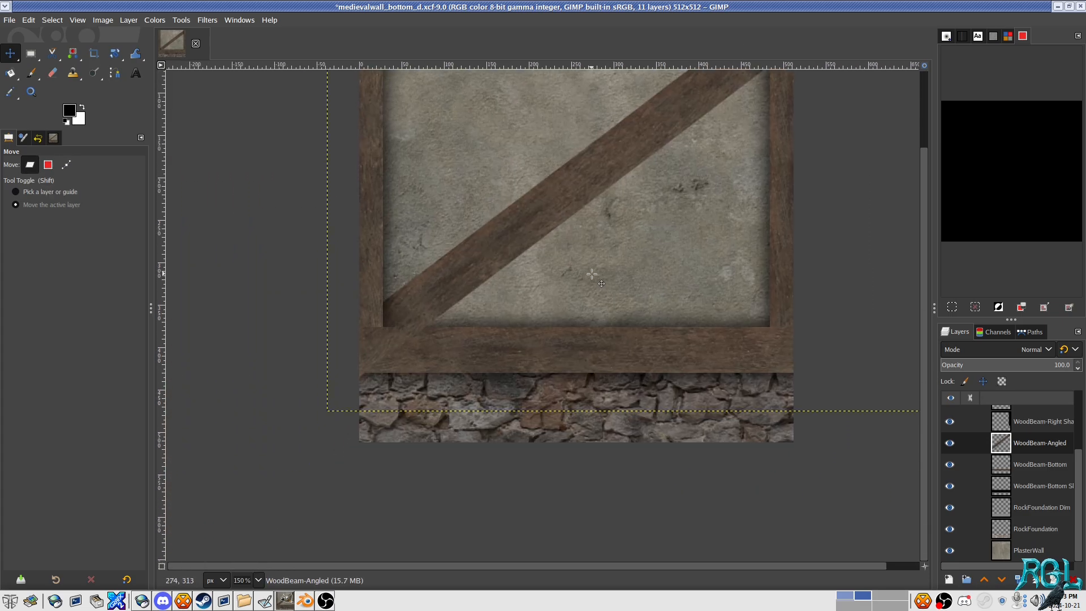
pyautogui.press('ctrl')
pyautogui.click(1040, 472)
pyautogui.rightClick(1040, 471)
pyautogui.click(985, 424)
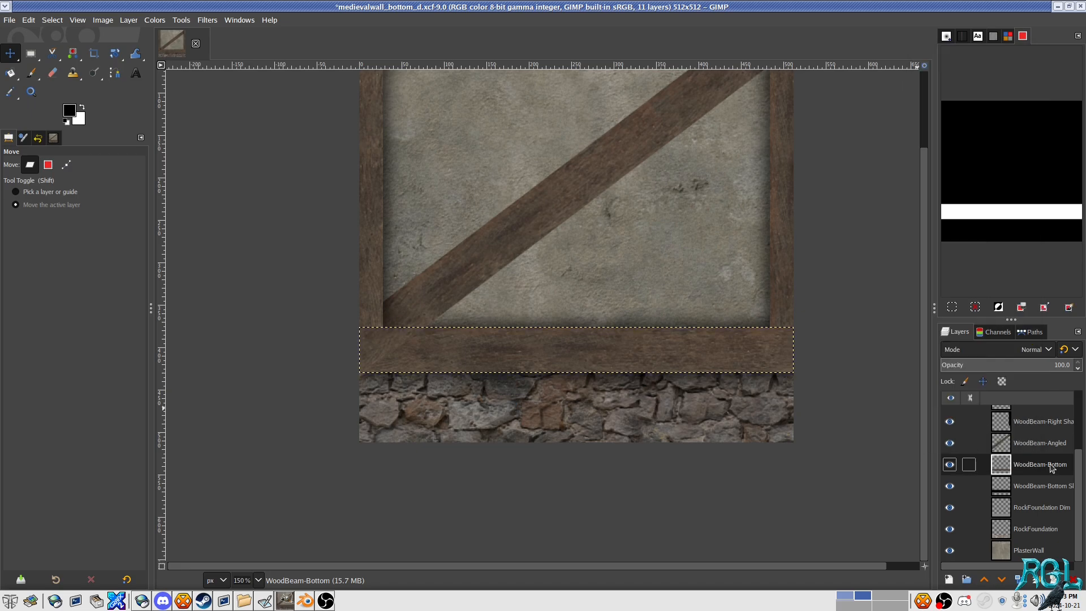
pyautogui.click(1040, 443)
# Step: Select the WoodBeam-Right layer's opaque area and delete the part of WoodBeam-Angled that overlaps it
pyautogui.scroll(1, 567, 253)
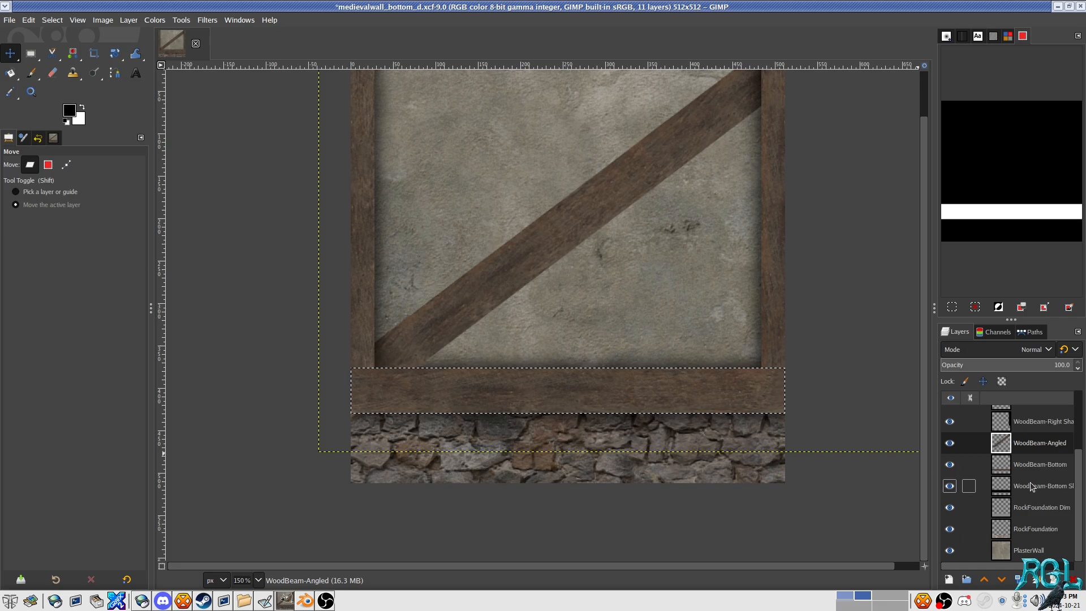
pyautogui.scroll(3, 1046, 440)
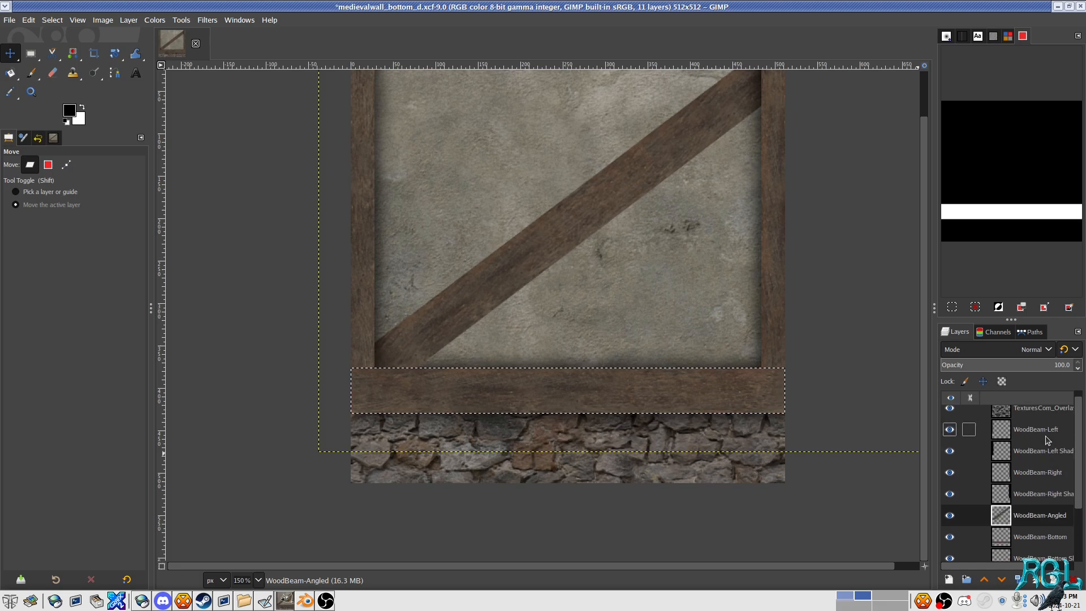
pyautogui.rightClick(1047, 477)
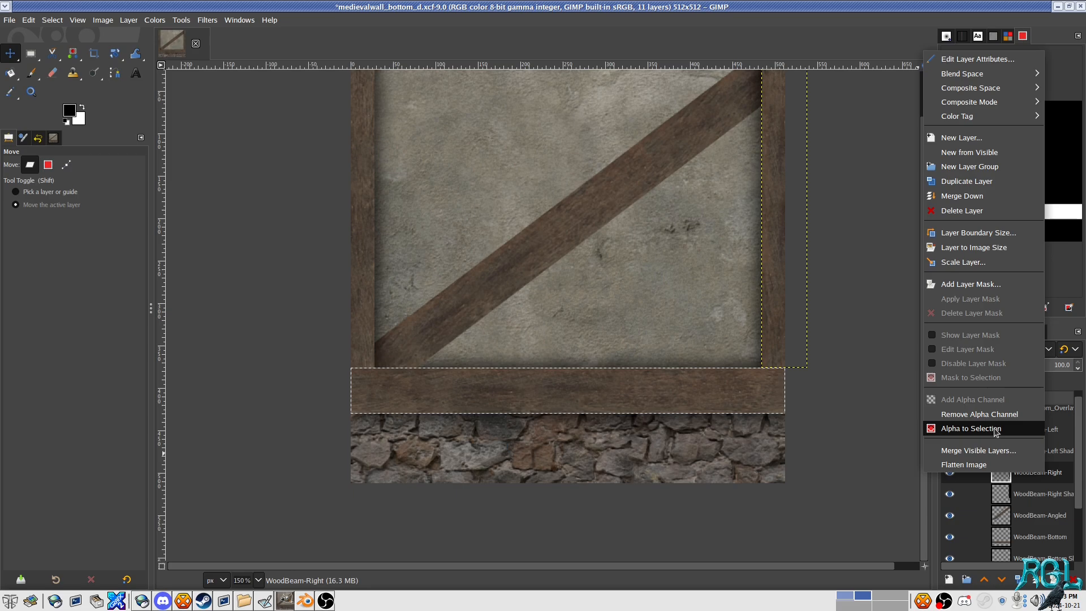
pyautogui.click(971, 429)
pyautogui.click(1053, 515)
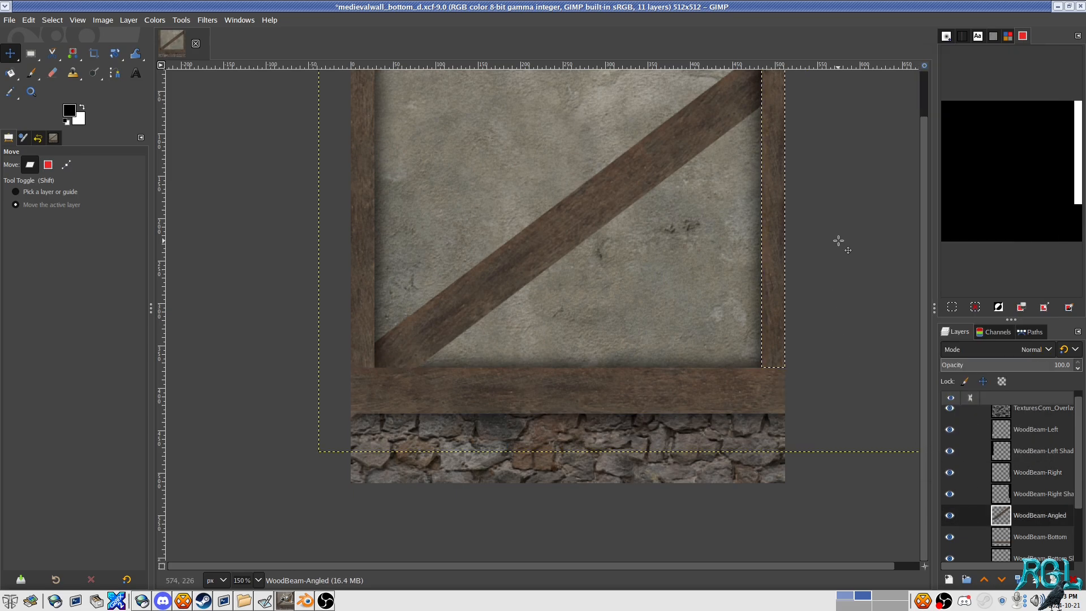
pyautogui.moveTo(796, 323); pyautogui.dragTo(741, 383)
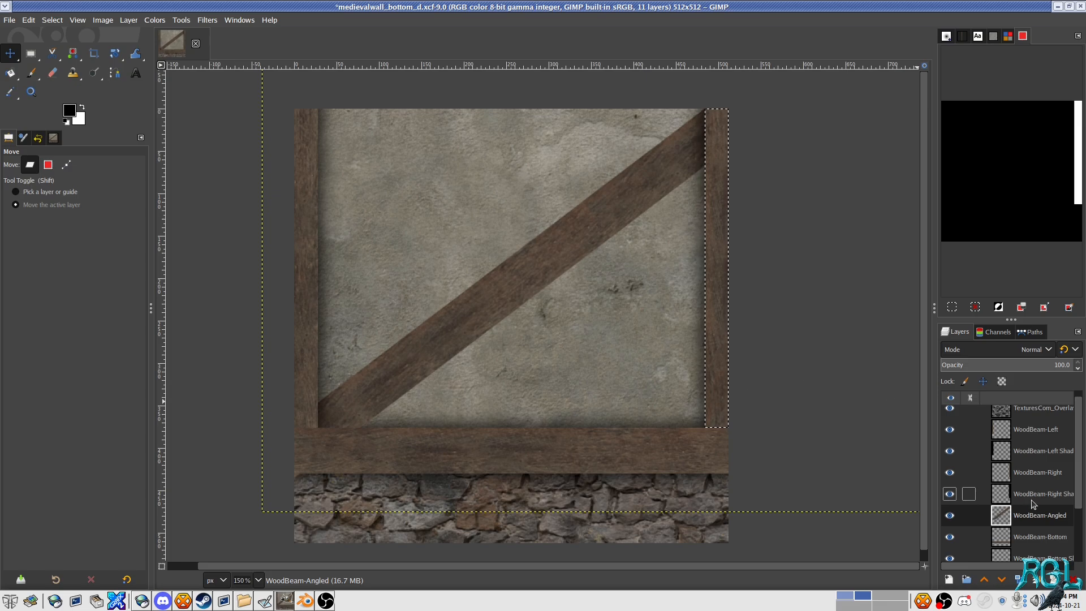
# Step: Trim WoodBeam-Angled where it overlaps the left beam, using the WoodBeam-Left layer's alpha as the selection
pyautogui.moveTo(401, 286); pyautogui.dragTo(429, 235)
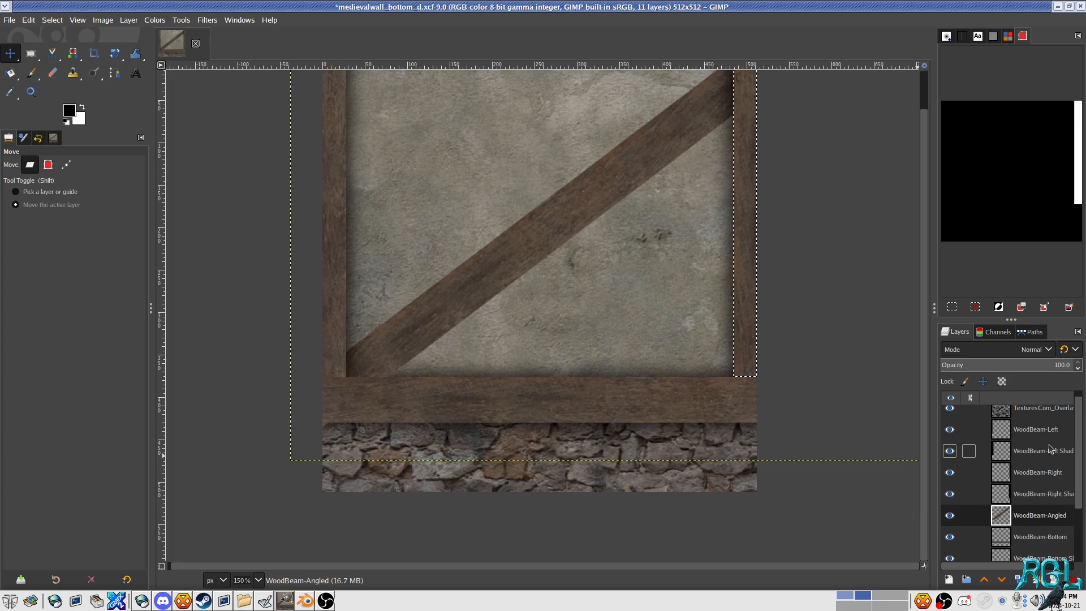
pyautogui.rightClick(1042, 429)
pyautogui.click(1001, 382)
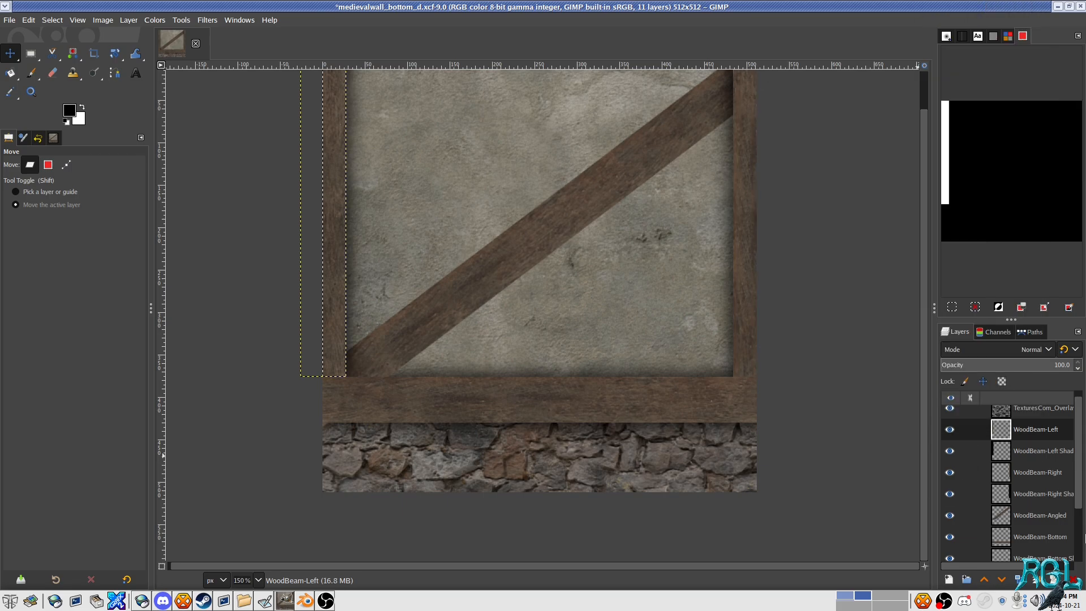
pyautogui.click(1040, 515)
pyautogui.moveTo(628, 317); pyautogui.dragTo(672, 334)
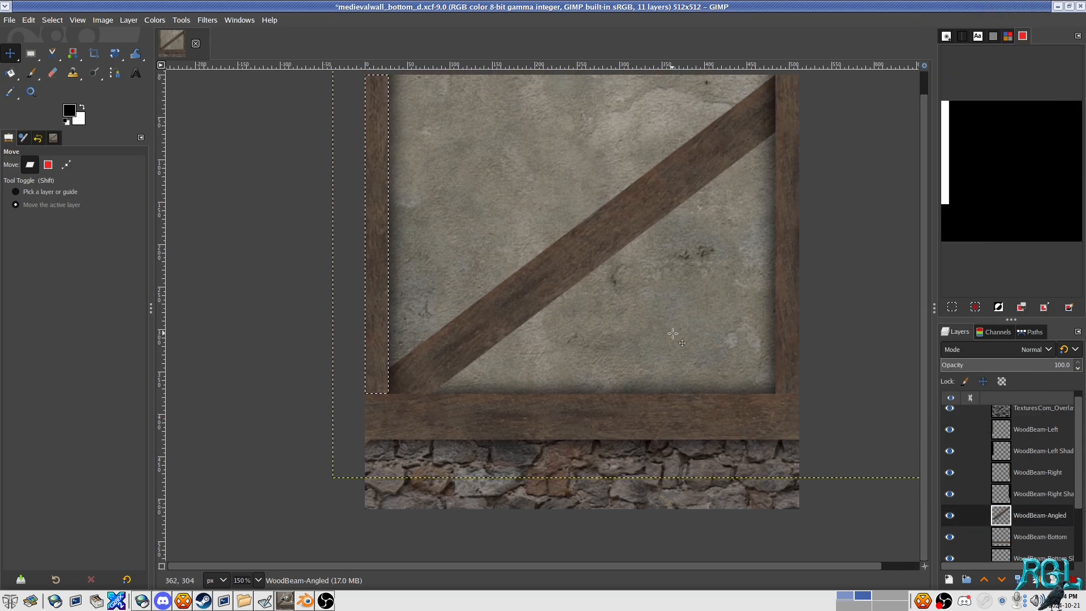
# Step: Move the WoodBeam-Angled layer above WoodBeam-Left in the layer stack and check the beam's upper end
pyautogui.moveTo(1047, 517); pyautogui.dragTo(1036, 431)
pyautogui.scroll(3, 746, 170)
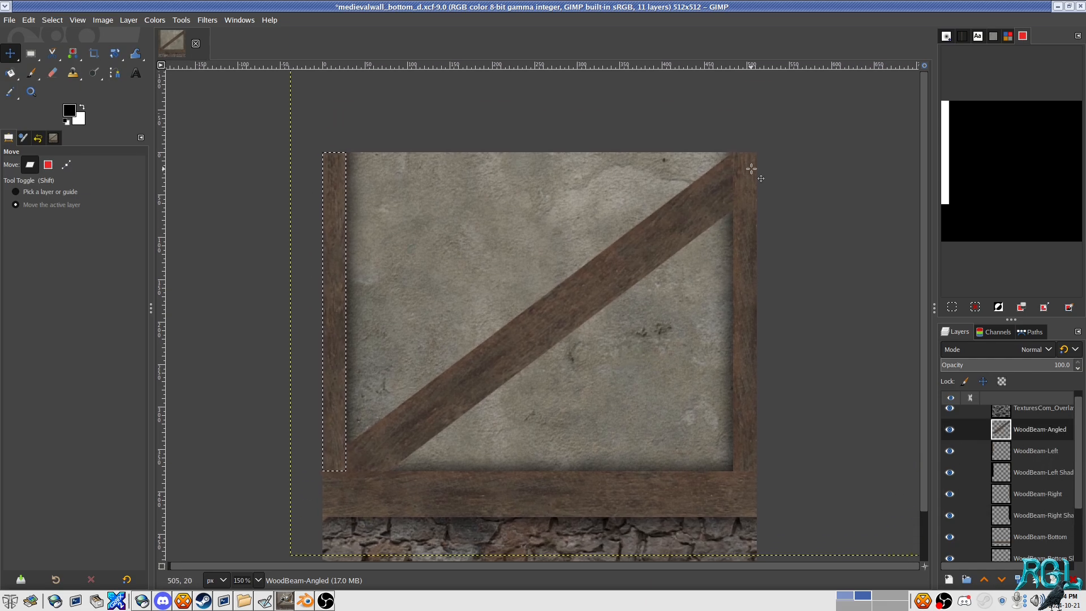
pyautogui.scroll(3, 754, 158)
pyautogui.scroll(-3, 754, 157)
pyautogui.moveTo(663, 363); pyautogui.dragTo(745, 305)
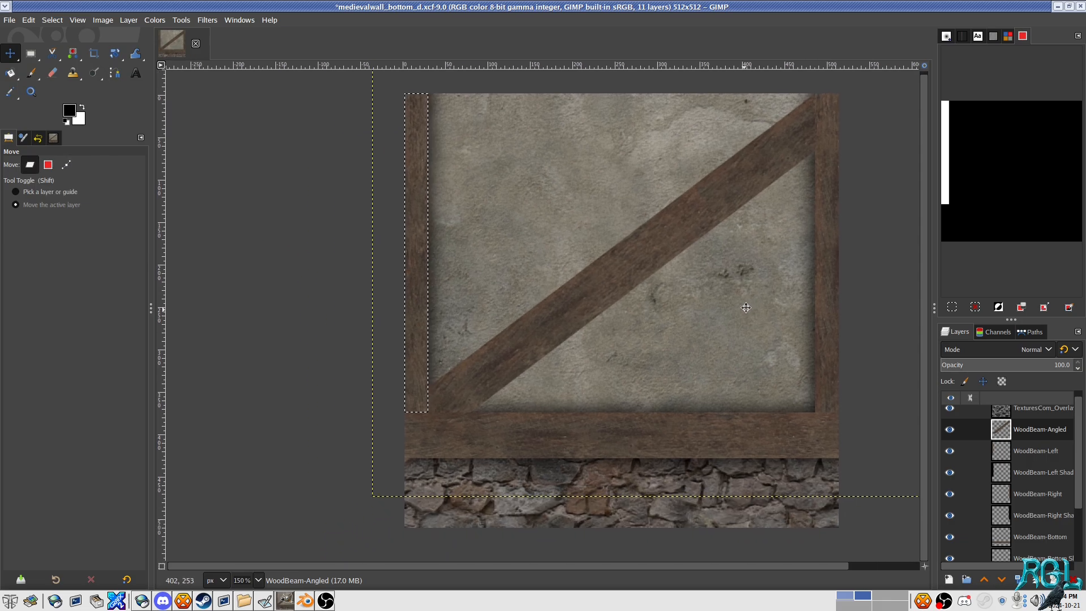
# Step: Turn the WoodBeam-Angled layer's alpha into a selection outlining the trimmed diagonal beam
pyautogui.moveTo(614, 329); pyautogui.dragTo(575, 326)
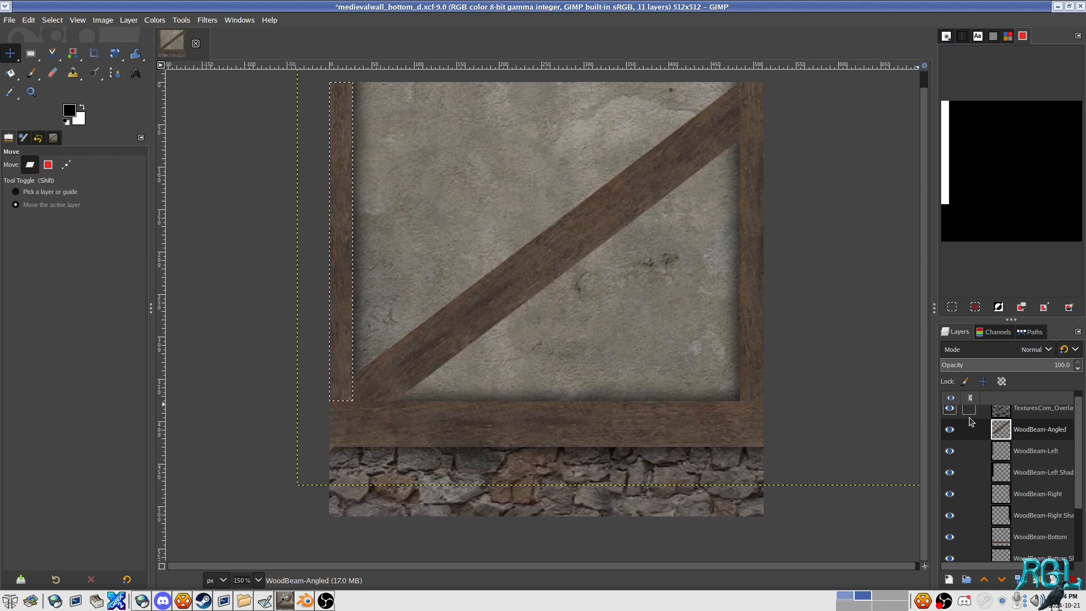
pyautogui.rightClick(1038, 436)
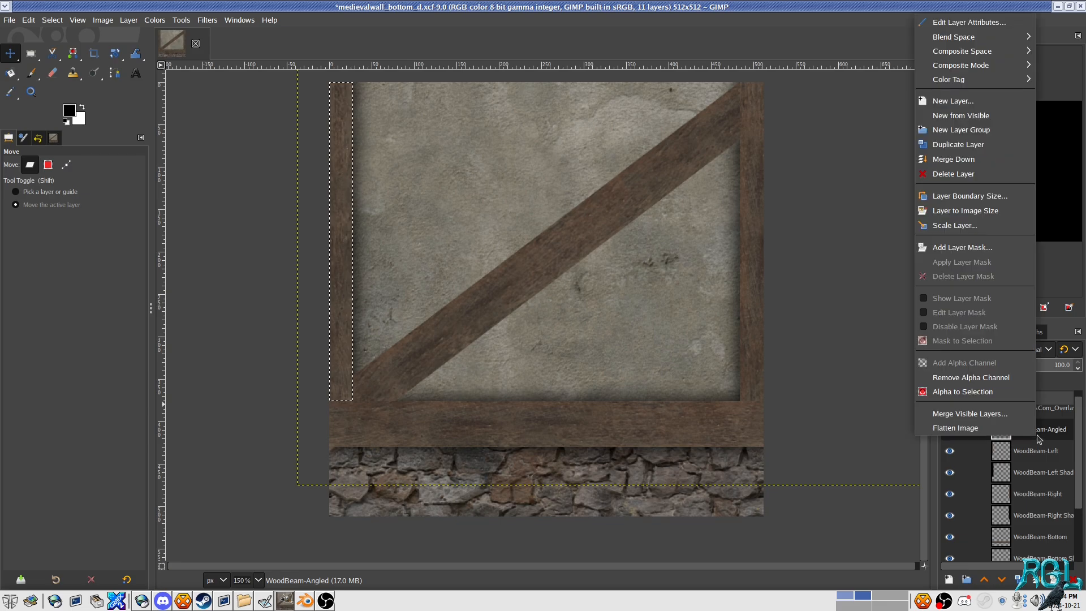
pyautogui.click(1001, 395)
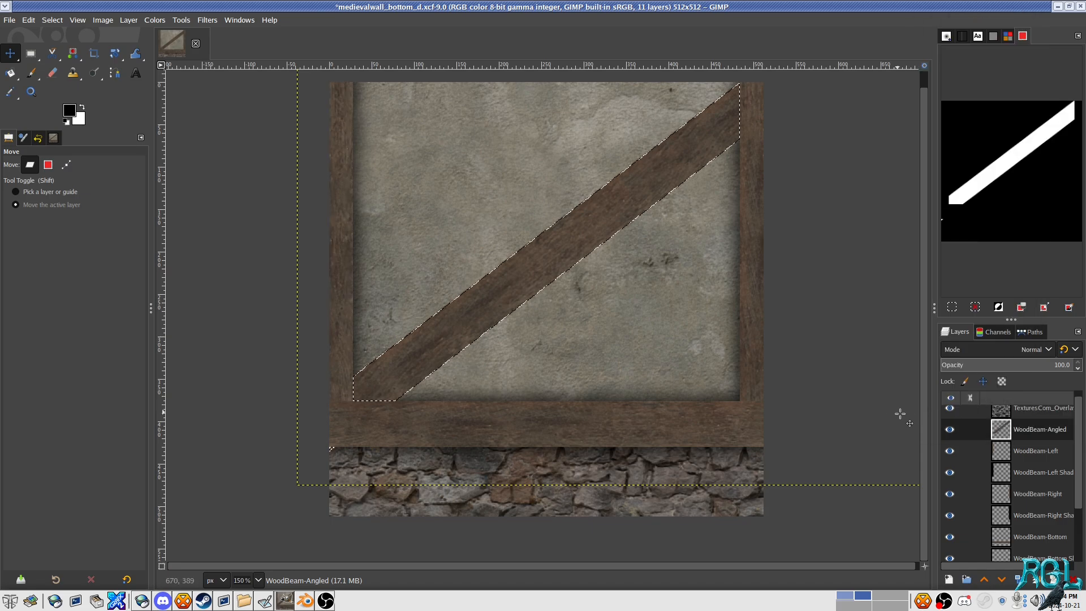
# Step: Select the RockFoundation layer's opaque area and delete the stray piece of WoodBeam-Angled that overlaps the stones
pyautogui.moveTo(555, 379); pyautogui.dragTo(672, 219)
pyautogui.scroll(3, 479, 269)
pyautogui.scroll(4, 384, 328)
pyautogui.scroll(-4, 443, 236)
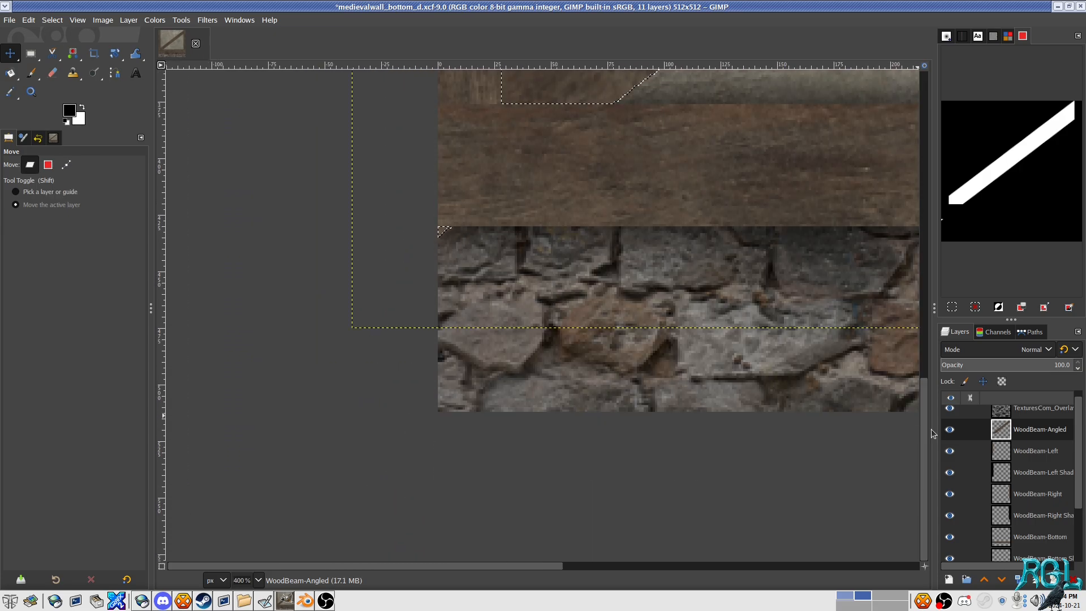
pyautogui.scroll(-3, 1006, 481)
pyautogui.click(1035, 529)
pyautogui.rightClick(1032, 528)
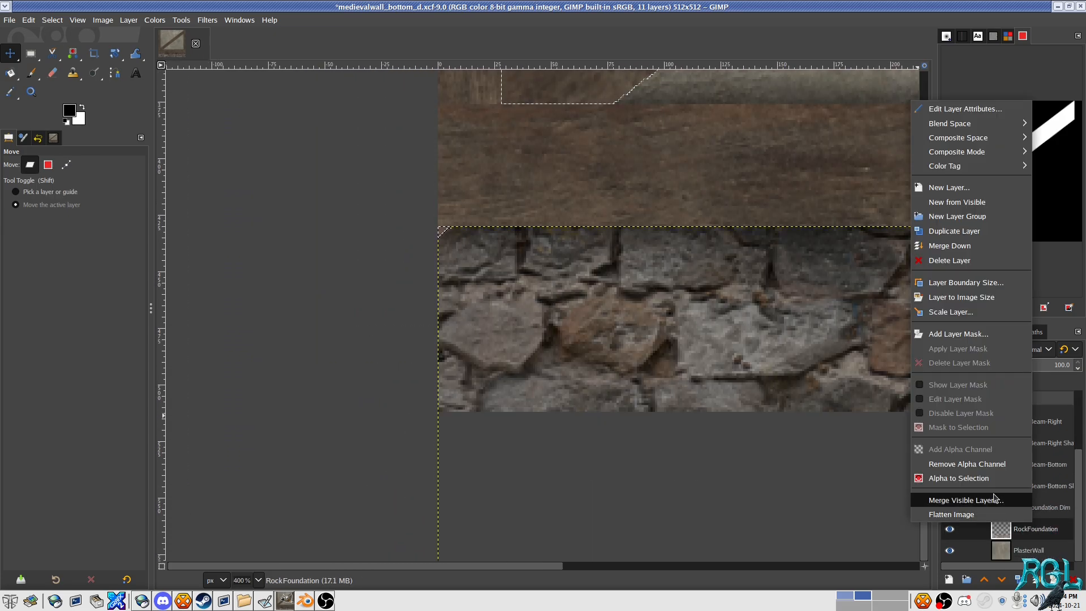
pyautogui.click(958, 477)
pyautogui.scroll(3, 1030, 506)
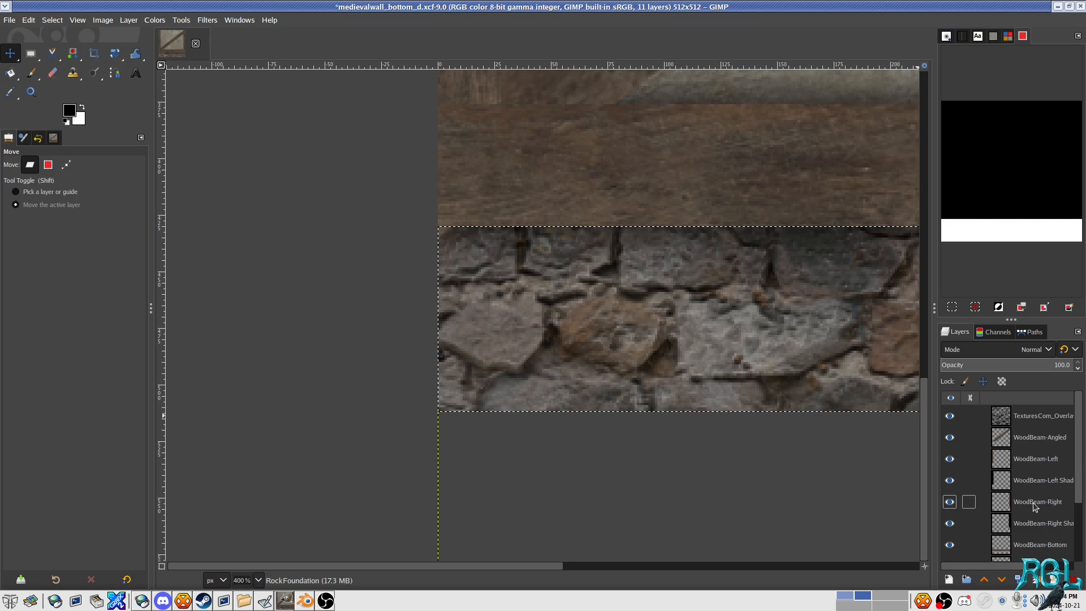
pyautogui.click(1027, 441)
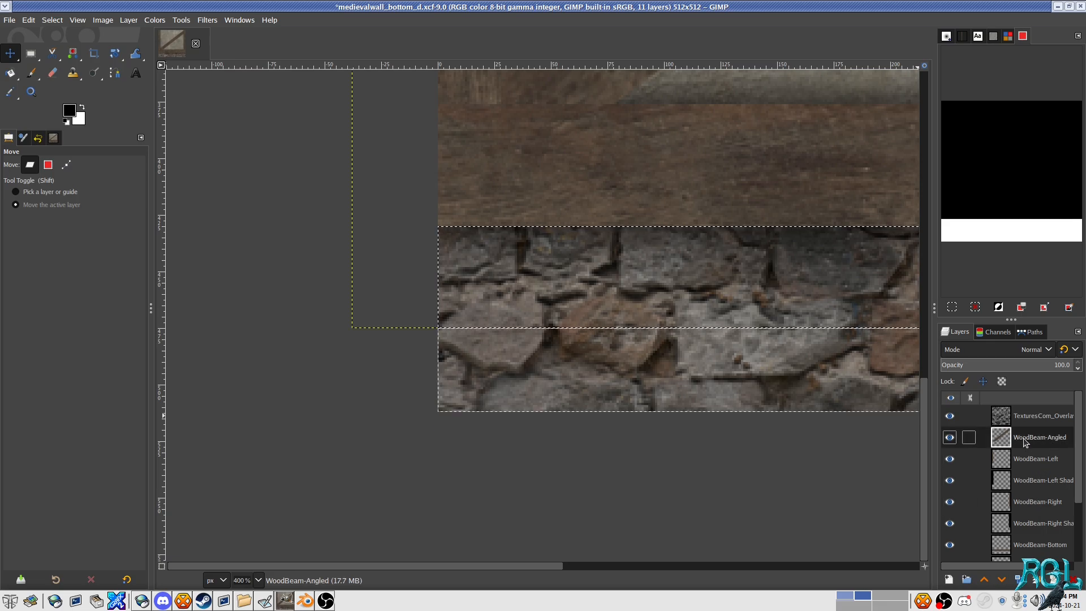
# Step: Turn the WoodBeam-Angled layer's alpha into a selection and check its outline along the diagonal beam
pyautogui.scroll(-4, 1021, 469)
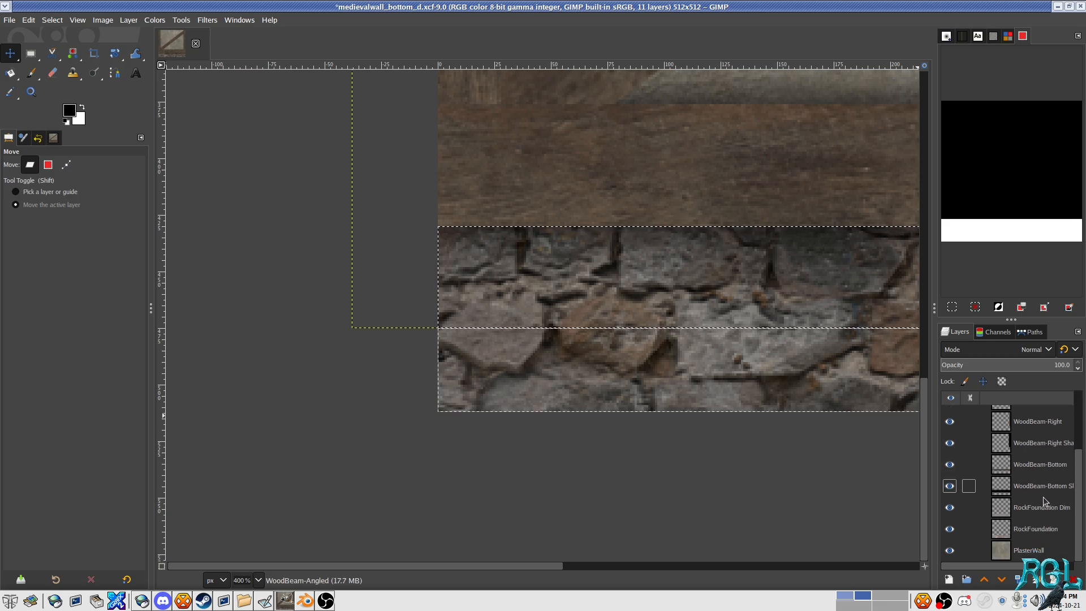
pyautogui.scroll(4, 1050, 518)
pyautogui.rightClick(1046, 450)
pyautogui.click(973, 417)
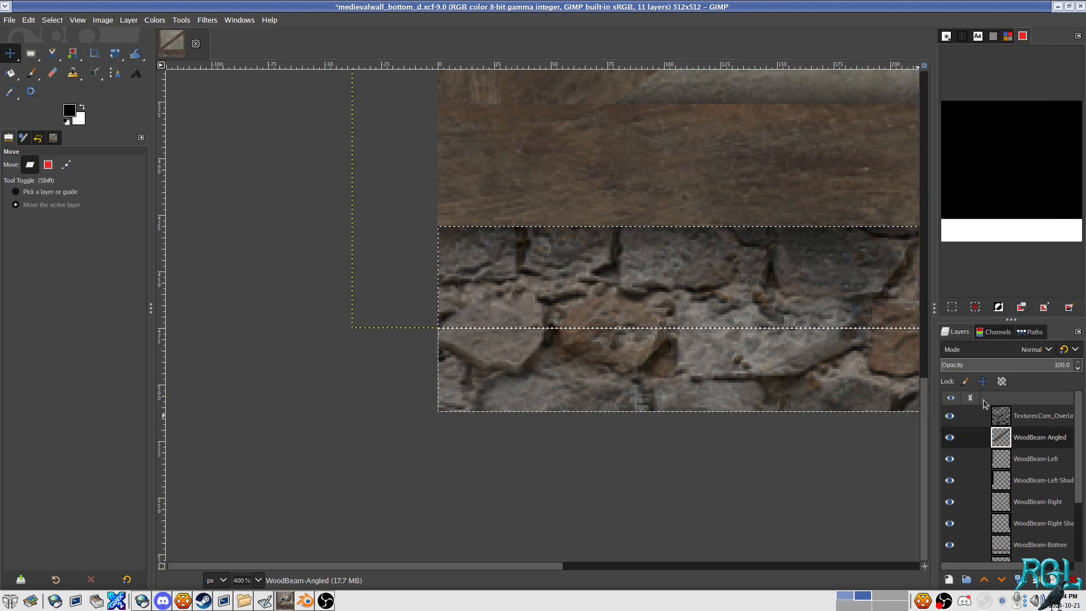
pyautogui.scroll(-5, 812, 223)
pyautogui.scroll(3, 747, 242)
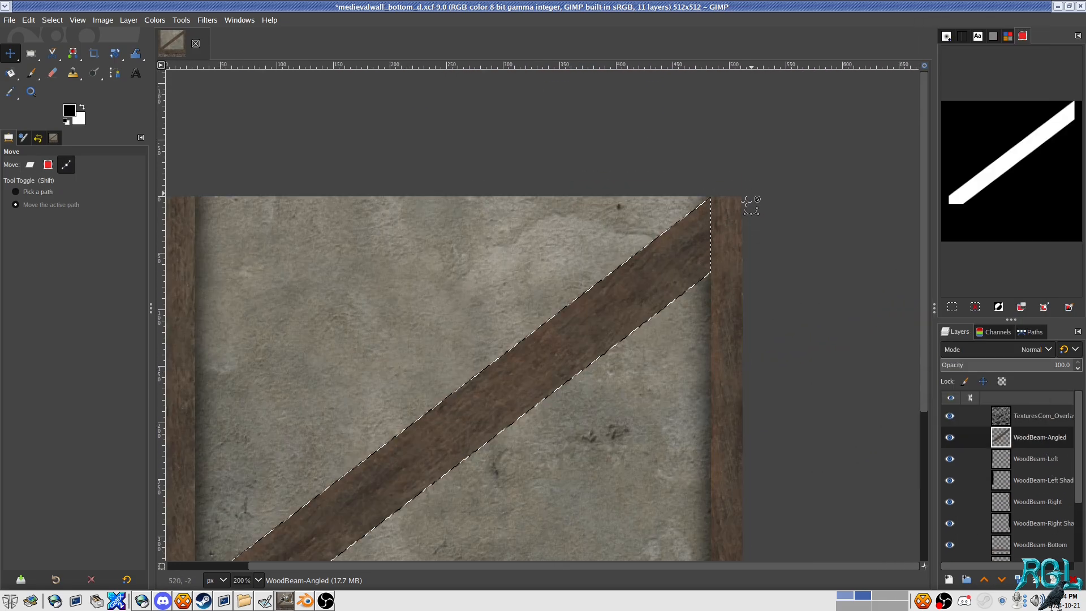
pyautogui.scroll(-2, 747, 201)
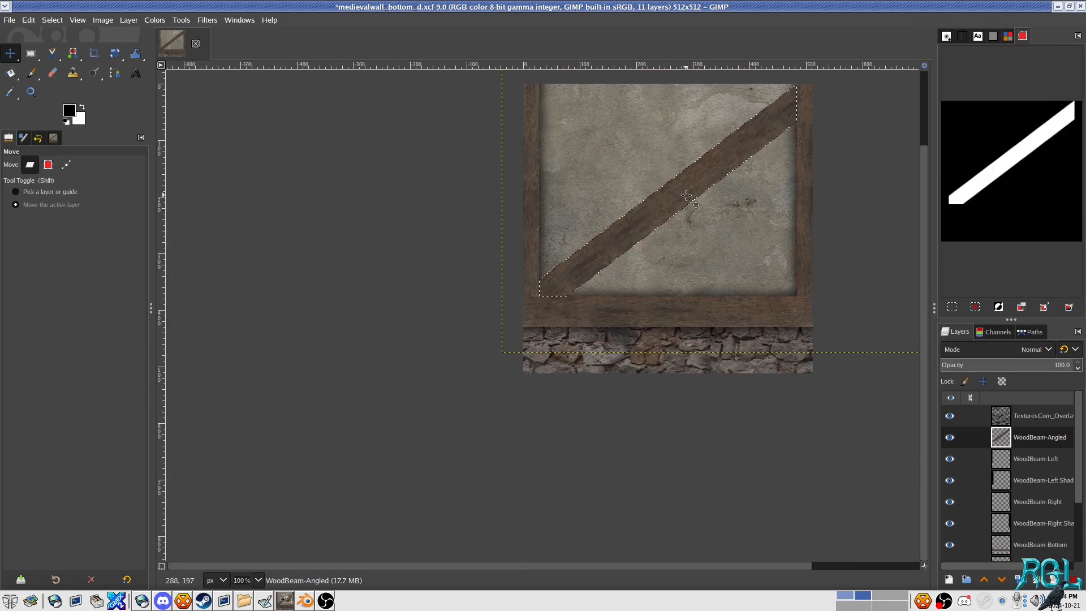
# Step: Duplicate the WoodBeam-Angled layer, place the copy directly beneath the original and rename it WoodBeam-Angled Shadow
pyautogui.rightClick(1046, 447)
pyautogui.click(969, 150)
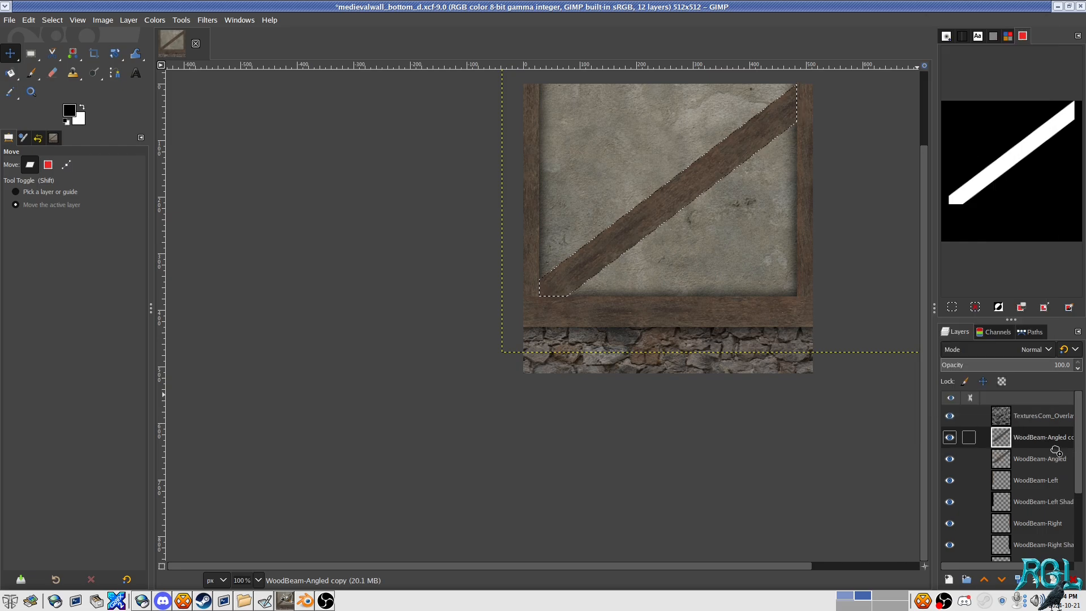
pyautogui.moveTo(1055, 451); pyautogui.dragTo(1045, 460)
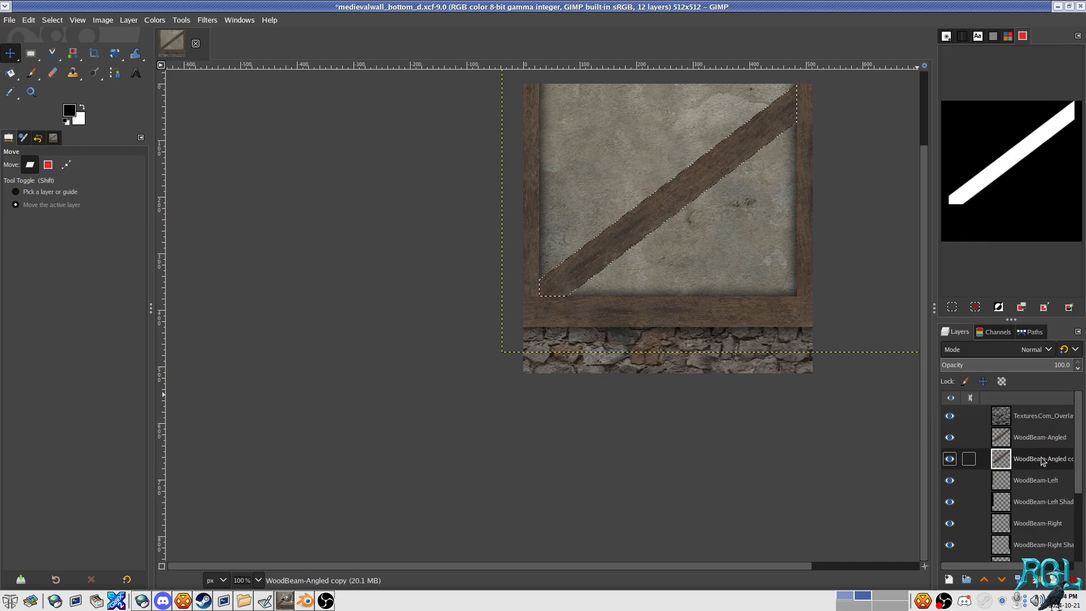
pyautogui.doubleClick(1042, 458)
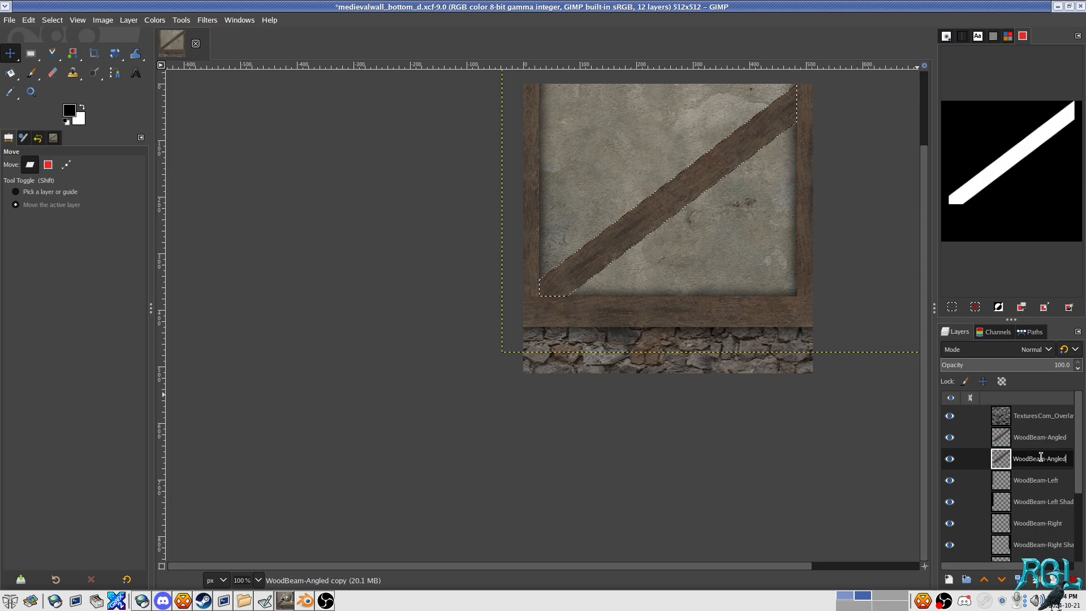
pyautogui.press('Return')
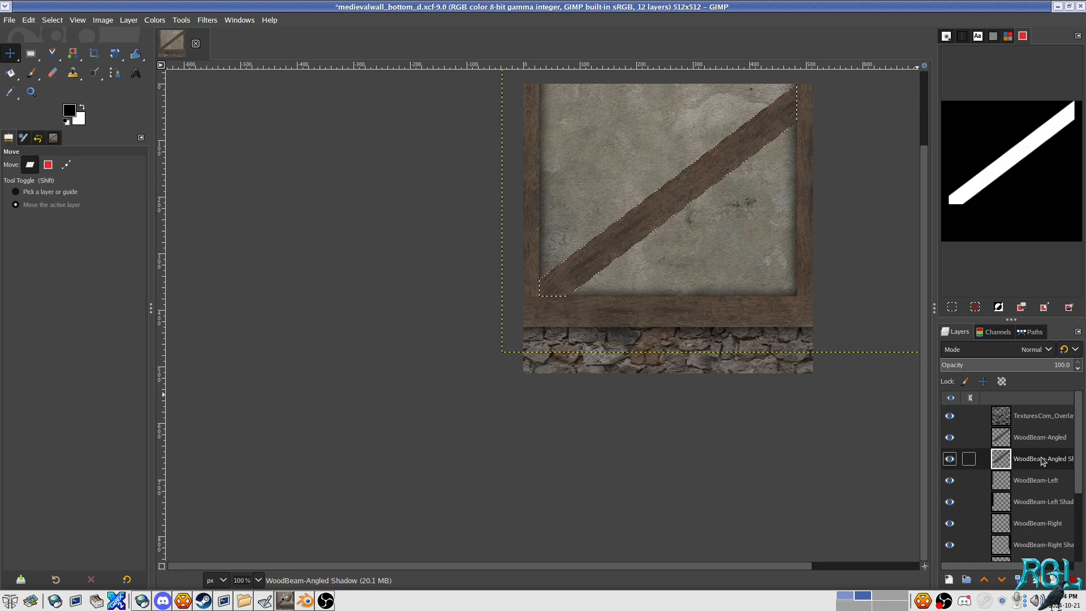
# Step: Grow the diagonal beam selection outward and feather its edges for a soft shadow
pyautogui.click(52, 19)
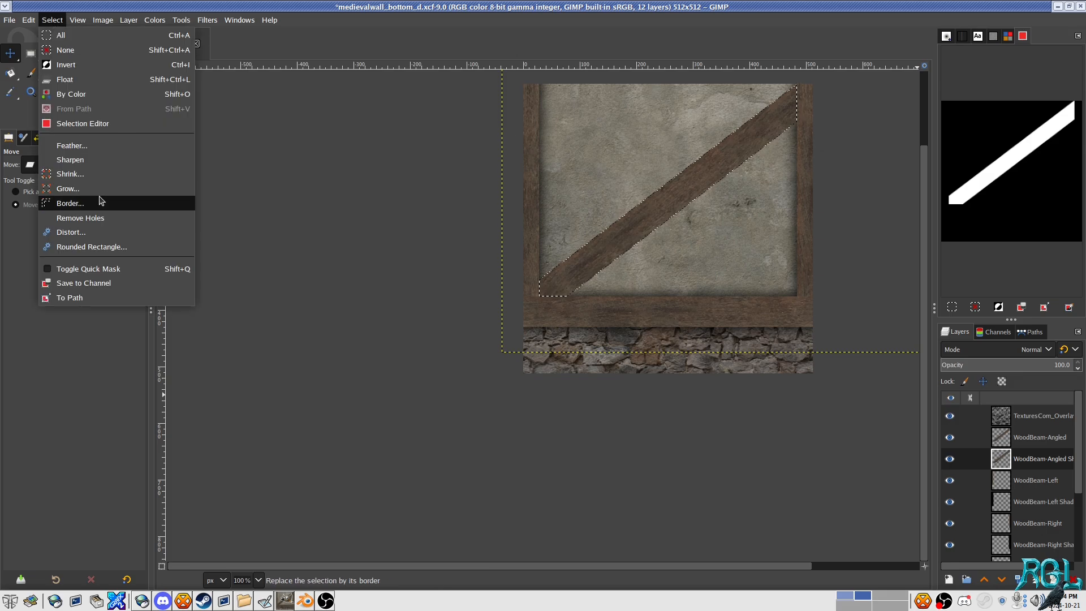
pyautogui.click(59, 203)
pyautogui.click(143, 224)
pyautogui.click(52, 20)
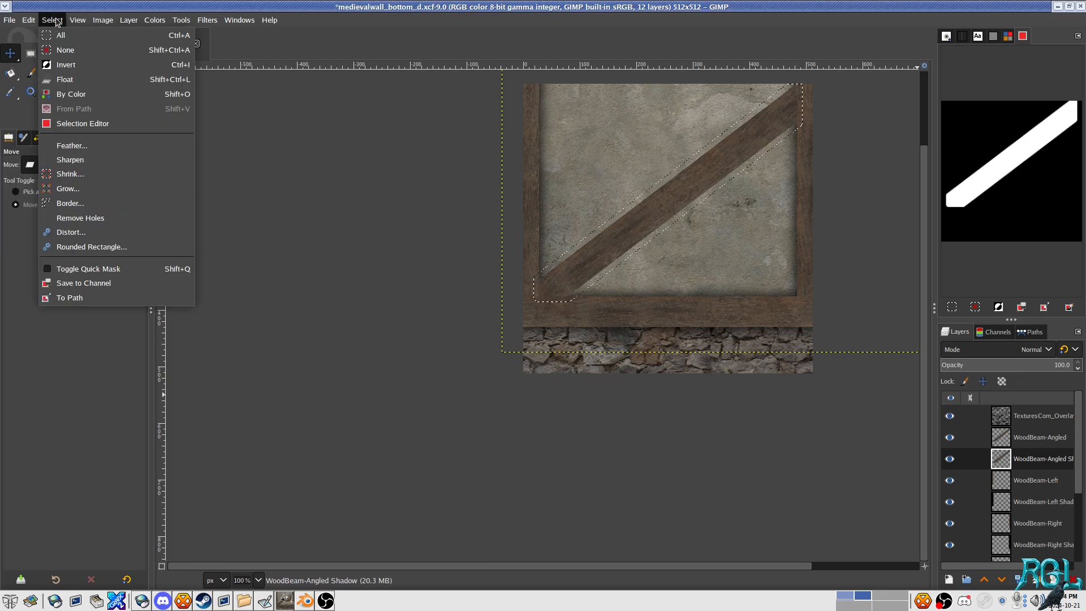
pyautogui.click(68, 145)
pyautogui.click(173, 193)
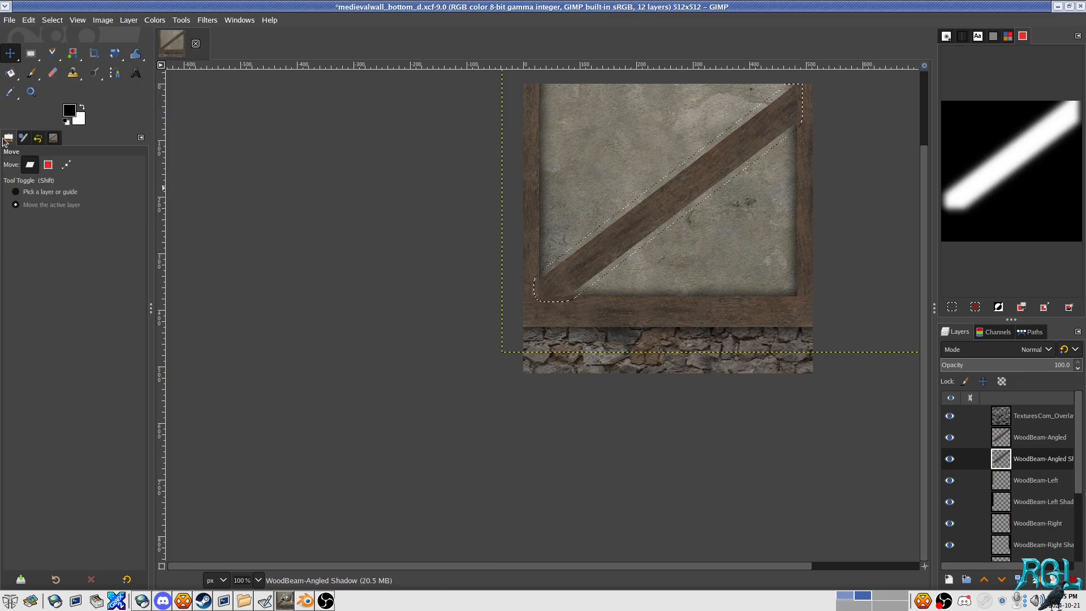
# Step: Fill the feathered selection with black on the WoodBeam-Angled Shadow layer and clear the selection
pyautogui.hotkey('shift', 'b')
pyautogui.click(654, 216)
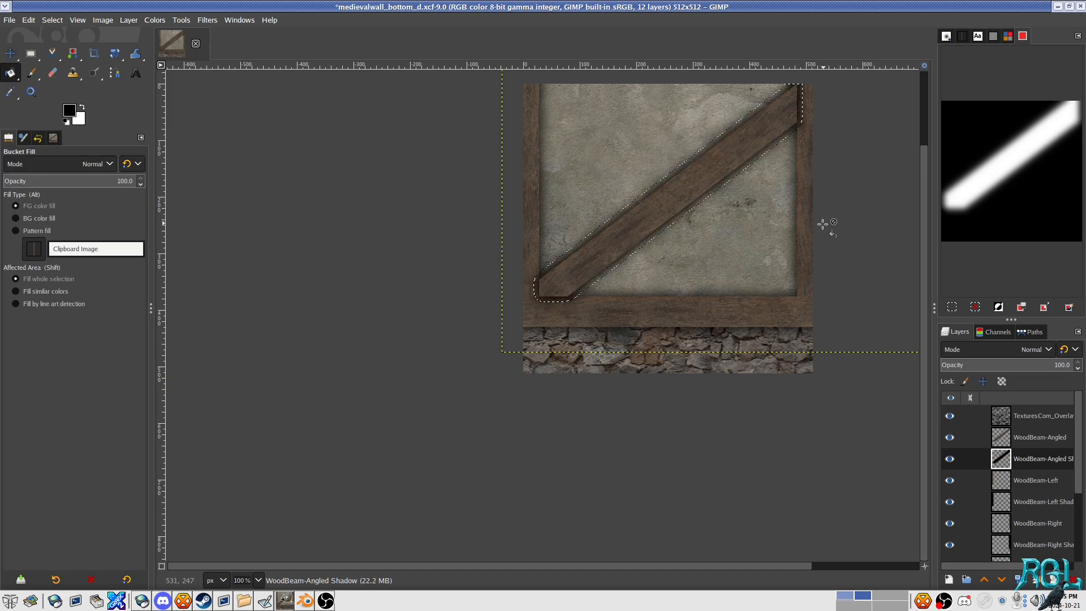
pyautogui.moveTo(818, 224); pyautogui.dragTo(751, 273)
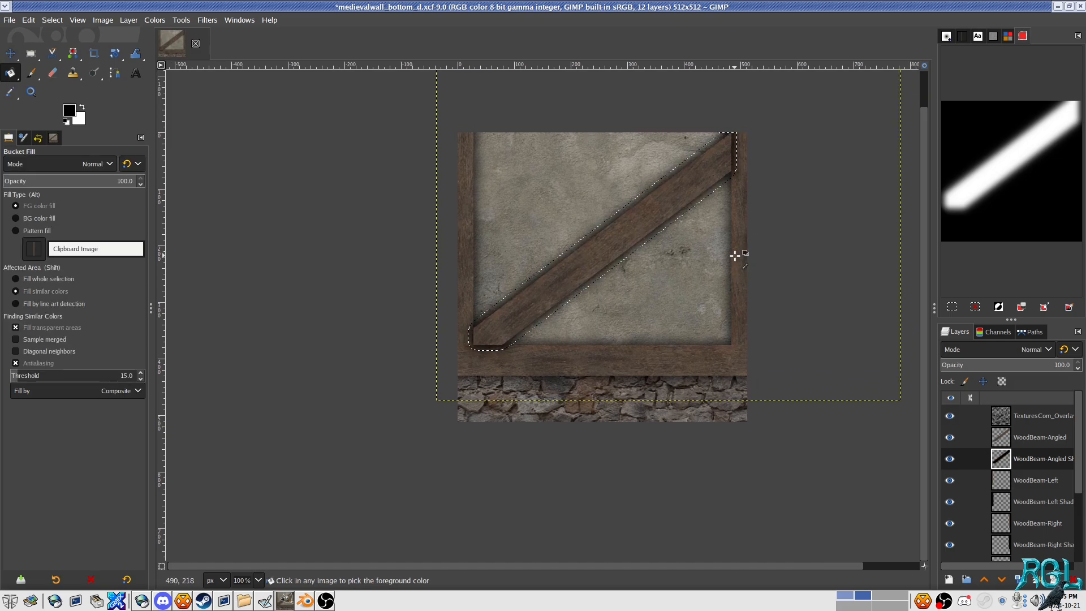
pyautogui.hotkey('ctrl', 'shift', 'a')
pyautogui.scroll(1, 650, 261)
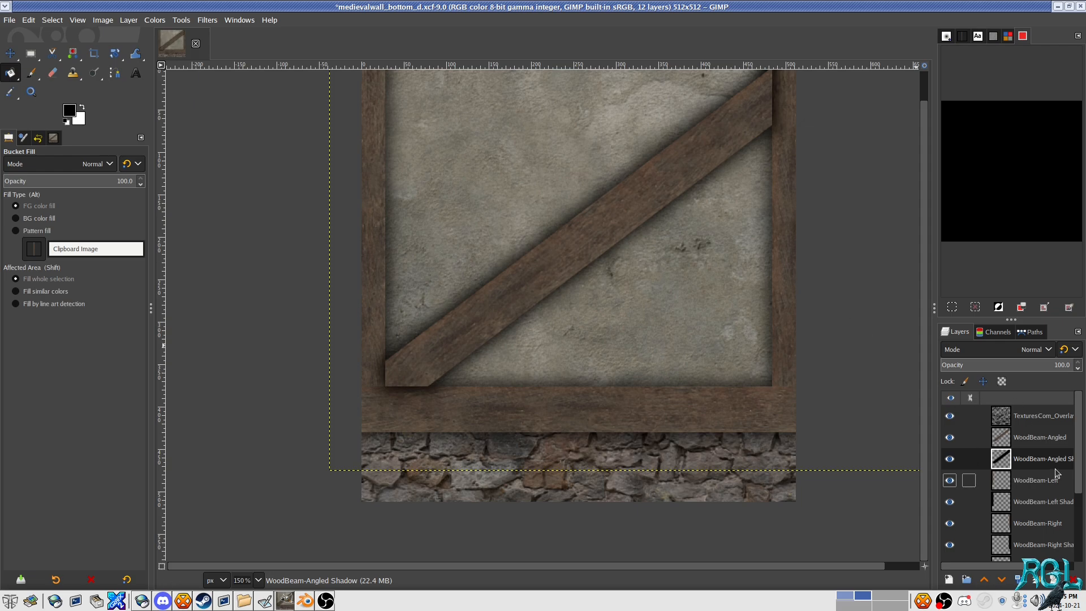
# Step: Move WoodBeam-Angled Shadow between WoodBeam-Bottom Shadow and RockFoundation Dim, and set it to Multiply mode at 90 opacity
pyautogui.moveTo(1023, 459); pyautogui.dragTo(1030, 503)
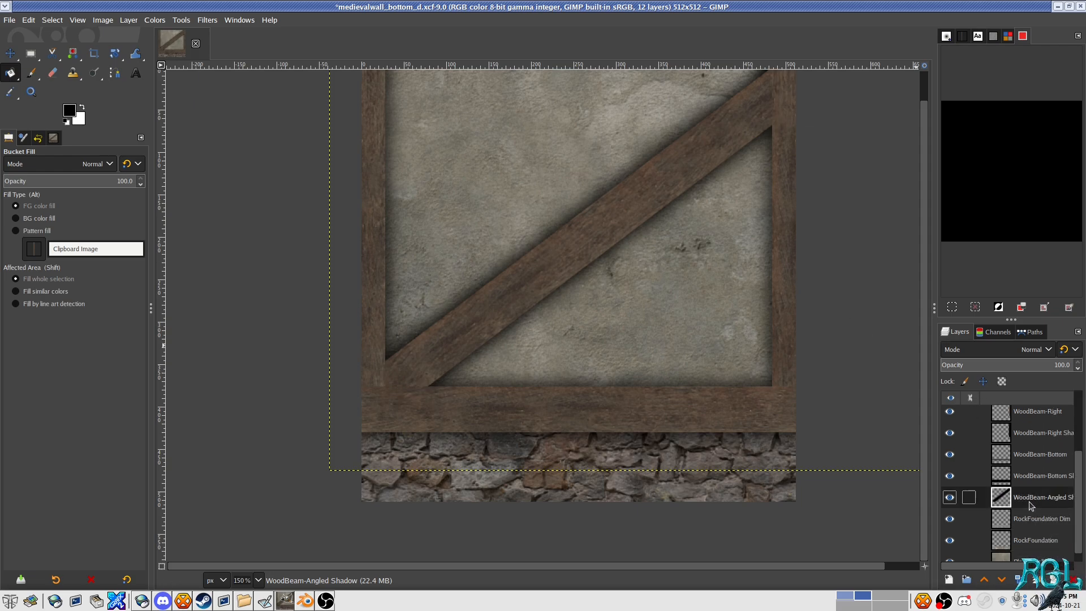
pyautogui.moveTo(706, 270); pyautogui.dragTo(687, 300)
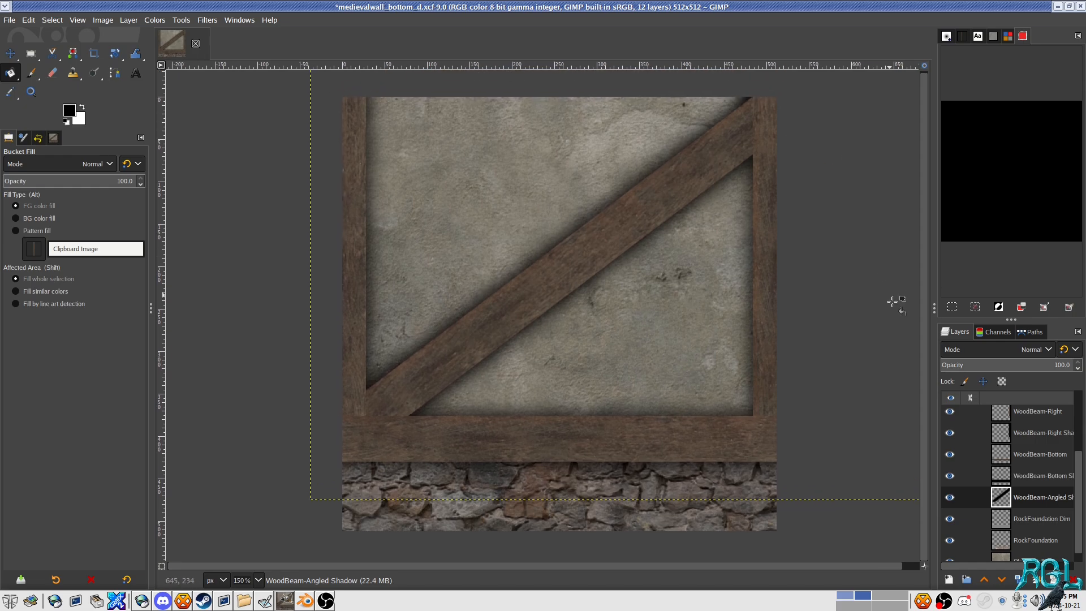
pyautogui.click(1035, 351)
pyautogui.click(1012, 181)
pyautogui.click(1059, 366)
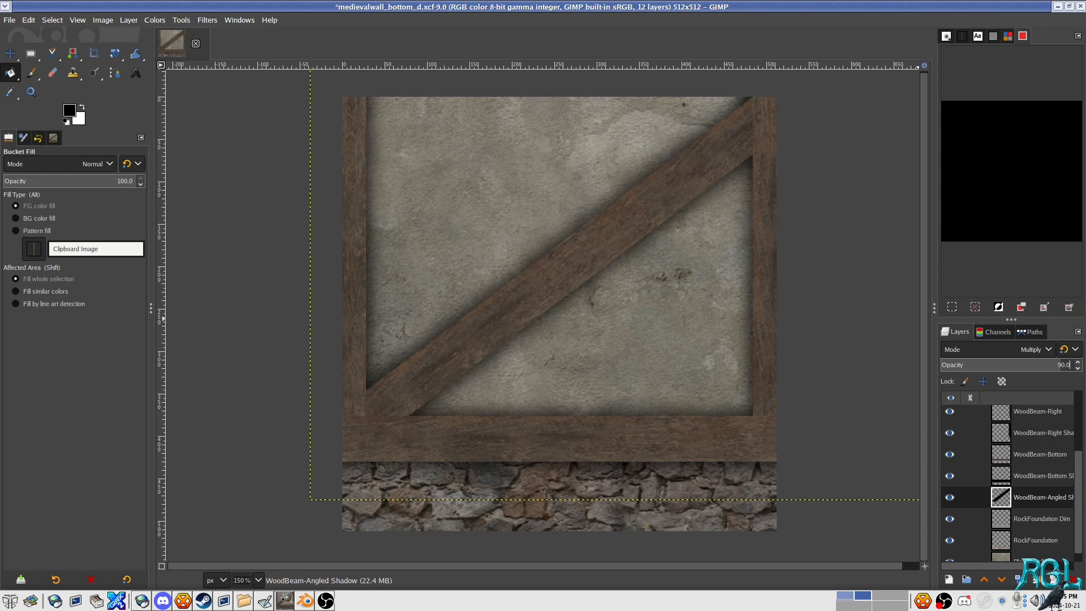
# Step: Examine the diagonal beam's shadow up close where it meets the right beam at the wall's upper corner
pyautogui.moveTo(646, 240); pyautogui.dragTo(556, 303)
pyautogui.scroll(3, 666, 180)
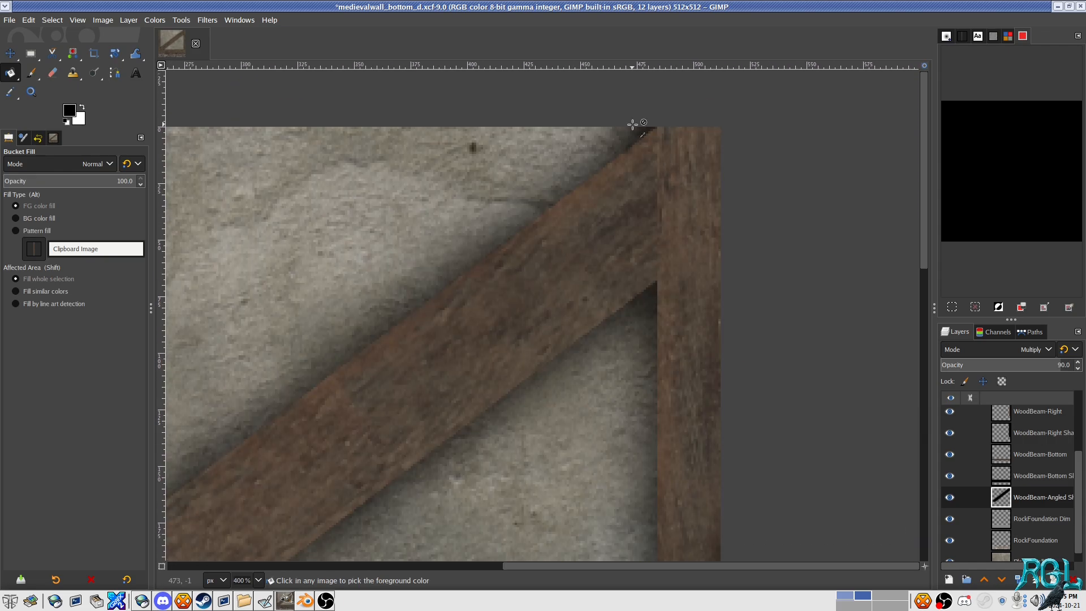
pyautogui.scroll(-4, 614, 214)
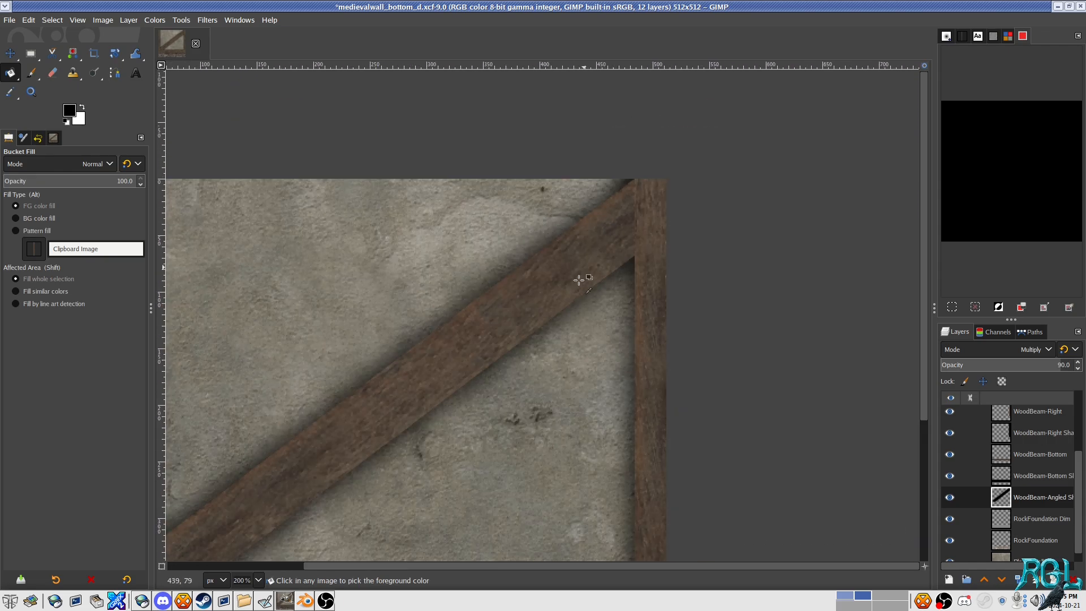
pyautogui.moveTo(619, 230); pyautogui.dragTo(715, 164)
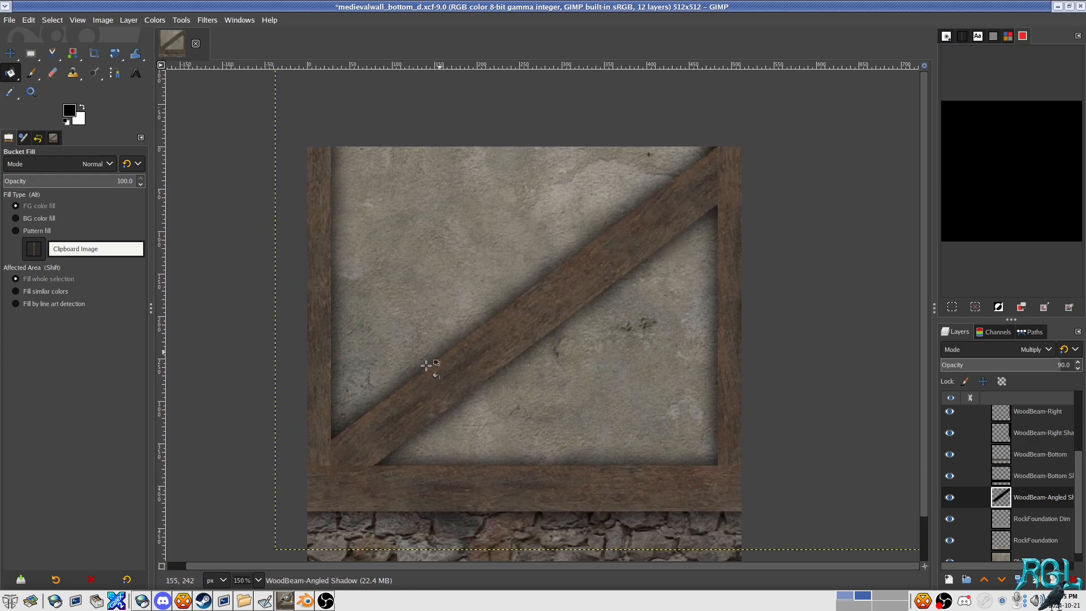
pyautogui.scroll(7, 721, 160)
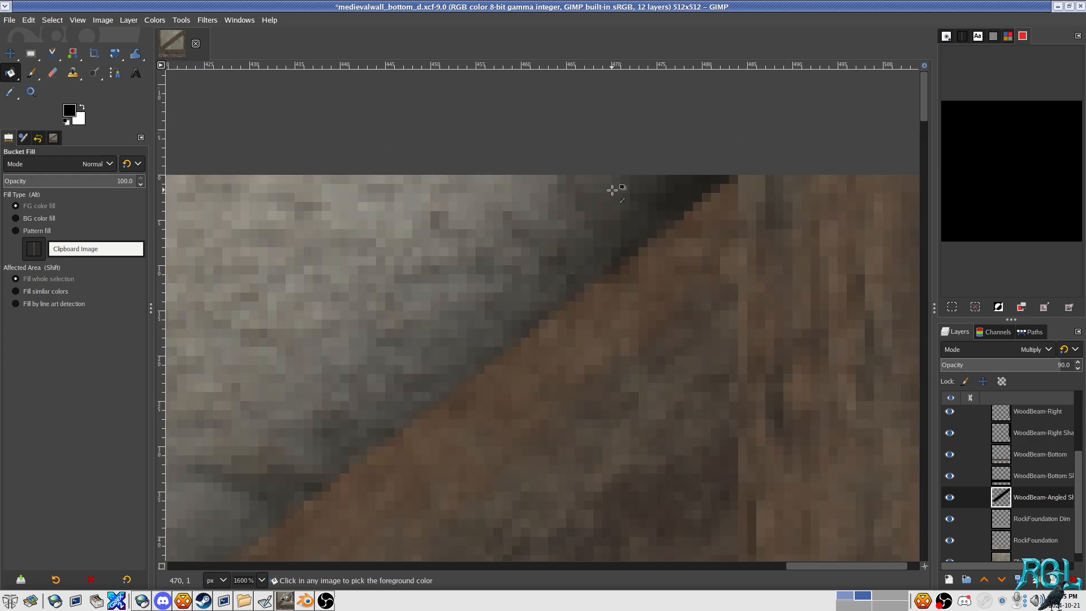
pyautogui.scroll(-7, 612, 190)
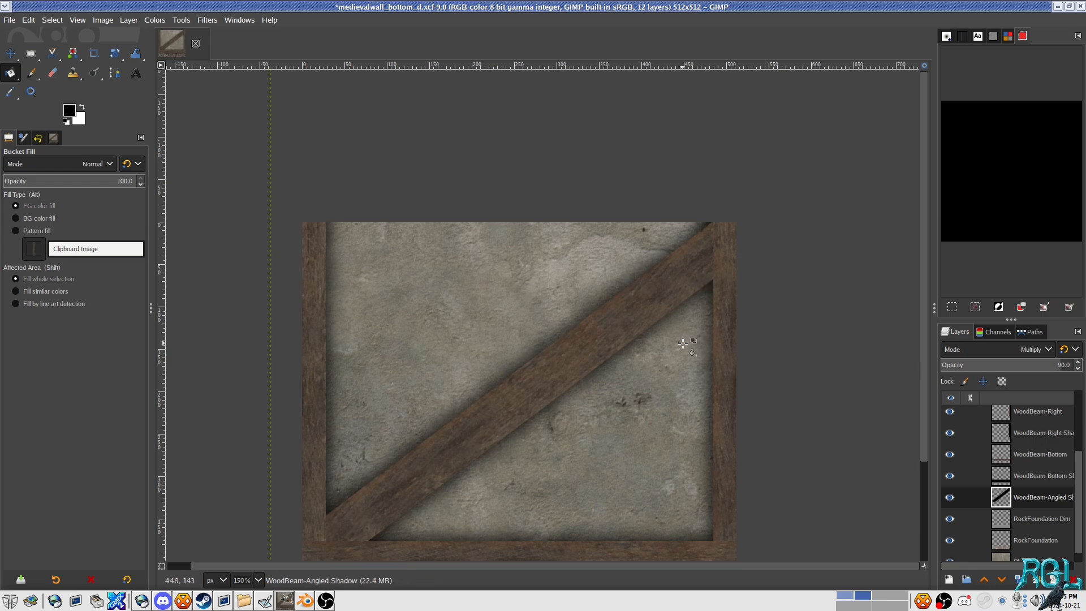
pyautogui.moveTo(692, 349); pyautogui.dragTo(706, 329)
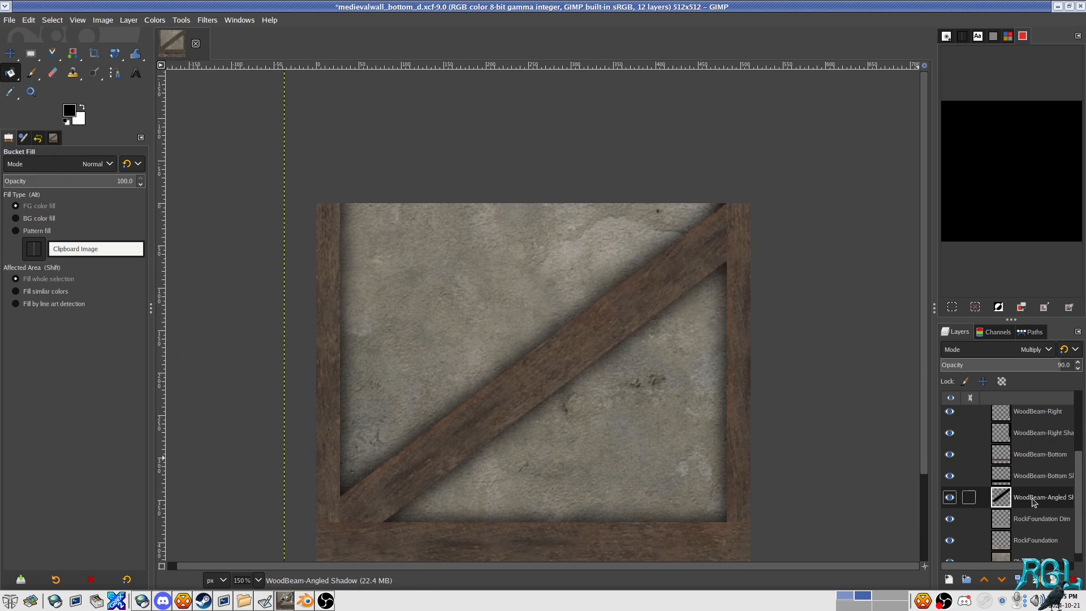
# Step: Delete the part of WoodBeam-Angled Shadow that overlaps the WoodBeam-Right Shadow layer's alpha, and clear the selection
pyautogui.scroll(2, 1040, 481)
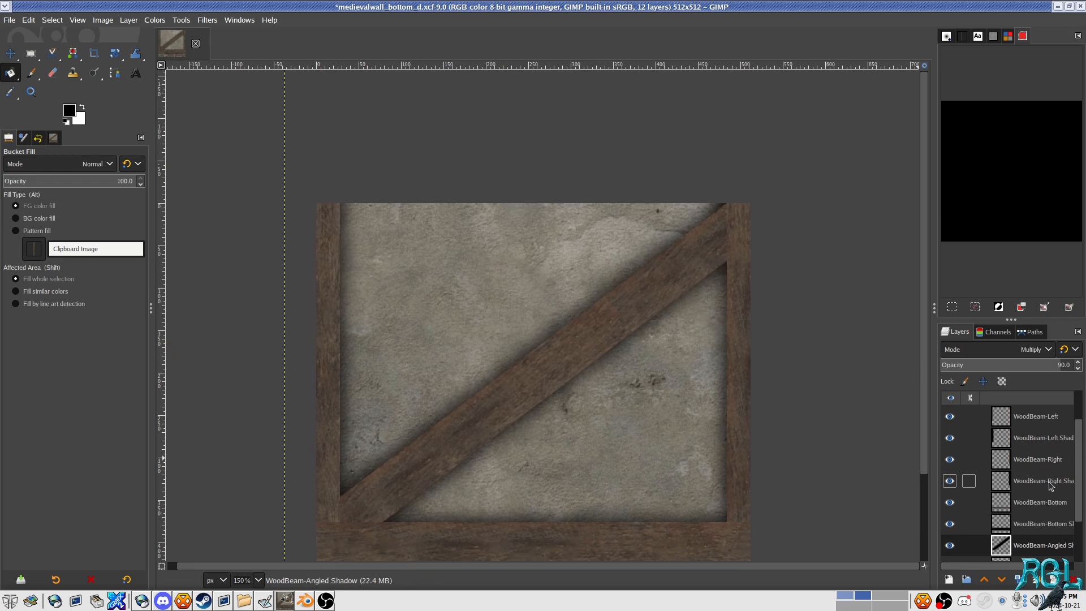
pyautogui.rightClick(1050, 485)
pyautogui.click(1018, 436)
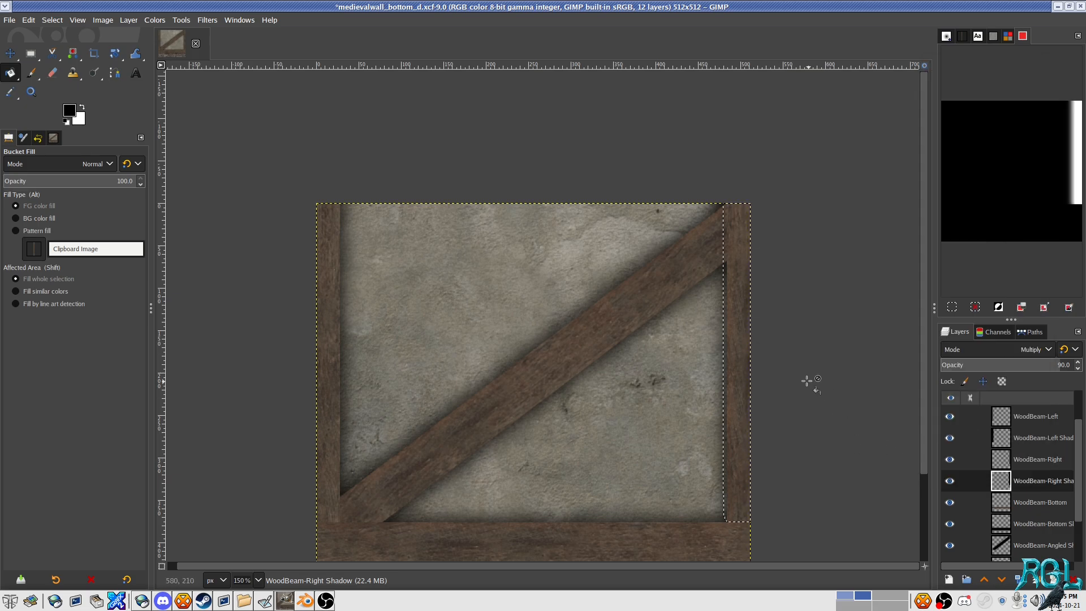
pyautogui.moveTo(809, 382); pyautogui.dragTo(863, 277)
pyautogui.scroll(-2, 1045, 495)
pyautogui.click(1040, 496)
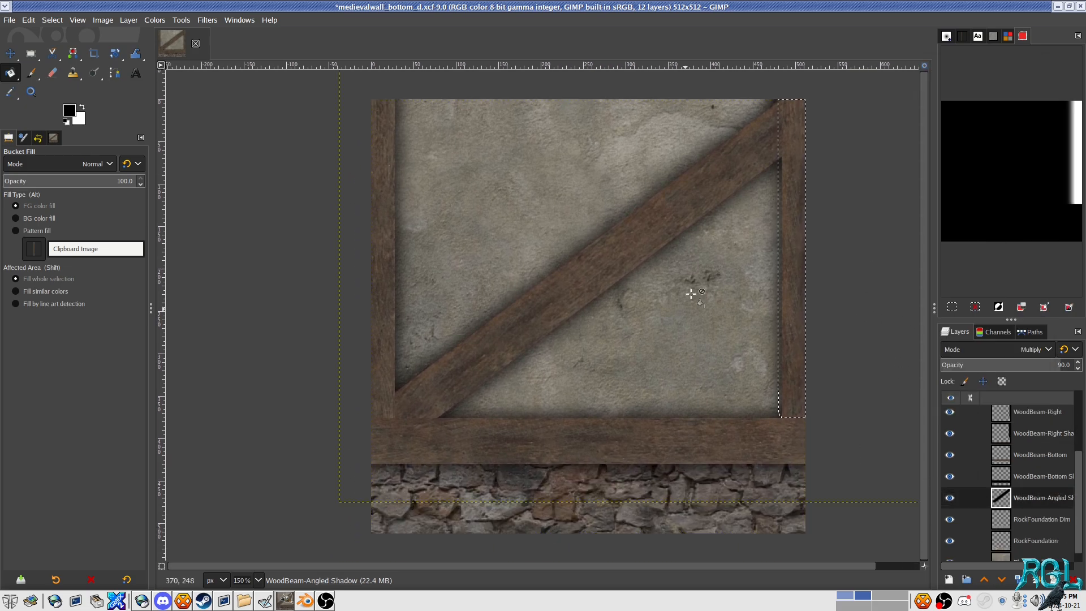
pyautogui.moveTo(700, 269); pyautogui.dragTo(650, 322)
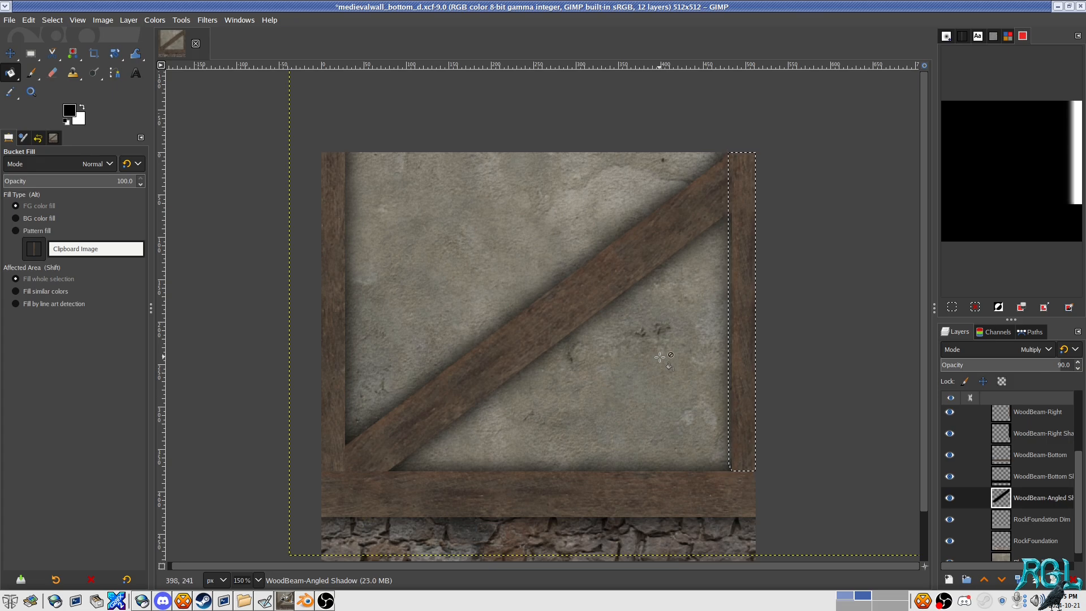
pyautogui.moveTo(667, 364); pyautogui.dragTo(697, 371)
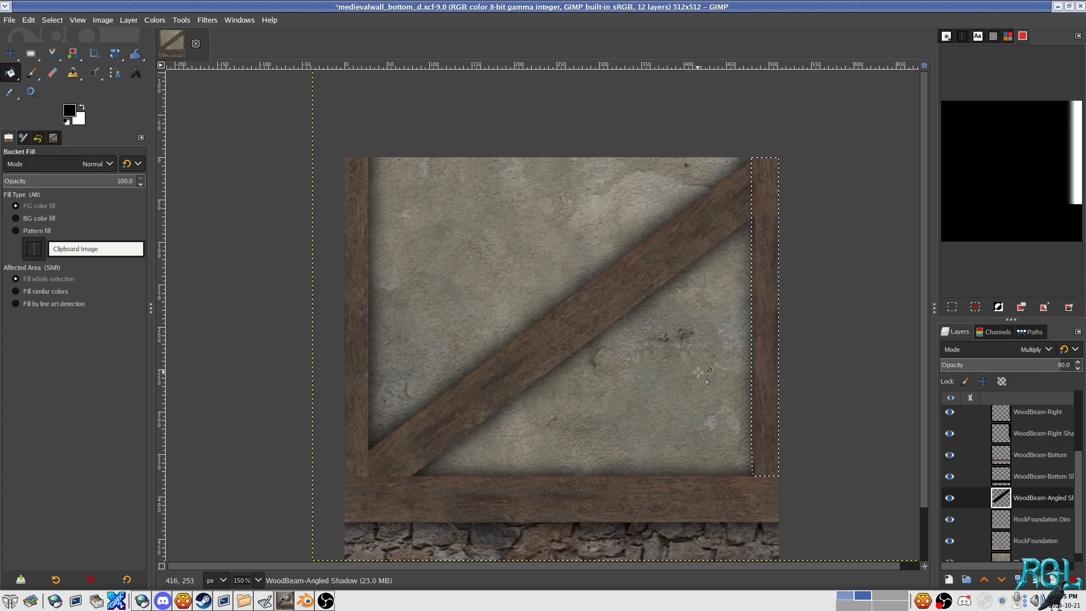
pyautogui.hotkey('ctrl', 'shift', 'a')
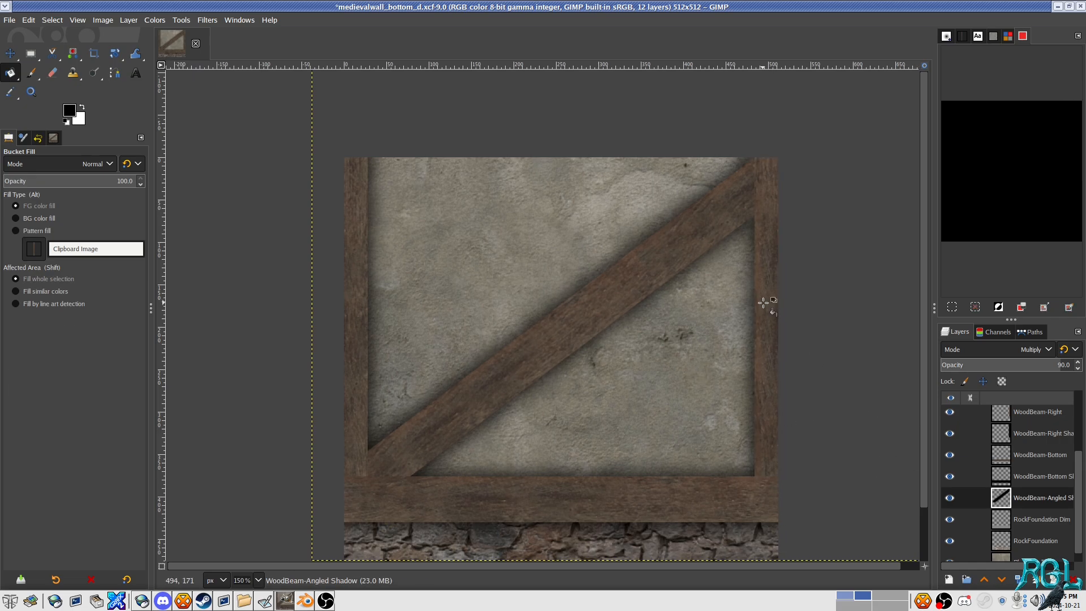
# Step: Delete the part of WoodBeam-Angled Shadow that overlaps the WoodBeam-Left Shadow layer's alpha
pyautogui.moveTo(701, 348); pyautogui.dragTo(772, 249)
pyautogui.scroll(1, 1053, 512)
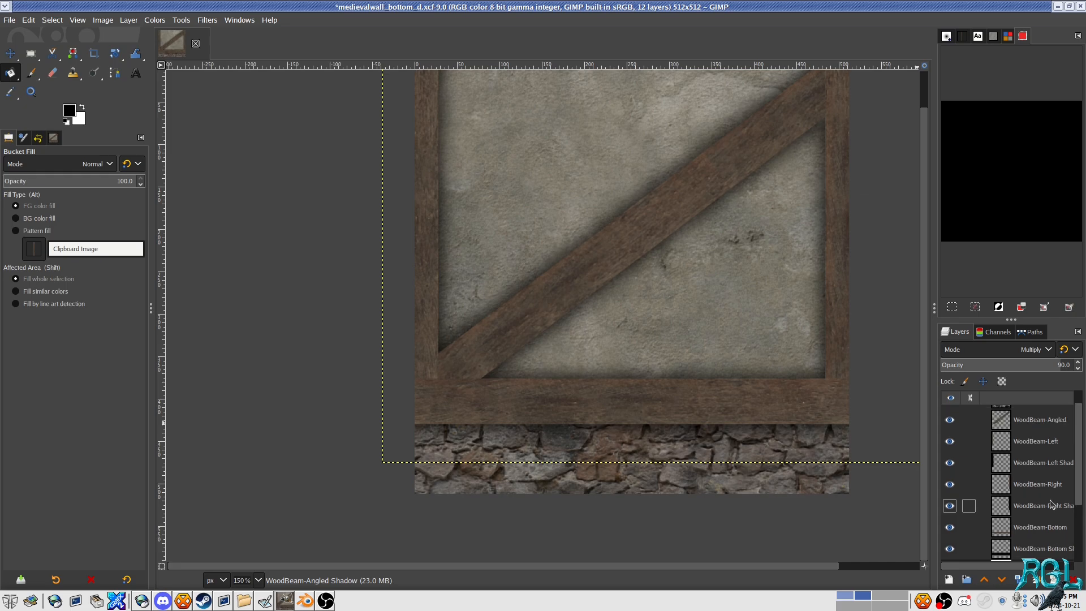
pyautogui.rightClick(1034, 461)
pyautogui.click(961, 416)
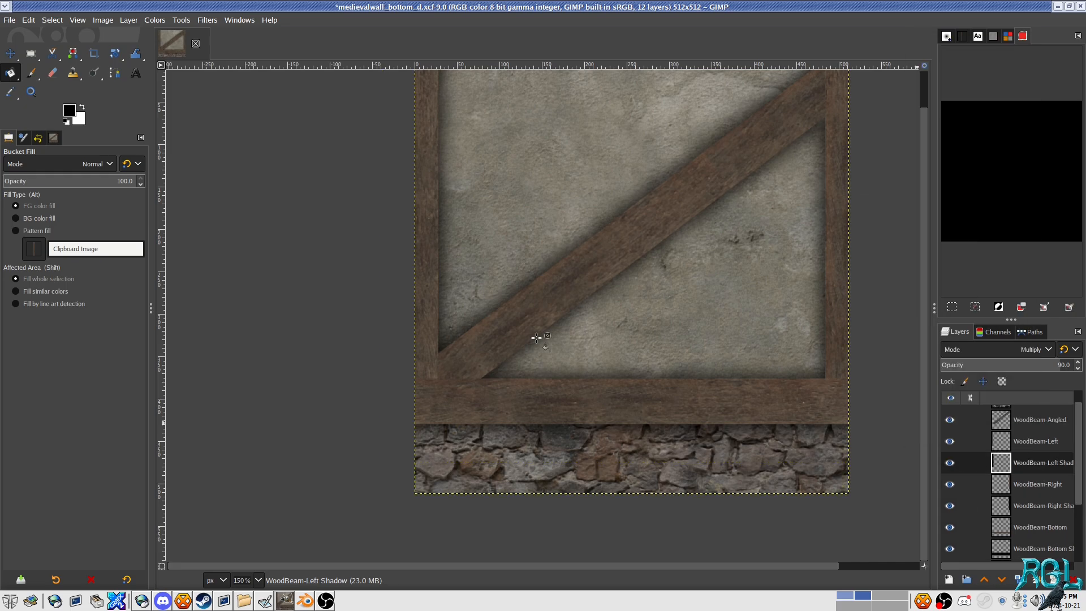
pyautogui.scroll(-1, 1020, 492)
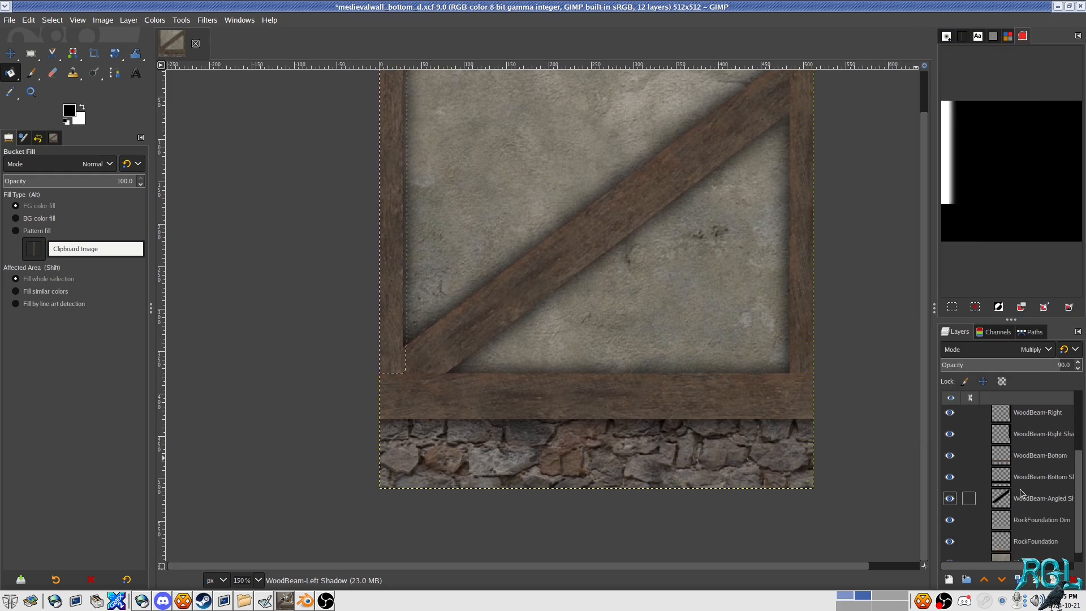
pyautogui.click(1029, 499)
pyautogui.press('Delete')
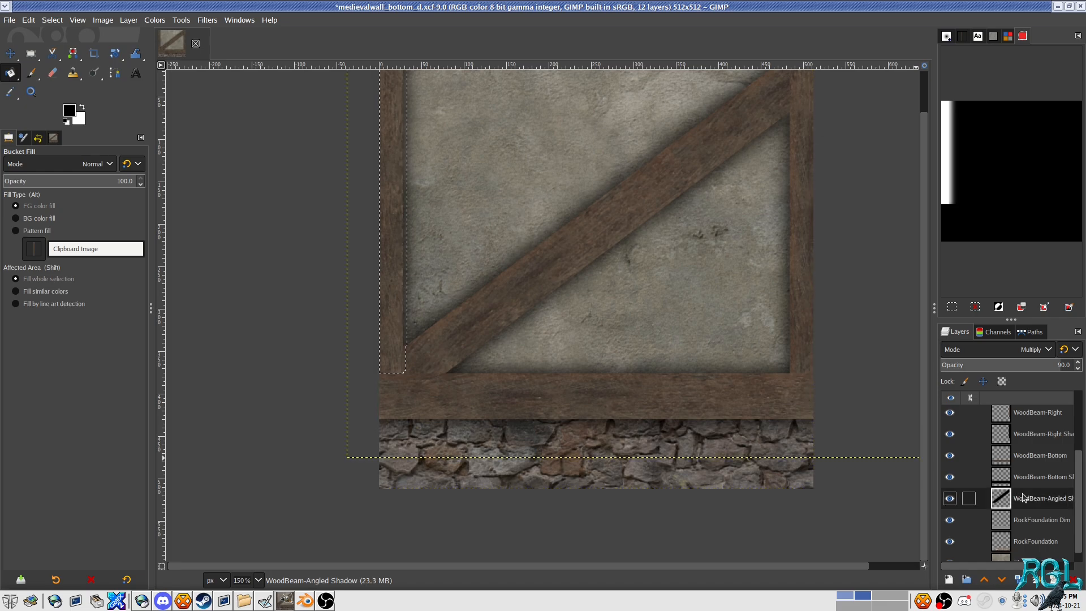
# Step: Delete the part of WoodBeam-Angled Shadow that overlaps the WoodBeam-Bottom Shadow layer's alpha, and select the whole canvas
pyautogui.scroll(4, 1022, 497)
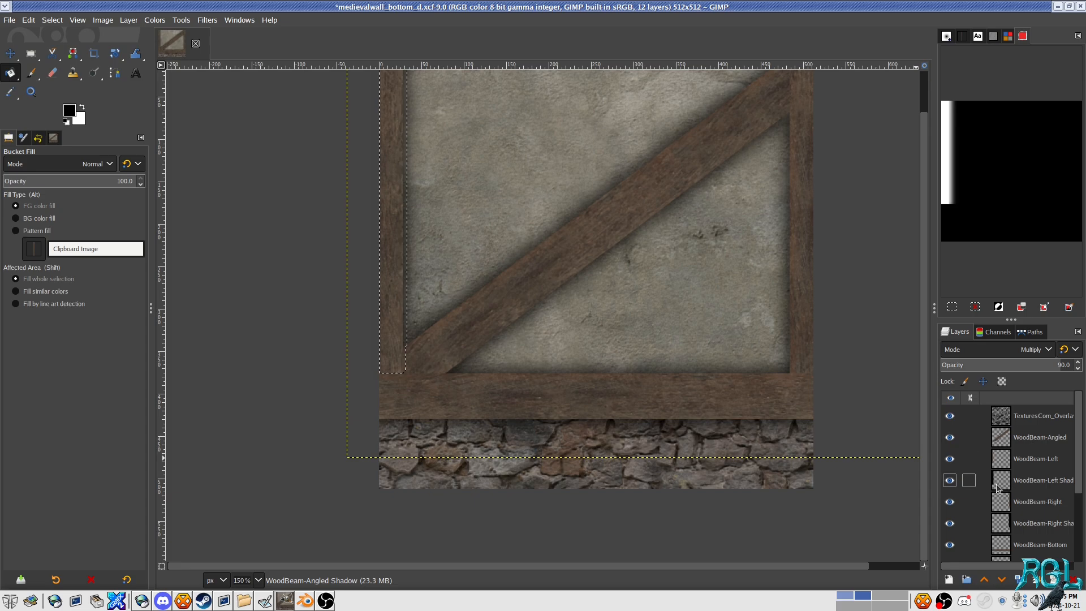
pyautogui.scroll(-3, 1031, 490)
pyautogui.scroll(-1, 1044, 500)
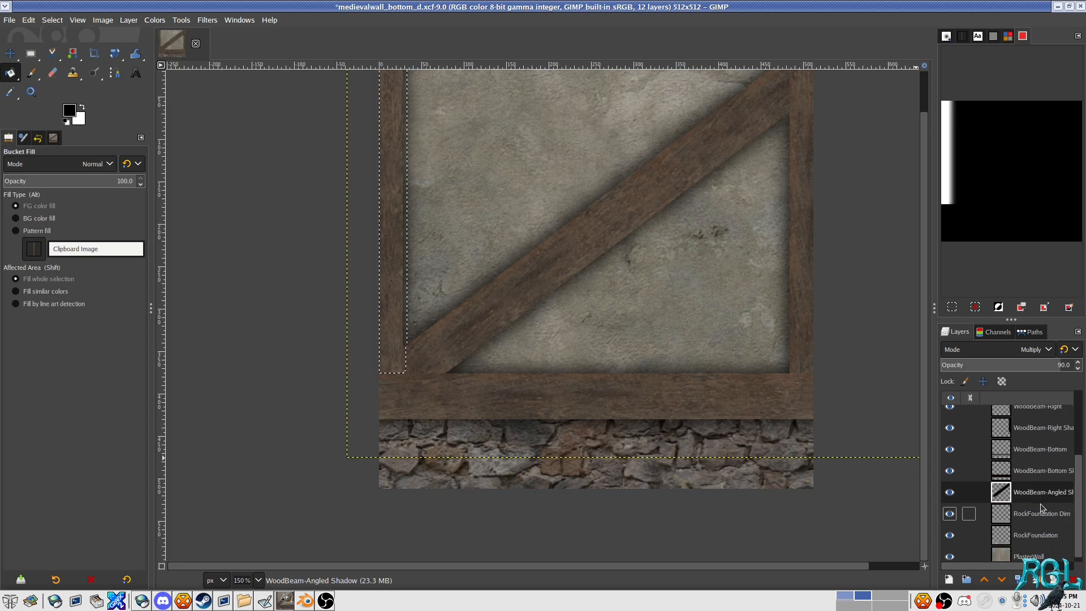
pyautogui.click(1046, 480)
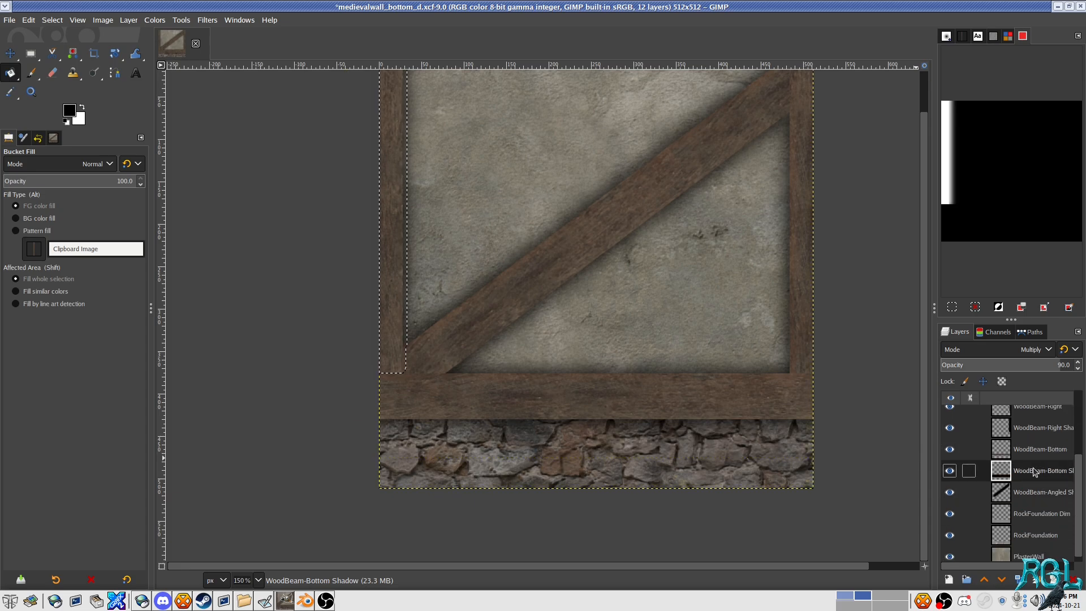
pyautogui.rightClick(1042, 478)
pyautogui.click(1027, 420)
pyautogui.click(1042, 502)
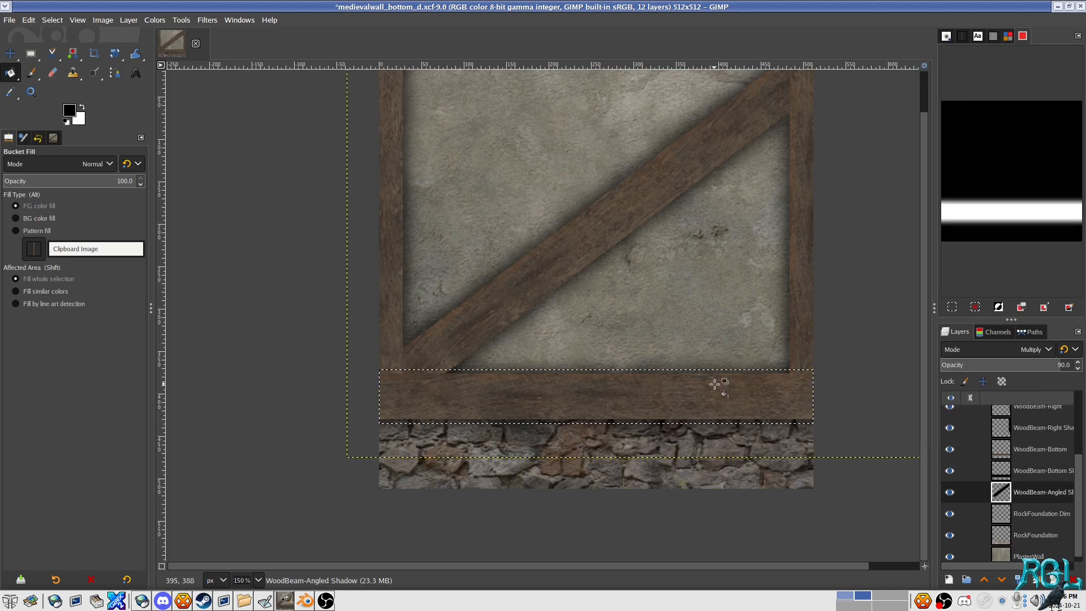
pyautogui.press('Delete')
pyautogui.moveTo(656, 316); pyautogui.dragTo(607, 362)
pyautogui.hotkey('ctrl', 'a')
pyautogui.press('shift')
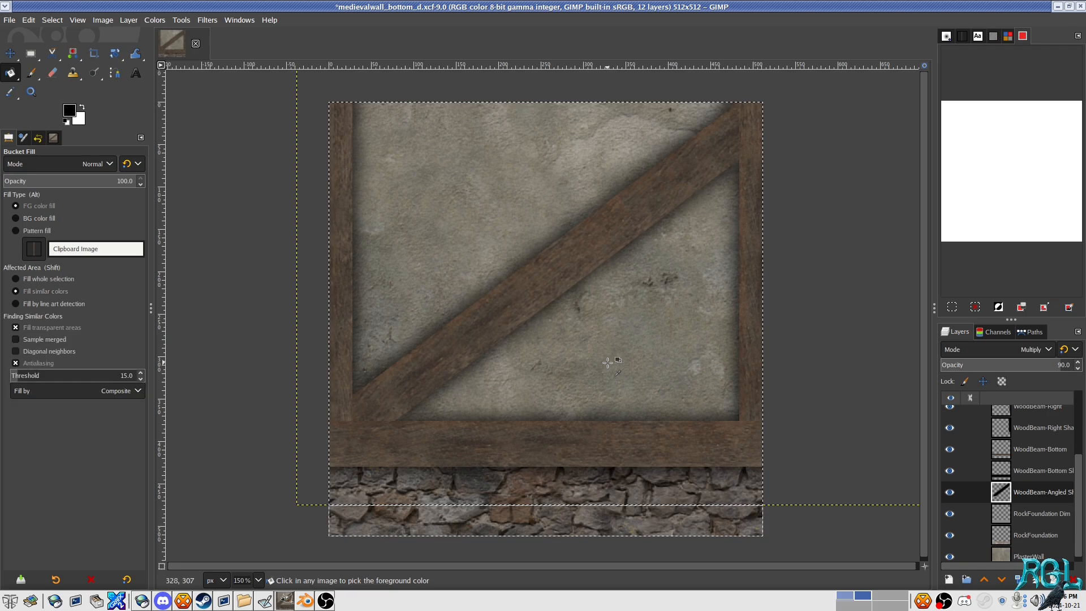
# Step: Save the image as a new file, medievalwall_bottom-angled2_d.xcf, in the Textures folder
pyautogui.hotkey('ctrl', 'shift', 's')
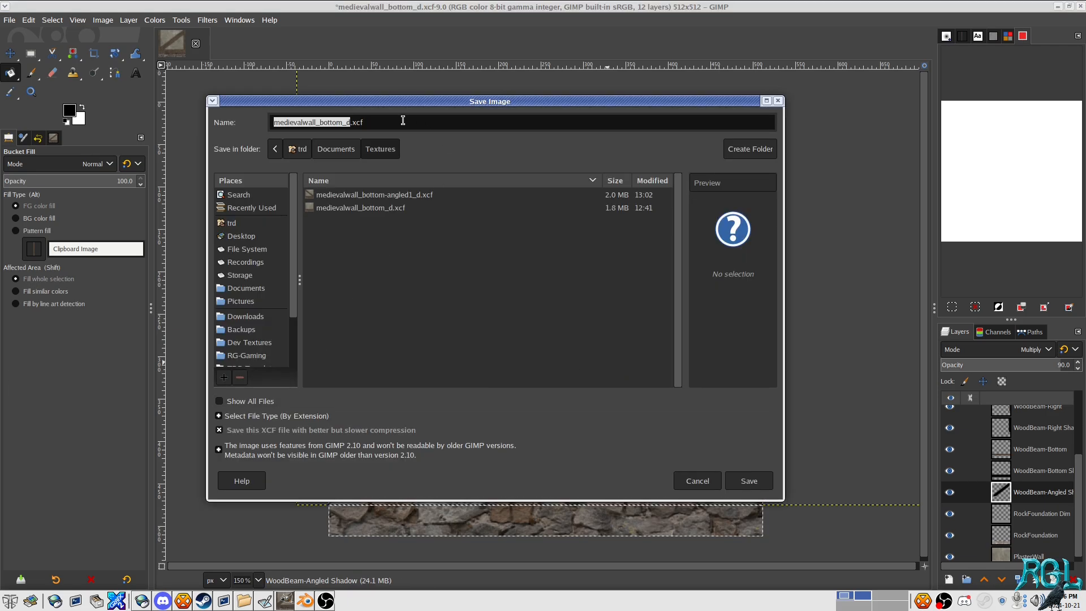
pyautogui.click(424, 194)
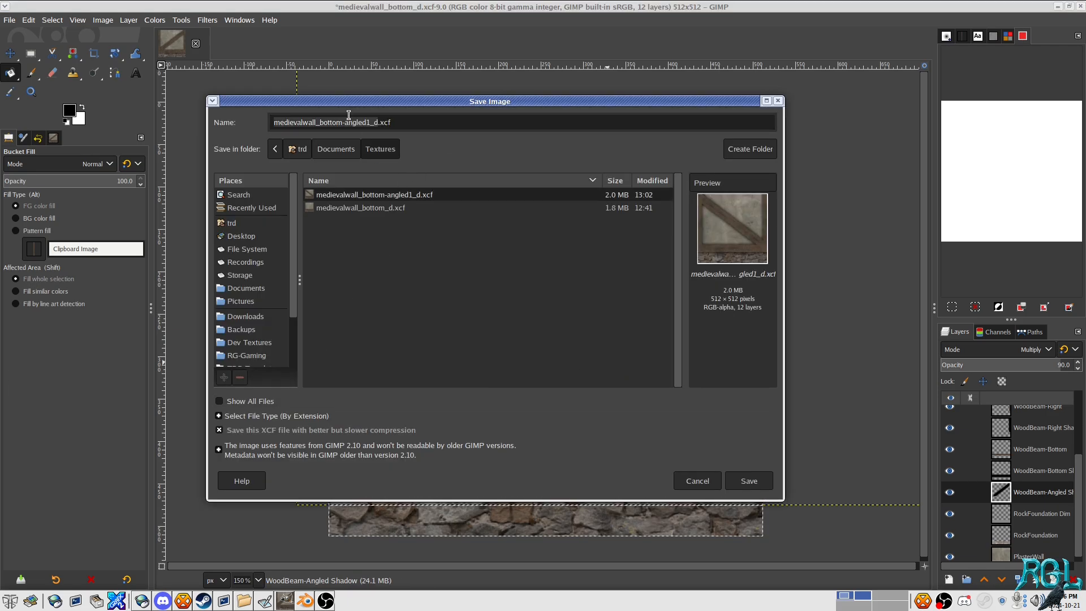
pyautogui.click(371, 122)
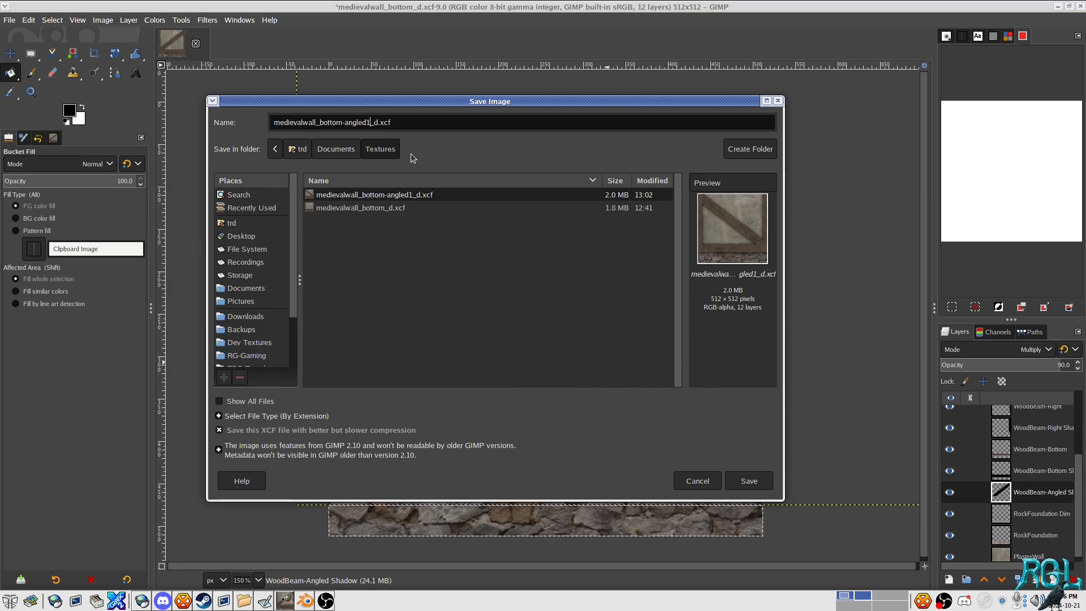
pyautogui.press('BackSpace')
pyautogui.write('2')
pyautogui.press('Return')
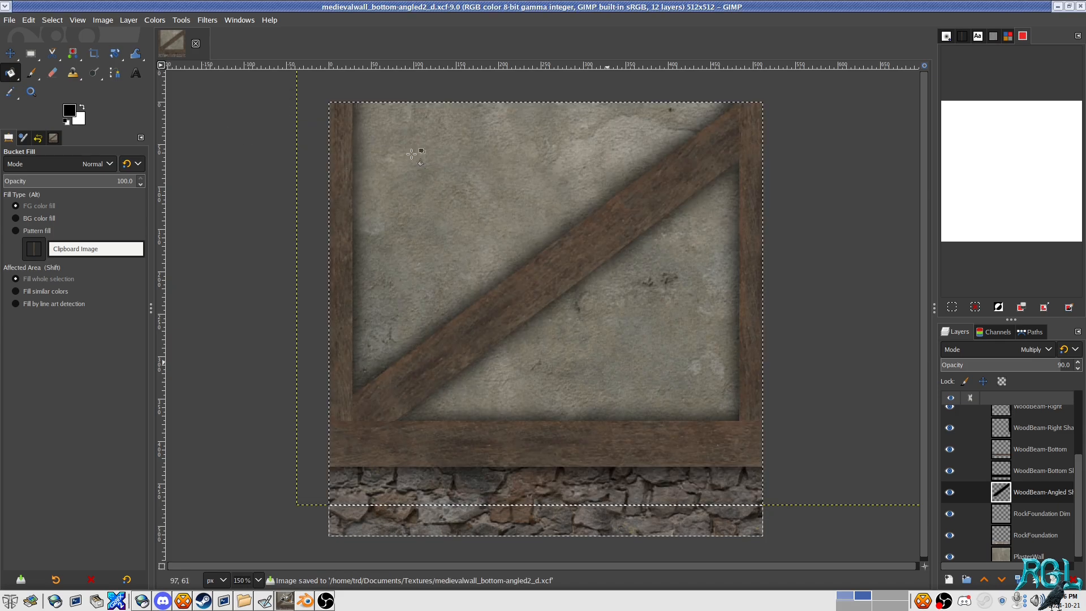
pyautogui.hotkey('ctrl', 'shift', 'e')
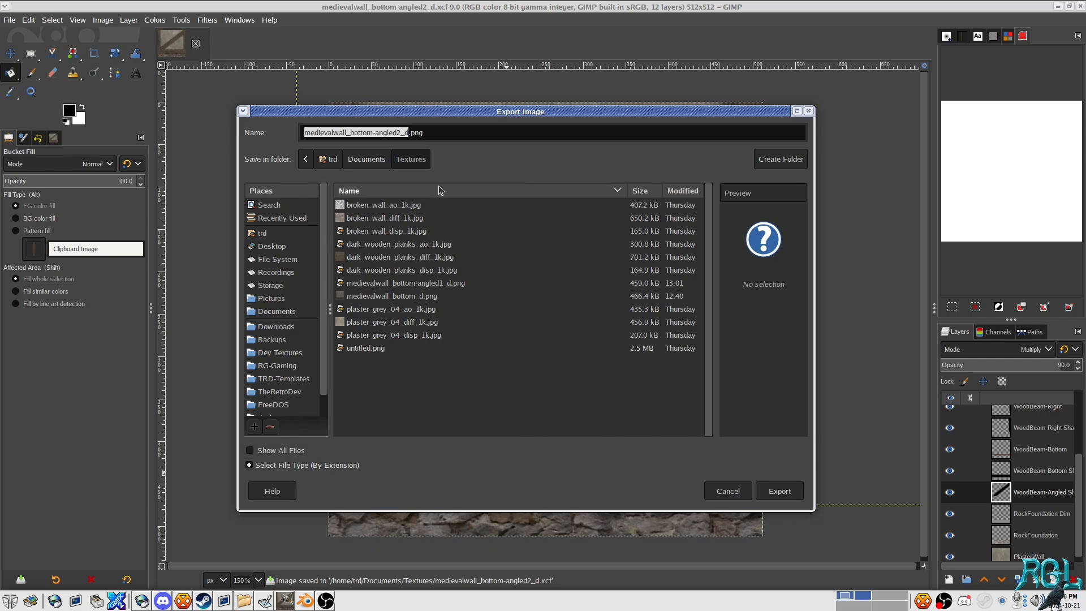
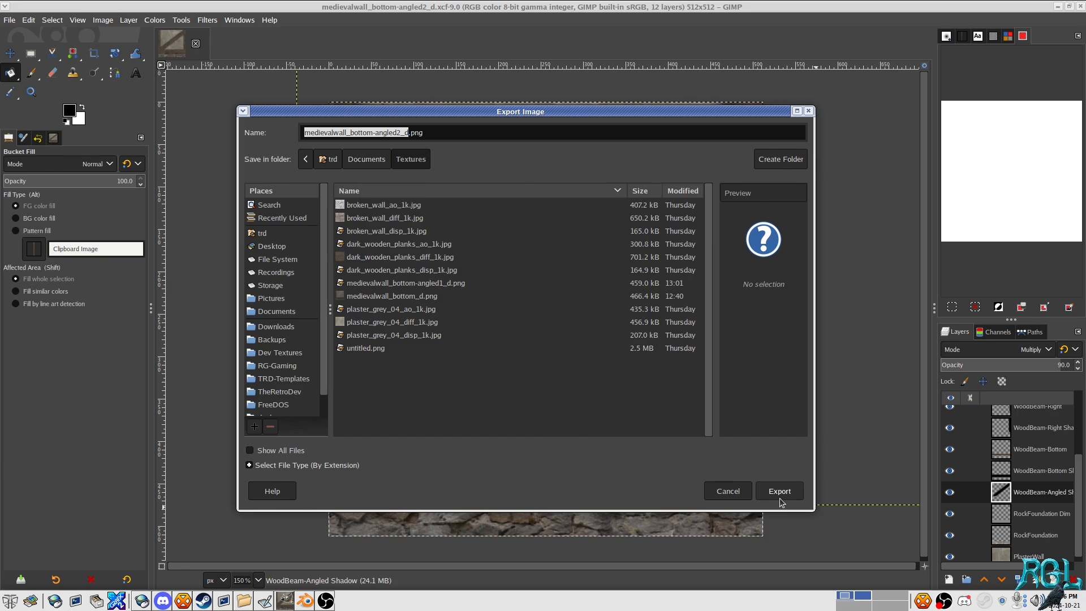
pyautogui.click(739, 493)
pyautogui.hotkey('ctrl', 'shift', 's')
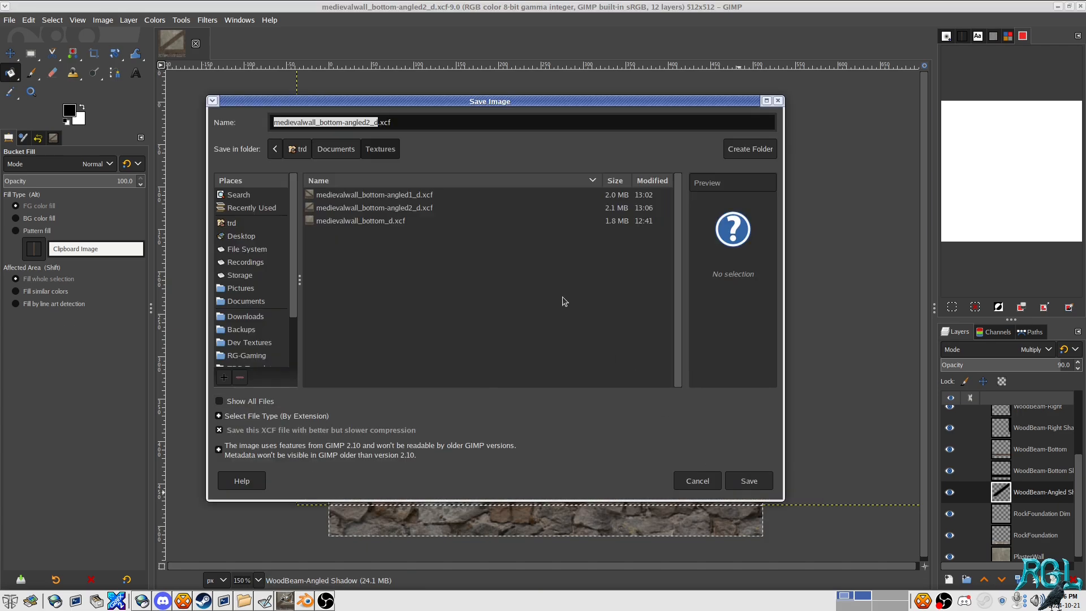
pyautogui.click(694, 480)
# Step: Export the image as medievalwall_bottom-angled2_d.png to the Textures folder
pyautogui.hotkey('ctrl', 'shift', 'e')
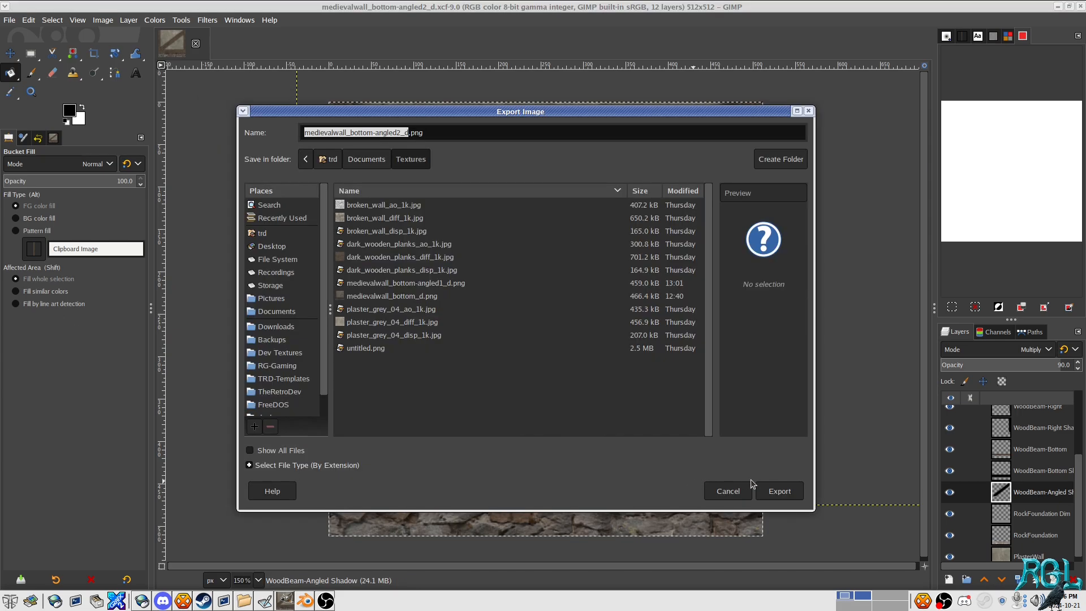
pyautogui.click(777, 490)
pyautogui.click(594, 436)
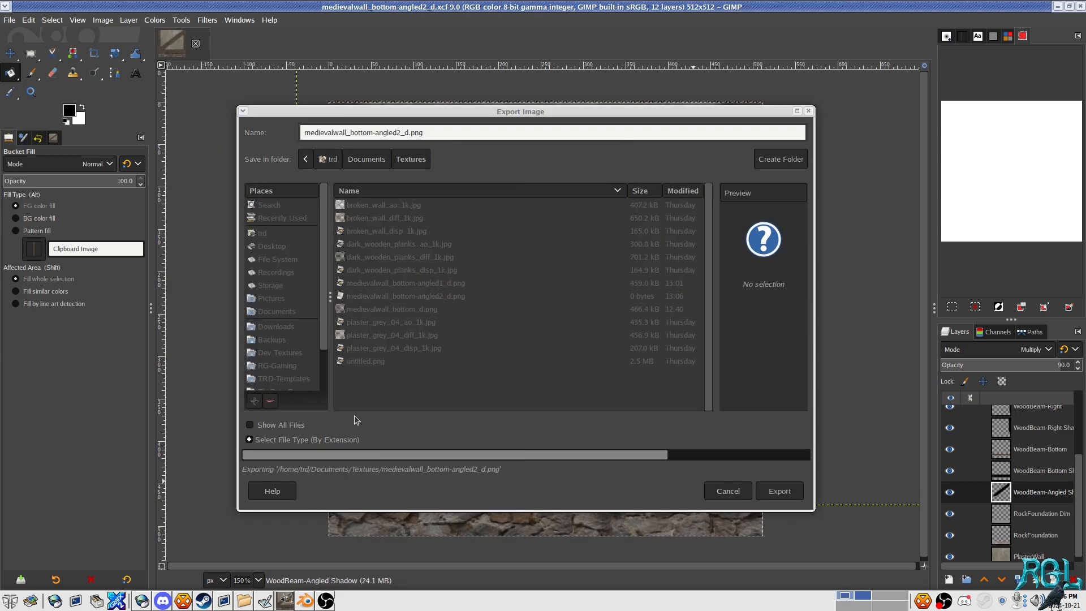
# Step: Switch to Blender, replace the shared material on the front wall's left segment with a new one, and change its specular shader model
pyautogui.click(305, 600)
pyautogui.scroll(-6, 671, 277)
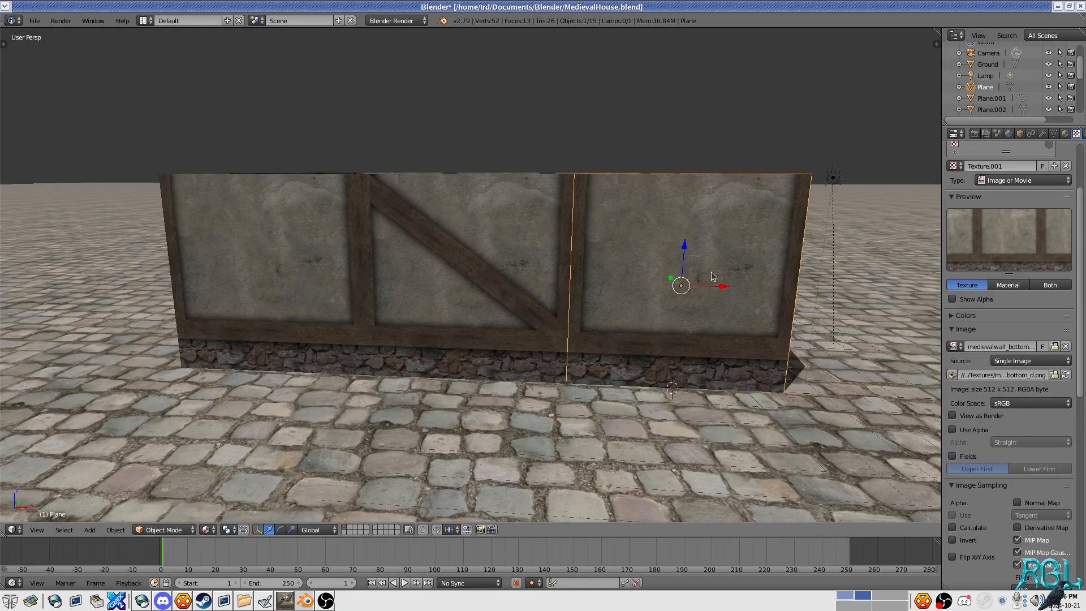
pyautogui.rightClick(343, 271)
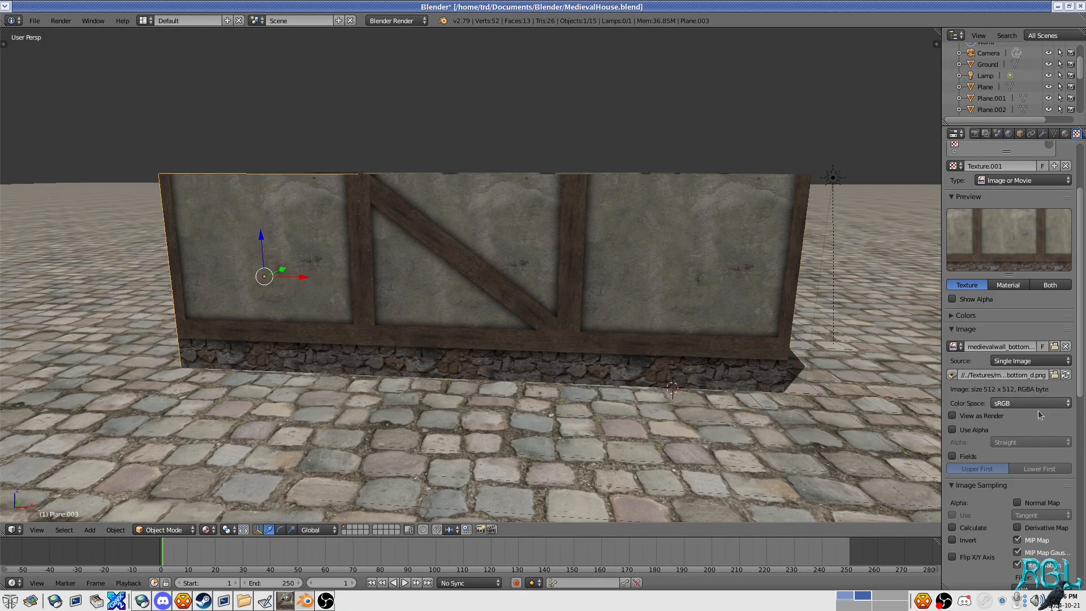
pyautogui.scroll(3, 1069, 233)
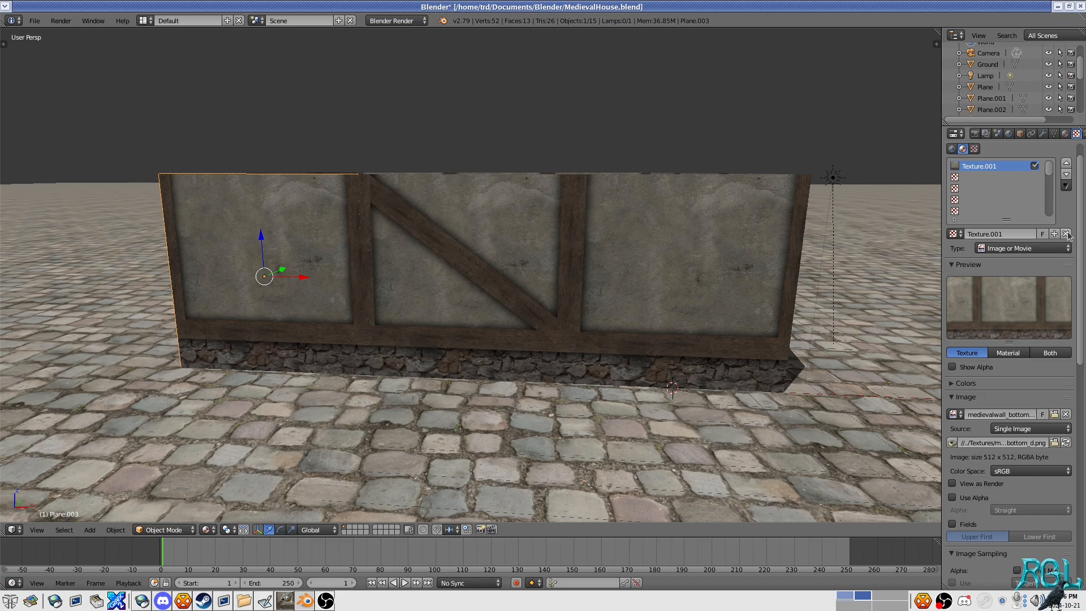
pyautogui.click(1065, 134)
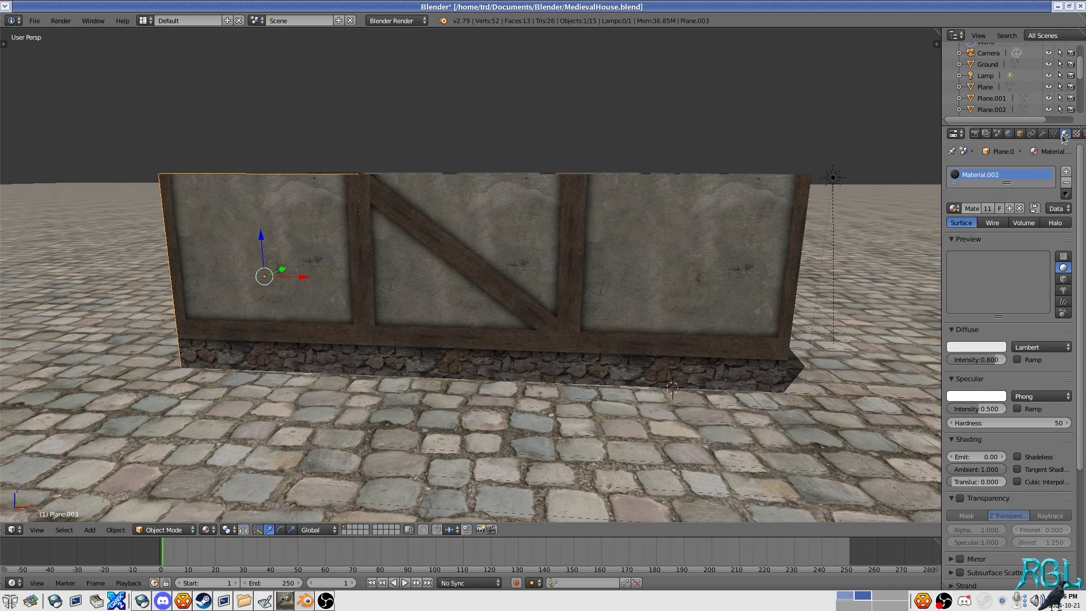
pyautogui.click(1026, 208)
pyautogui.click(1001, 209)
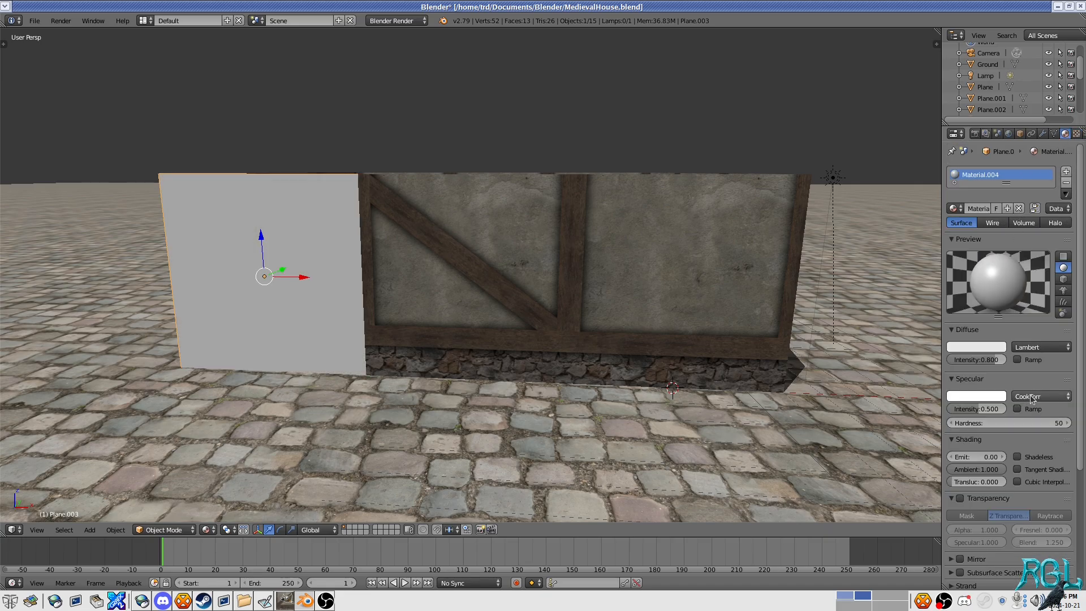
pyautogui.click(1035, 396)
pyautogui.click(1022, 371)
# Step: Add a new image texture to the left segment's material and load medievalwall_bottom-angled2_d.png from the Textures folder
pyautogui.click(1073, 135)
pyautogui.click(1023, 230)
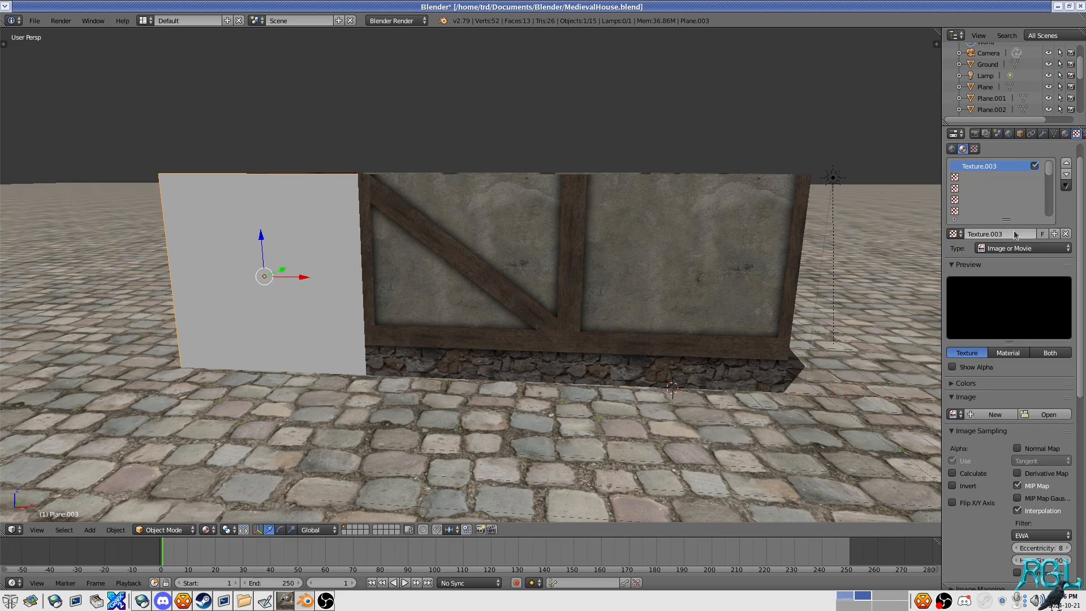
pyautogui.click(1036, 418)
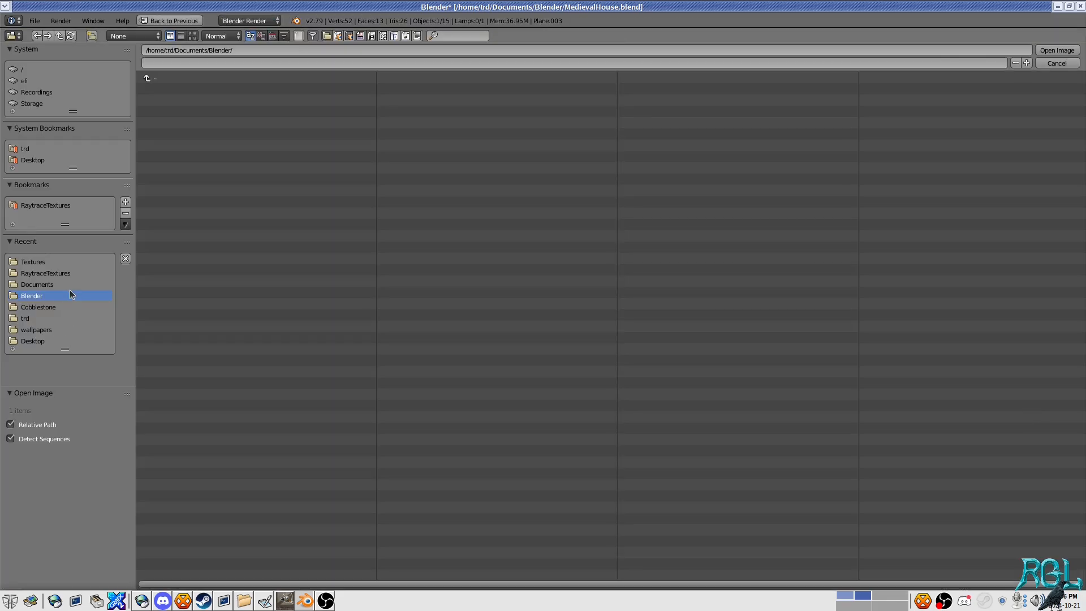
pyautogui.click(42, 261)
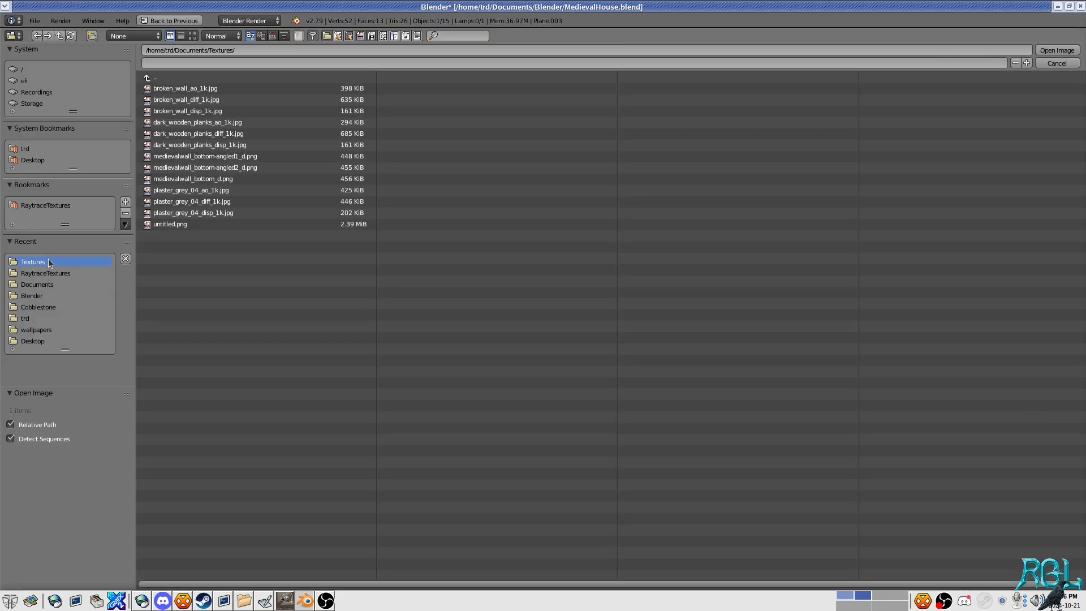
pyautogui.doubleClick(266, 170)
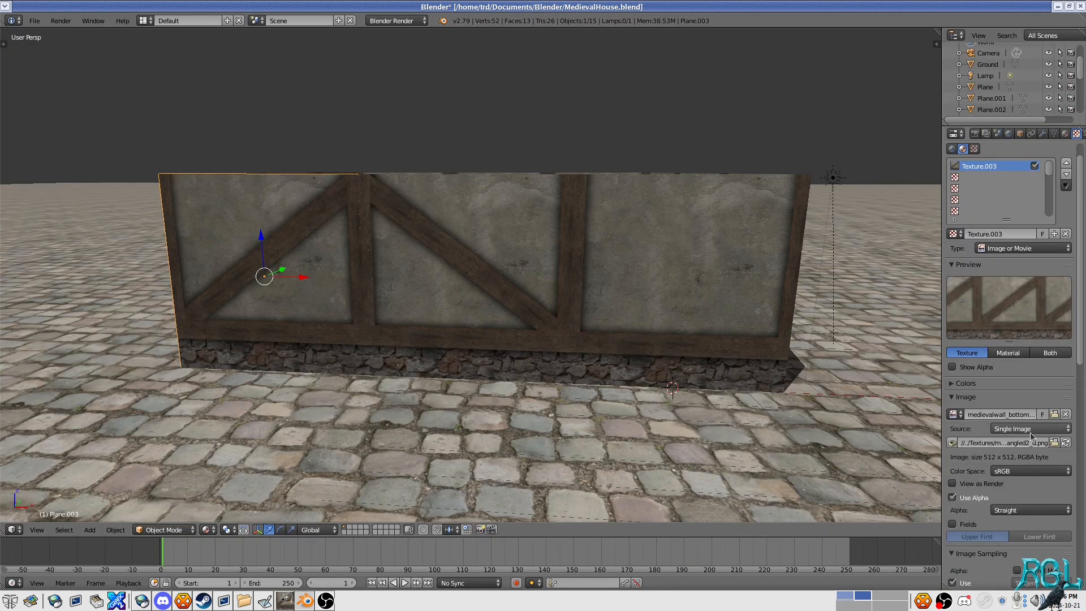
# Step: Turn off Use Alpha, enable MIP Map Gaussian, set eccentricity to 256, and enable diffuse intensity and specular color influence for the texture
pyautogui.scroll(-3, 1031, 436)
pyautogui.click(973, 430)
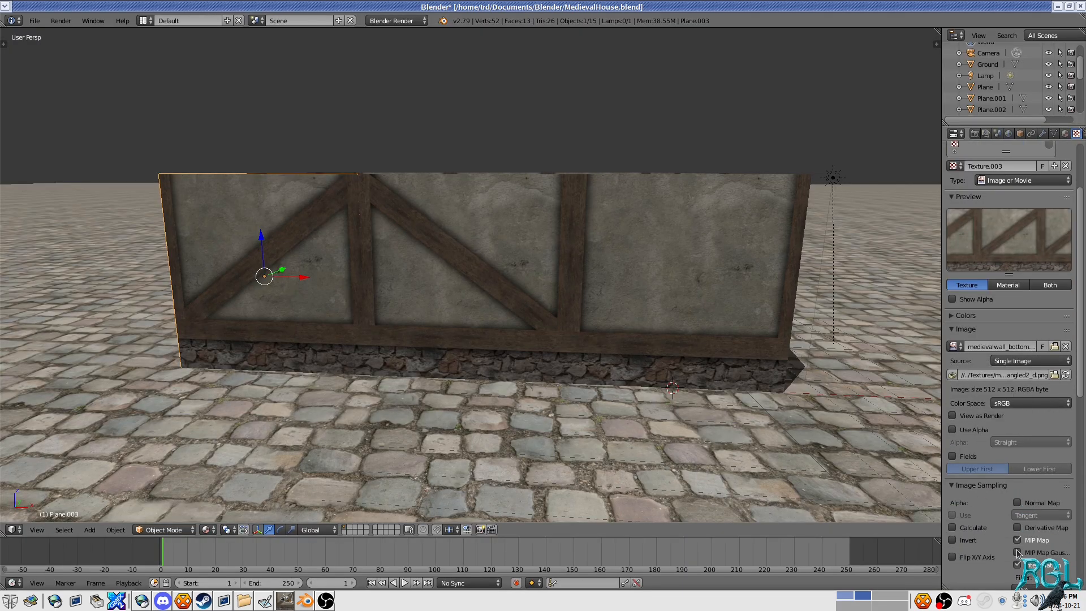
pyautogui.scroll(-4, 1017, 552)
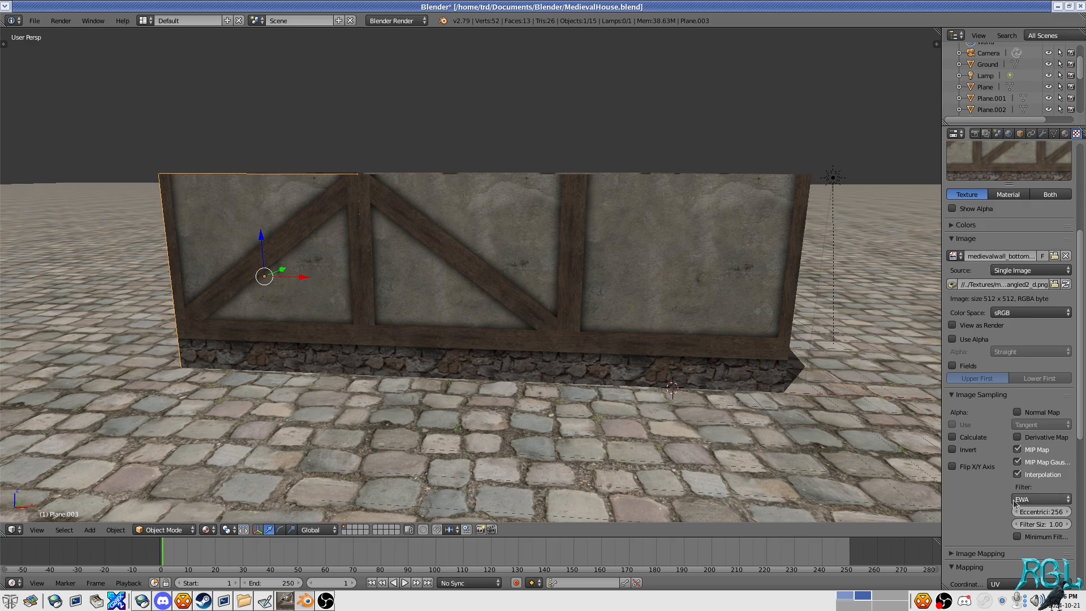
pyautogui.scroll(-12, 1014, 502)
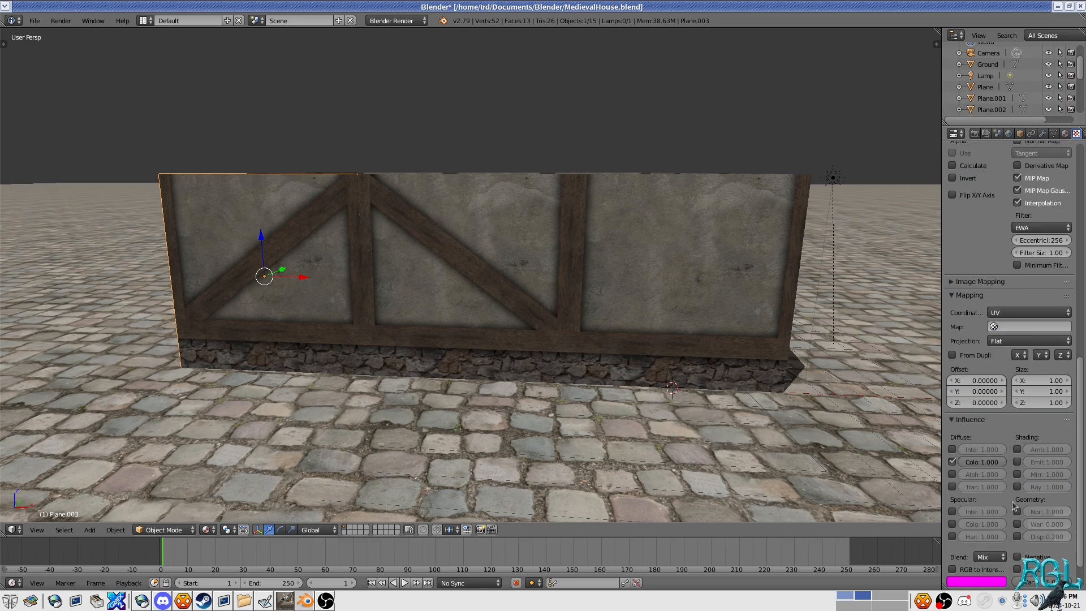
pyautogui.click(953, 527)
# Step: Examine the front wall's two mirrored diagonal beams from an angle and up close where they meet at the shared post
pyautogui.moveTo(429, 272); pyautogui.dragTo(556, 284)
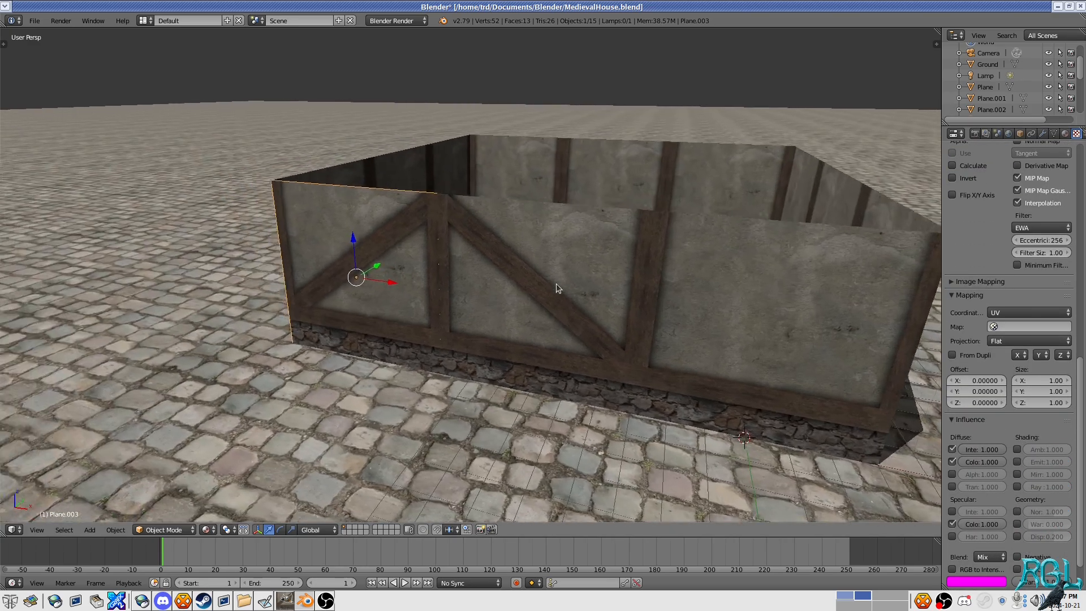
pyautogui.rightClick(589, 145)
pyautogui.scroll(6, 562, 219)
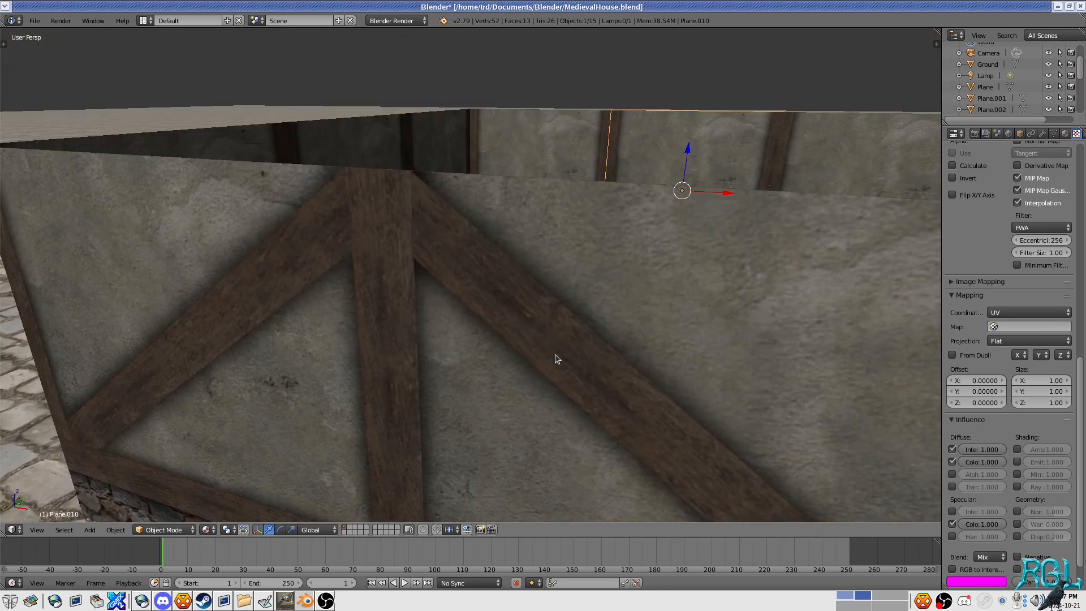
pyautogui.moveTo(554, 355); pyautogui.dragTo(553, 317)
pyautogui.scroll(-2, 406, 303)
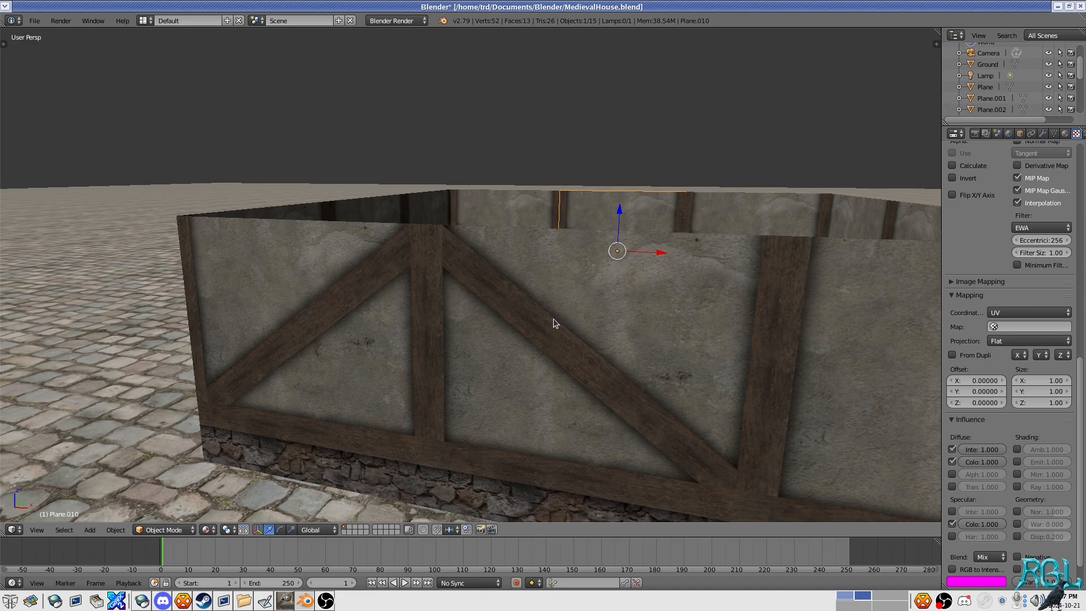
pyautogui.rightClick(553, 319)
pyautogui.scroll(15, 1033, 406)
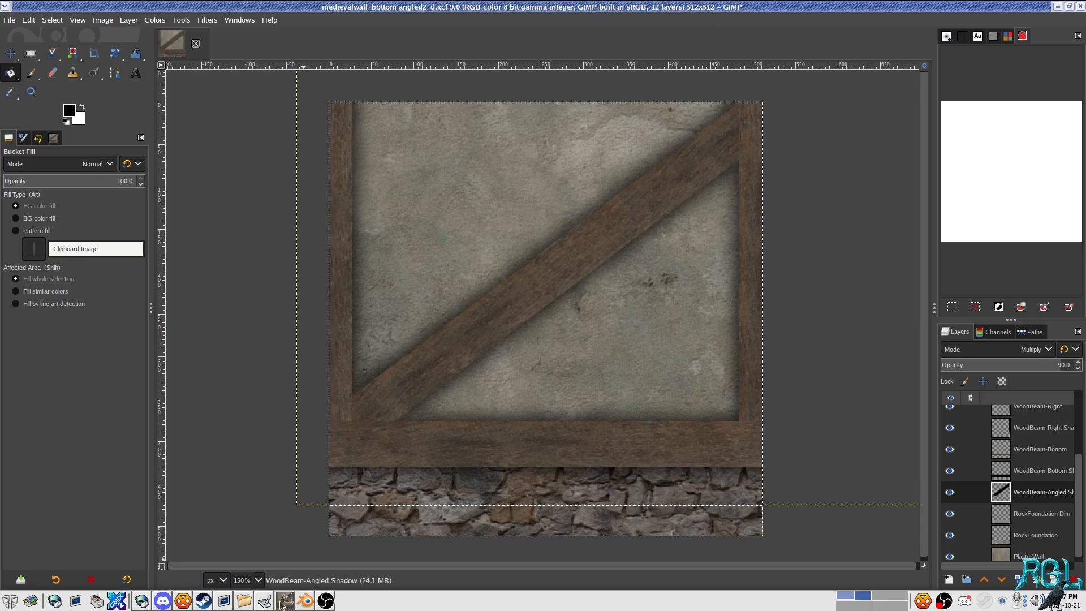
# Step: Switch to GIMP and open the recently used medievalwall_bottom-angled1_d.xcf
pyautogui.click(284, 601)
pyautogui.click(9, 20)
pyautogui.moveTo(54, 109)
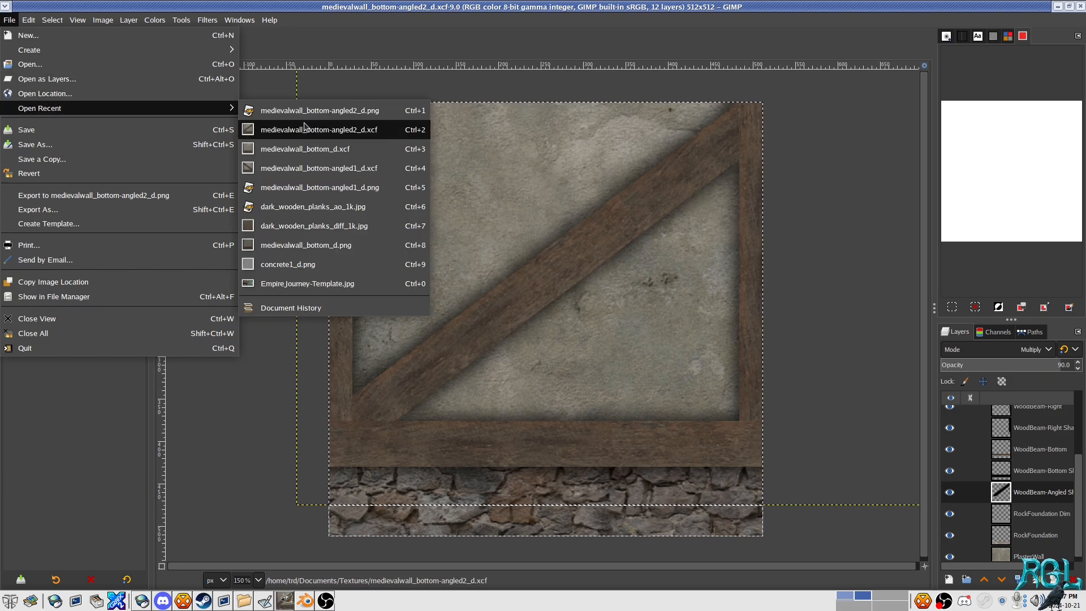
pyautogui.click(319, 170)
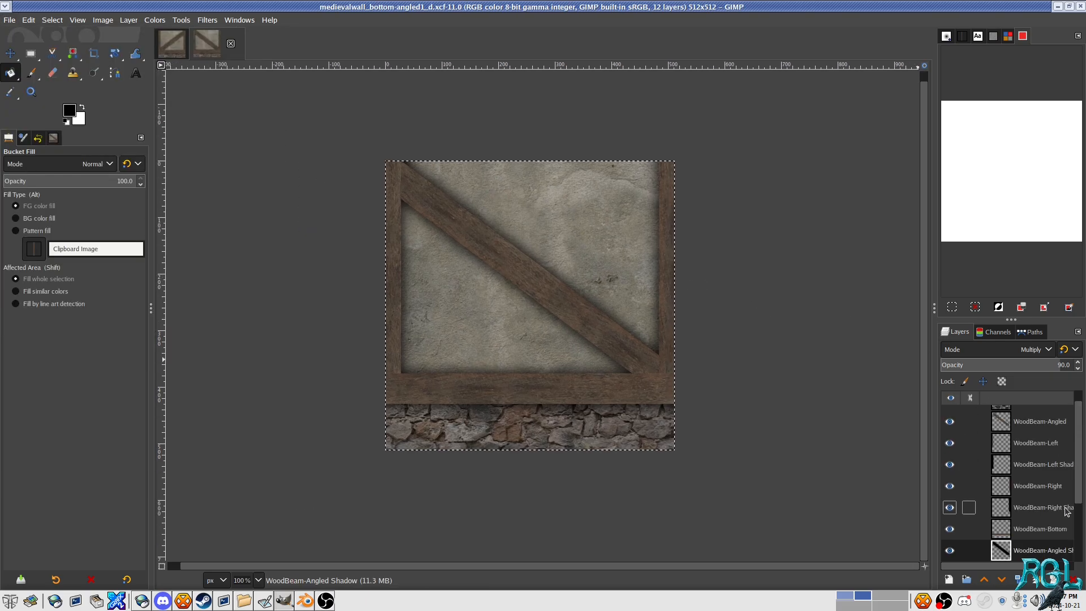
# Step: Clear the WoodBeam-Angled Shadow layer where it overlaps the right and left beam shadows, using each shadow layer's alpha as the selection
pyautogui.rightClick(1047, 556)
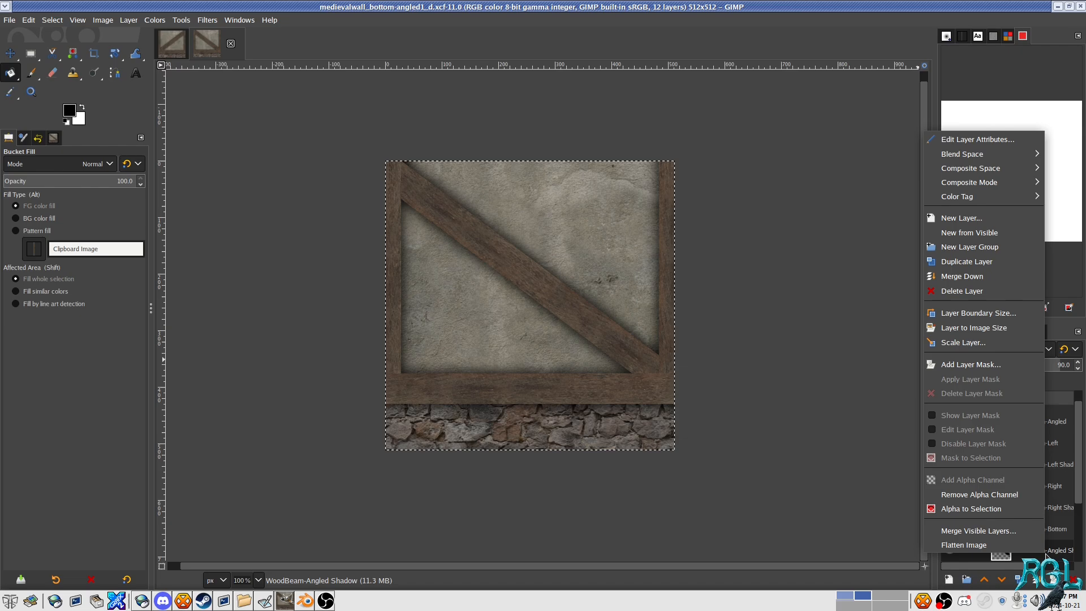
pyautogui.click(1068, 523)
pyautogui.rightClick(1044, 516)
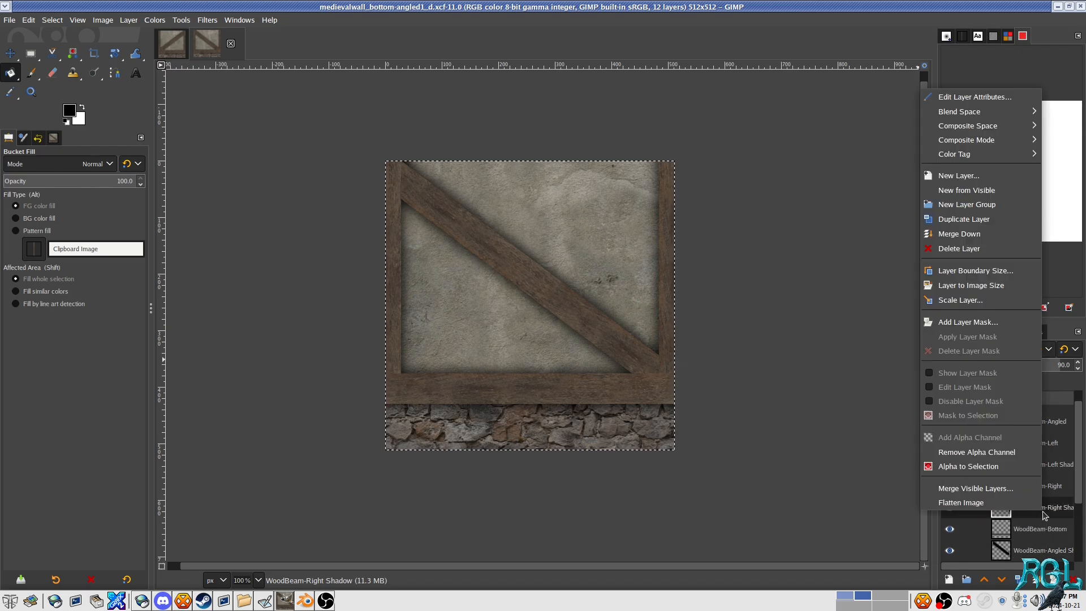
pyautogui.click(1012, 466)
pyautogui.click(1041, 551)
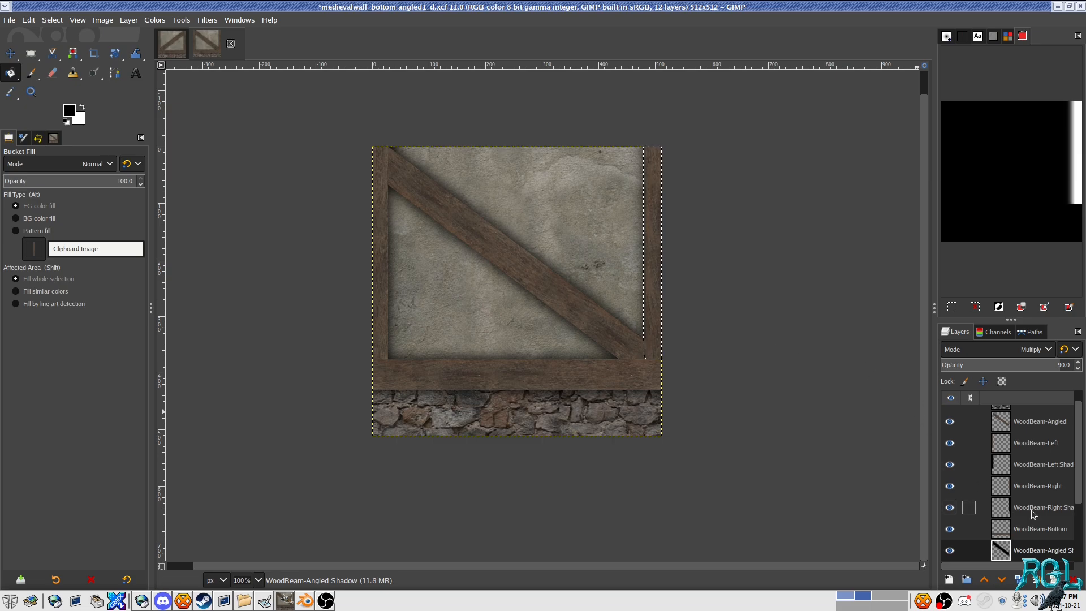
pyautogui.rightClick(1036, 464)
pyautogui.click(967, 424)
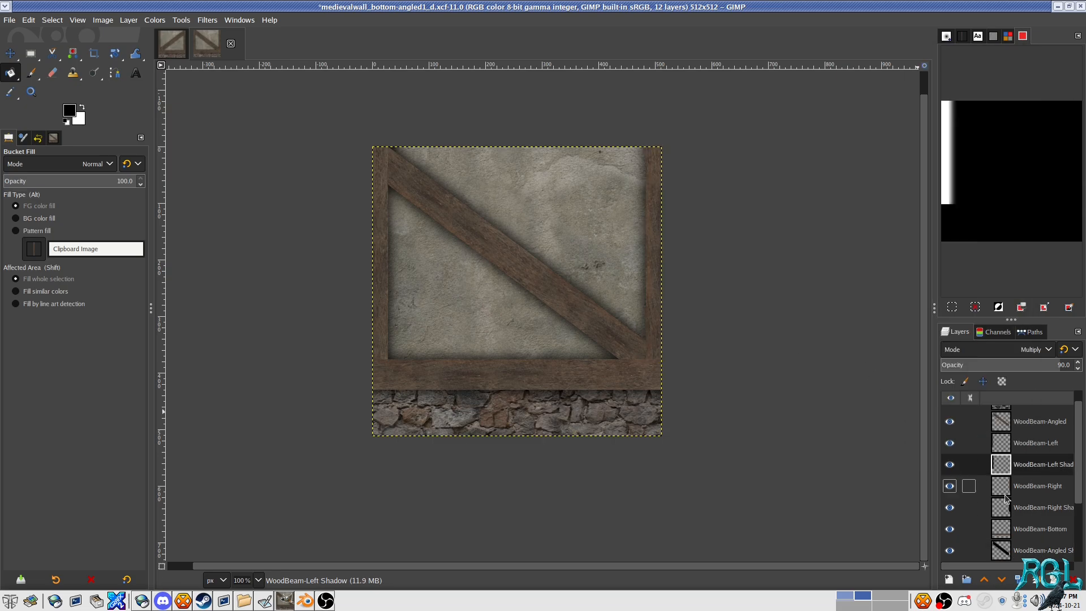
pyautogui.click(1033, 551)
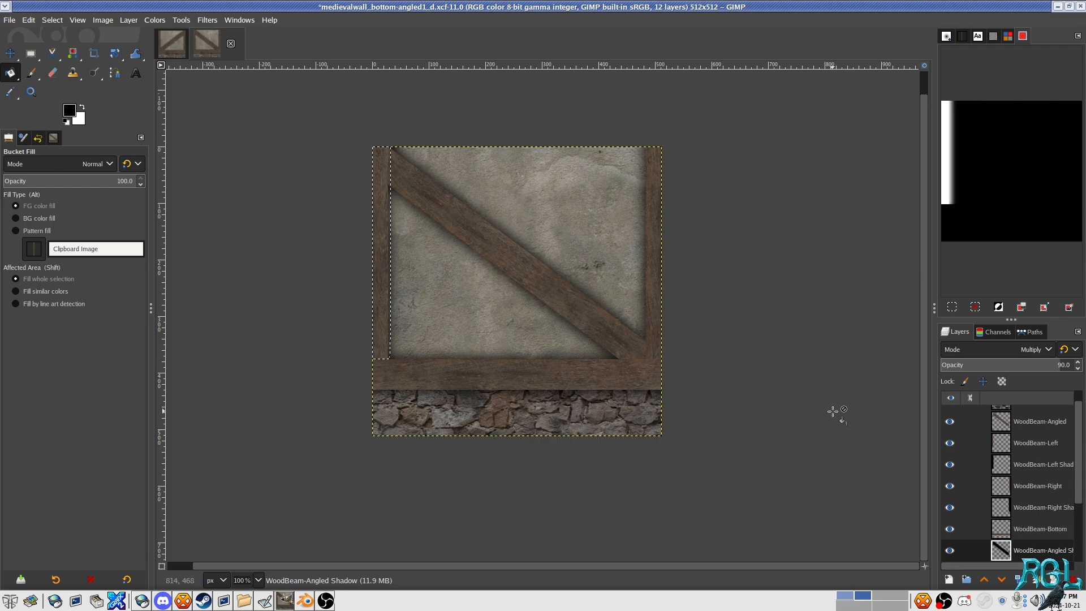
# Step: Clear the WoodBeam-Angled Shadow layer within a selection made from the WoodBeam-Bottom Shadow layer's alpha
pyautogui.scroll(-3, 973, 492)
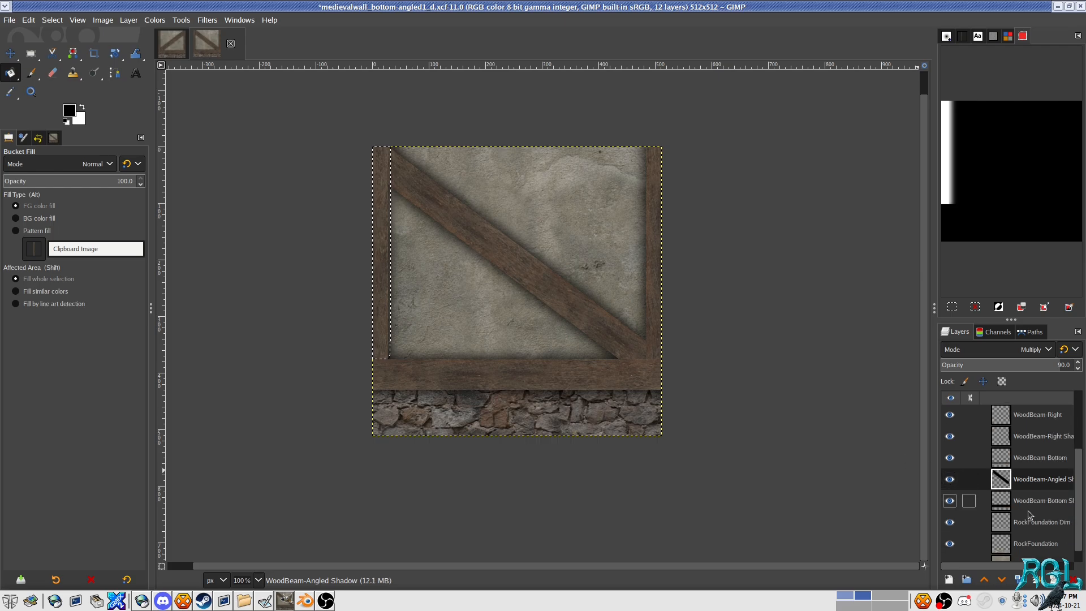
pyautogui.click(1032, 506)
pyautogui.rightClick(1032, 507)
pyautogui.click(981, 460)
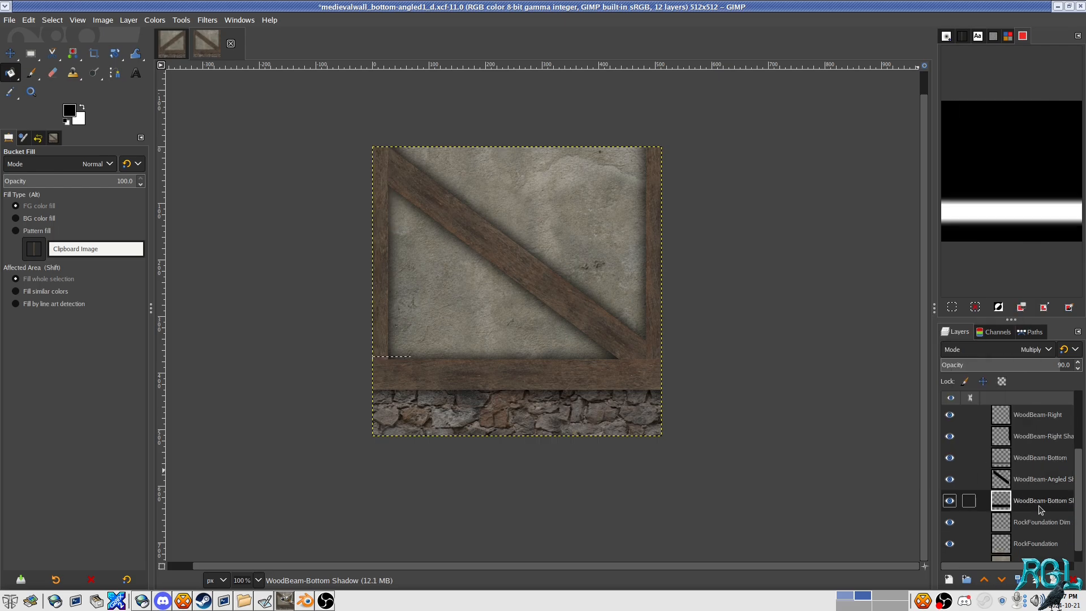
pyautogui.click(1044, 487)
pyautogui.moveTo(821, 318); pyautogui.dragTo(842, 326)
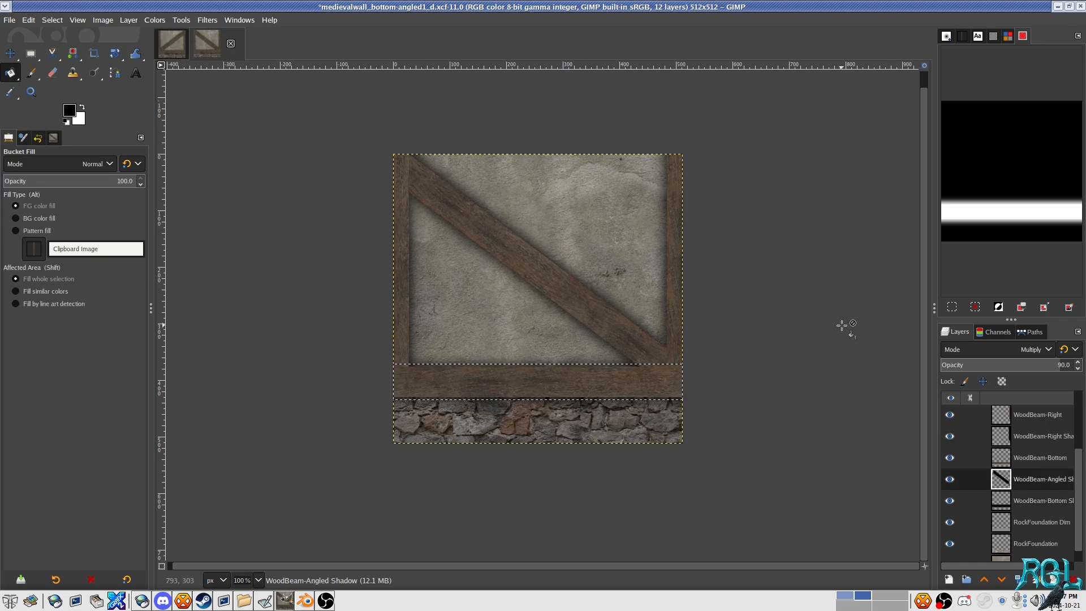
# Step: Move the WoodBeam-Bottom Shadow layer above the WoodBeam-Angled Shadow layer and remove the selection
pyautogui.click(1031, 499)
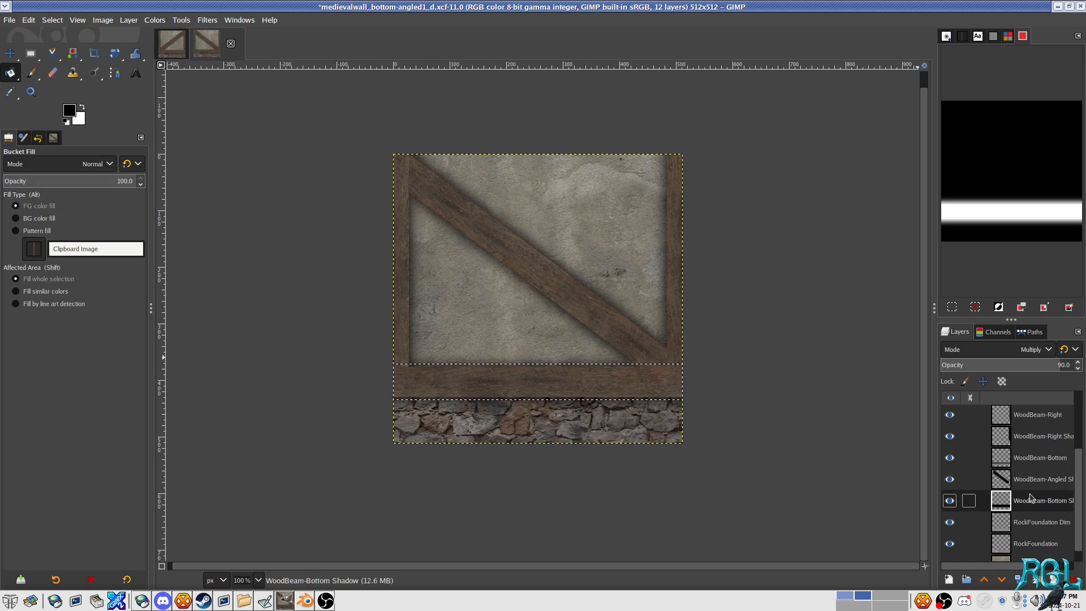
pyautogui.moveTo(1030, 498); pyautogui.dragTo(1032, 478)
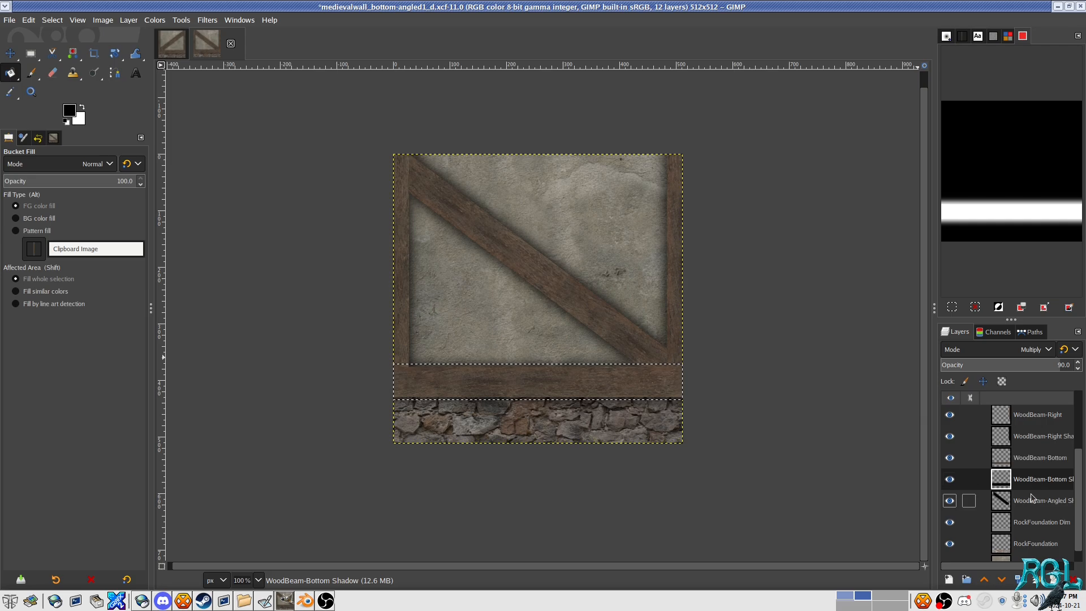
pyautogui.moveTo(468, 313); pyautogui.dragTo(457, 311)
pyautogui.hotkey('ctrl', 'shift', 'a')
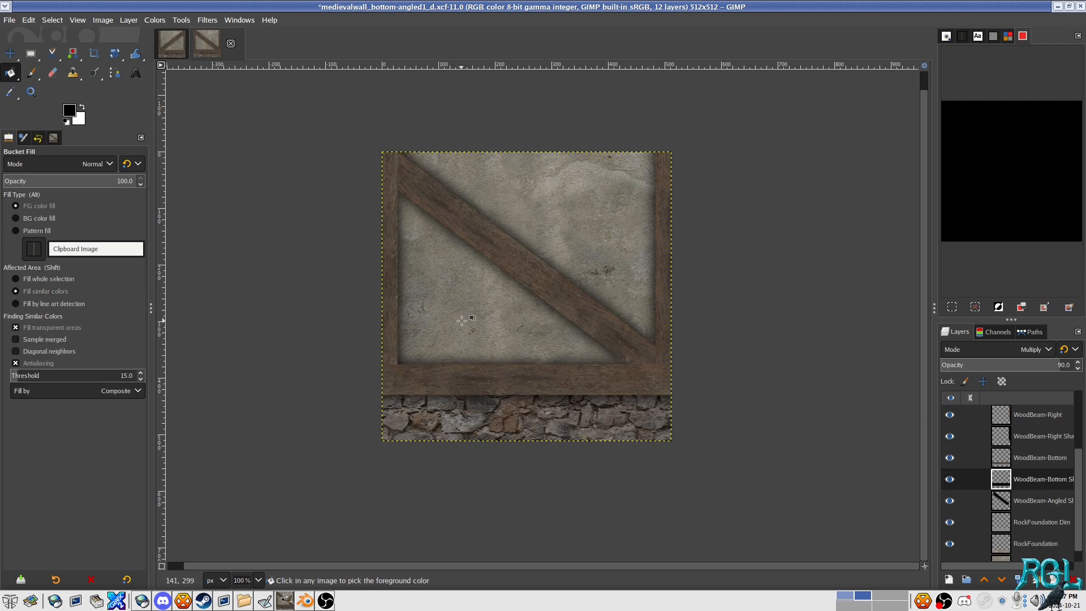
# Step: Save the image as medievalwall_bottom-angled1_d.xcf in the Textures folder, replacing the existing file
pyautogui.hotkey('ctrl', 's')
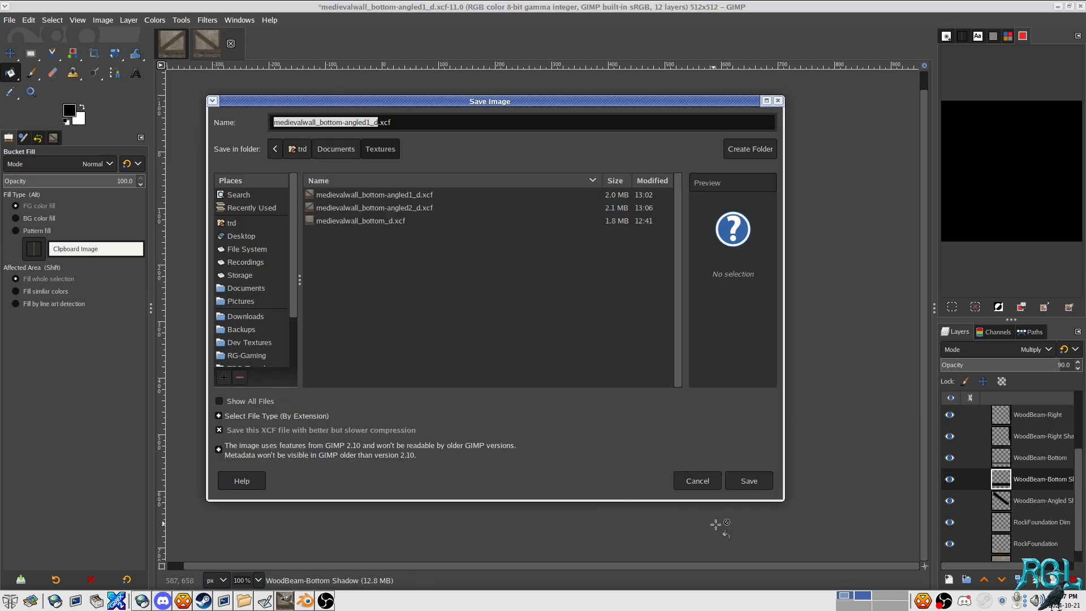
pyautogui.click(736, 489)
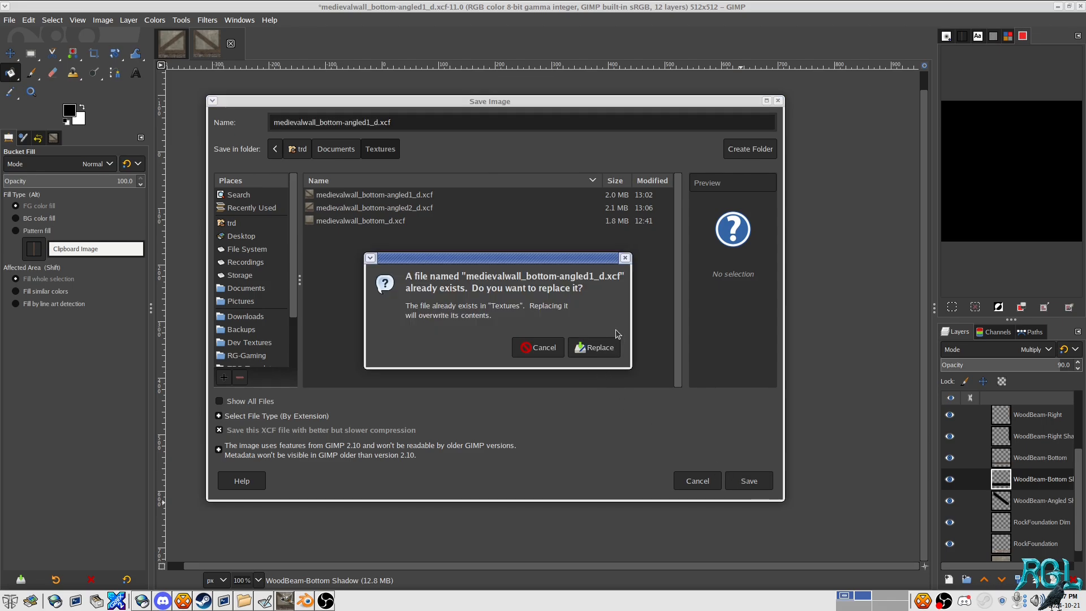
pyautogui.click(608, 346)
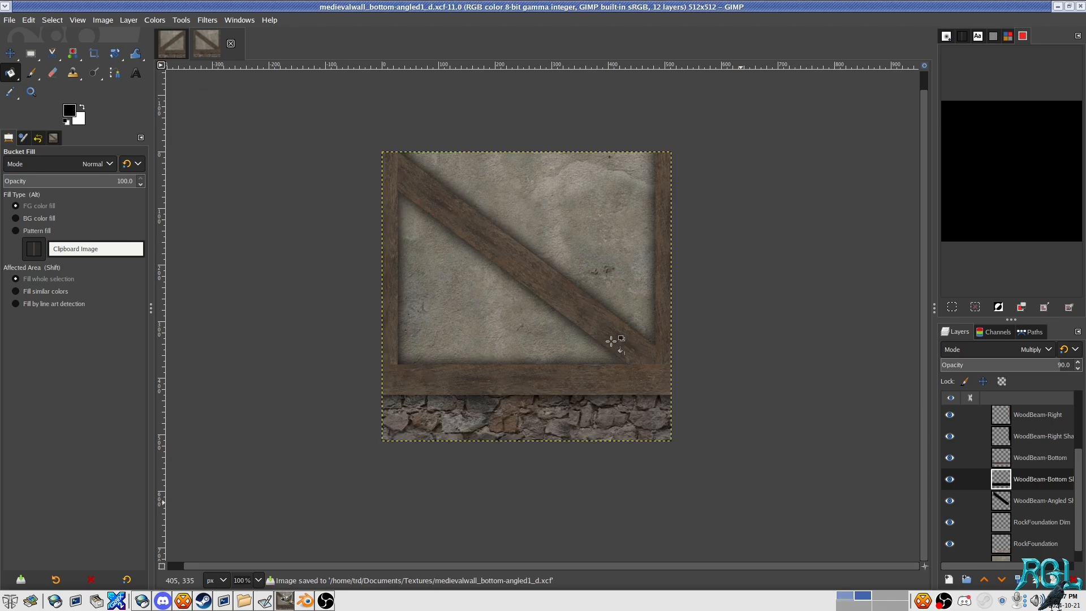
# Step: Export the image as medievalwall_bottom-angled1_d.png to the Textures folder, overwriting the existing PNG
pyautogui.hscroll(2, 611, 342)
pyautogui.hotkey('ctrl', 'shift', 'e')
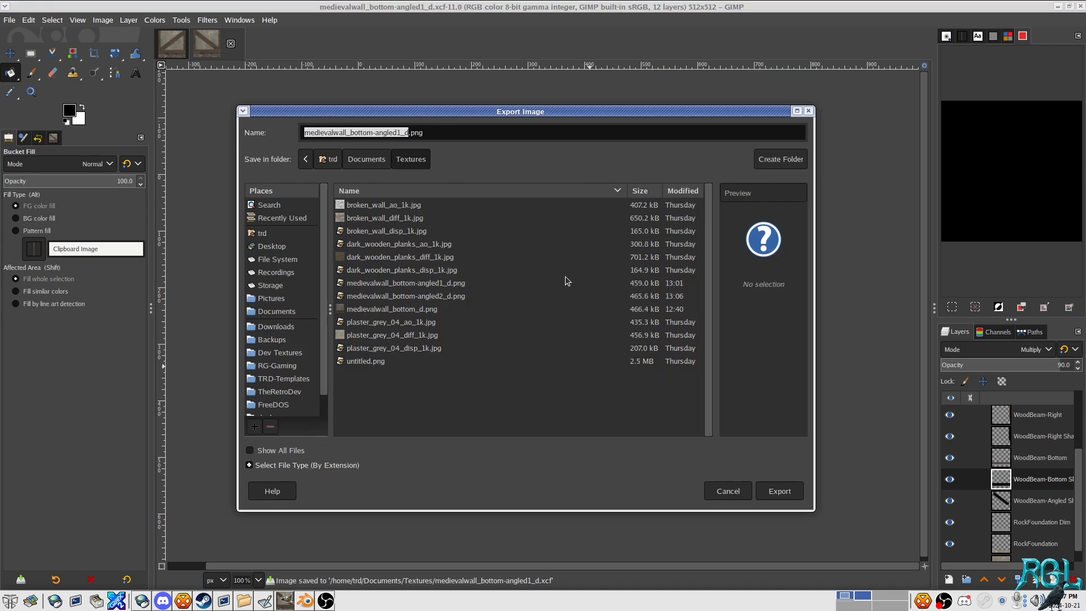
pyautogui.click(779, 491)
pyautogui.click(637, 360)
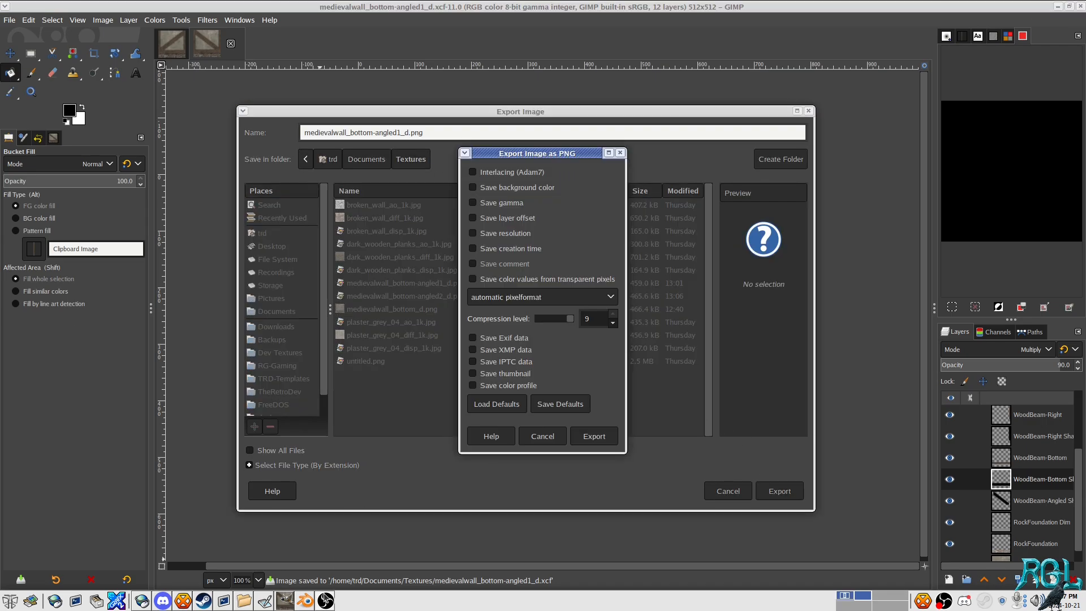
pyautogui.click(609, 432)
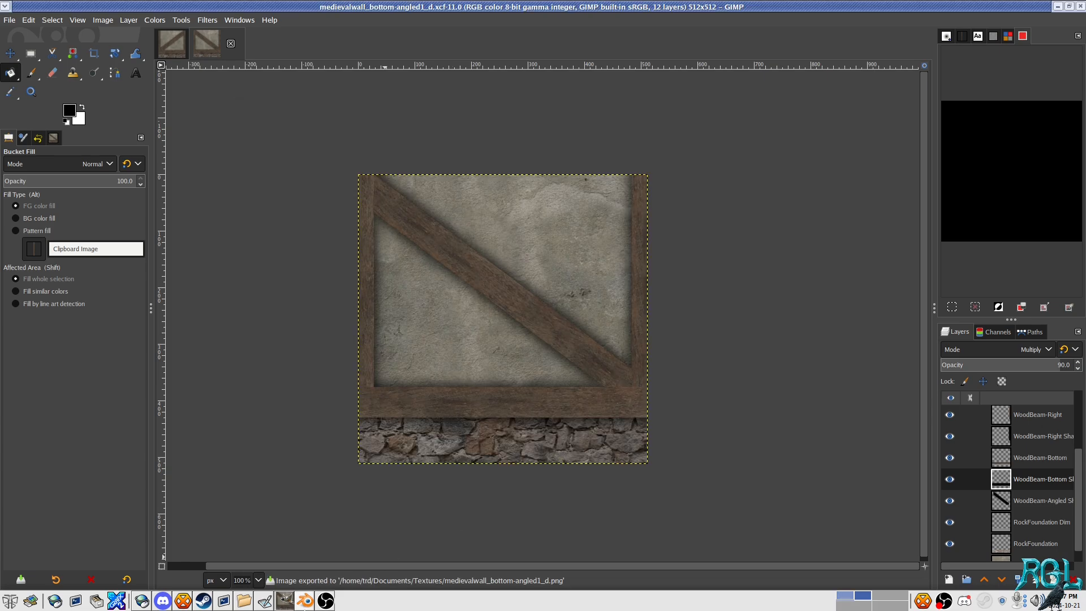
# Step: Switch to Blender, reload the wall segment's medievalwall_bottom-angled1_d.png texture image, and deselect all objects
pyautogui.hotkey('alt', 'Tab')
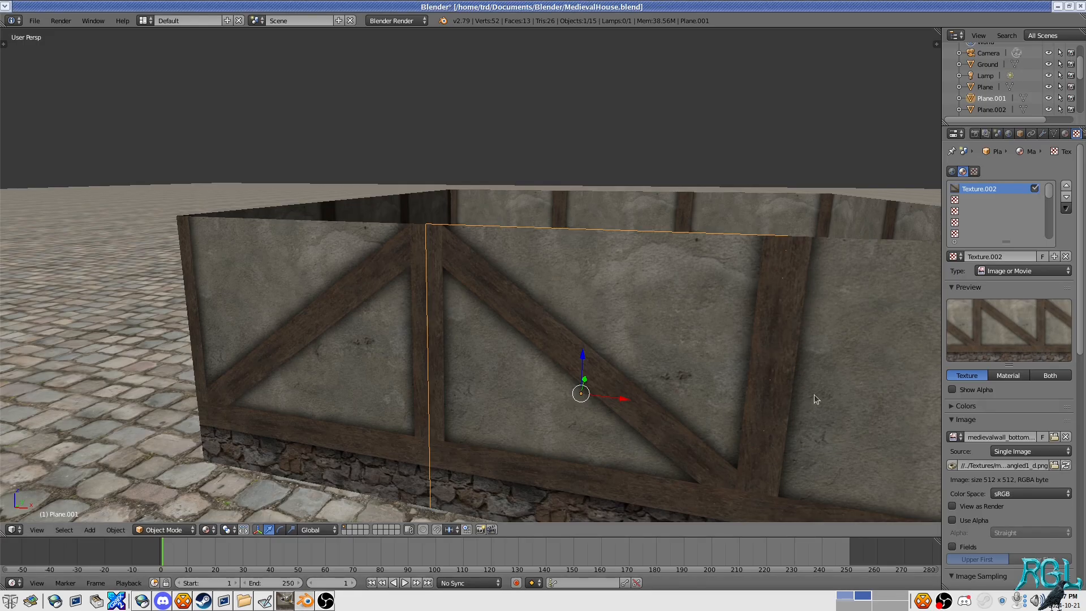
pyautogui.click(1064, 465)
pyautogui.moveTo(622, 319); pyautogui.dragTo(662, 316)
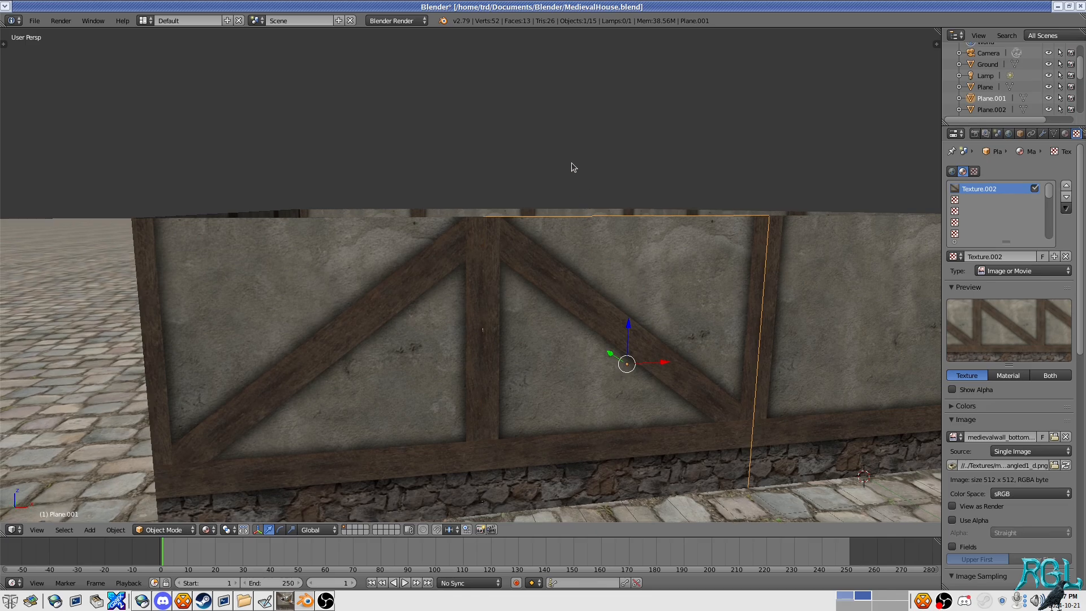
pyautogui.press('a')
# Step: Examine the front wall's diagonal beams, their shadows and the joints with the posts from several angles and distances
pyautogui.moveTo(564, 208); pyautogui.dragTo(660, 295)
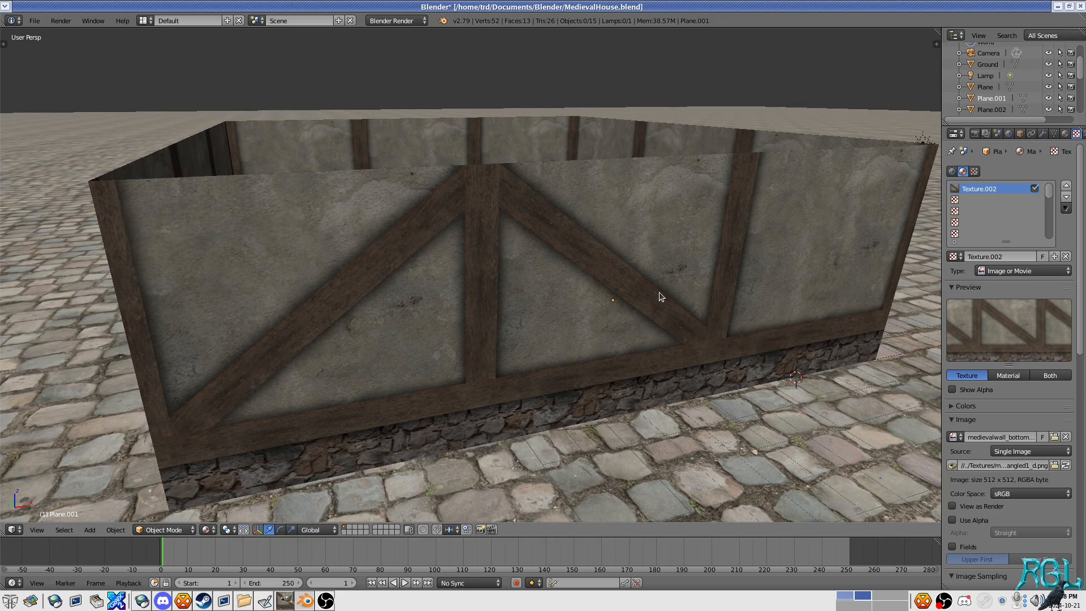
pyautogui.scroll(-2, 657, 292)
pyautogui.moveTo(603, 277); pyautogui.dragTo(589, 185)
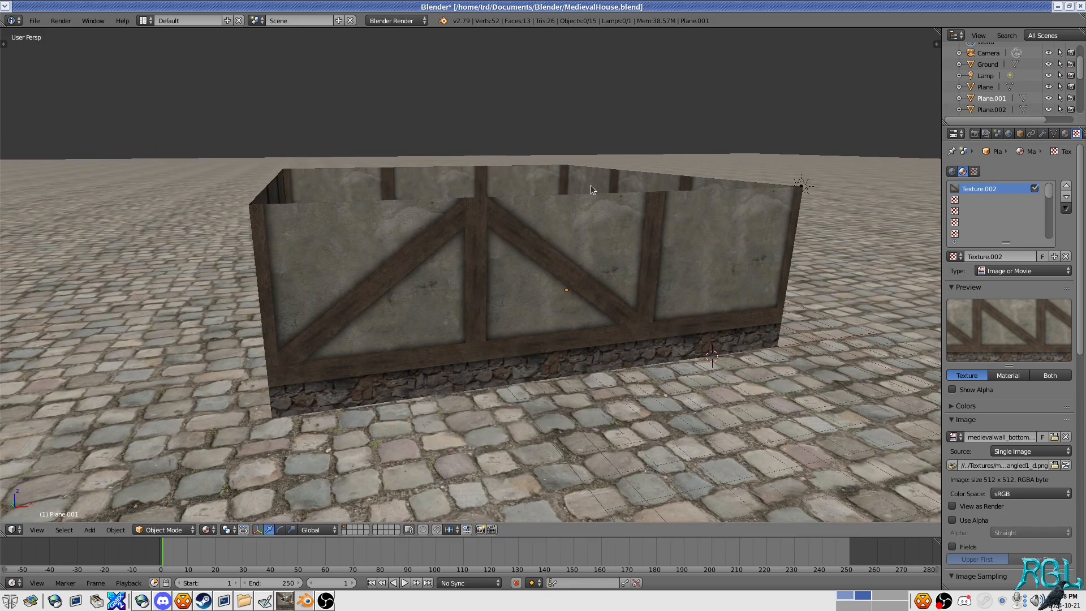
pyautogui.scroll(5, 538, 294)
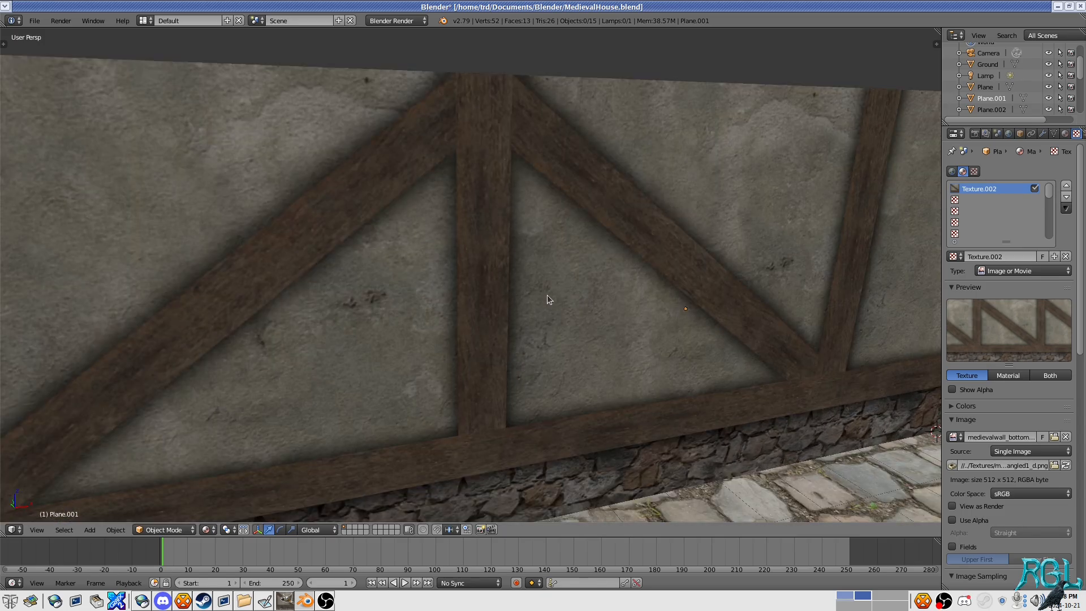
pyautogui.moveTo(547, 300); pyautogui.dragTo(600, 266)
pyautogui.scroll(4, 599, 262)
pyautogui.scroll(-4, 571, 280)
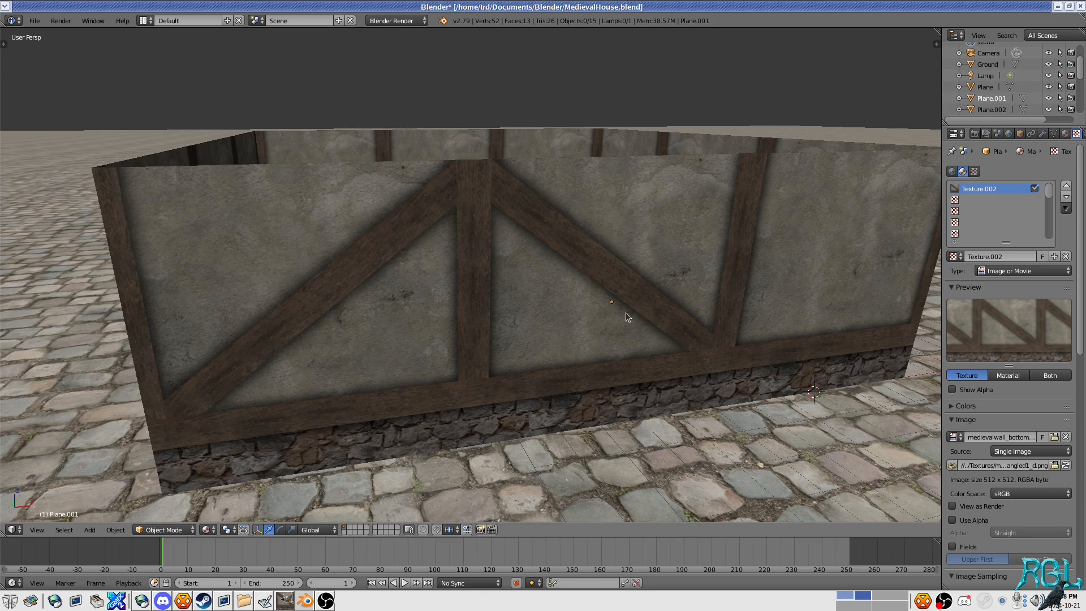
pyautogui.moveTo(626, 312); pyautogui.dragTo(546, 292)
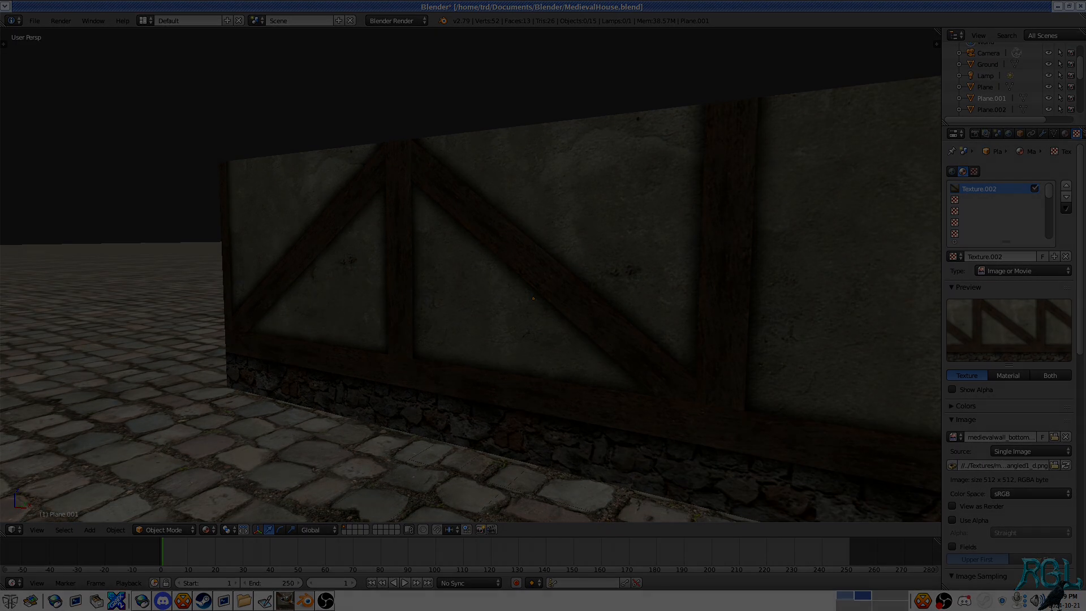